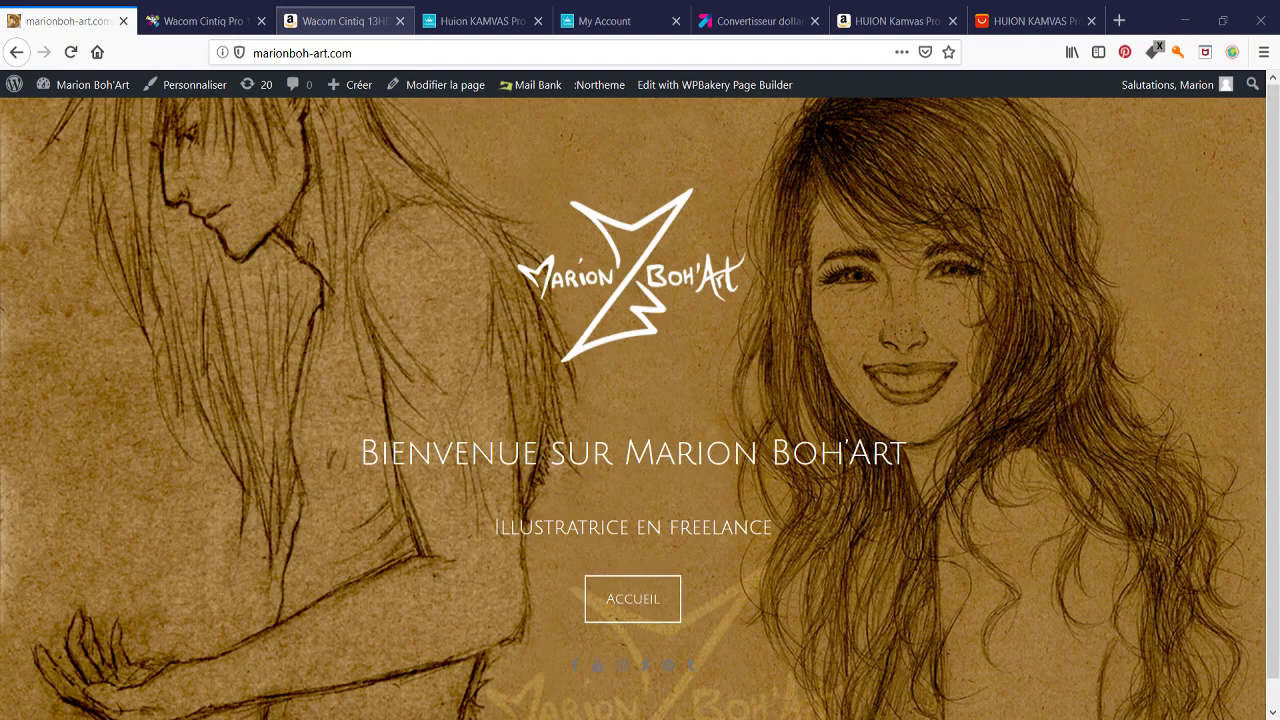
Show the KAMVAS Pro 13 page and deselect the 1-year warranty and free-size artist glove
left_click(480, 21)
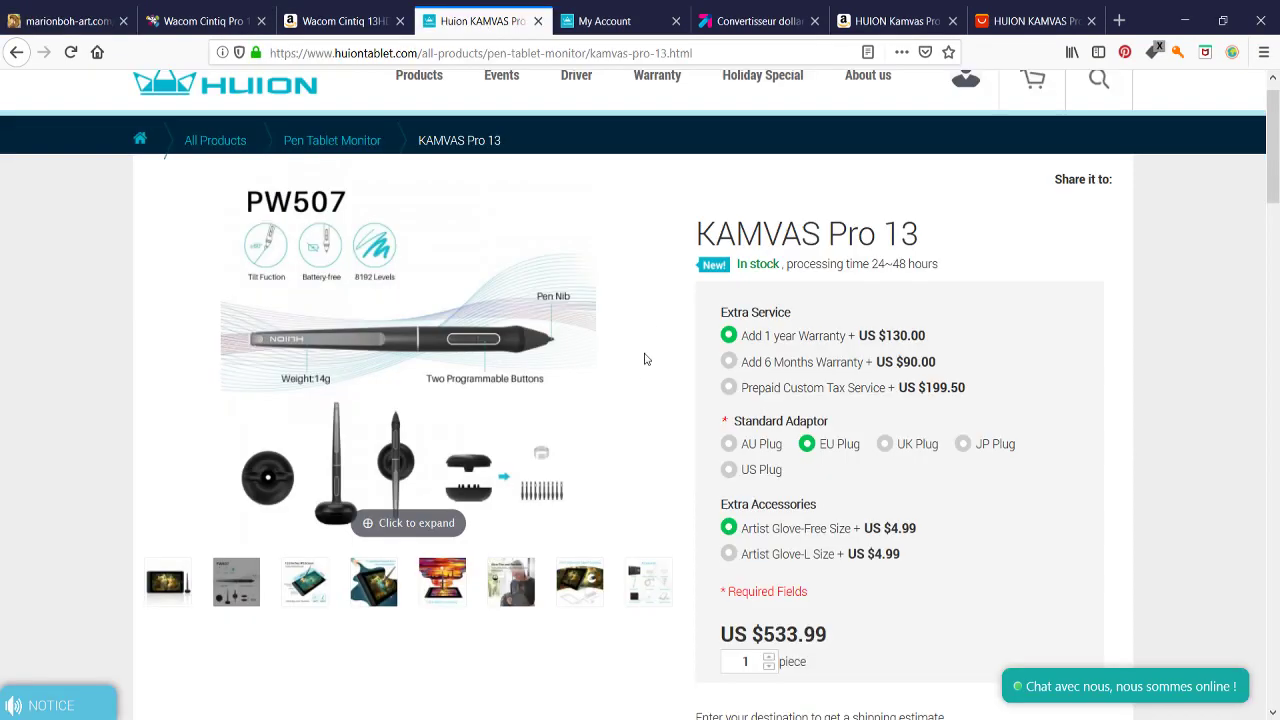
scroll(656, 385, "up", 1)
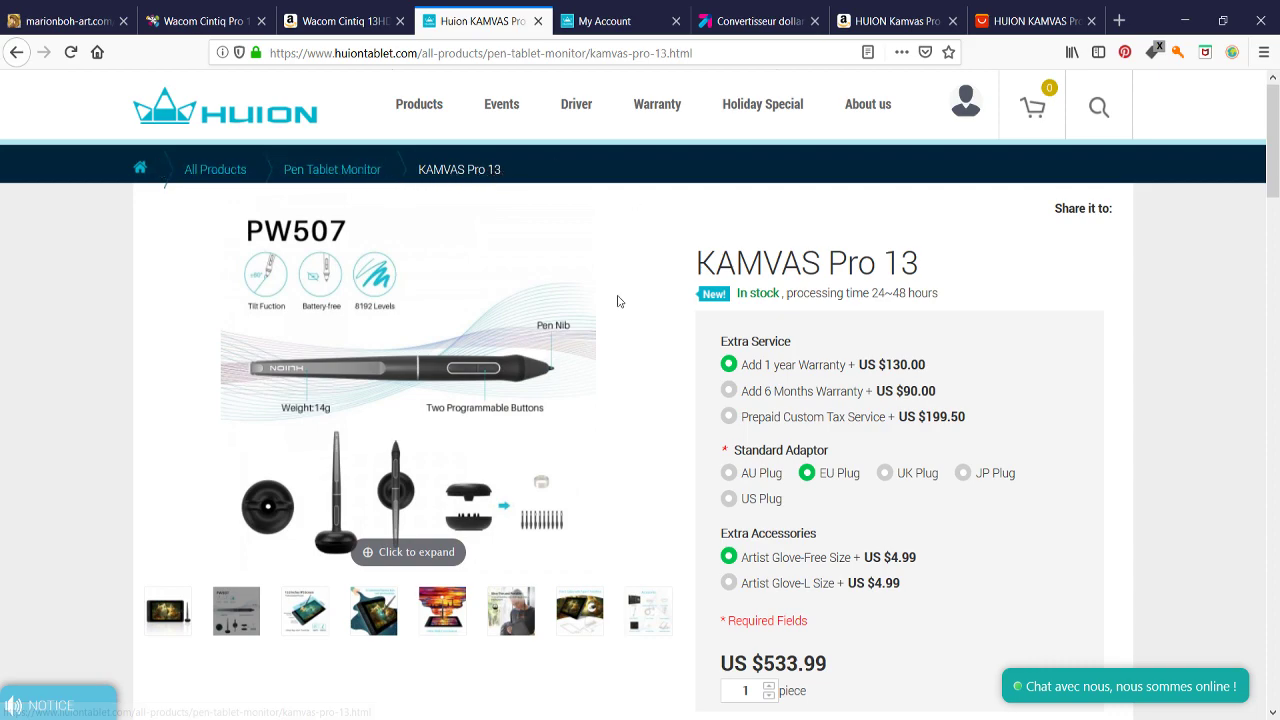
scroll(622, 303, "down", 1)
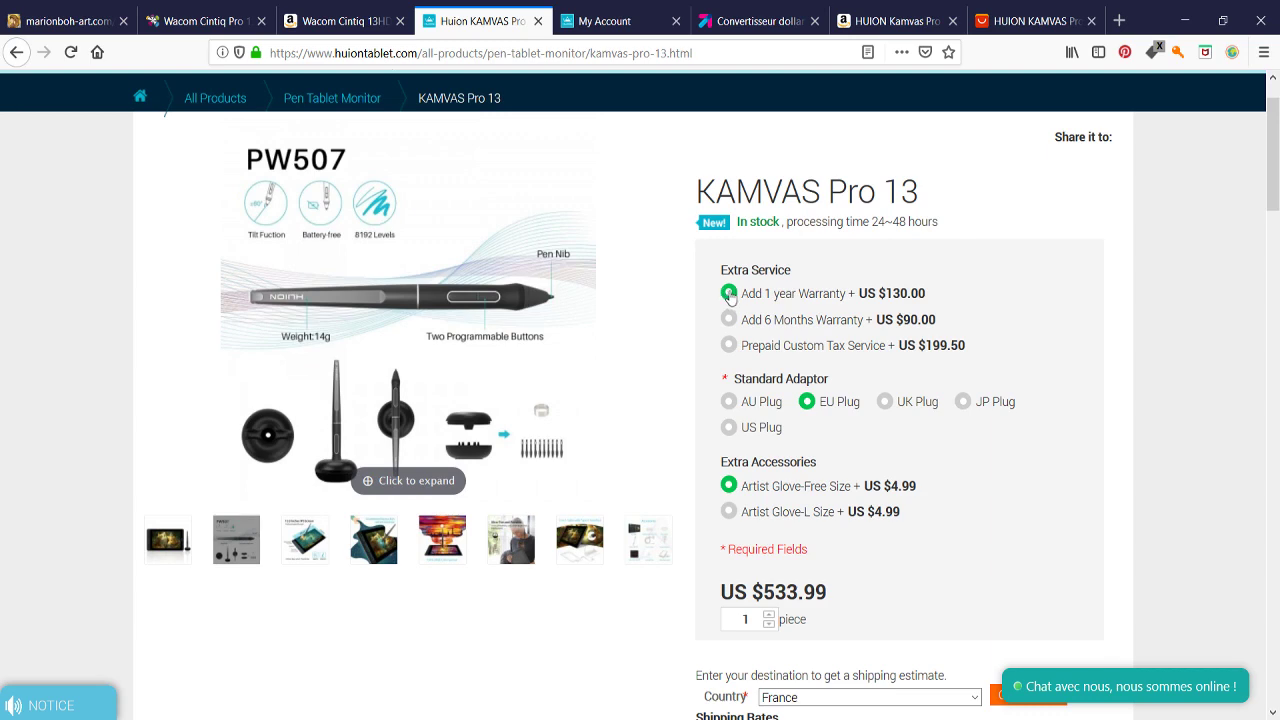
left_click(729, 293)
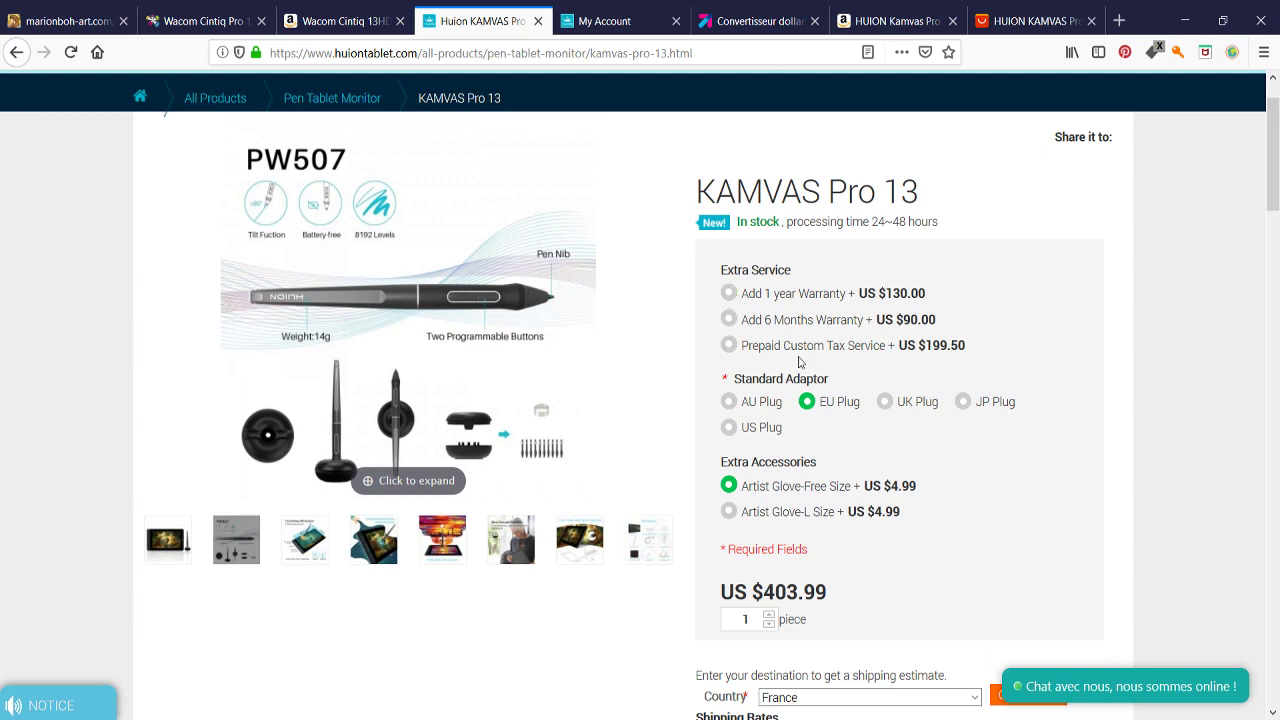
left_click(728, 487)
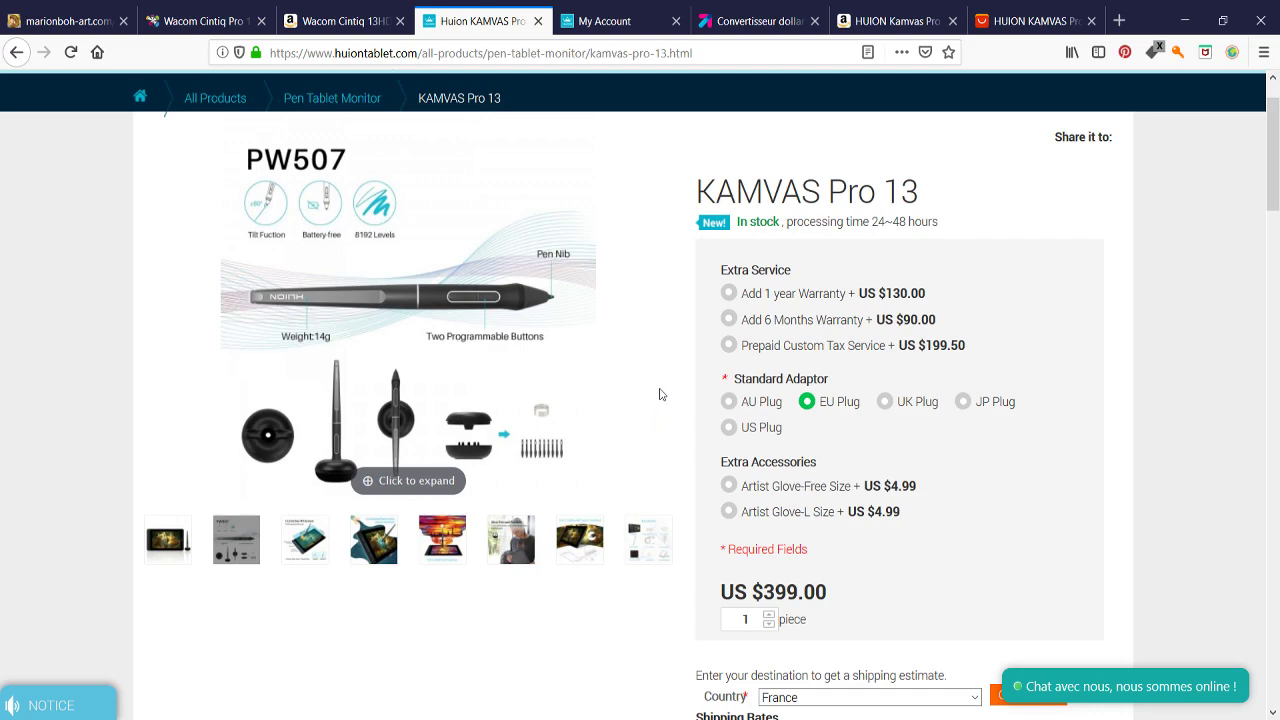
scroll(657, 391, "down", 1)
scroll(700, 630, "down", 1)
scroll(690, 632, "down", 1)
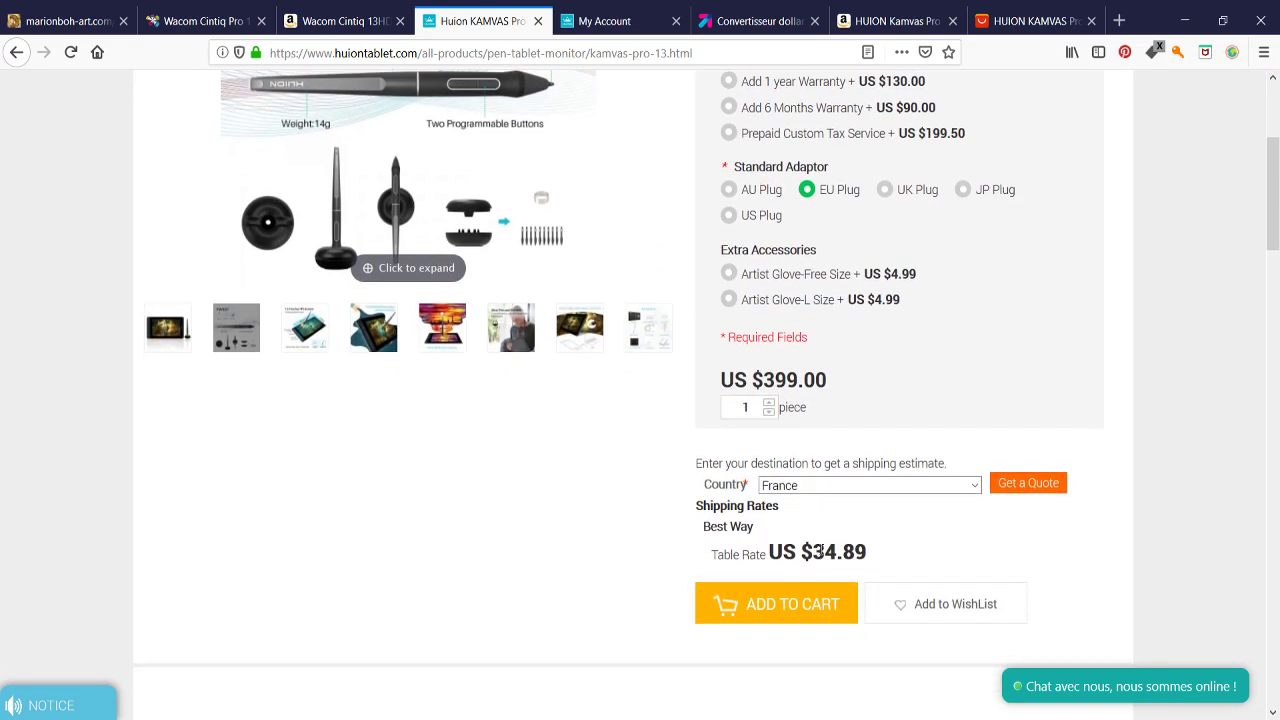
scroll(620, 390, "up", 3)
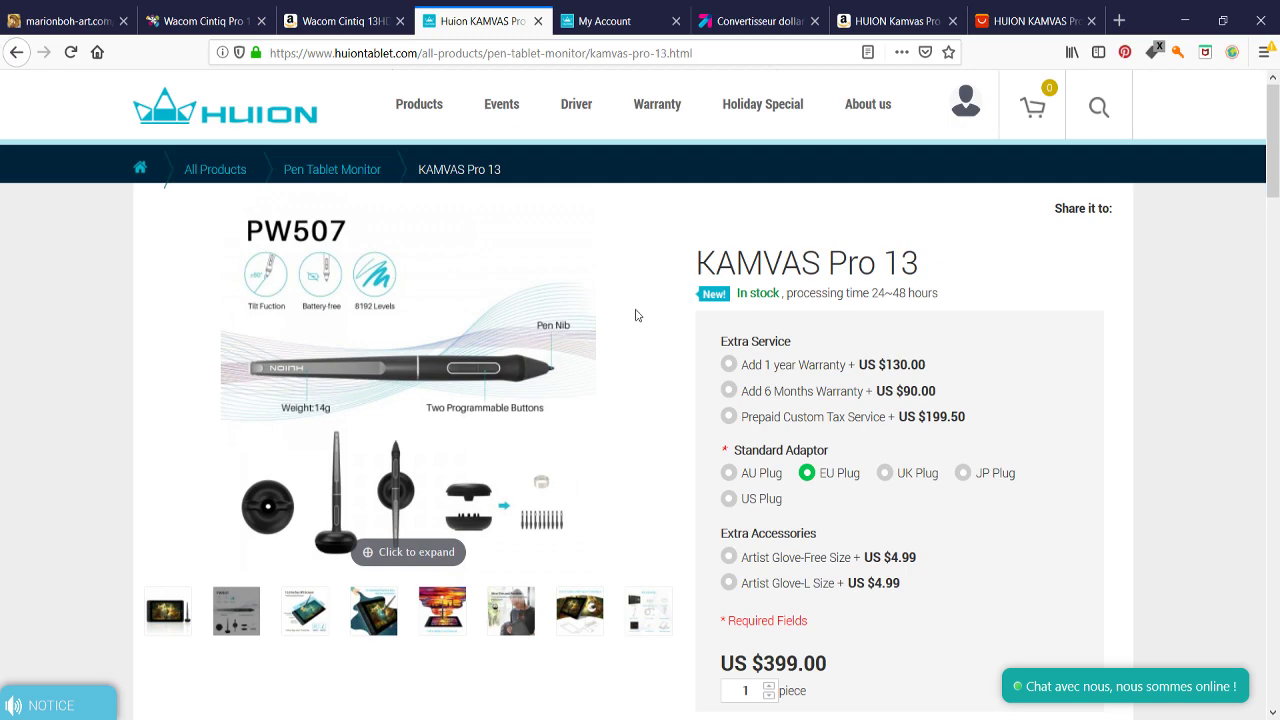
Re-add the 1-year warranty and glove, bringing the price back to US $533.99
scroll(650, 330, "down", 1)
left_click(730, 332)
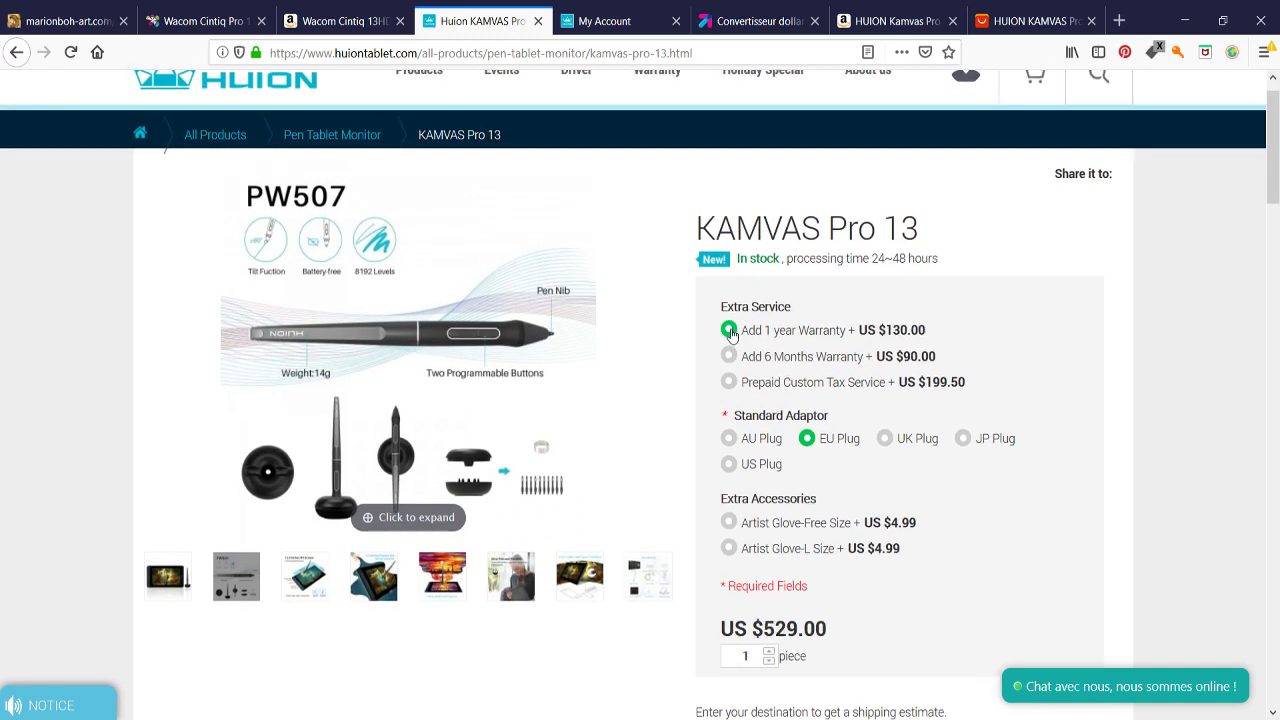
left_click(729, 524)
scroll(676, 523, "down", 3)
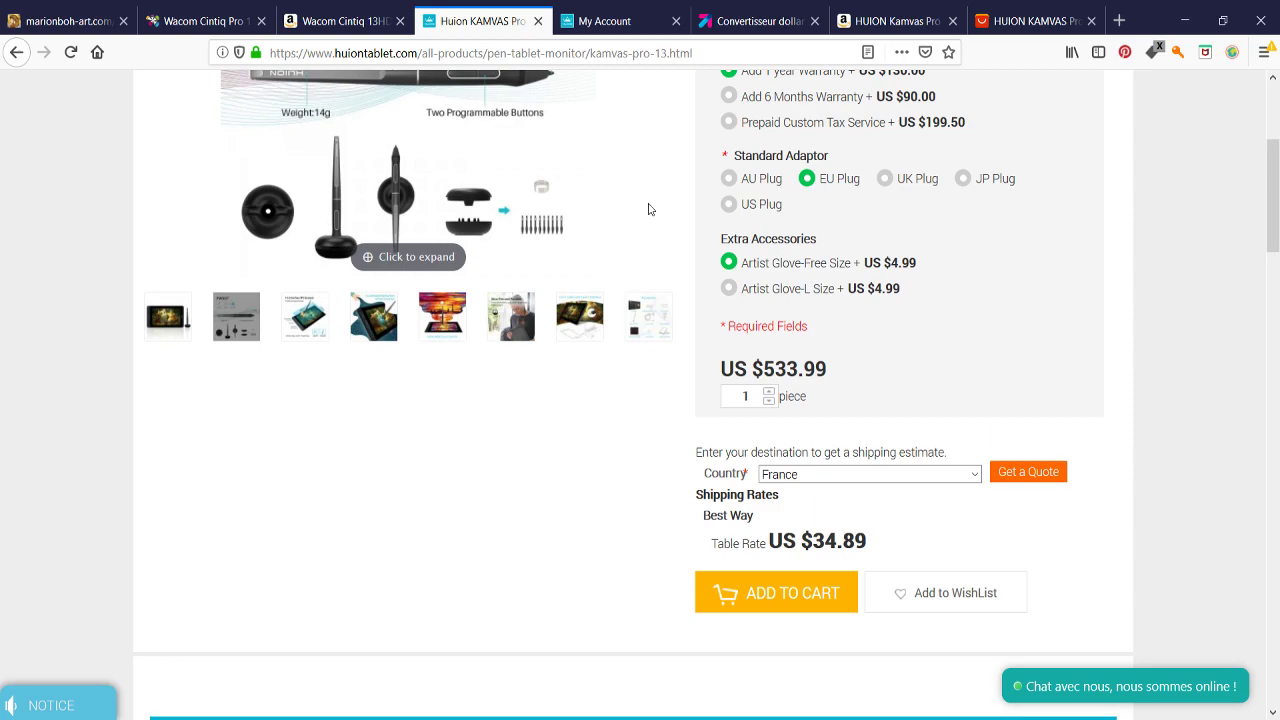
scroll(686, 274, "up", 2)
Convert 571 US dollars to 507.03658 EUR on Boursorama, then return to the KAMVAS Pro 13 page
scroll(663, 271, "up", 2)
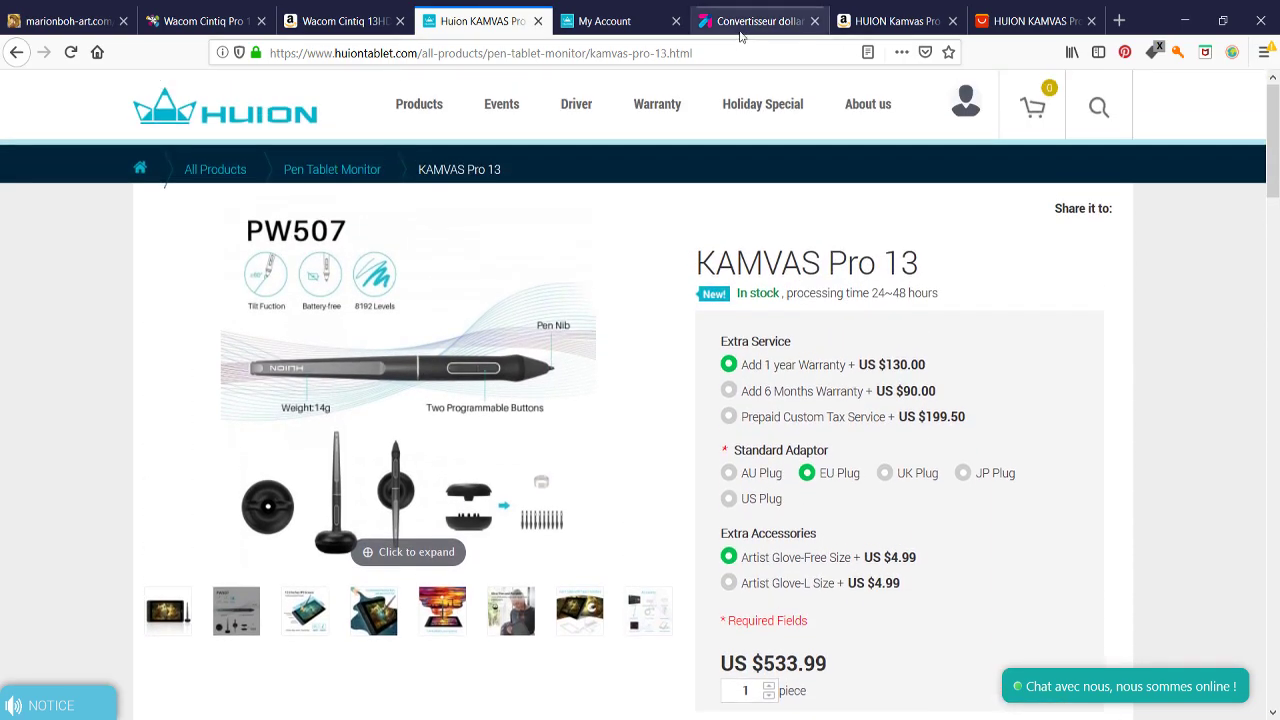
left_click(750, 21)
left_click(141, 546)
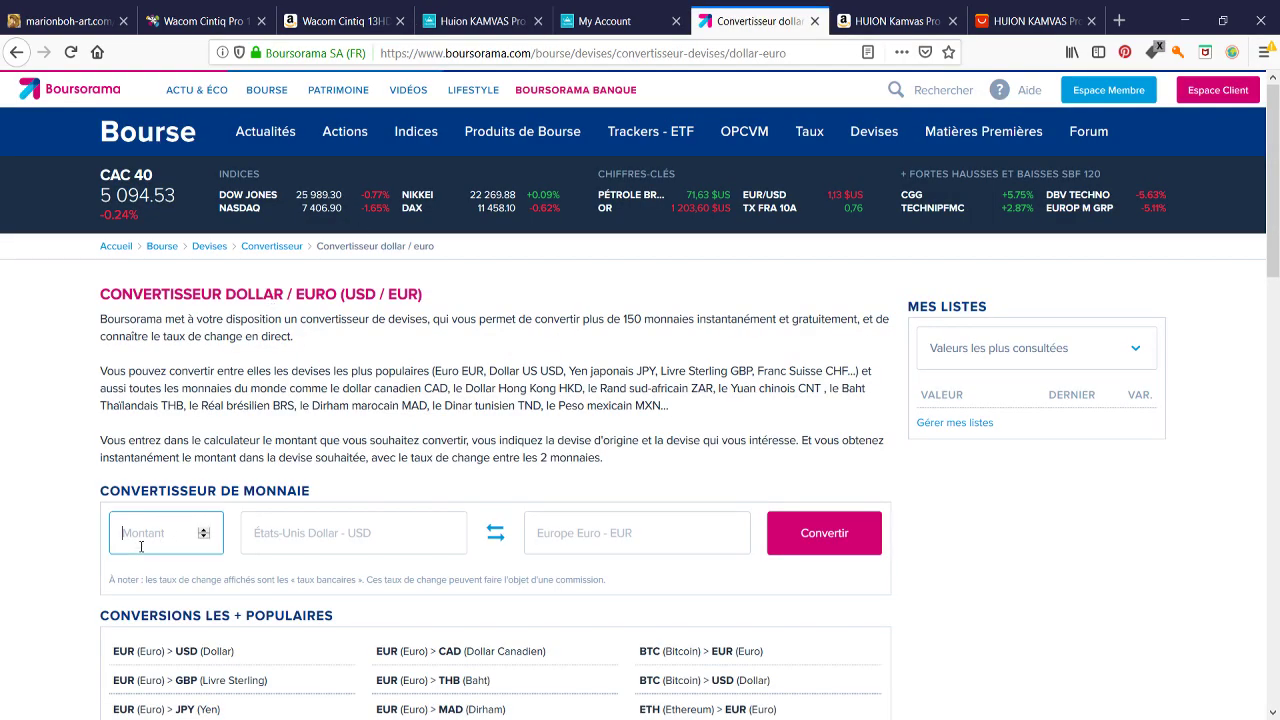
type("571")
left_click(820, 527)
scroll(489, 440, "down", 1)
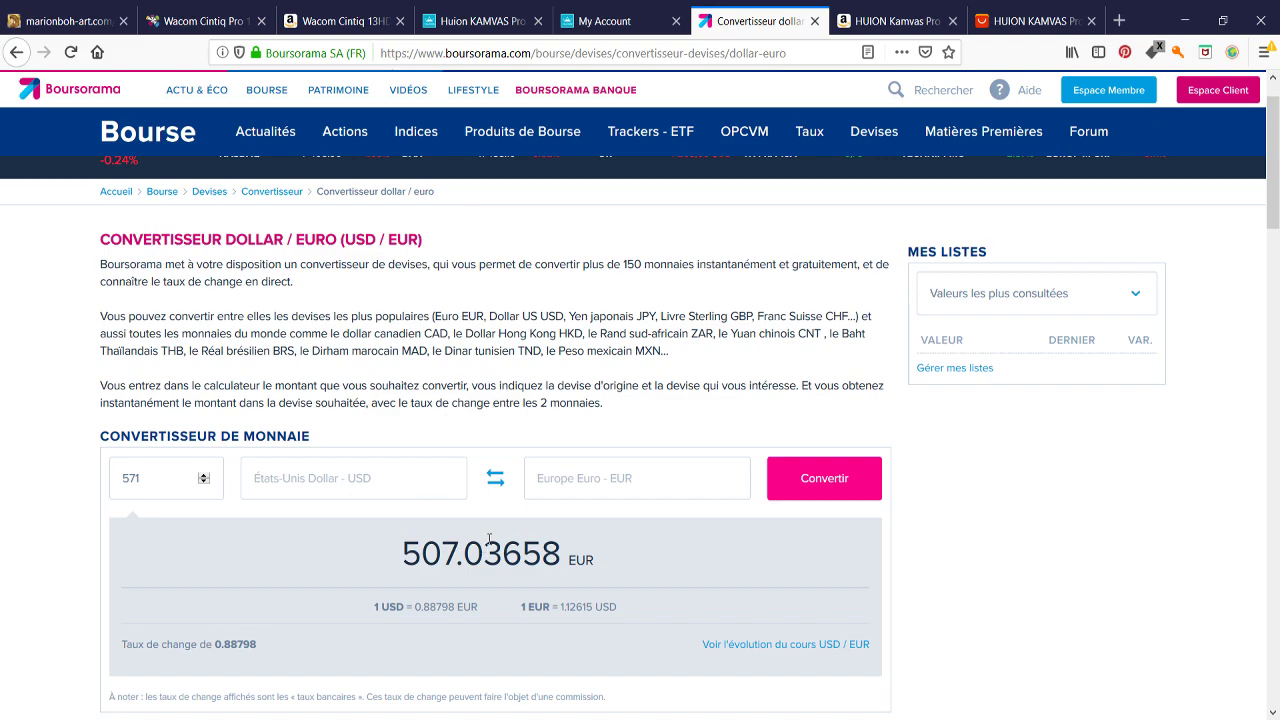
left_click(472, 18)
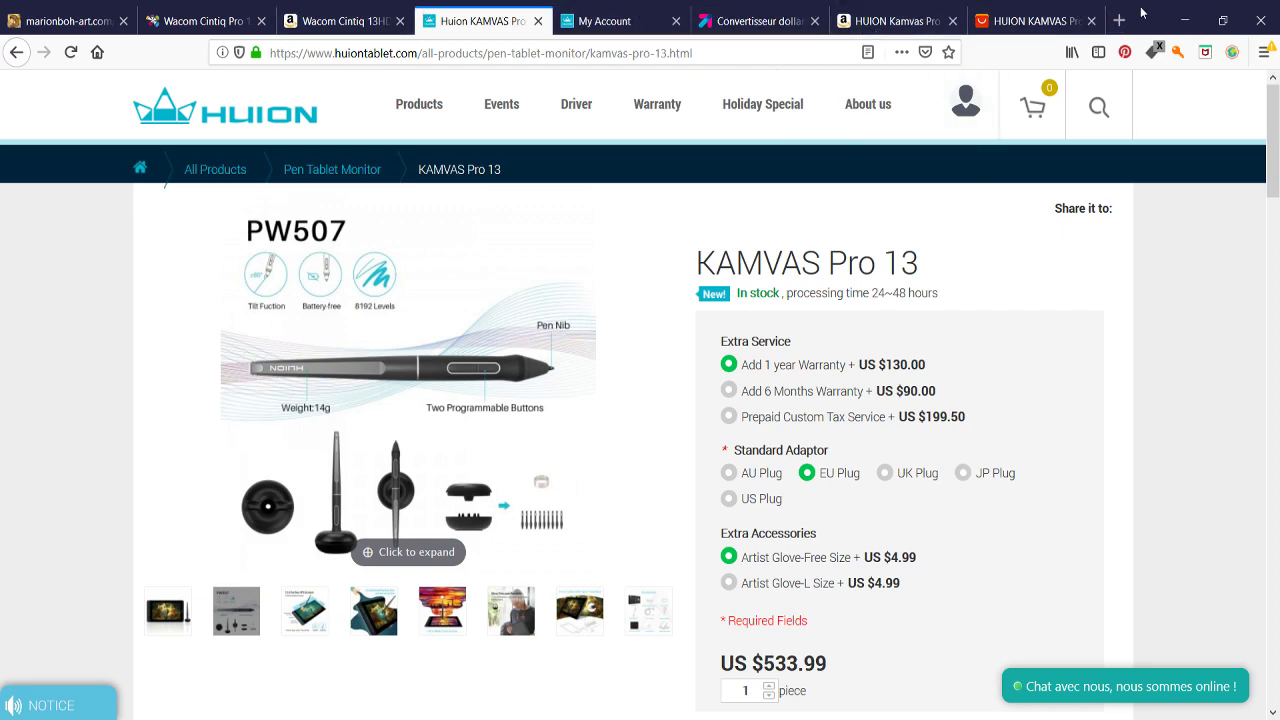
Check the currency converter, then view the KAMVAS Pro 13 at US $403.99 without extended warranty
scroll(1014, 137, "down", 2)
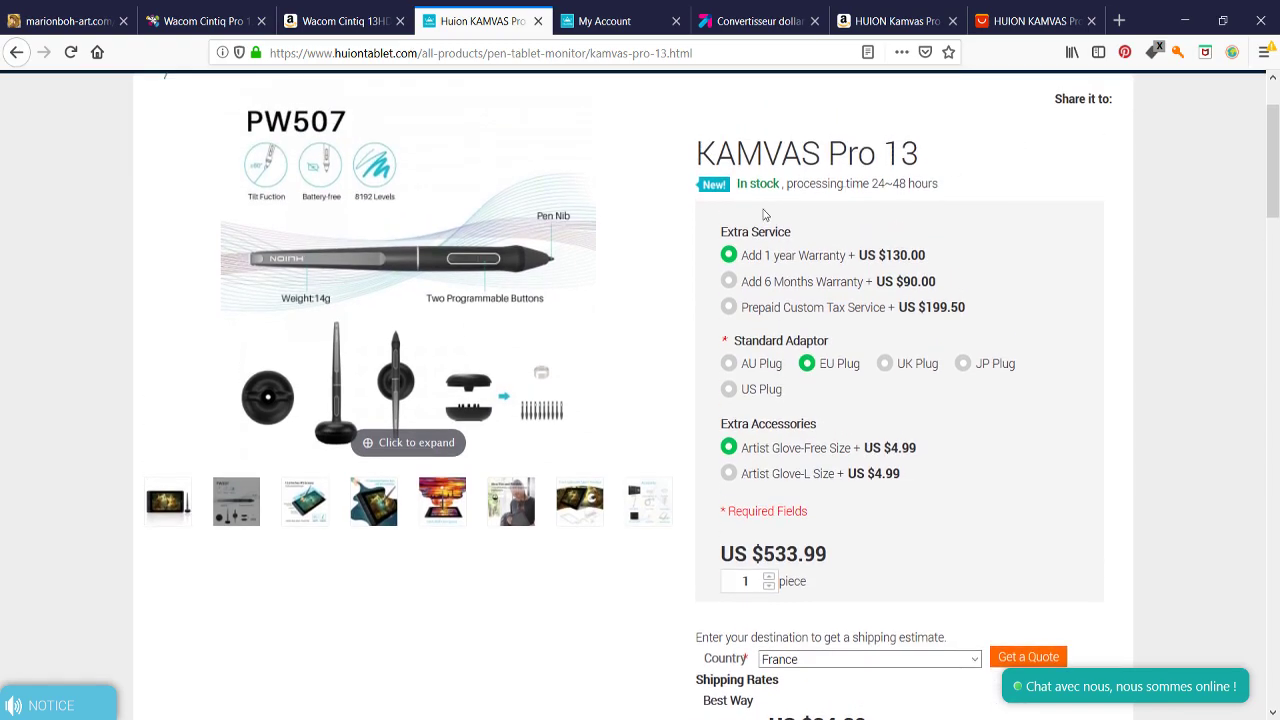
key("ctrl+Tab")
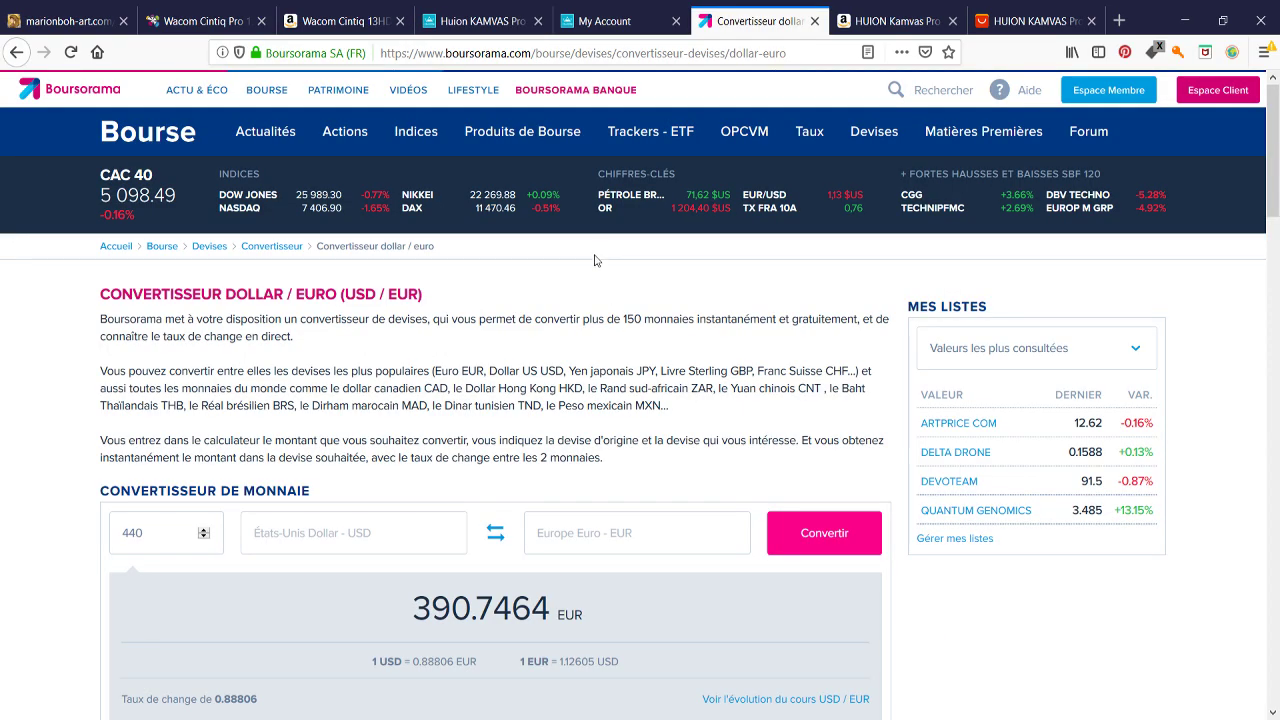
left_click(480, 18)
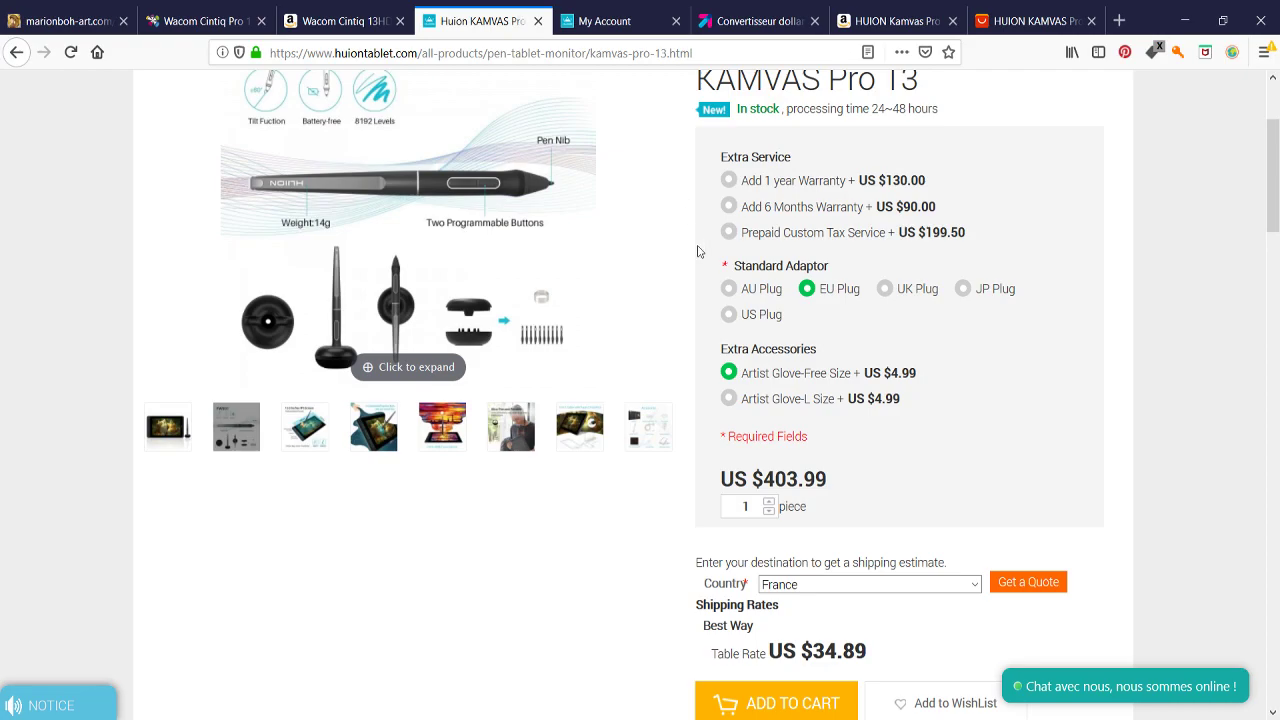
scroll(654, 217, "up", 3)
Review the Amazon.fr HUION Kamvas Pro 13 listing at EUR 398,80, dismissing the ratings popup
left_click(890, 20)
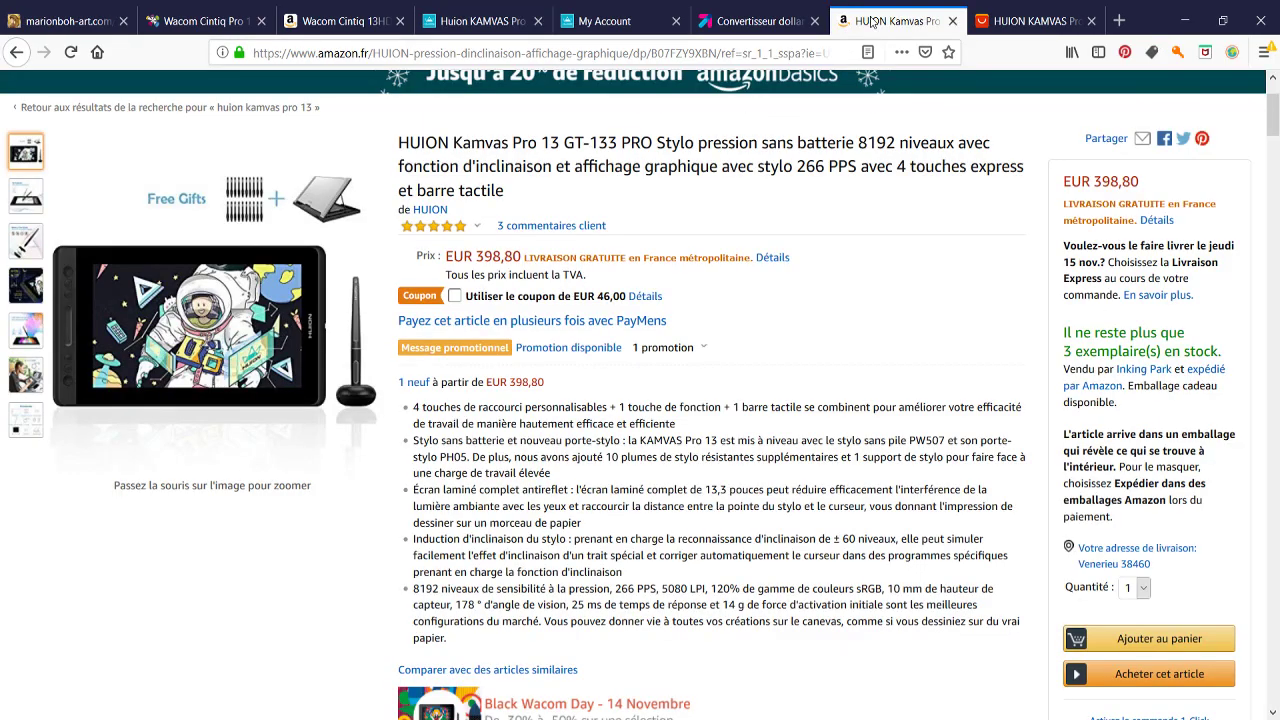
scroll(805, 230, "up", 3)
scroll(777, 394, "down", 3)
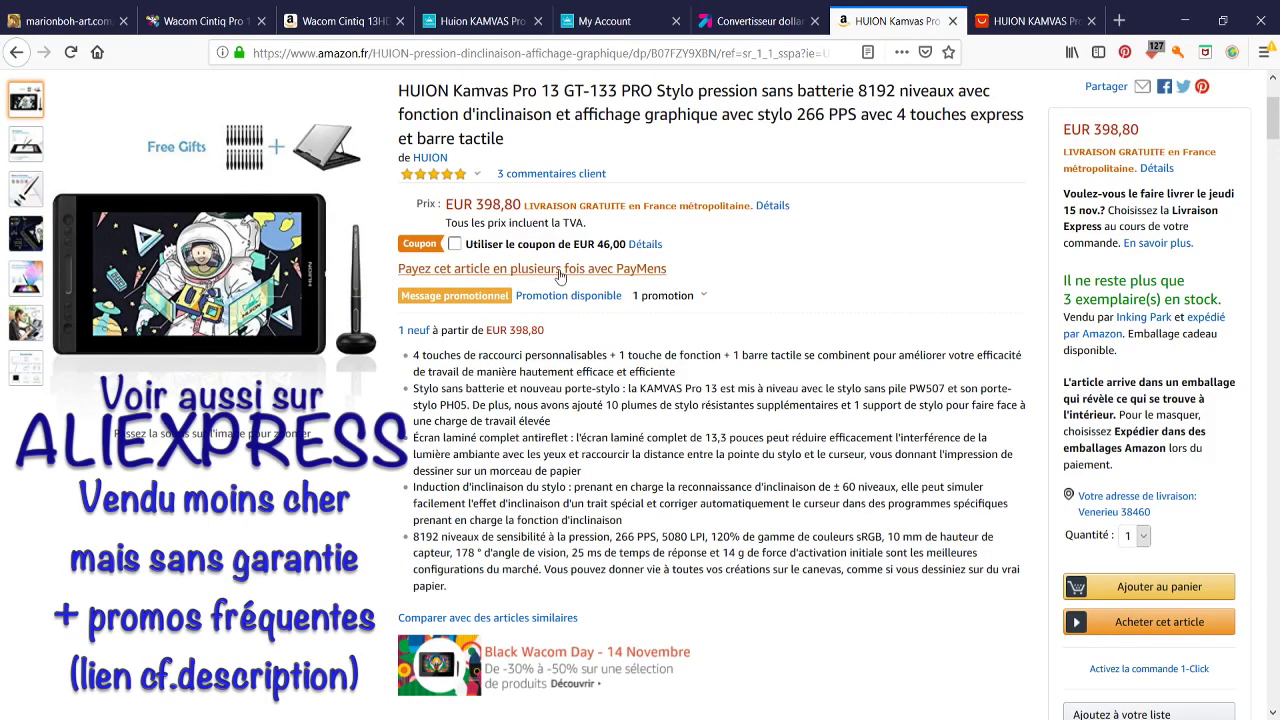
left_click(445, 174)
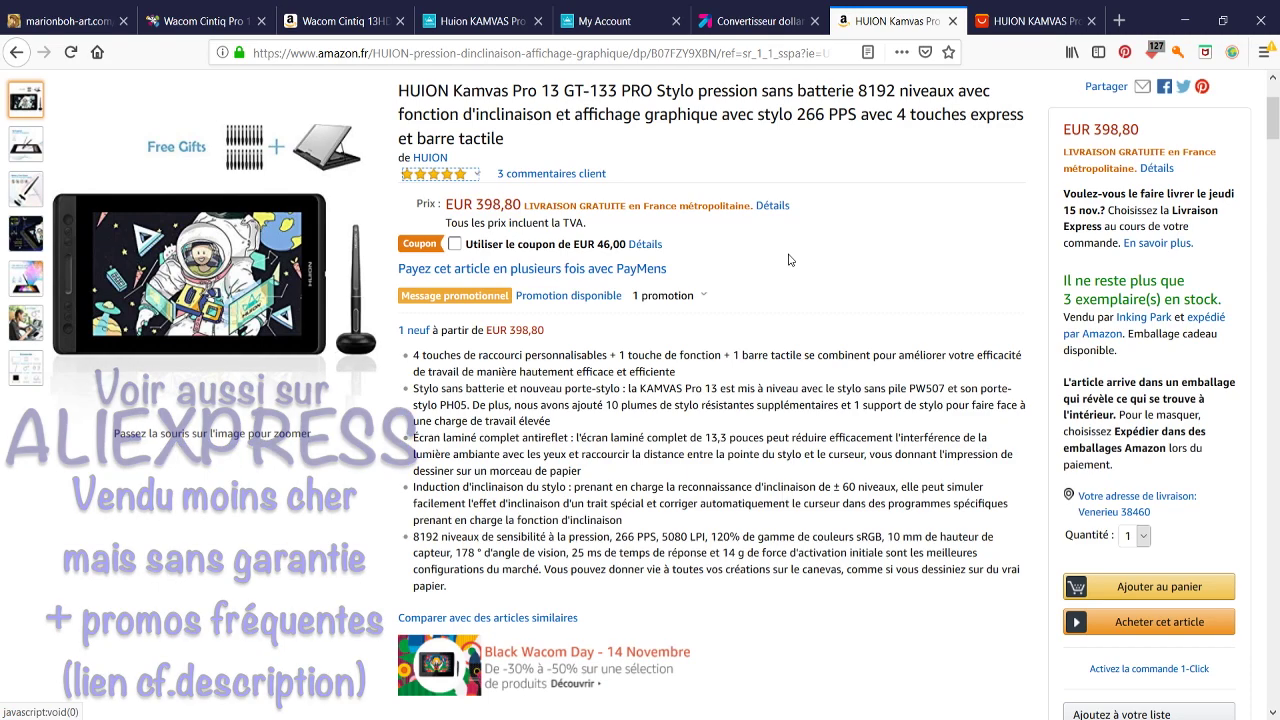
scroll(788, 260, "up", 3)
scroll(788, 260, "down", 1)
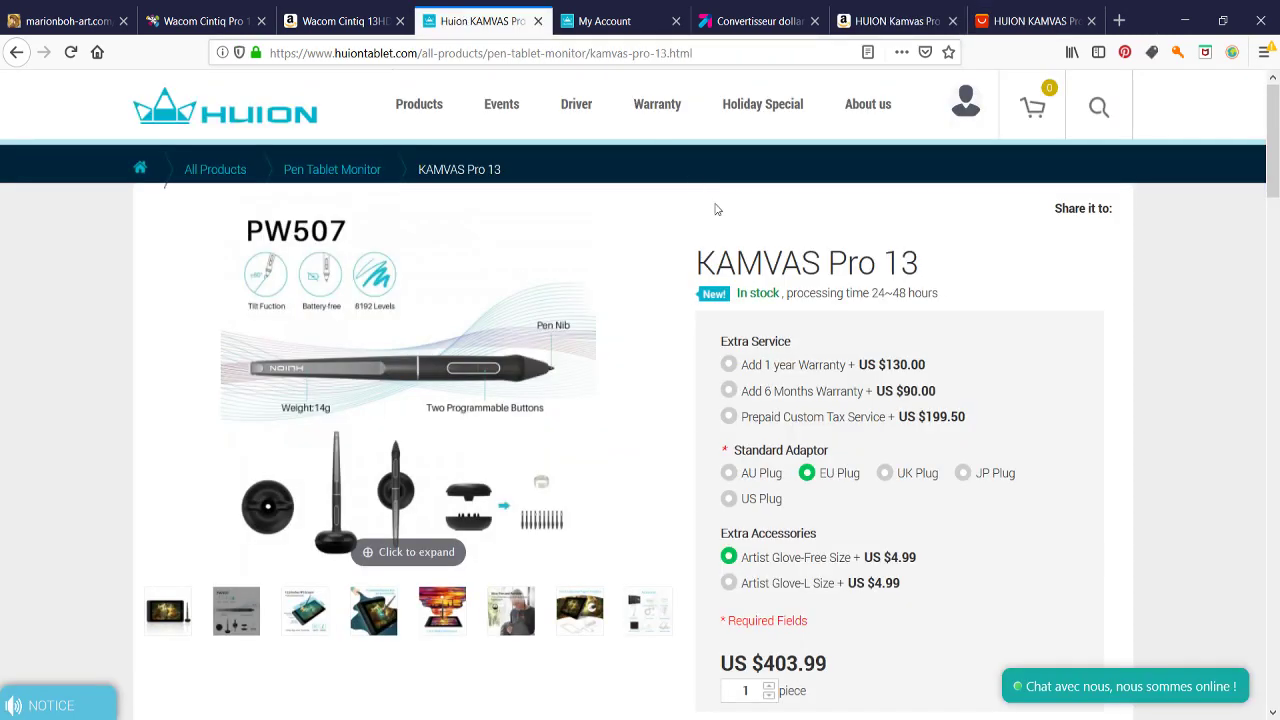
Switch to the Amazon.fr Wacom Cintiq 13HD listing priced EUR 799,96
scroll(951, 236, "down", 1)
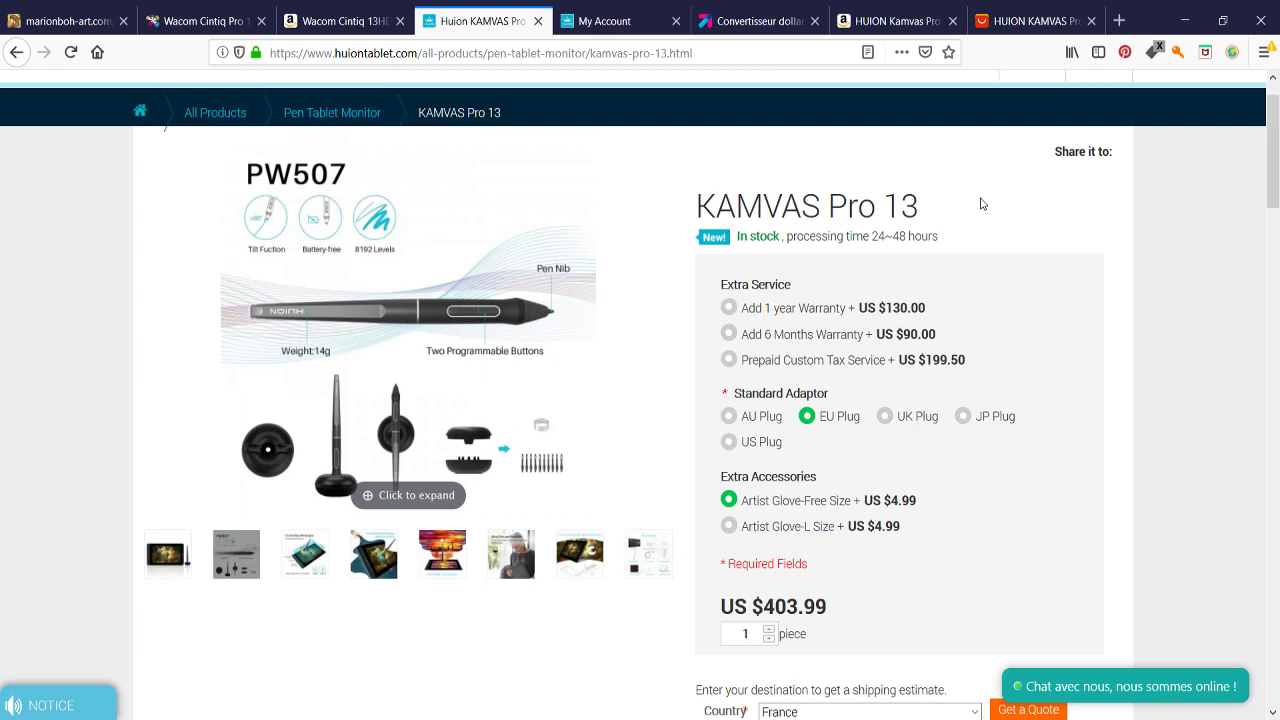
left_click(330, 20)
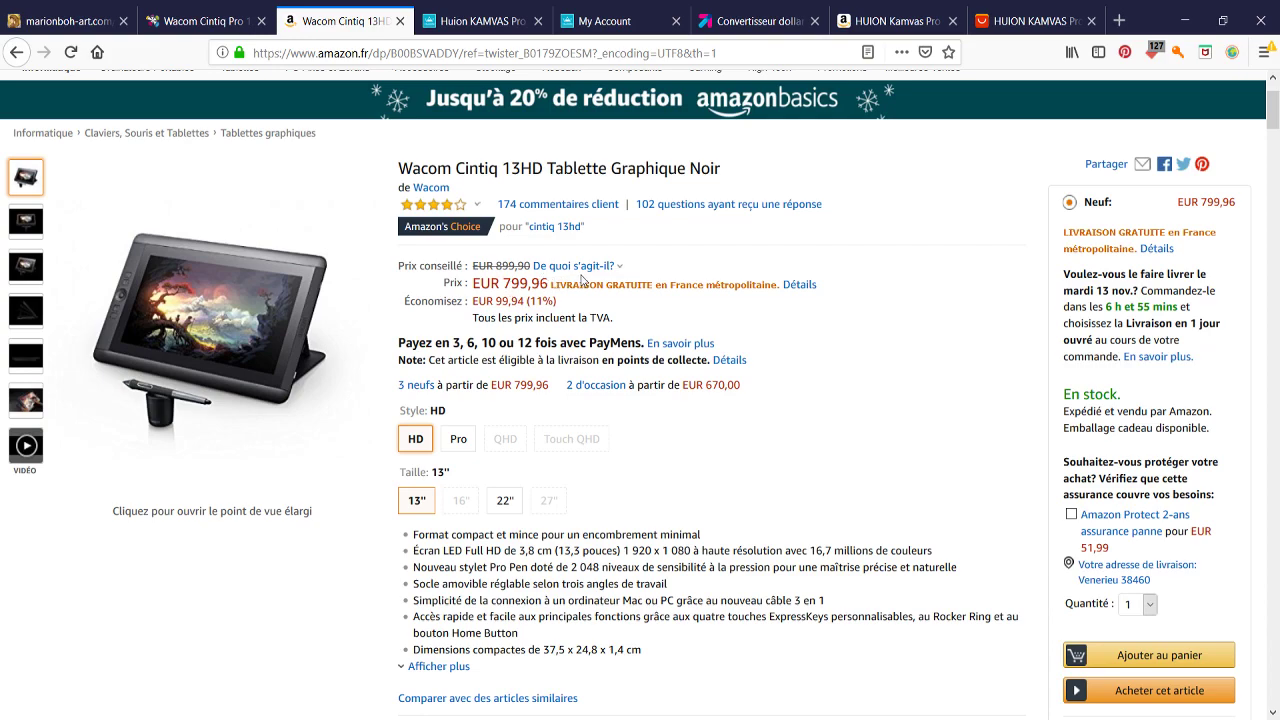
Highlight the Cintiq 13HD's 2 048 pressure levels and the Kamvas Pro 13's 8192 levels
scroll(757, 366, "down", 1)
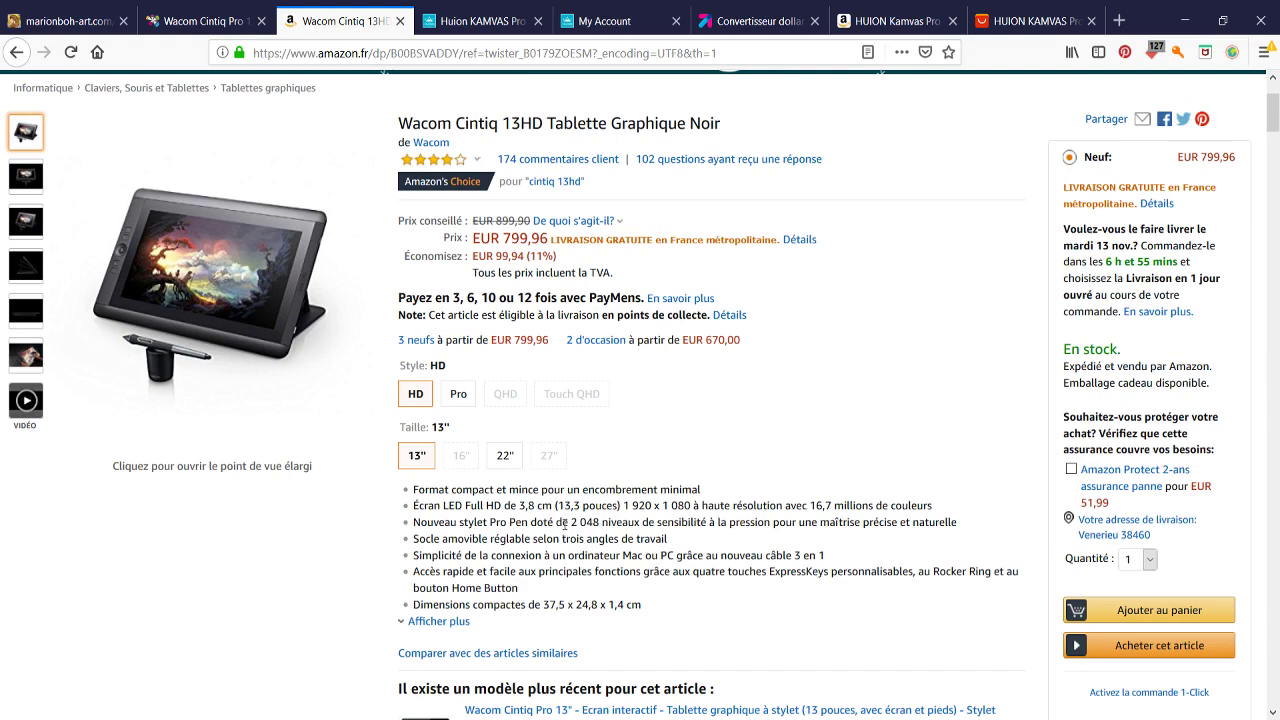
left_click_drag(571, 524, 635, 518)
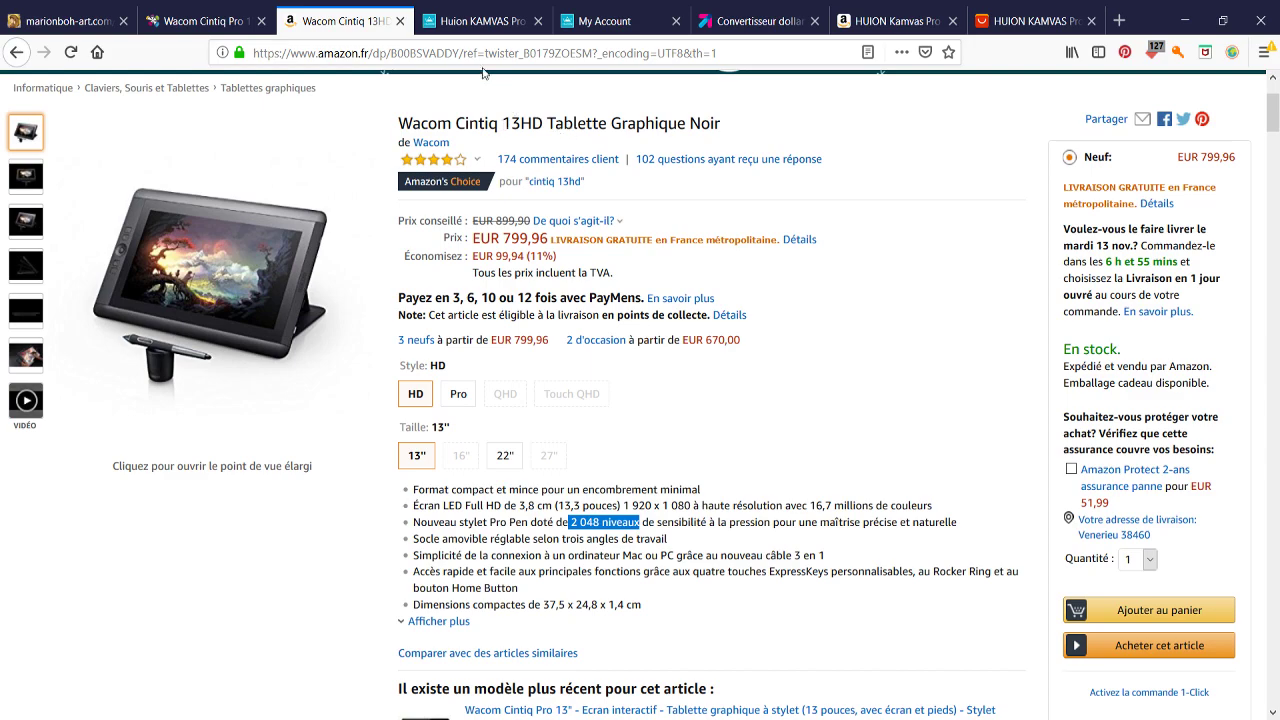
left_click(488, 20)
scroll(603, 480, "down", 2)
scroll(603, 480, "down", 3)
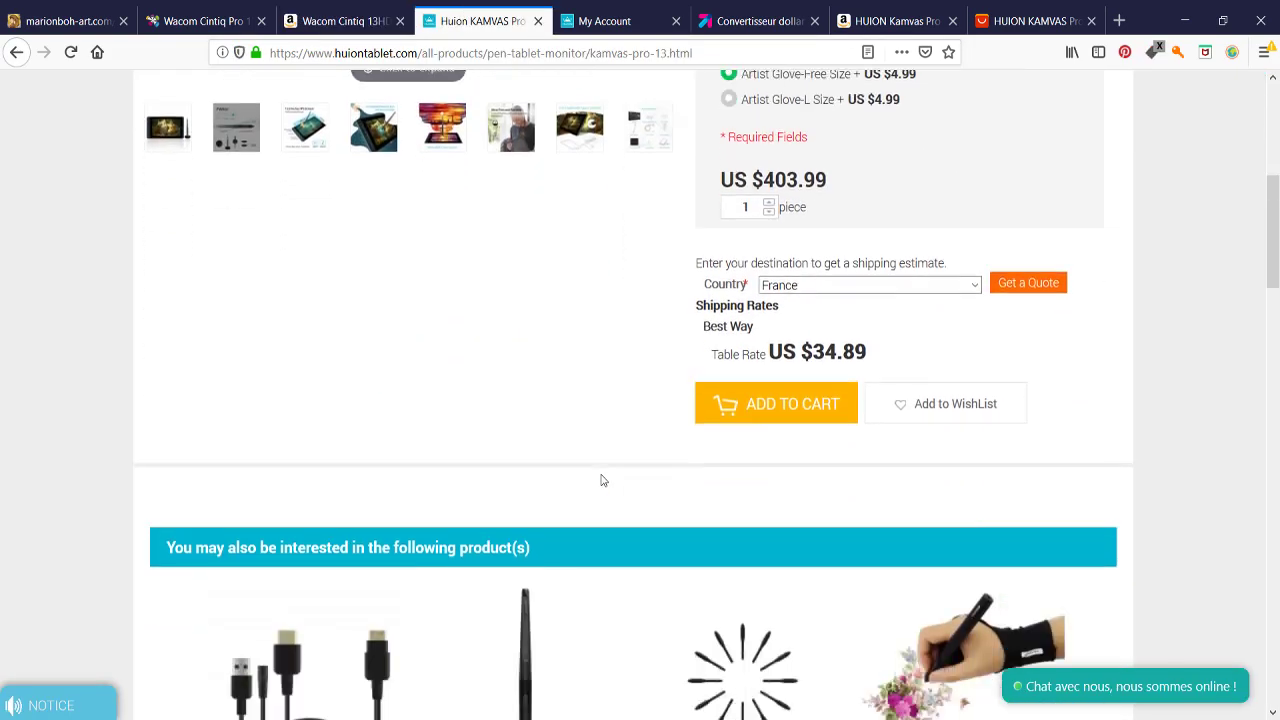
scroll(603, 480, "down", 5)
scroll(603, 480, "down", 4)
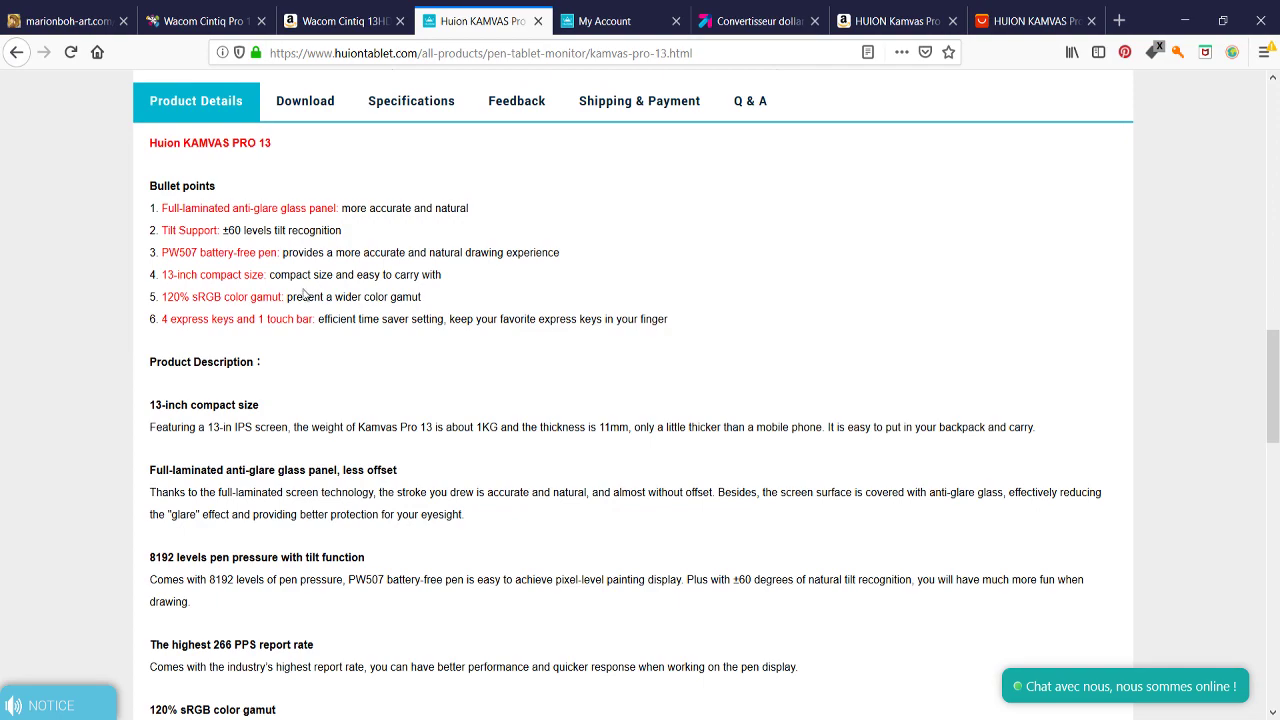
scroll(305, 293, "down", 1)
left_click_drag(208, 479, 237, 480)
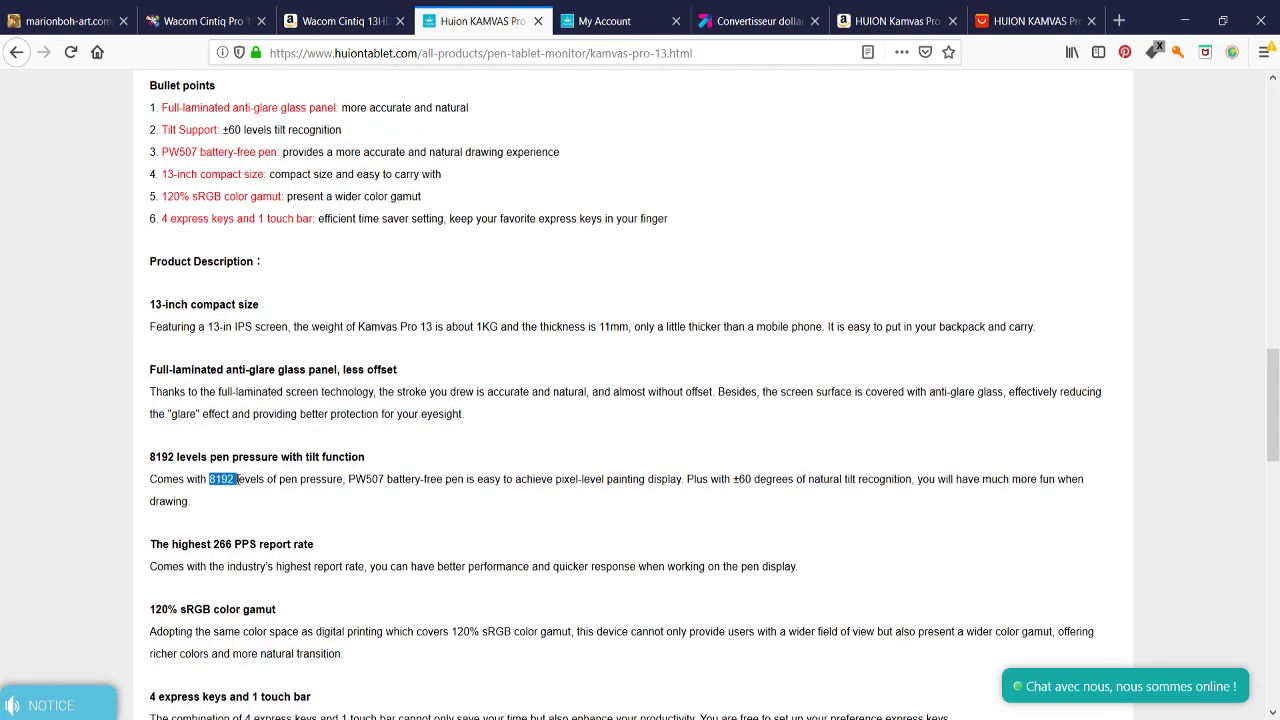
left_click(330, 22)
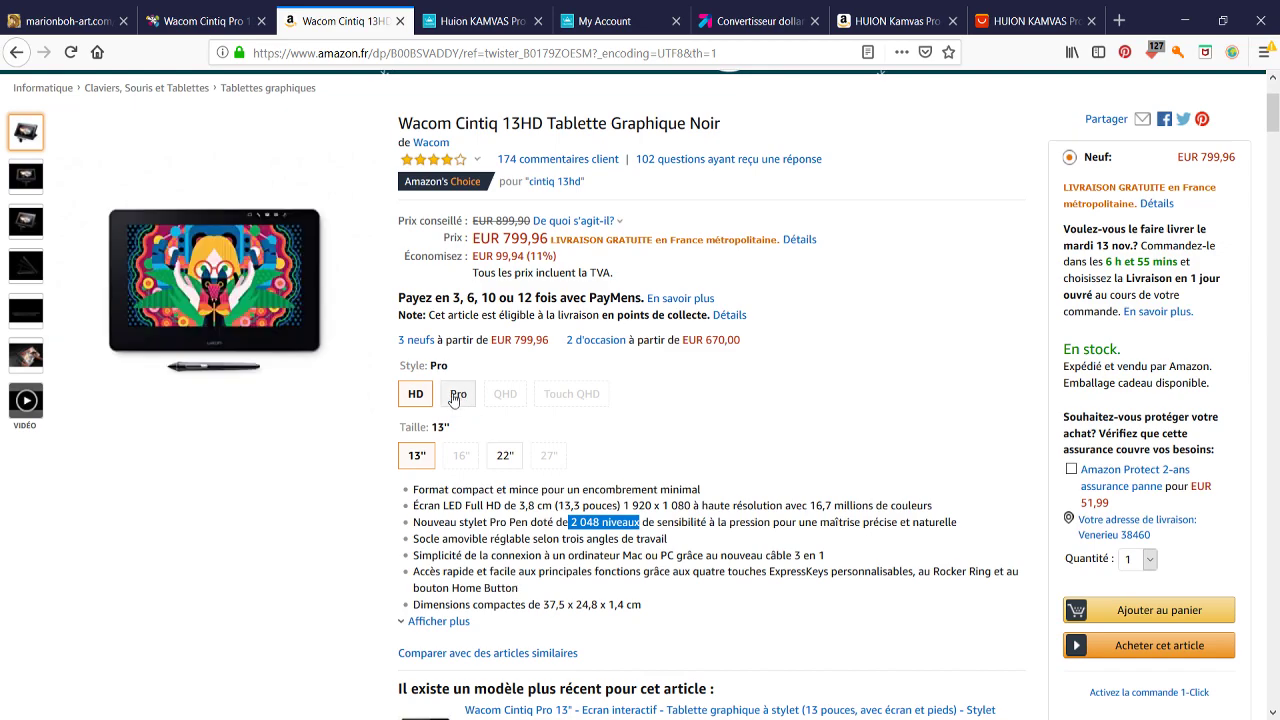
scroll(716, 332, "up", 1)
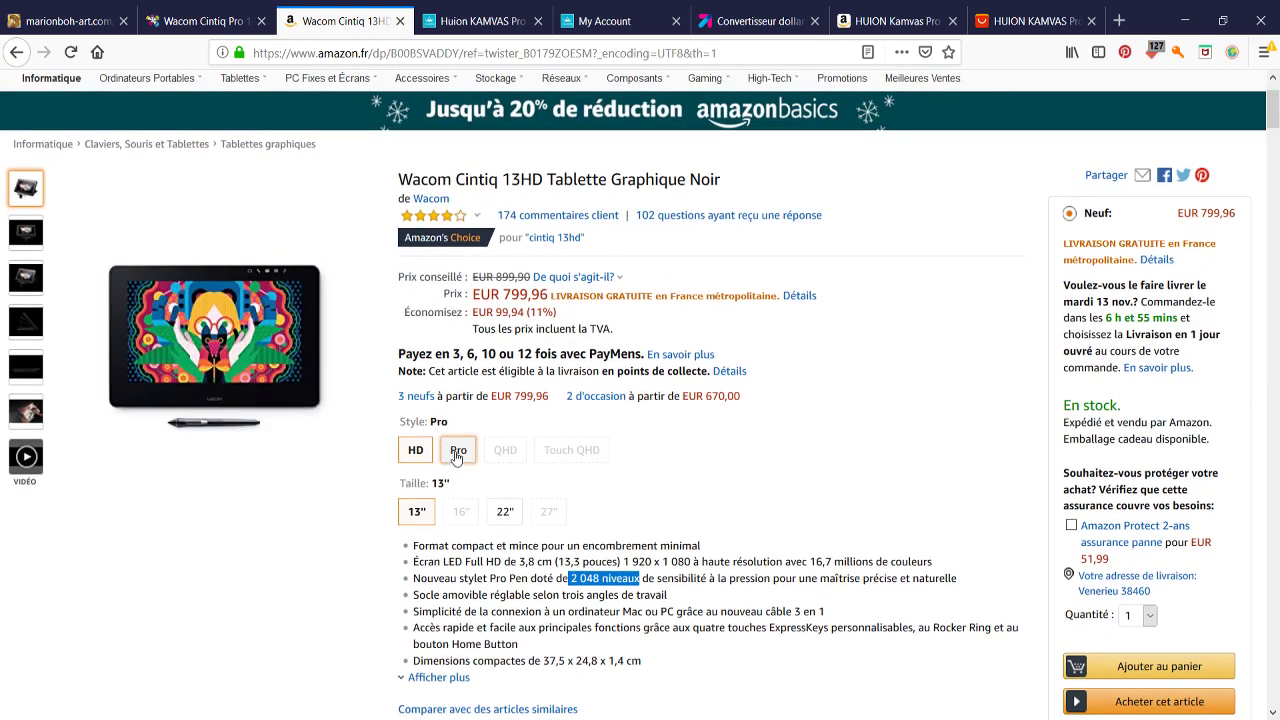
Compare the Cintiq Pro 13" and Cintiq 13HD variants, then go back to the previous tab
left_click(458, 448)
scroll(665, 453, "down", 2)
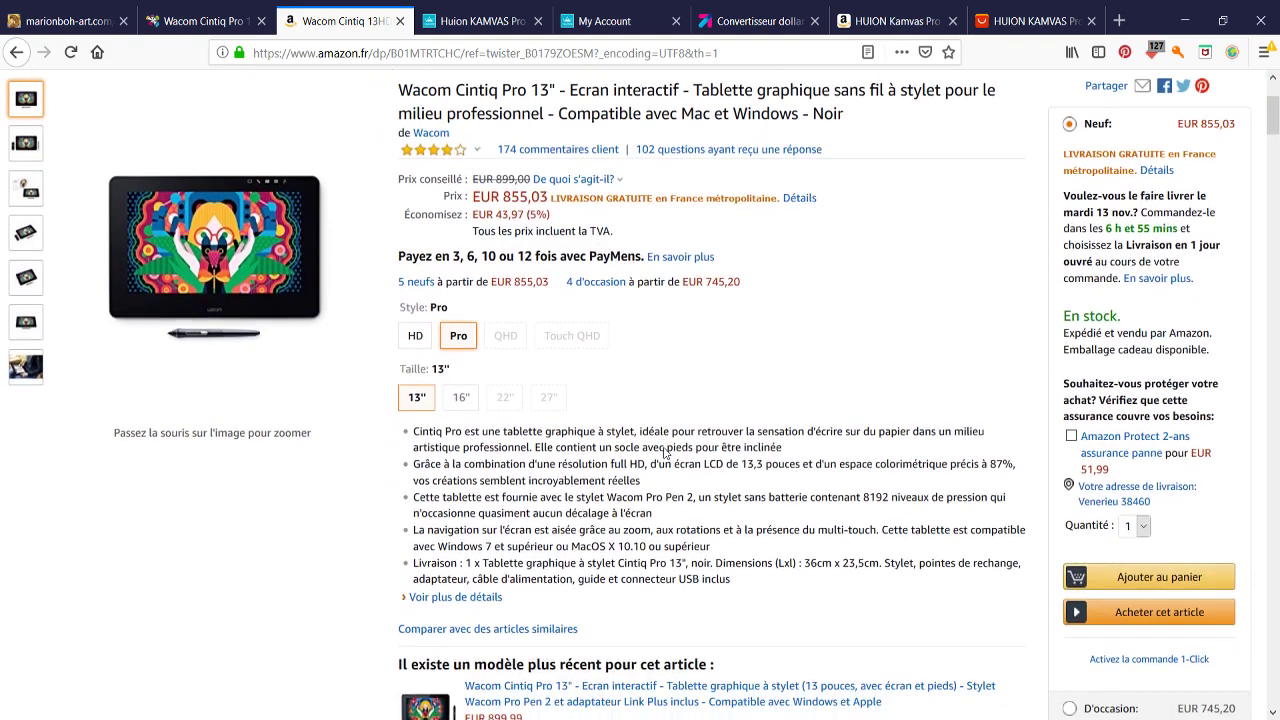
left_click_drag(862, 497, 929, 500)
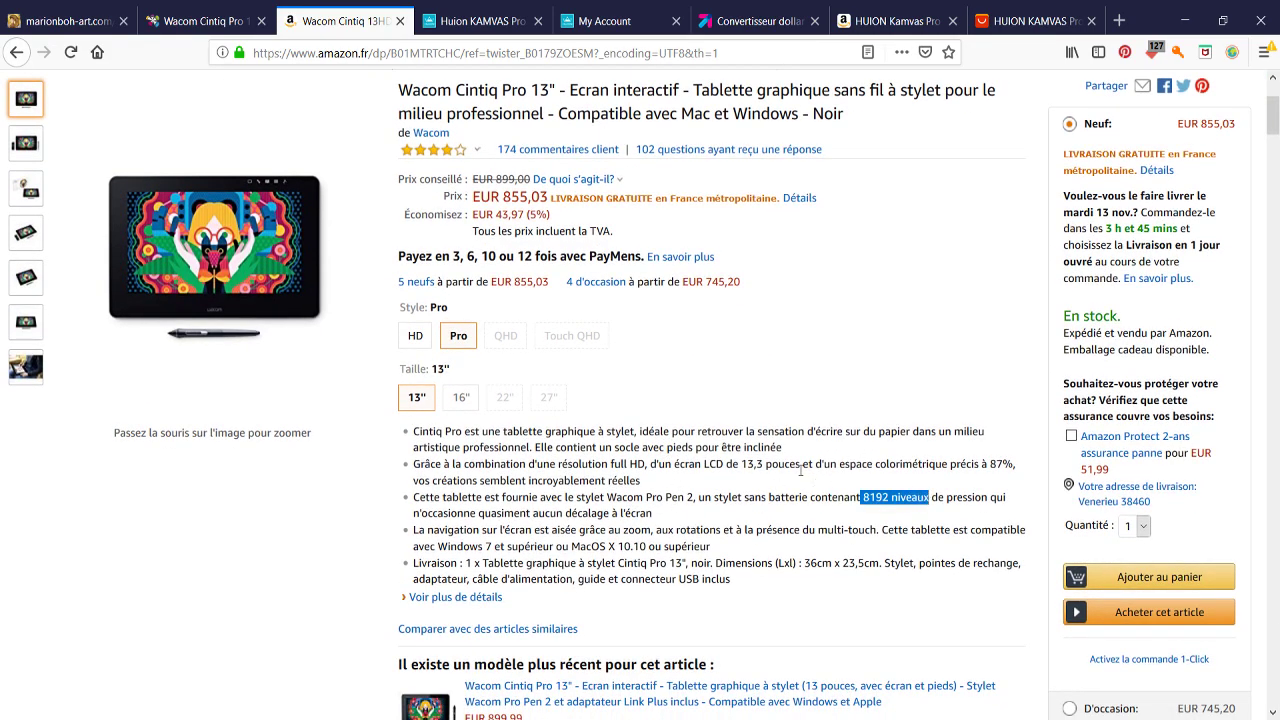
scroll(613, 453, "up", 3)
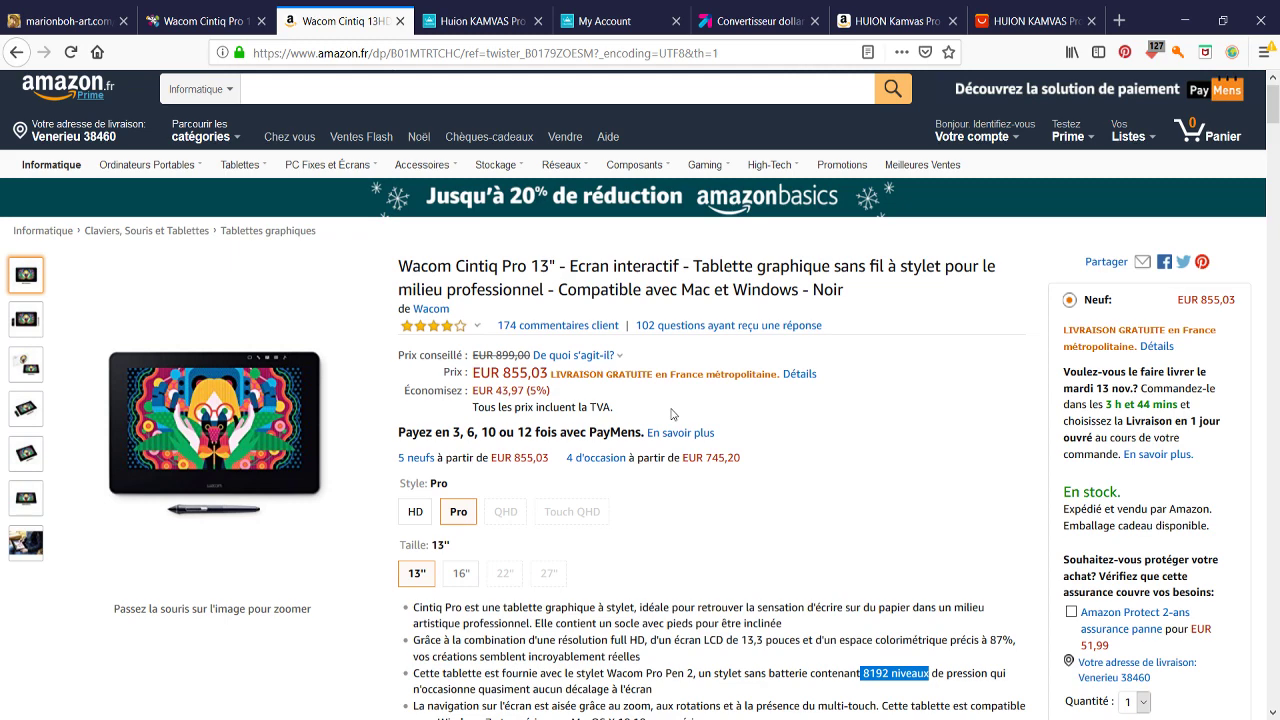
scroll(798, 423, "down", 3)
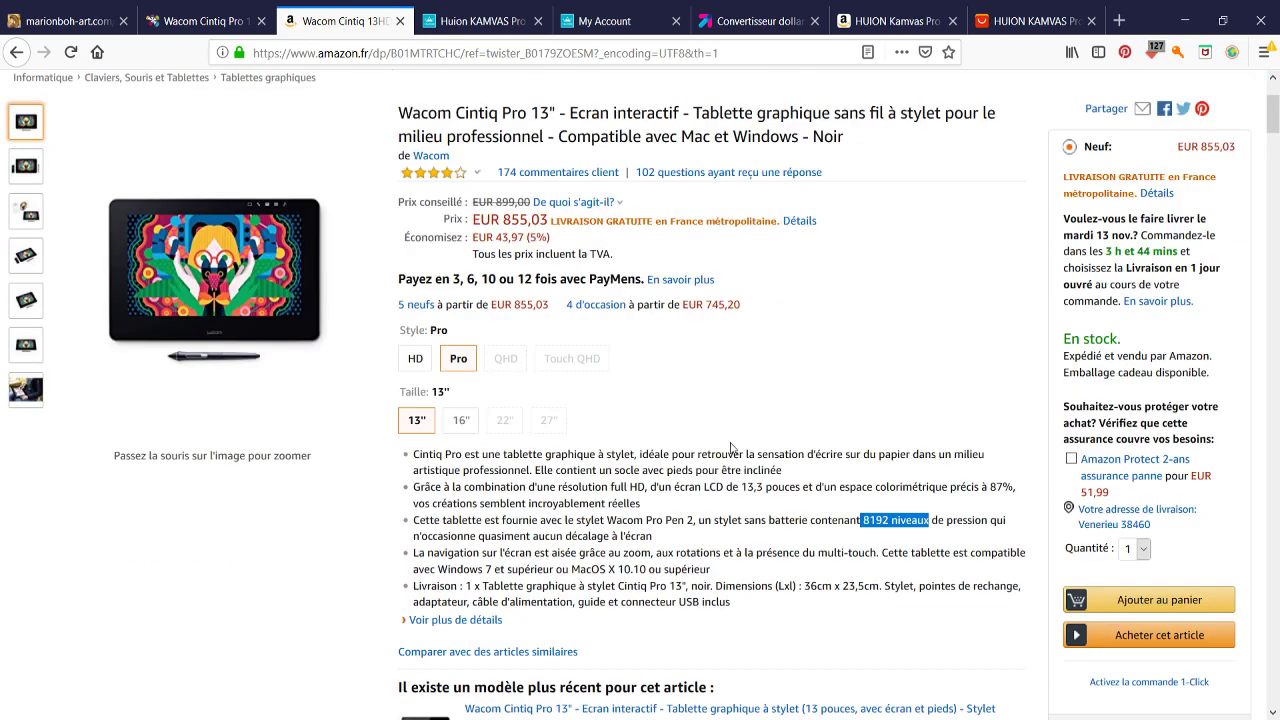
left_click(416, 358)
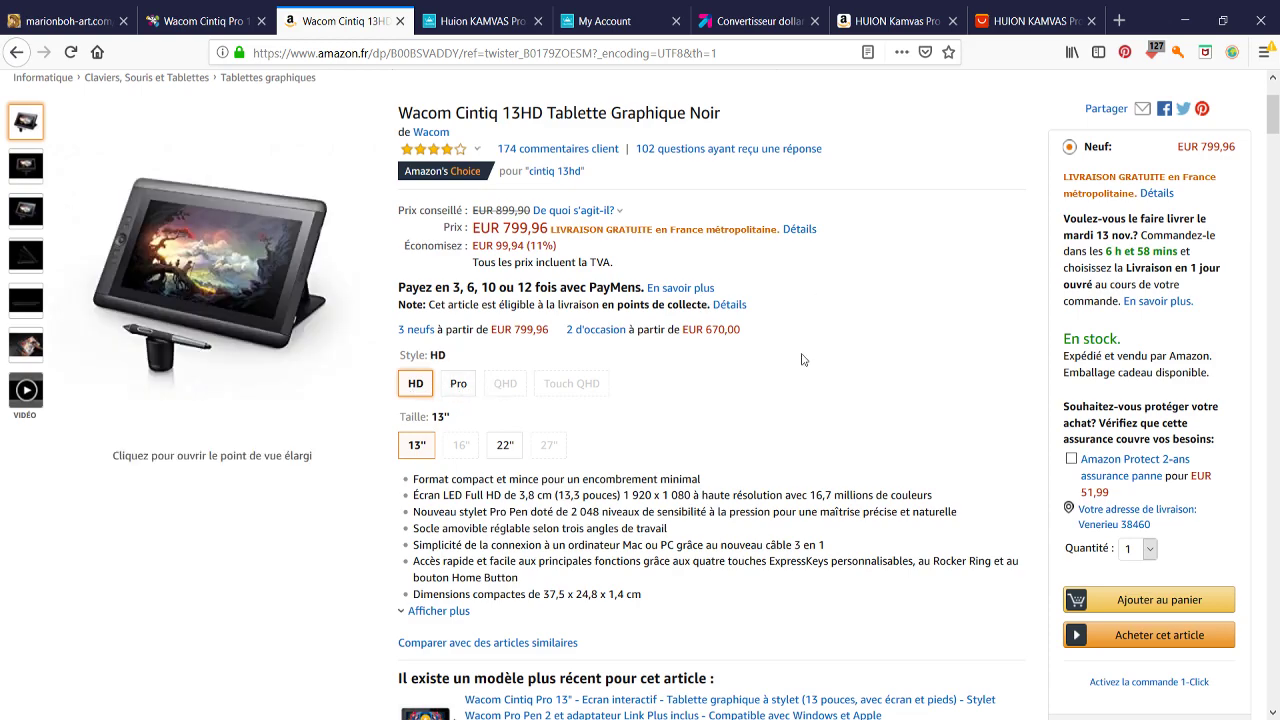
key("ctrl+shift+Tab")
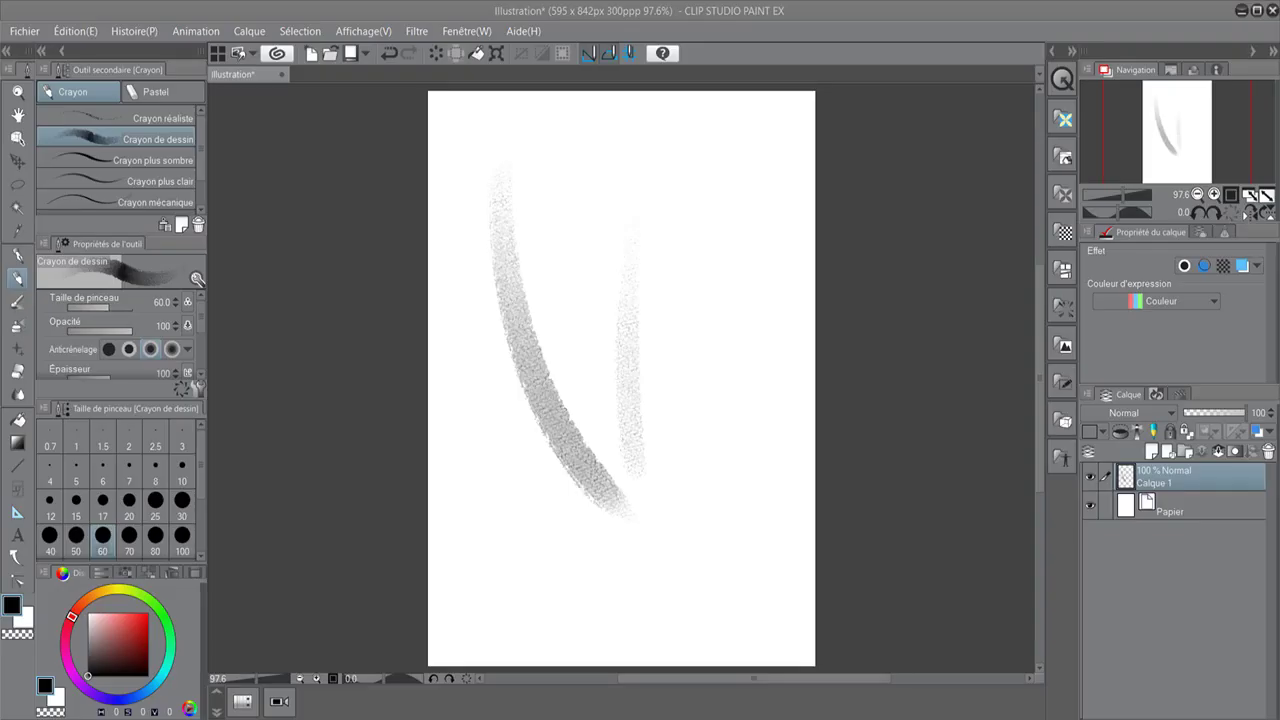
Rough out the head oval, shoulders and torso contours with the pen
left_click_drag(576, 263, 612, 326)
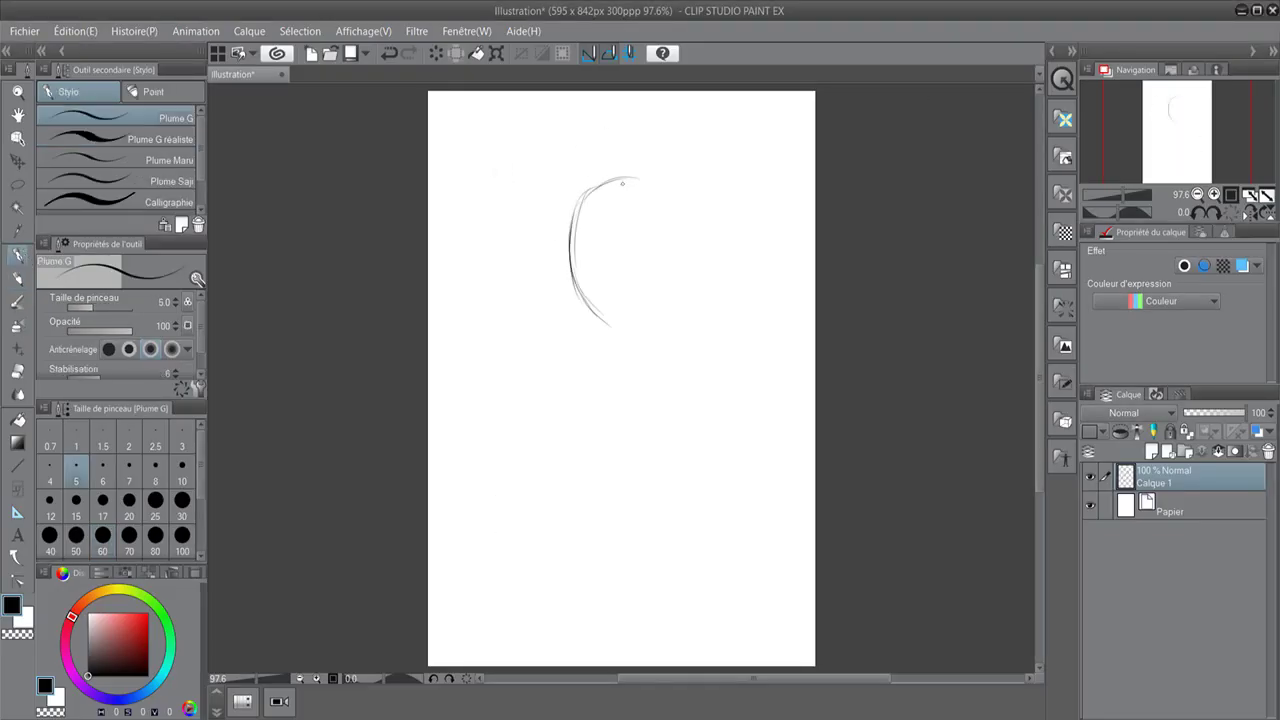
mouse_move(620, 178)
left_mouse_down()
mouse_move(618, 326)
mouse_move(514, 368)
left_mouse_up()
left_click_drag(646, 330, 704, 362)
left_click_drag(548, 400, 566, 490)
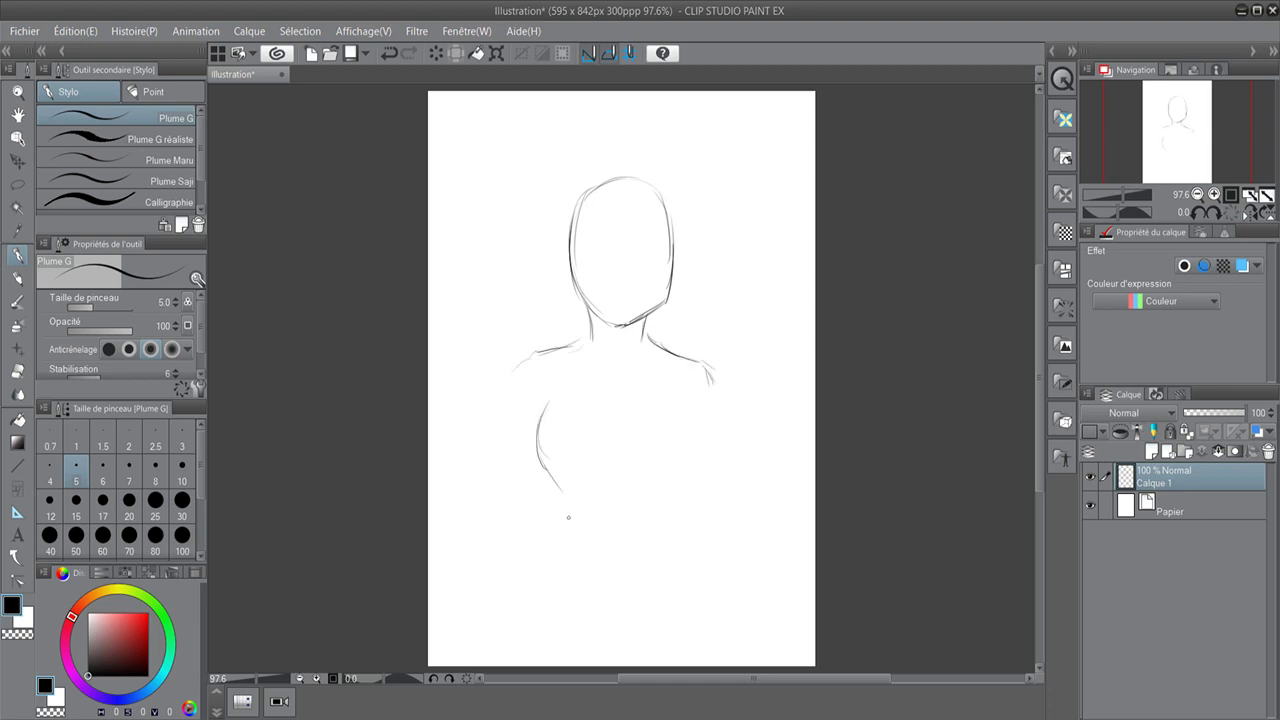
left_click_drag(614, 372, 618, 598)
left_click_drag(566, 502, 512, 580)
left_click_drag(536, 572, 676, 604)
left_click_drag(548, 400, 518, 578)
left_click_drag(692, 436, 666, 612)
Lasso the whole figure and shrink and reposition it with a transform
left_click_drag(520, 578, 482, 662)
left_click(18, 185)
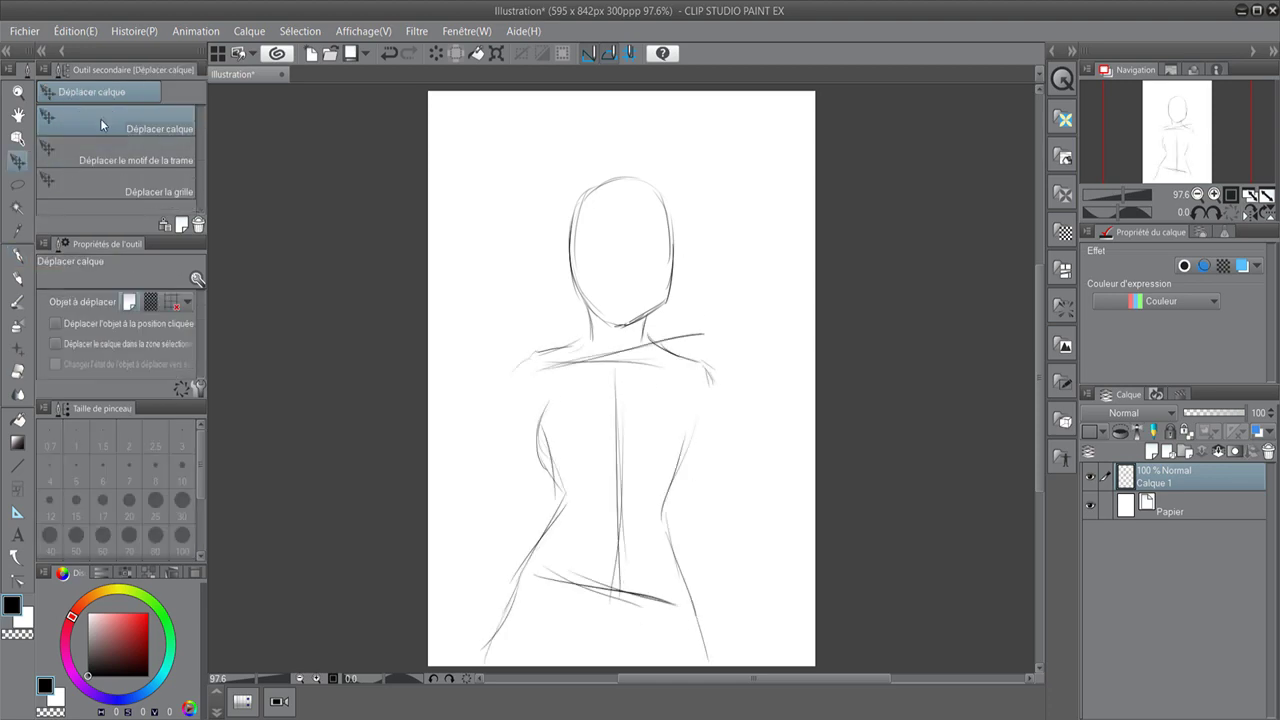
left_click(160, 160)
left_click_drag(505, 125, 735, 508)
left_click_drag(745, 160, 770, 200)
key("ctrl+t")
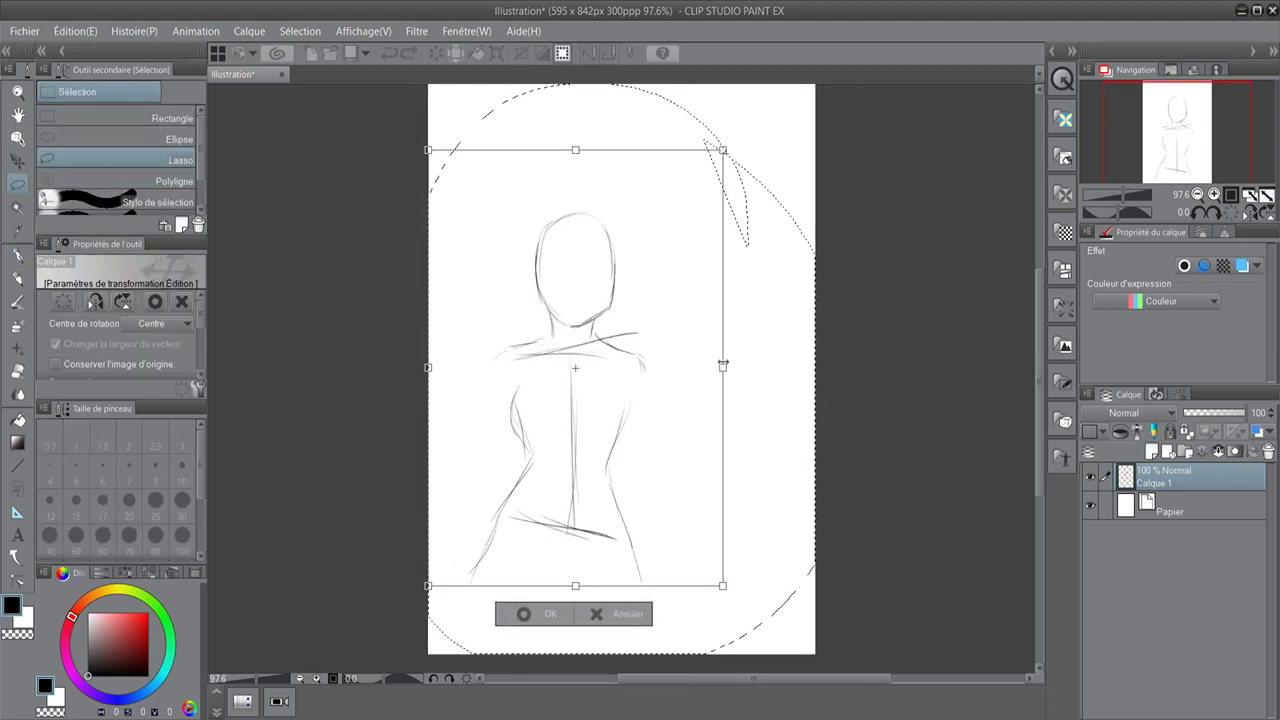
left_click_drag(717, 337, 727, 358)
key("Return")
key("ctrl+d")
Sketch both arms, hip and leg contours, plus face centre, chin and eye lines
key("p")
left_click_drag(546, 342, 520, 410)
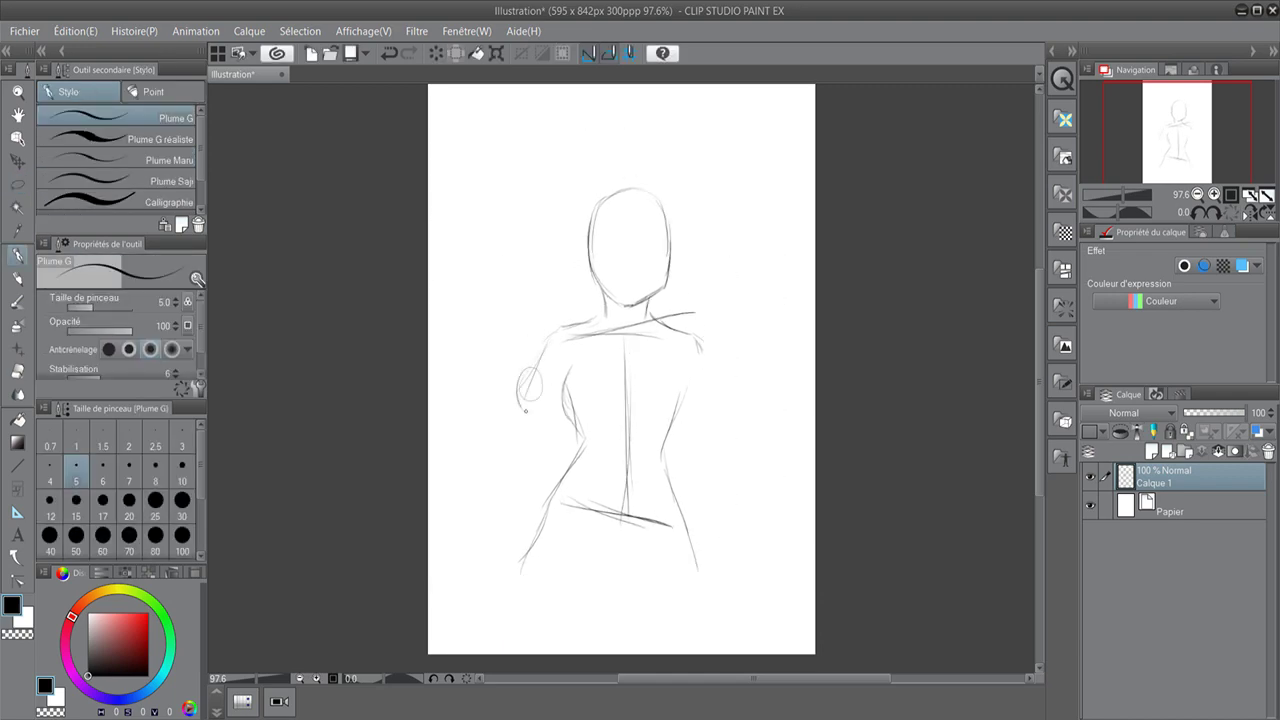
left_click_drag(698, 340, 718, 410)
left_click_drag(682, 294, 736, 388)
mouse_move(566, 470)
left_mouse_down()
mouse_move(525, 555)
mouse_move(536, 648)
left_mouse_up()
left_click_drag(692, 555, 680, 648)
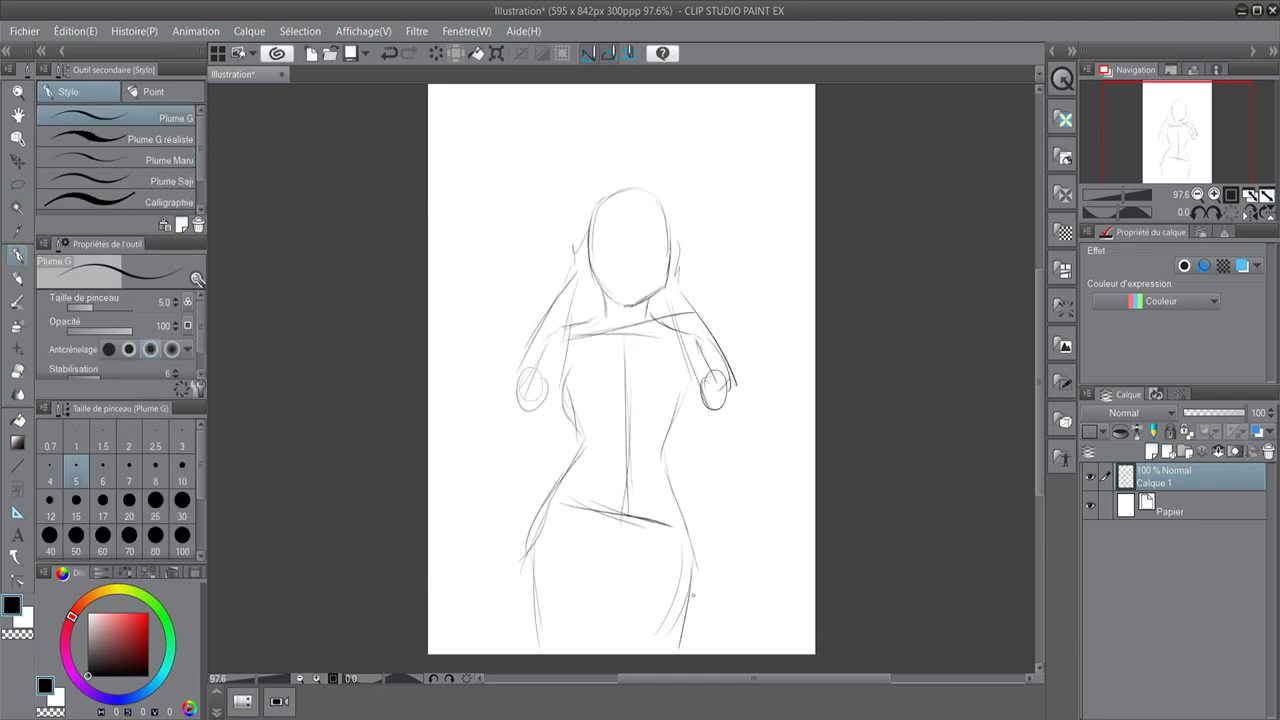
left_click_drag(668, 270, 644, 300)
left_click_drag(628, 208, 622, 302)
left_click_drag(596, 242, 676, 256)
Add chest, waist and inner leg lines and a long sweeping dress contour
mouse_move(566, 368)
left_mouse_down()
mouse_move(582, 450)
mouse_move(530, 645)
mouse_move(668, 338)
left_mouse_up()
left_click_drag(584, 345, 674, 328)
left_click_drag(676, 342, 702, 402)
left_click_drag(560, 382, 590, 440)
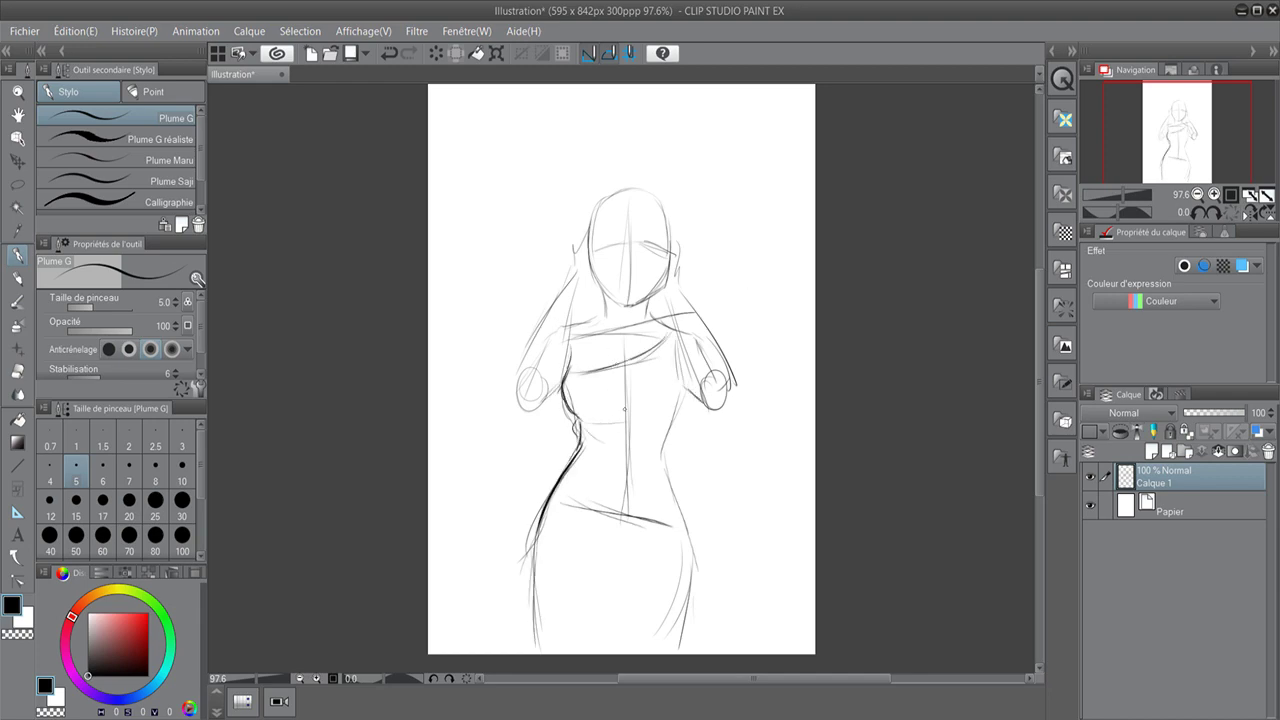
left_click_drag(666, 390, 596, 420)
left_click_drag(590, 470, 580, 590)
mouse_move(548, 530)
left_mouse_down()
mouse_move(476, 654)
mouse_move(556, 646)
left_mouse_up()
left_click_drag(542, 554, 532, 652)
mouse_move(584, 410)
left_mouse_down()
mouse_move(646, 404)
mouse_move(634, 460)
left_mouse_up()
left_click_drag(654, 432, 638, 510)
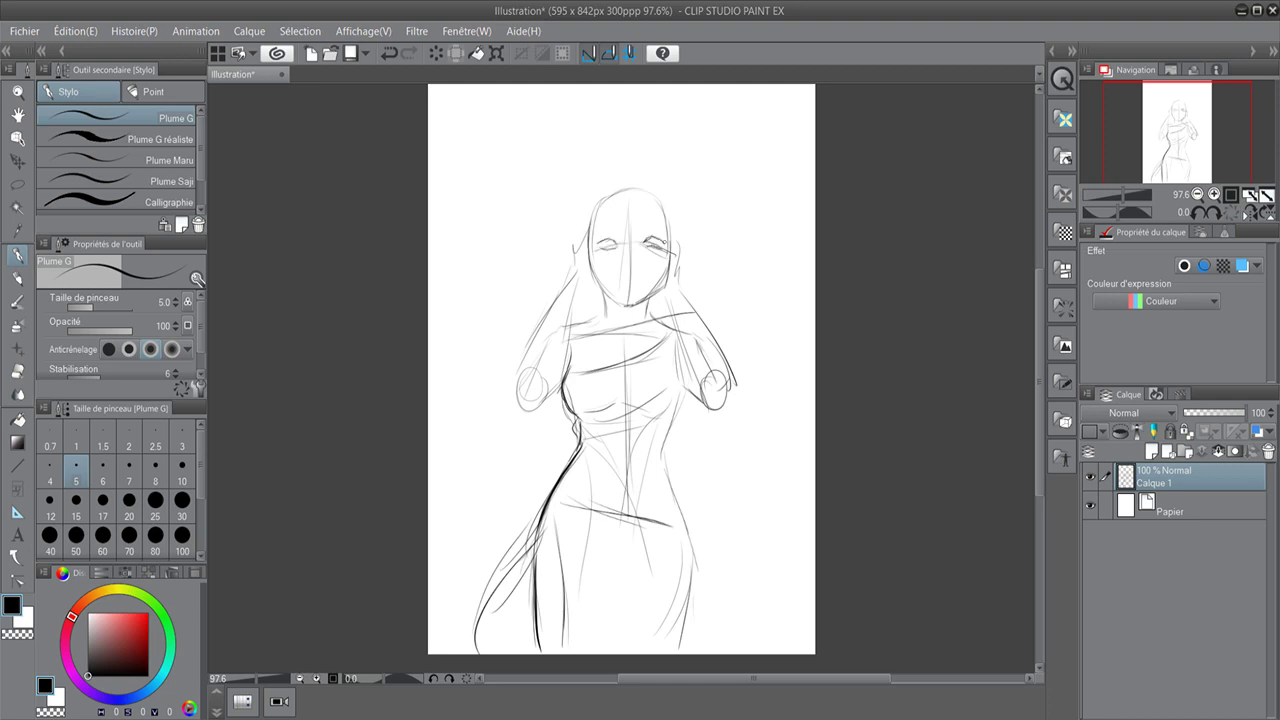
Redraw the closed eye and erase the rough marks inside the face
mouse_move(636, 236)
left_mouse_down()
mouse_move(662, 246)
mouse_move(654, 238)
left_mouse_up()
left_click_drag(600, 230, 634, 290)
left_click_drag(645, 240, 666, 262)
left_click_drag(604, 278, 674, 304)
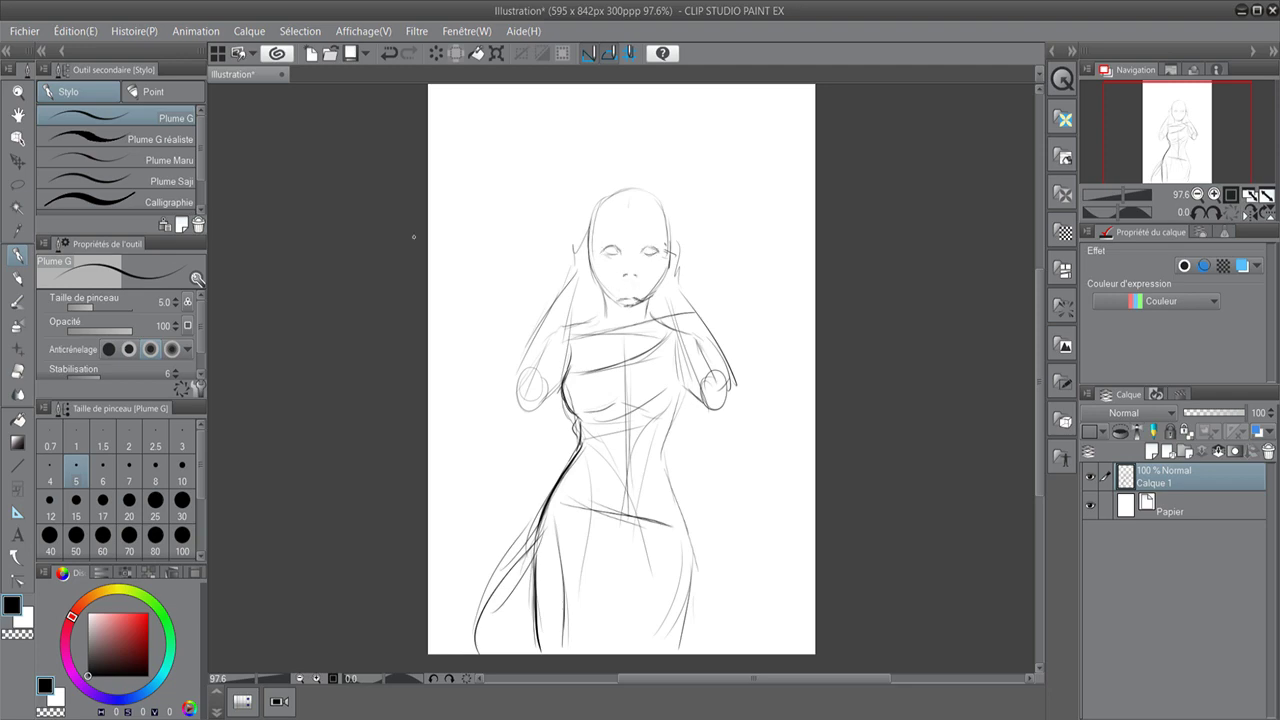
key("m")
left_click_drag(600, 205, 592, 215)
key("ctrl+d")
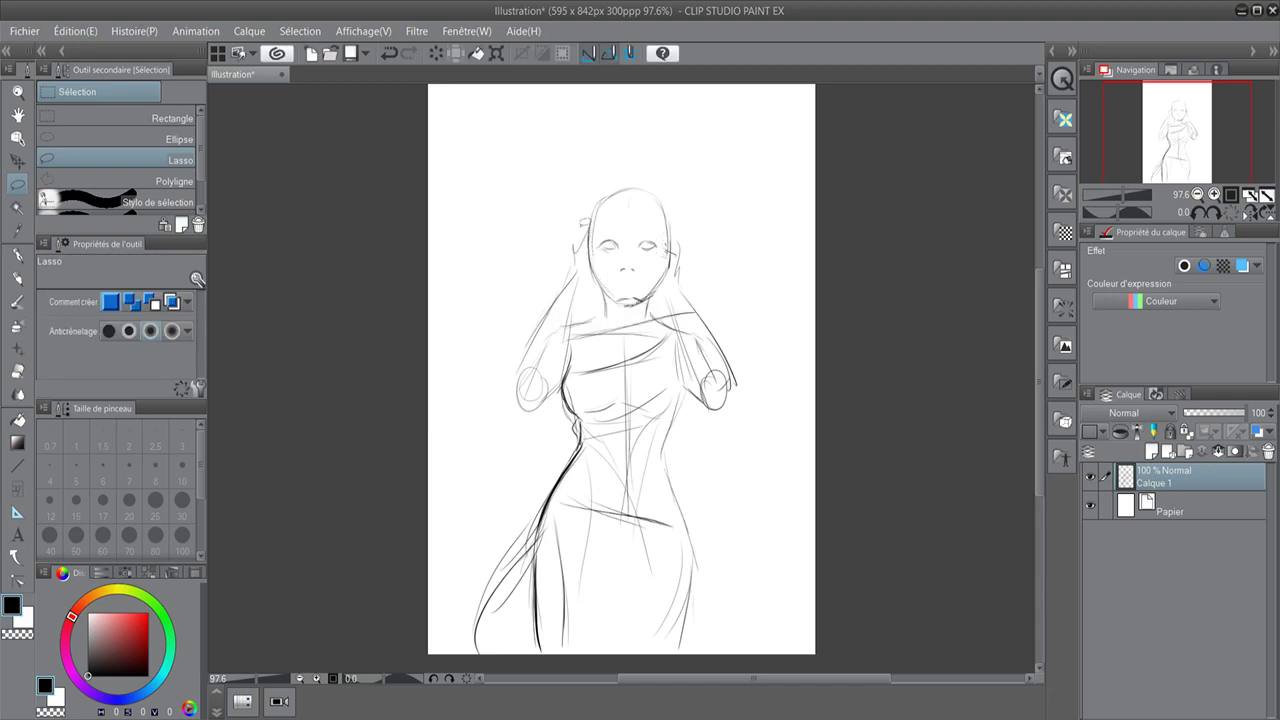
key("p")
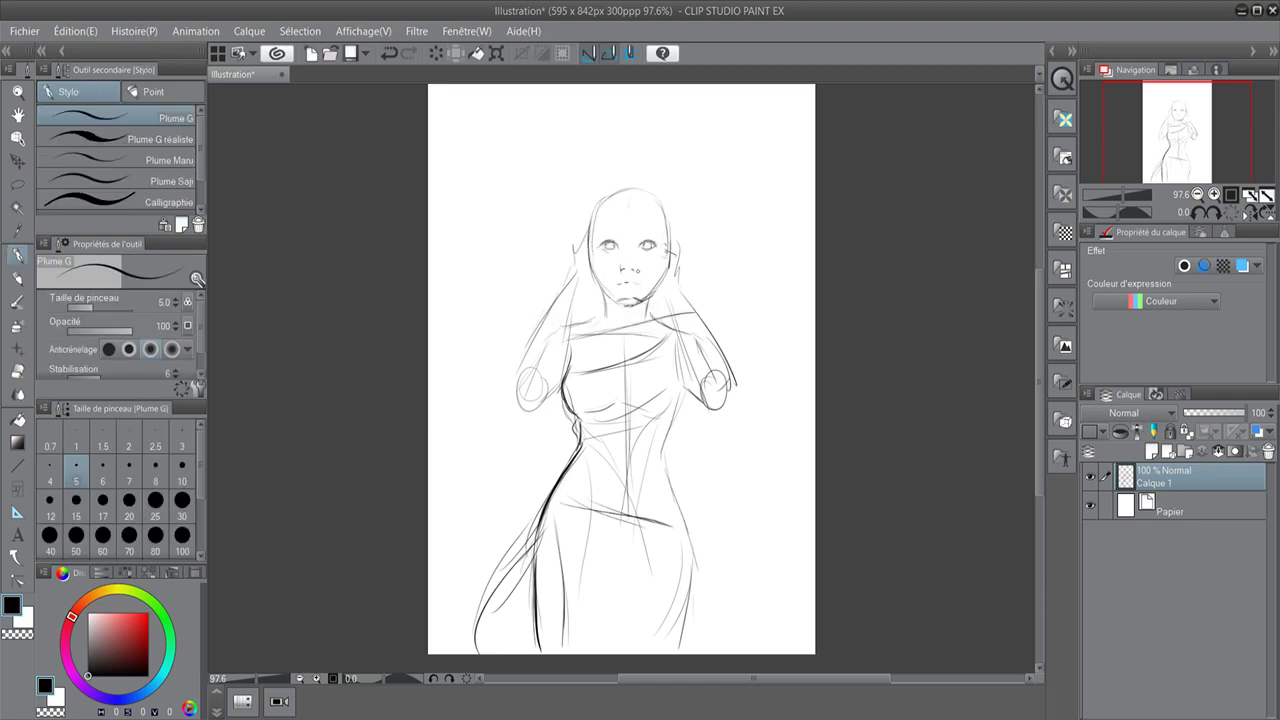
key("e")
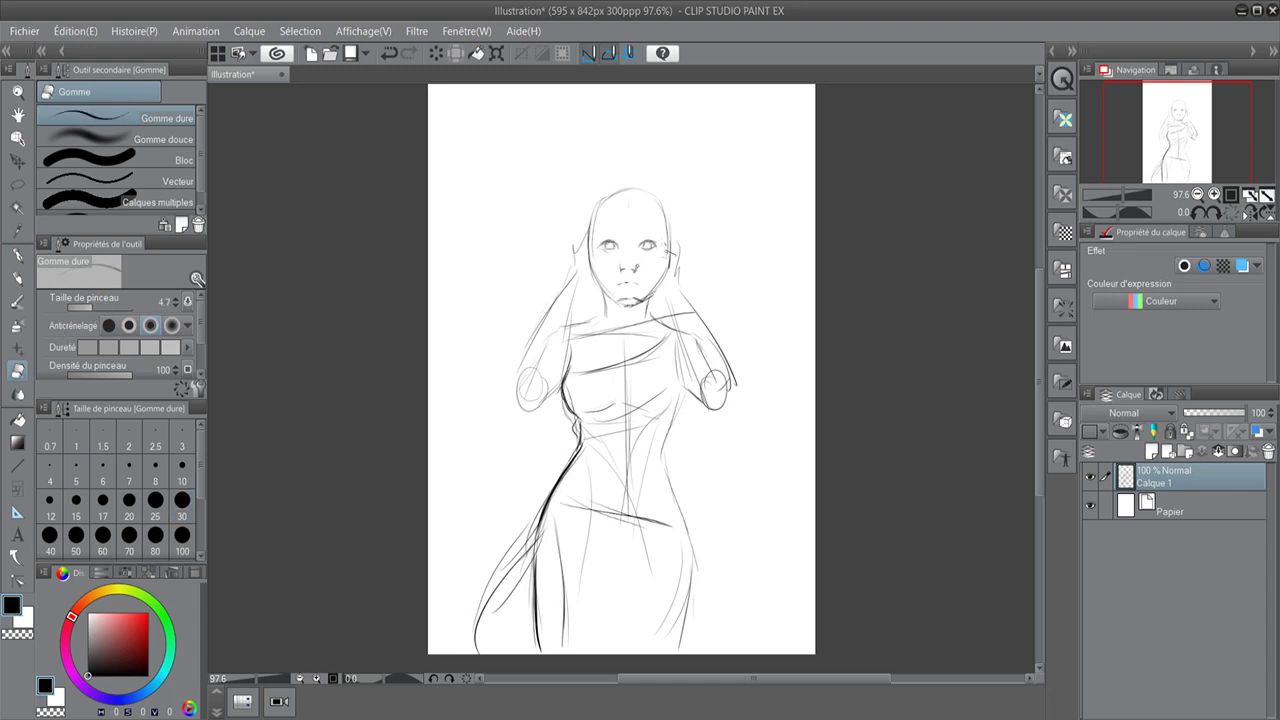
key("p")
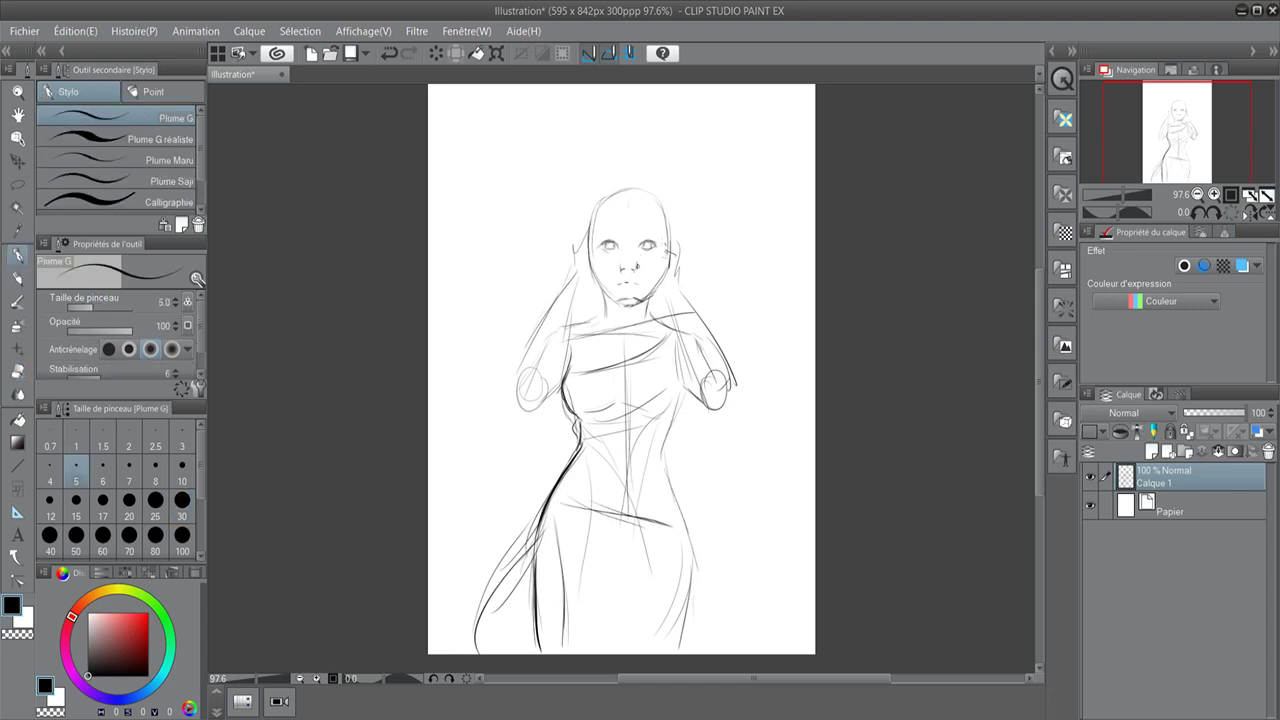
Define the brow, chin and jawline, and draw the forearm, elbow and left arm
scroll(651, 256, "up", 2)
key("e")
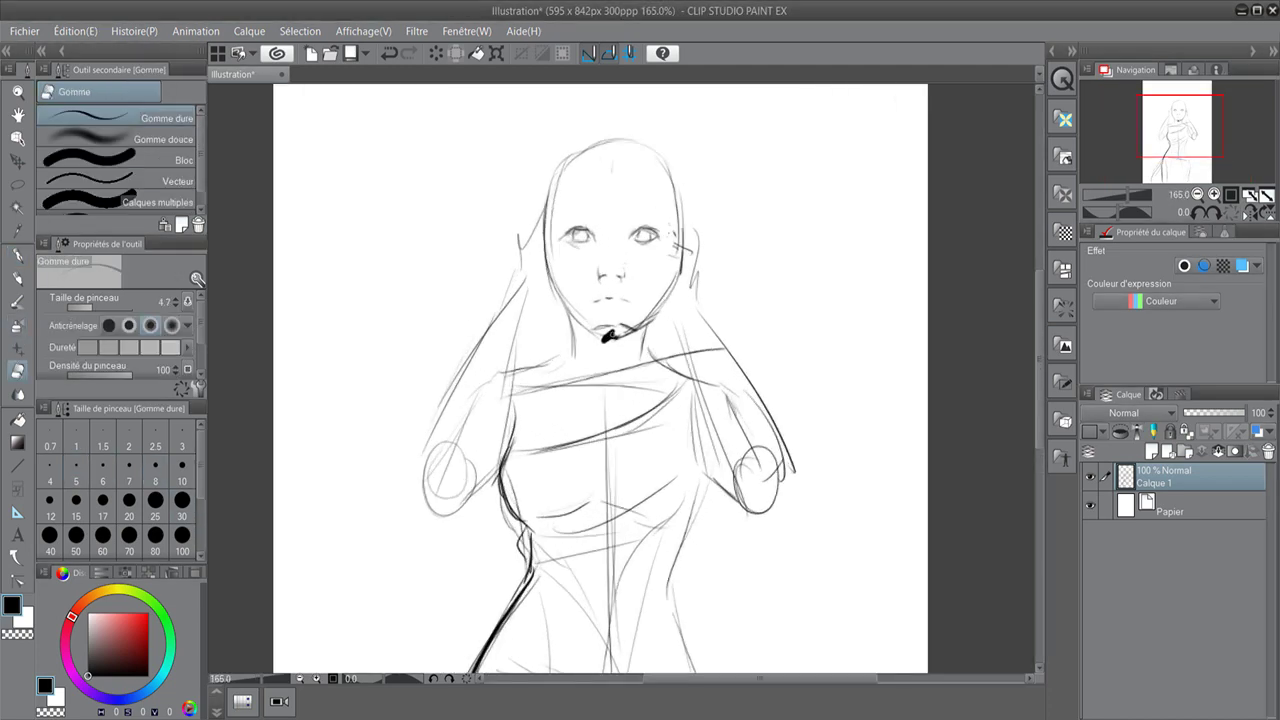
left_click(18, 278)
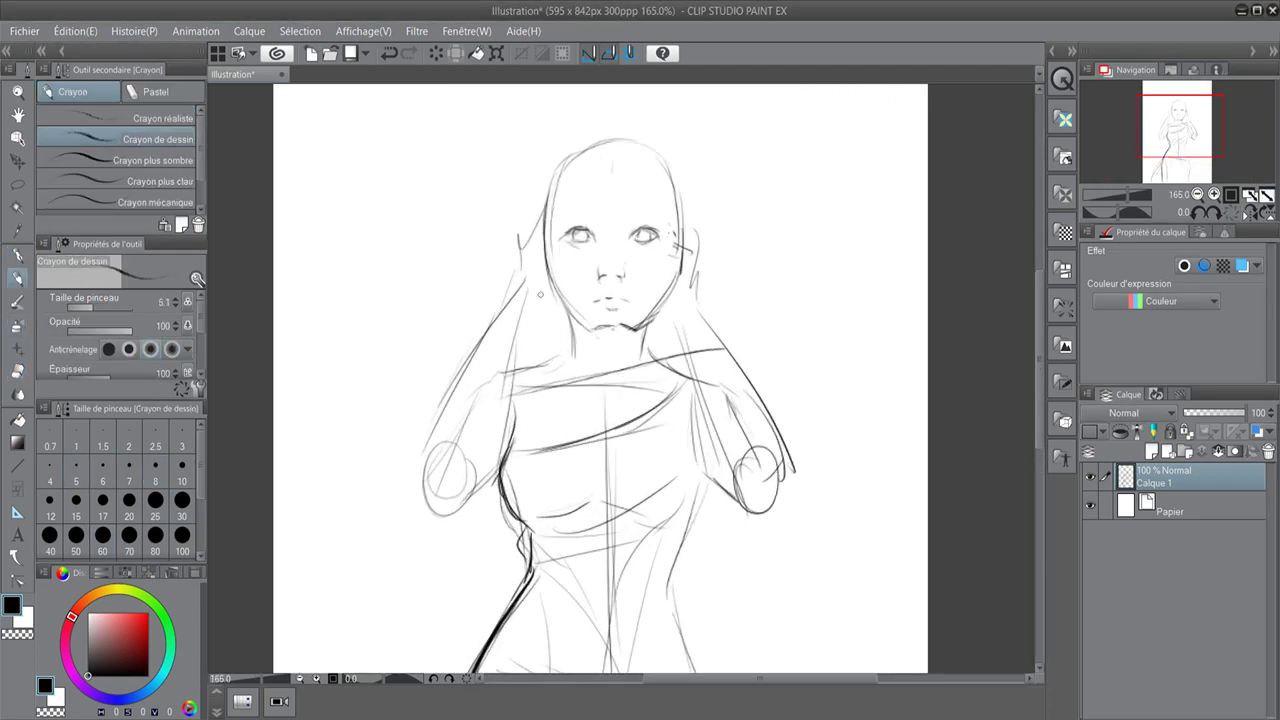
key("p")
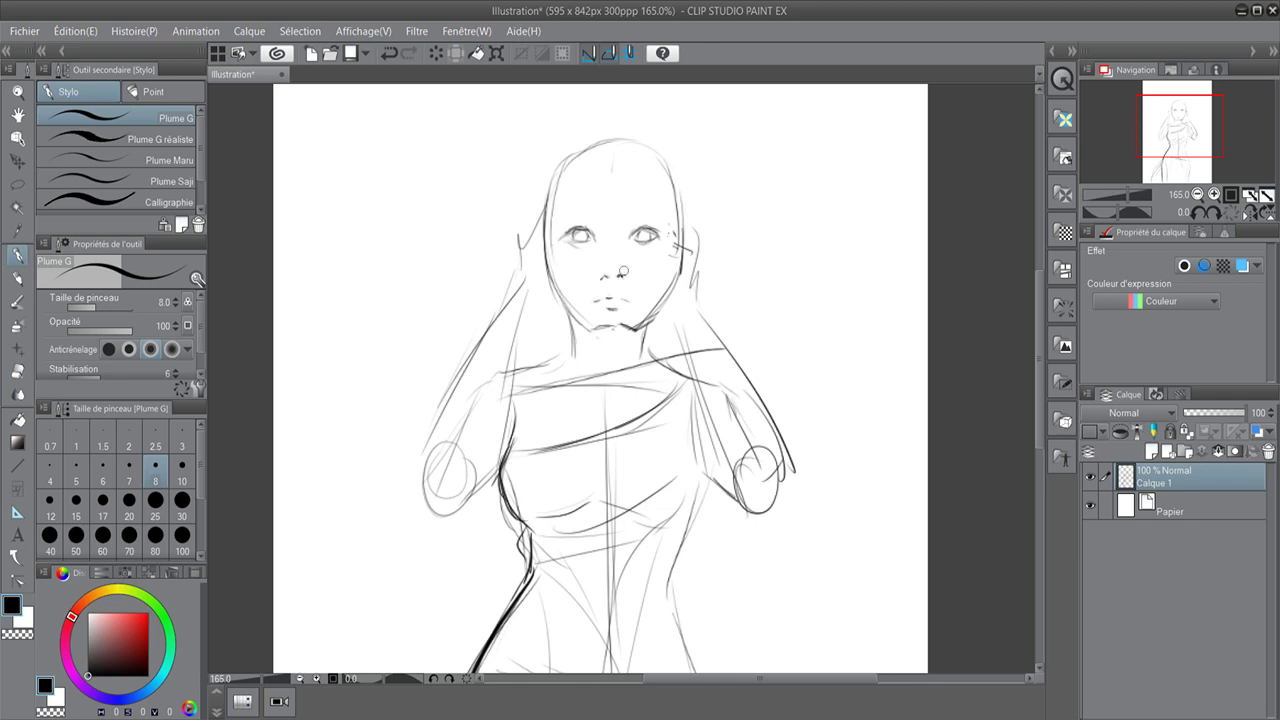
mouse_move(627, 213)
left_mouse_down()
mouse_move(660, 208)
mouse_move(563, 210)
left_mouse_up()
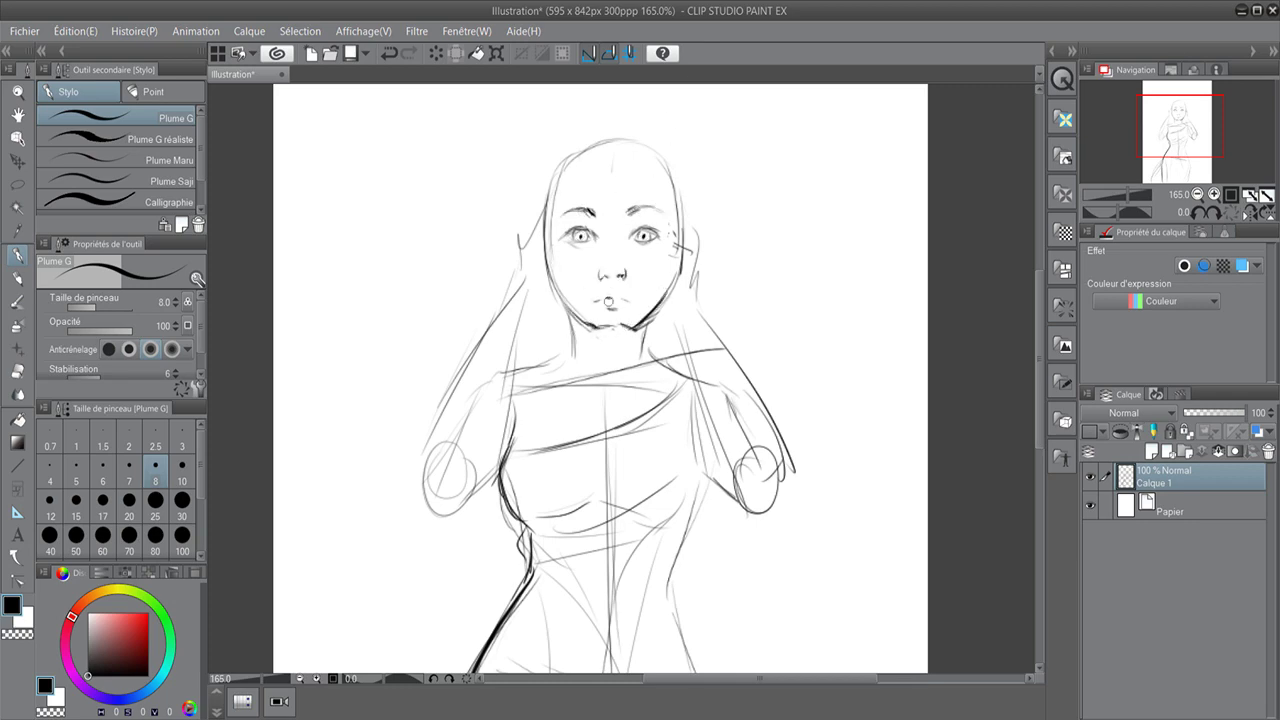
left_click_drag(598, 330, 640, 332)
left_click_drag(672, 272, 662, 328)
mouse_move(670, 280)
left_mouse_down()
mouse_move(670, 222)
mouse_move(676, 256)
mouse_move(700, 256)
mouse_move(700, 302)
left_mouse_up()
mouse_move(704, 318)
left_mouse_down()
mouse_move(748, 388)
mouse_move(728, 470)
mouse_move(790, 498)
mouse_move(715, 482)
left_mouse_up()
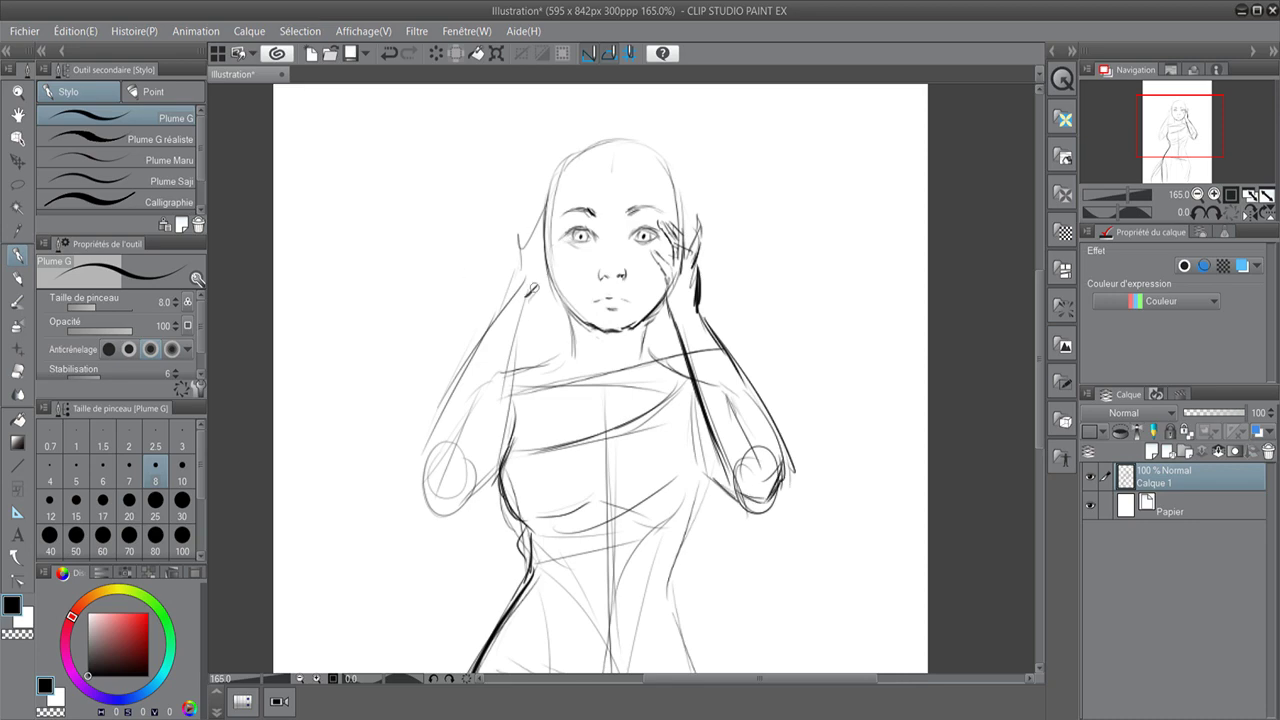
left_click_drag(534, 288, 497, 470)
Shrink and lower the head, then rotate the right forearm and hand inward
key("m")
key("ctrl+t")
mouse_move(662, 335)
left_mouse_down()
mouse_move(655, 380)
mouse_move(670, 380)
left_mouse_up()
key("Return")
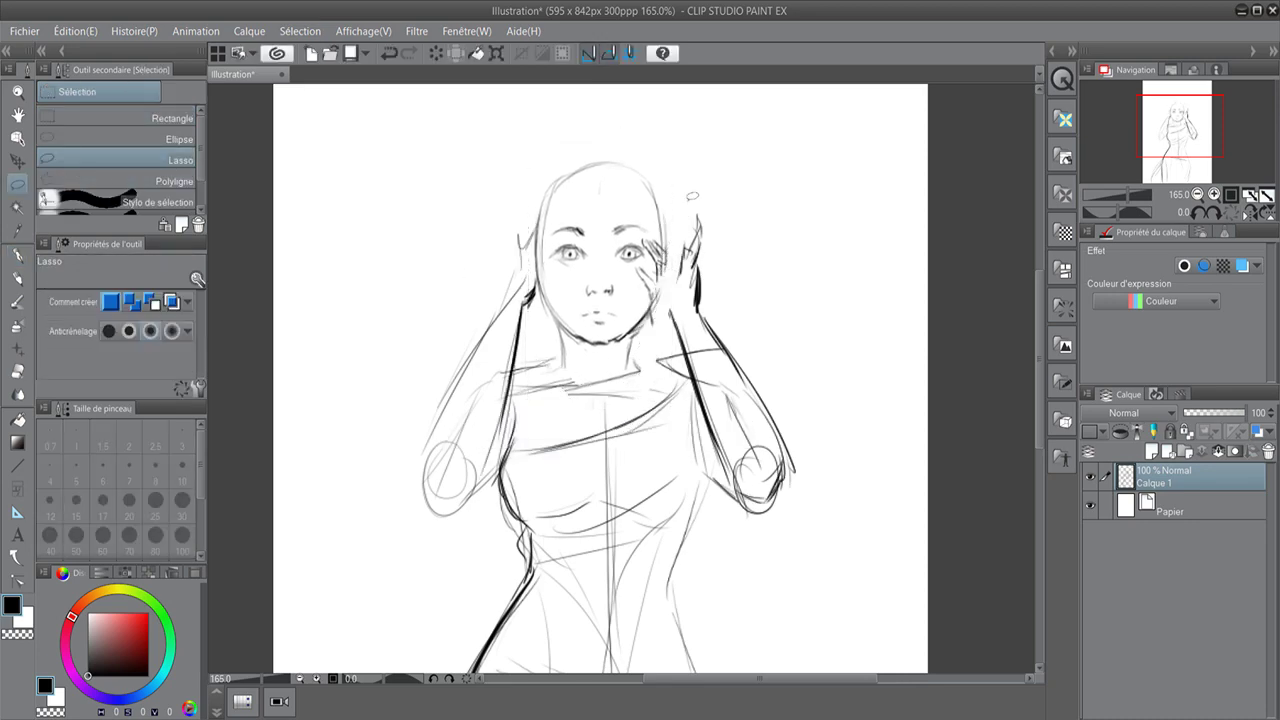
left_click_drag(692, 196, 695, 200)
key("ctrl+t")
left_click_drag(770, 300, 755, 290)
key("Return")
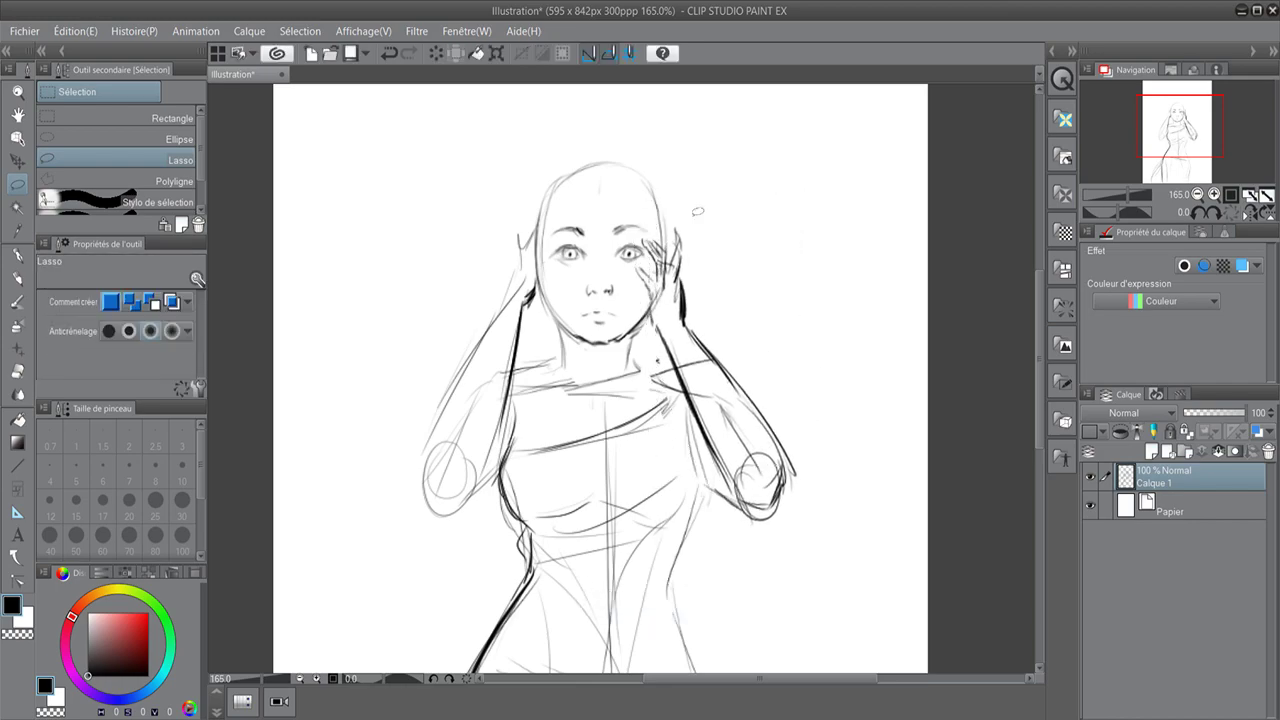
Zoom out and draw flowing hair strands on the figure's left
scroll(698, 211, "down", 2)
key("p")
left_click_drag(645, 165, 545, 285)
mouse_move(630, 215)
left_mouse_down()
mouse_move(562, 317)
mouse_move(515, 428)
left_mouse_up()
Refine the lip line and darken the jaw and chin
scroll(680, 240, "up", 5)
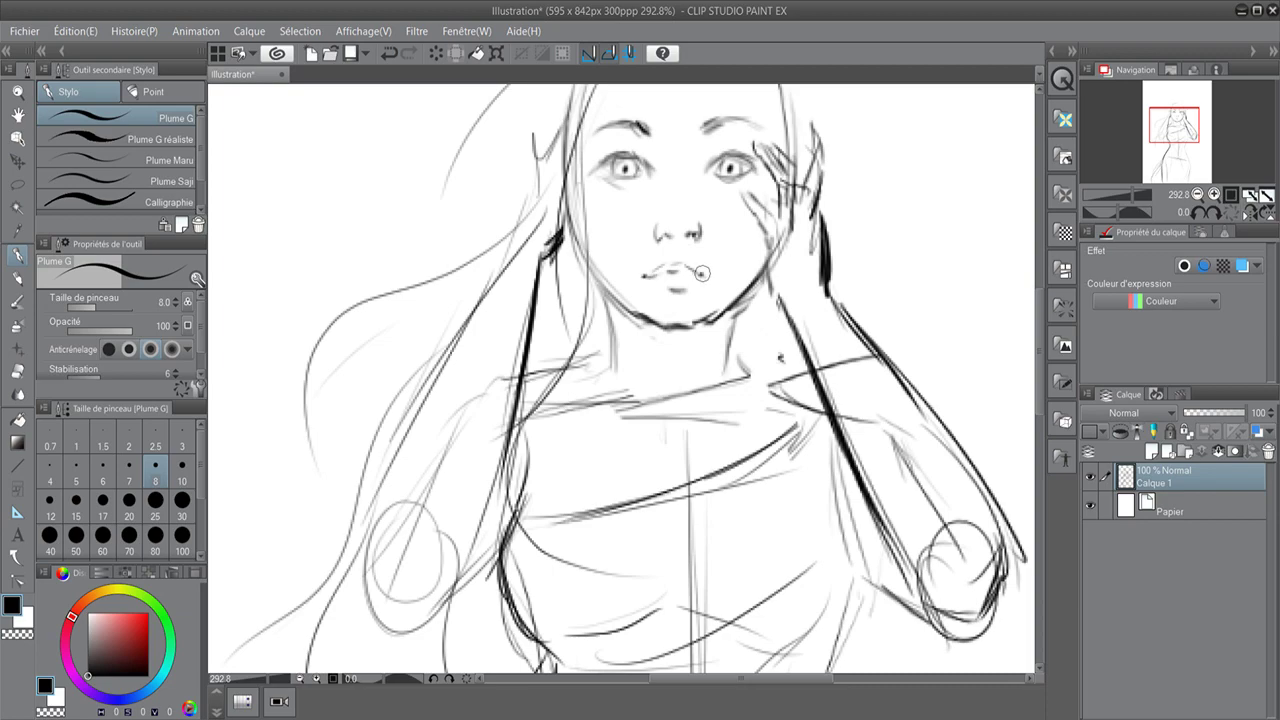
left_click_drag(655, 265, 706, 271)
left_click_drag(640, 318, 758, 276)
Shade the lips with the Ombre airbrush at size 2.1 and ink the eyelids and lashes
key("b")
left_click_drag(103, 307, 85, 307)
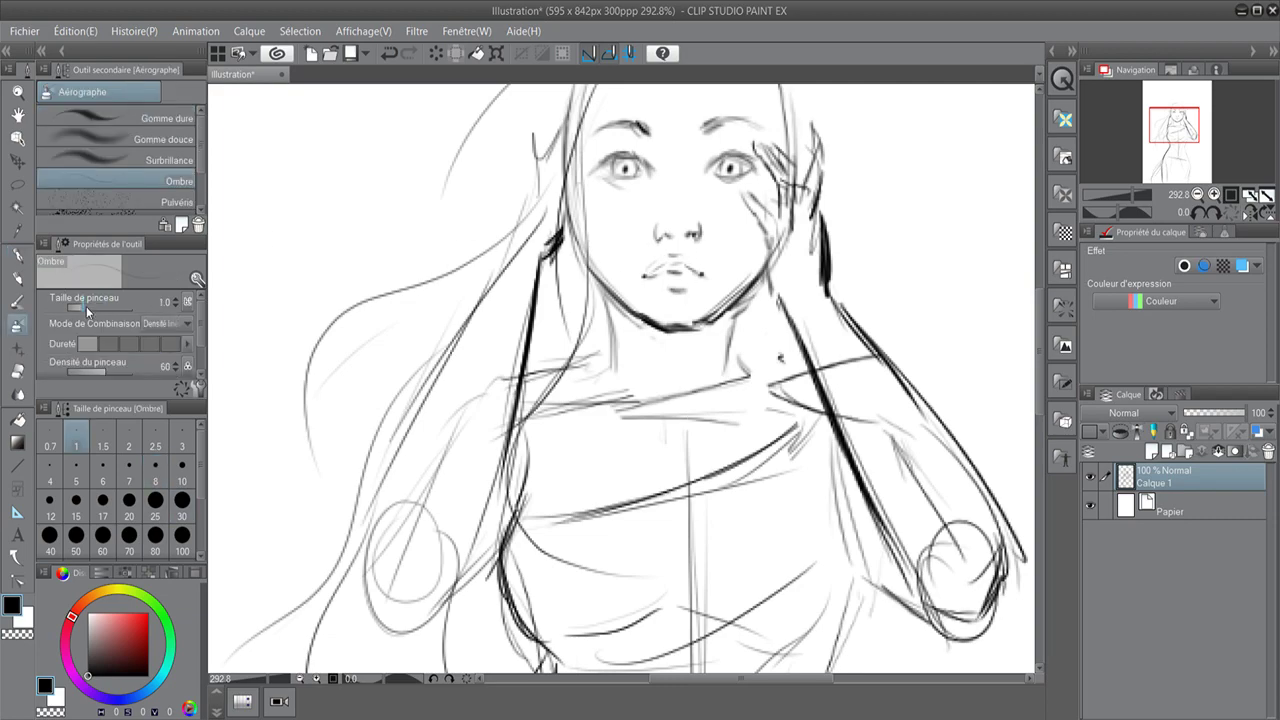
mouse_move(685, 259)
left_mouse_down()
mouse_move(672, 280)
mouse_move(696, 284)
mouse_move(688, 265)
left_mouse_up()
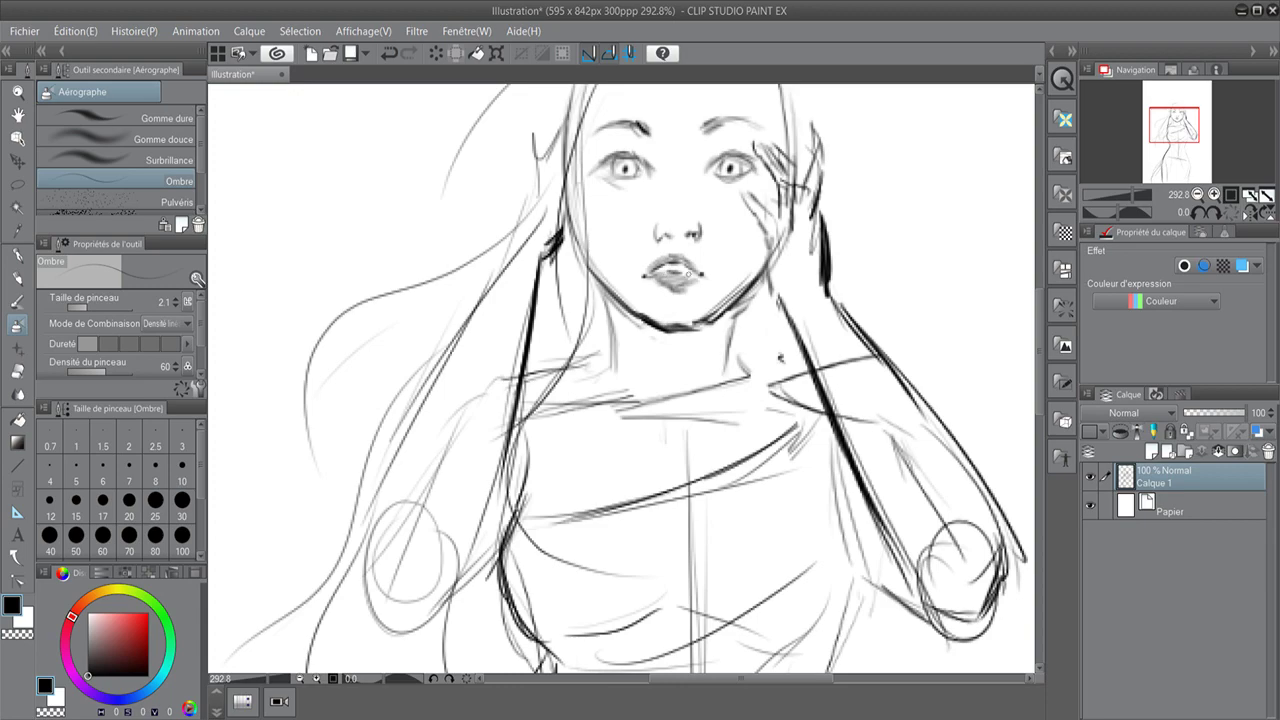
key("p")
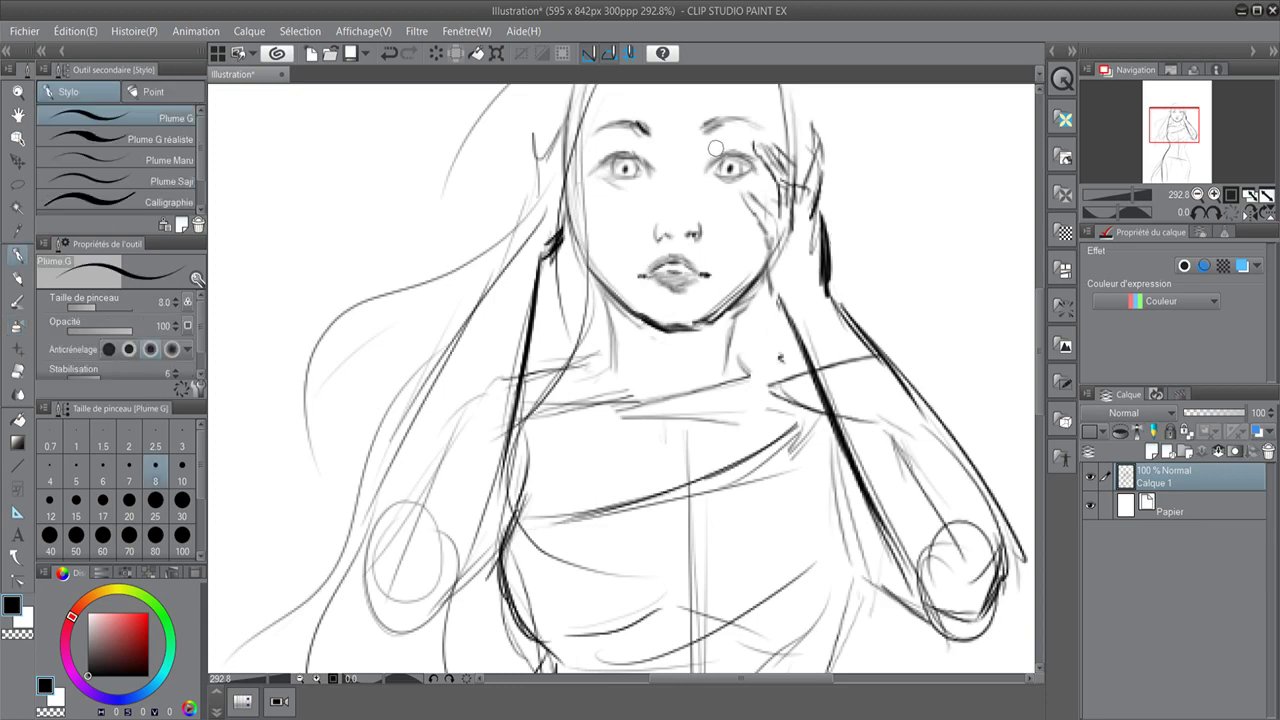
left_click_drag(596, 164, 760, 172)
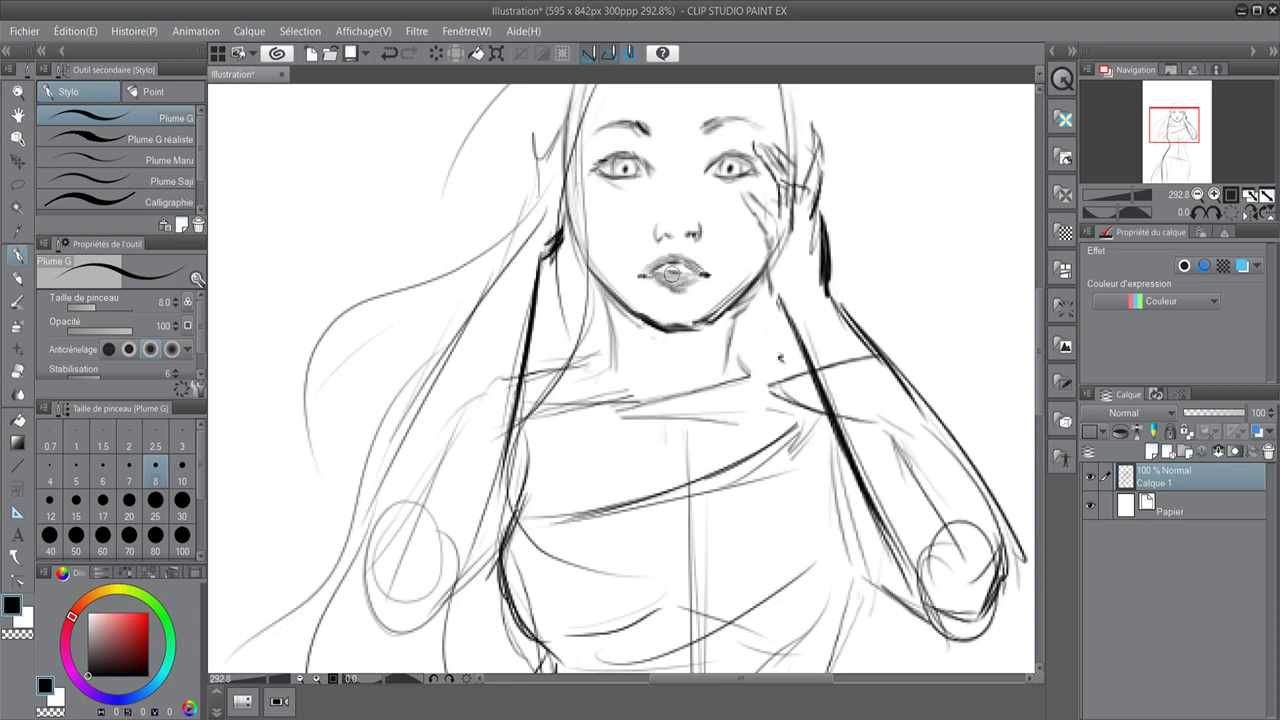
Sketch flowing hair strands on both sides of the head and wavy lines at the lower left and right
scroll(715, 375, "down", 3)
left_click_drag(740, 165, 880, 490)
left_click_drag(790, 290, 905, 645)
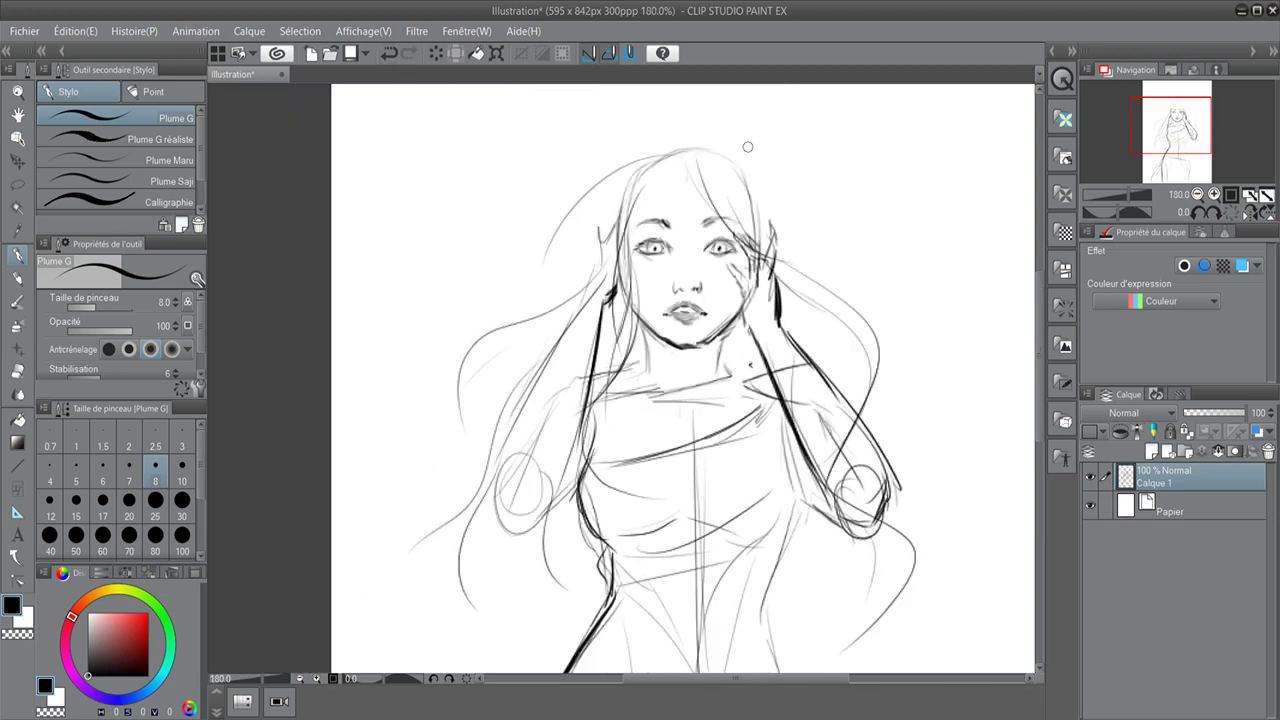
left_click_drag(760, 190, 990, 460)
left_click_drag(600, 205, 470, 460)
left_click_drag(594, 506, 545, 616)
left_click_drag(540, 526, 502, 625)
left_click_drag(868, 515, 800, 620)
left_click_drag(830, 532, 790, 645)
left_click_drag(898, 486, 946, 605)
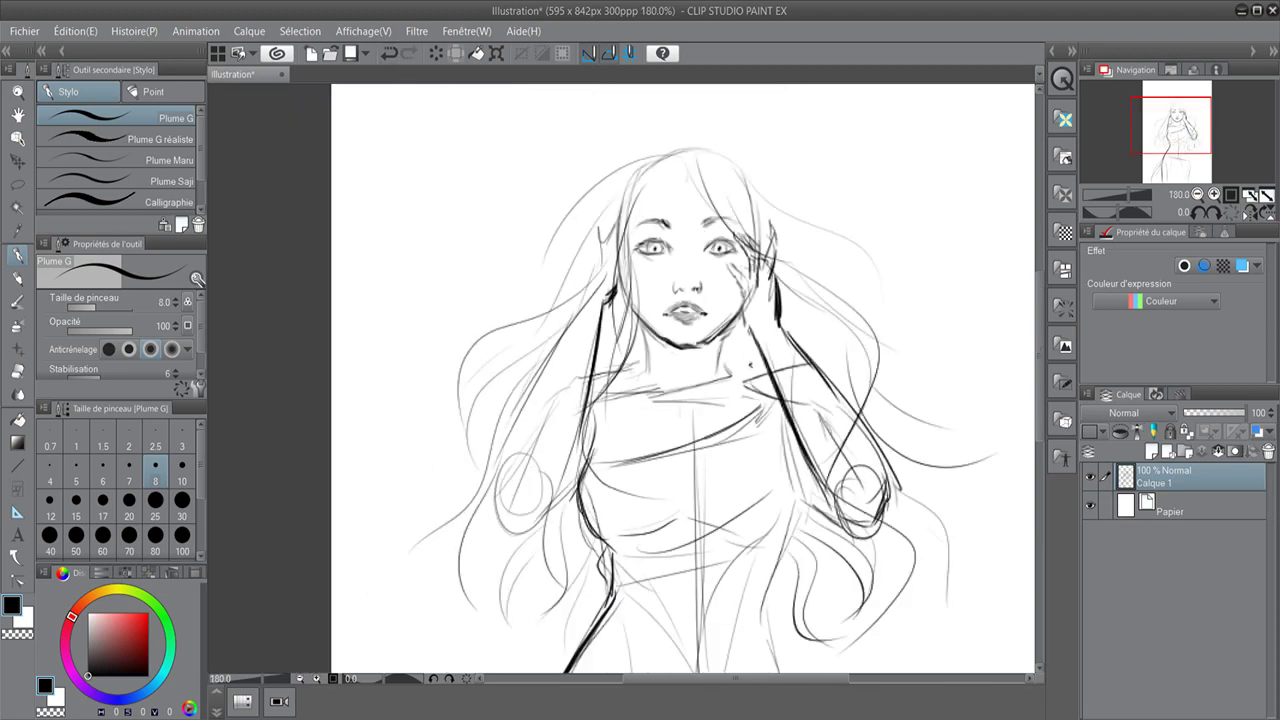
Add more hair strands around the top of the head and a dark stroke on the right hair
left_click_drag(665, 182, 535, 352)
mouse_move(672, 152)
left_mouse_down()
mouse_move(568, 214)
mouse_move(620, 194)
left_mouse_up()
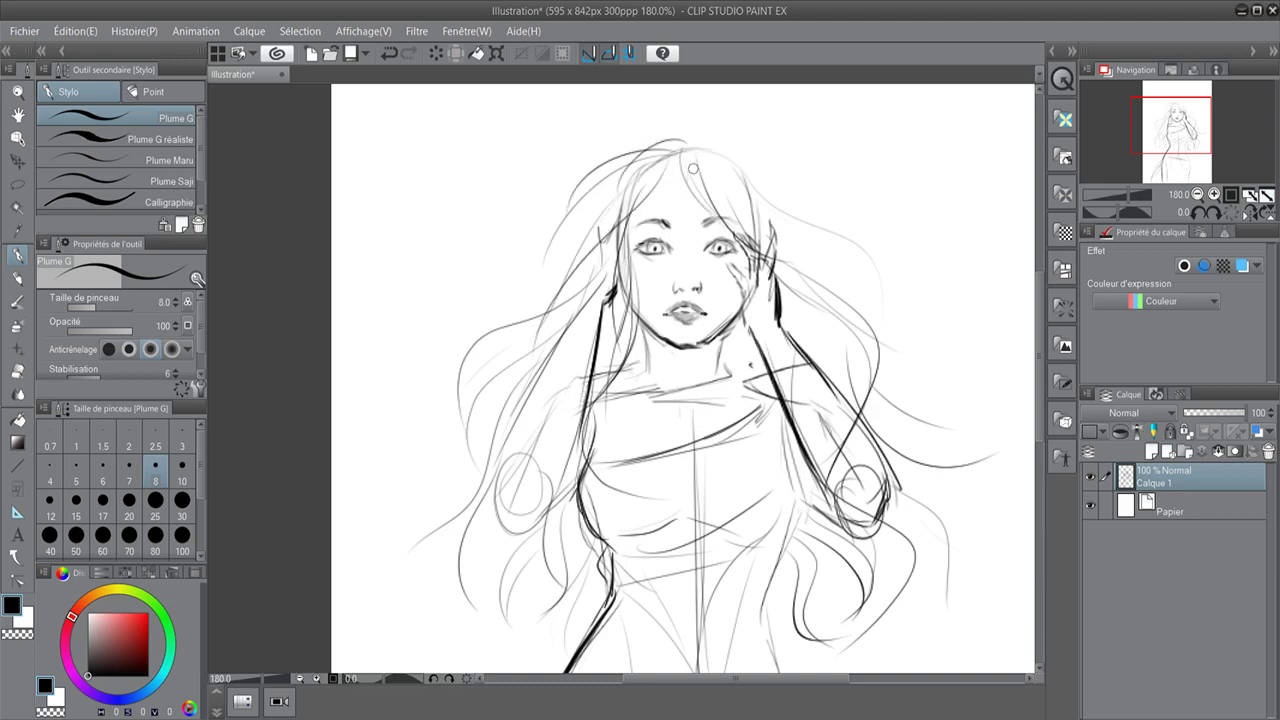
left_click_drag(668, 130, 598, 166)
left_click_drag(575, 245, 496, 362)
left_click_drag(700, 134, 815, 330)
left_click_drag(810, 228, 793, 505)
Erase the leftover guide circles beside the figure, then add strokes to the right hair
key("e")
mouse_move(545, 460)
left_mouse_down()
mouse_move(505, 510)
mouse_move(510, 540)
left_mouse_up()
mouse_move(846, 478)
left_mouse_down()
mouse_move(832, 500)
mouse_move(838, 470)
left_mouse_up()
key("p")
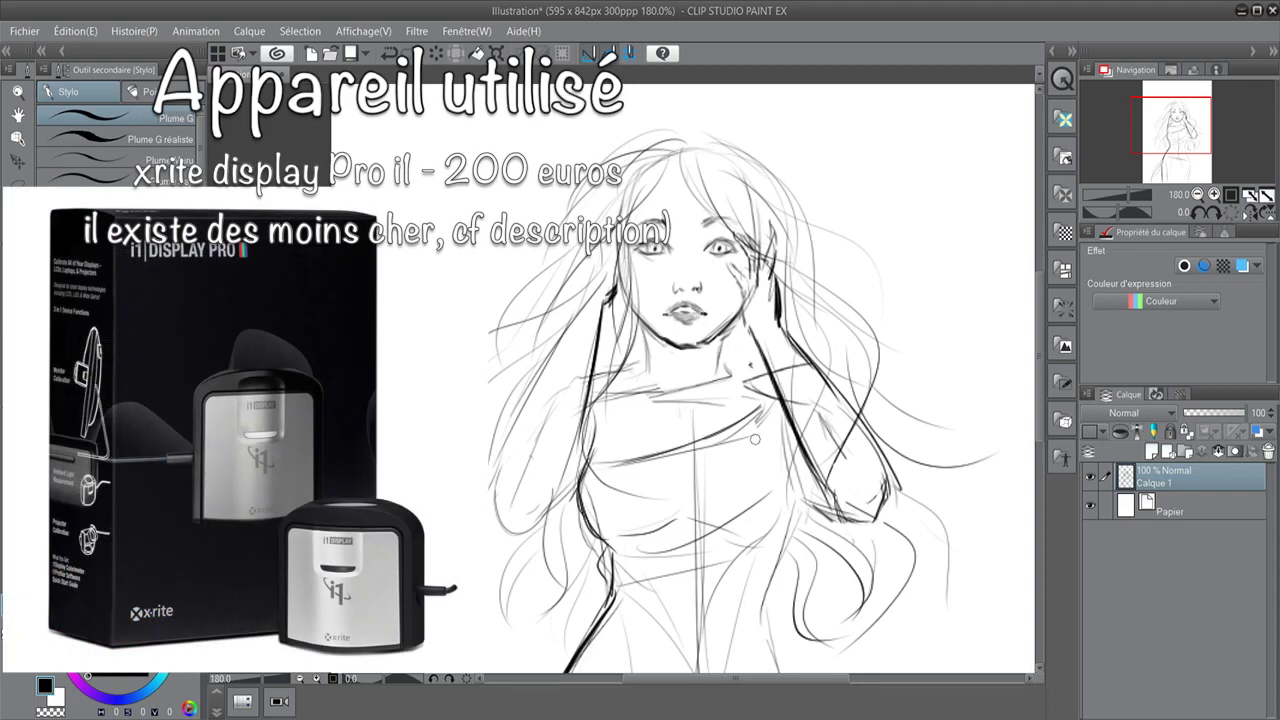
left_click_drag(900, 410, 875, 545)
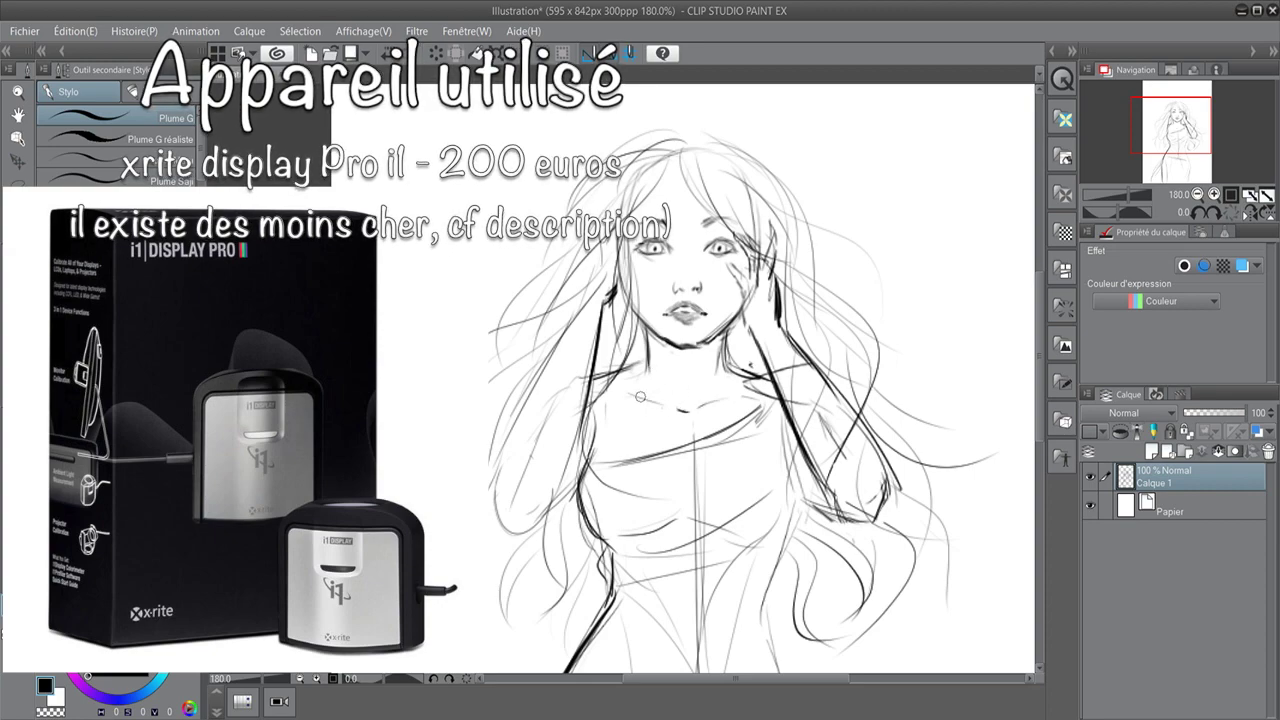
Lasso-select the eye area and try a transform, then cancel it and deselect
key("m")
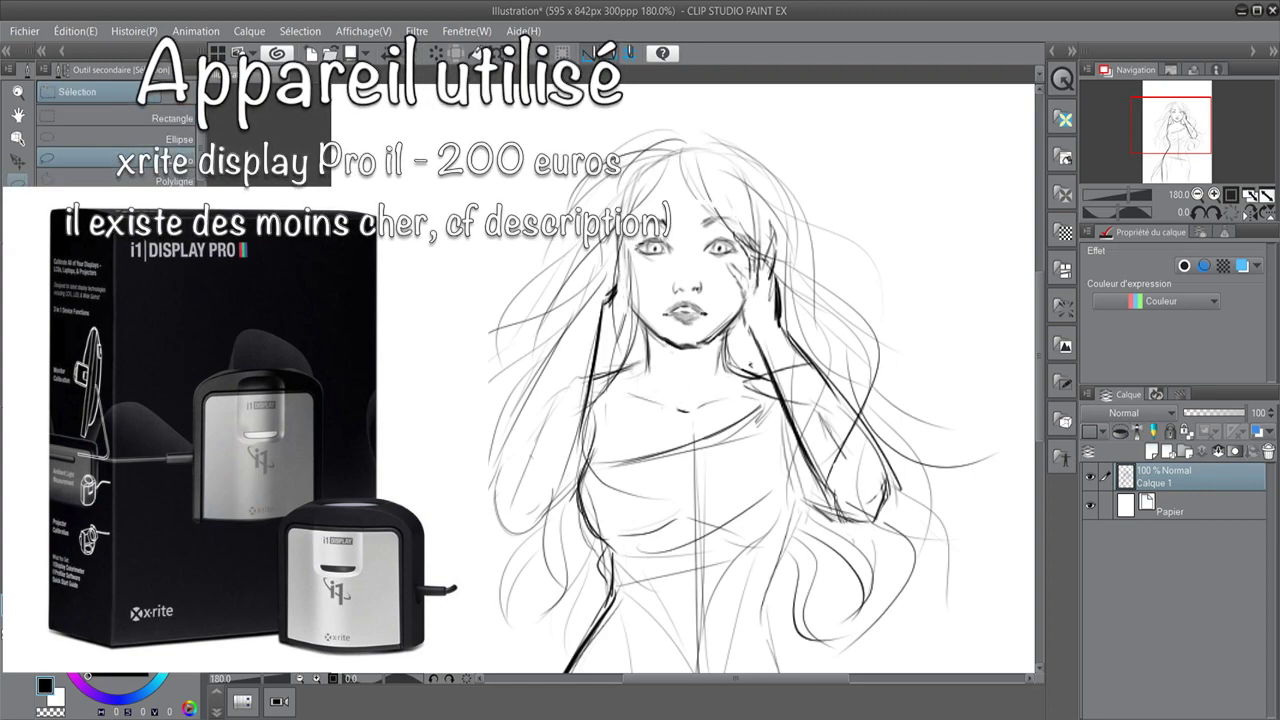
left_click_drag(742, 212, 627, 276)
key("ctrl+t")
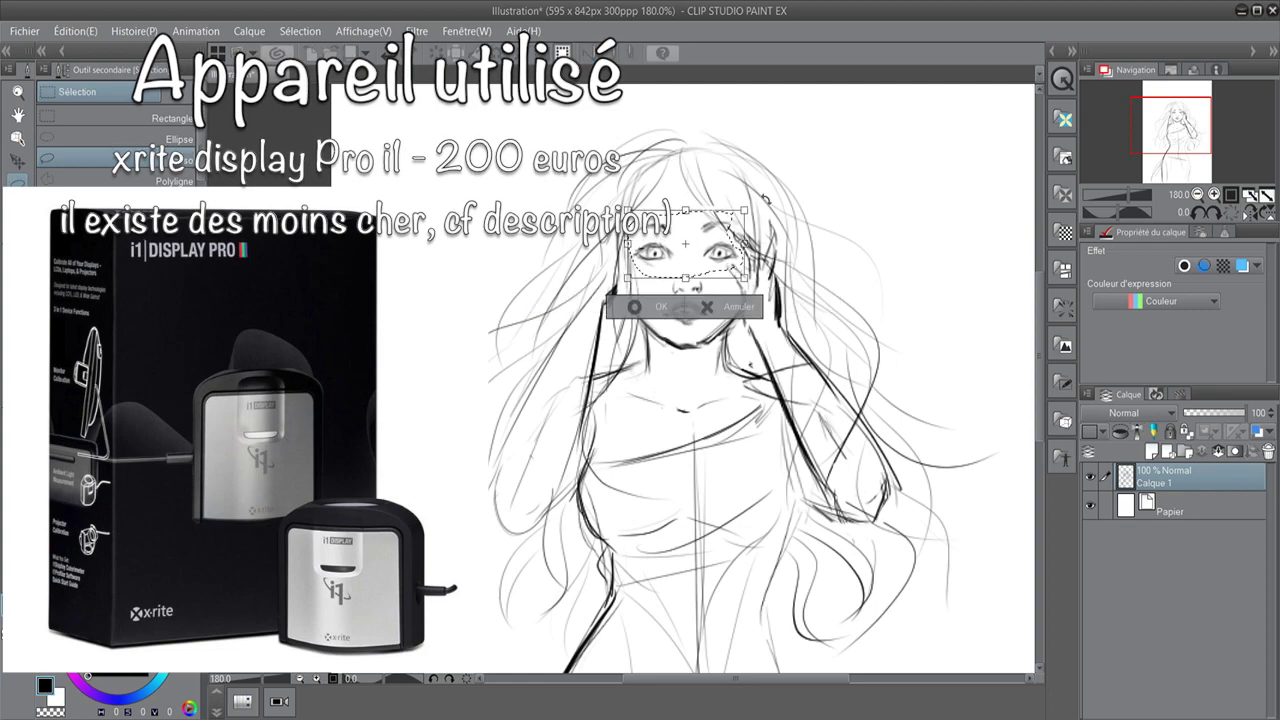
key("Return")
key("ctrl+d")
key("p")
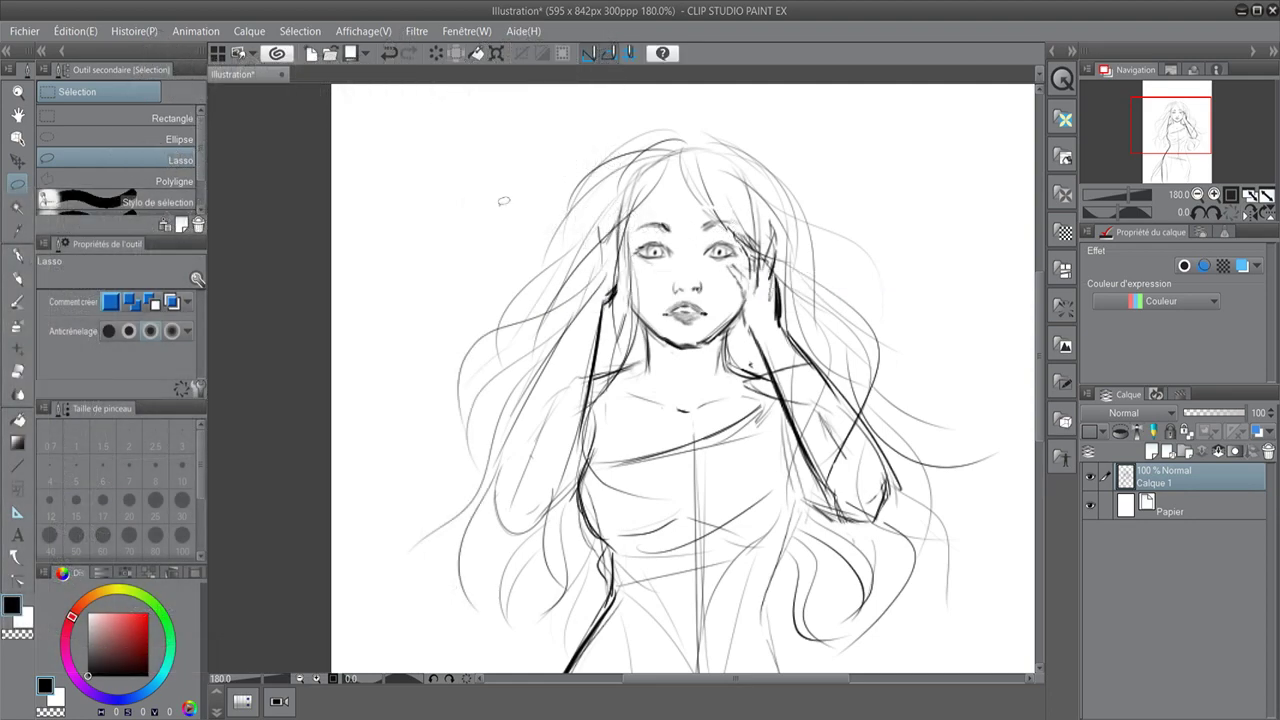
Draw the left arm and right forearm, then add long hair strands down both sides
left_click_drag(610, 330, 640, 505)
left_click_drag(735, 318, 755, 375)
mouse_move(610, 292)
left_mouse_down()
mouse_move(498, 512)
mouse_move(580, 500)
left_mouse_up()
left_click_drag(648, 165, 436, 484)
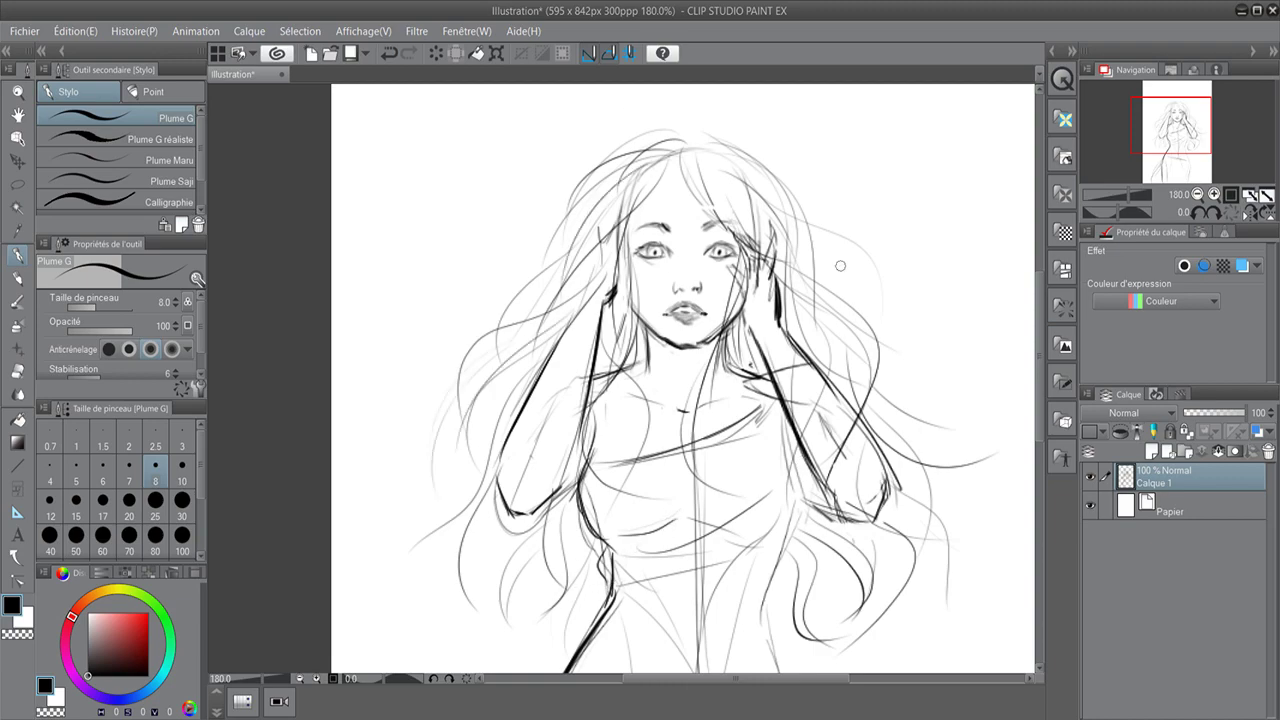
left_click_drag(902, 405, 956, 500)
left_click_drag(702, 158, 778, 250)
left_click_drag(800, 305, 820, 560)
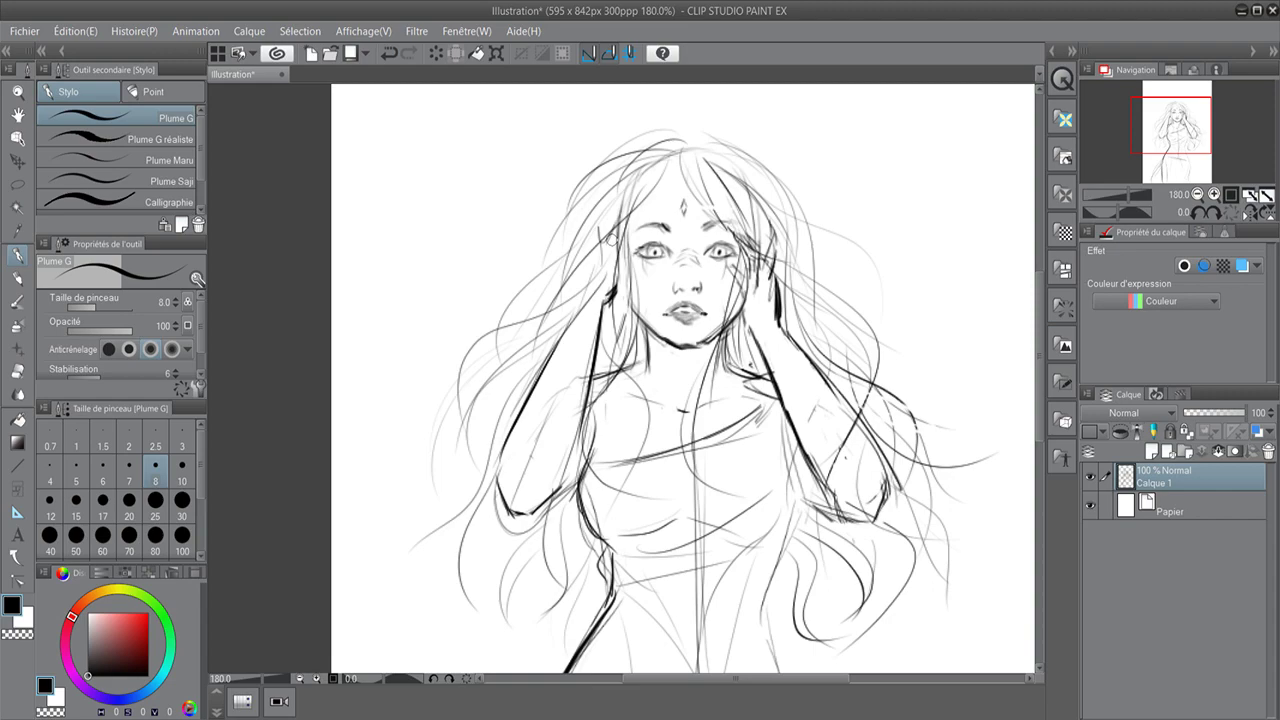
At 100% zoom, erase the waist guide circle and draw fold lines on the skirt
key("ctrl+alt+0")
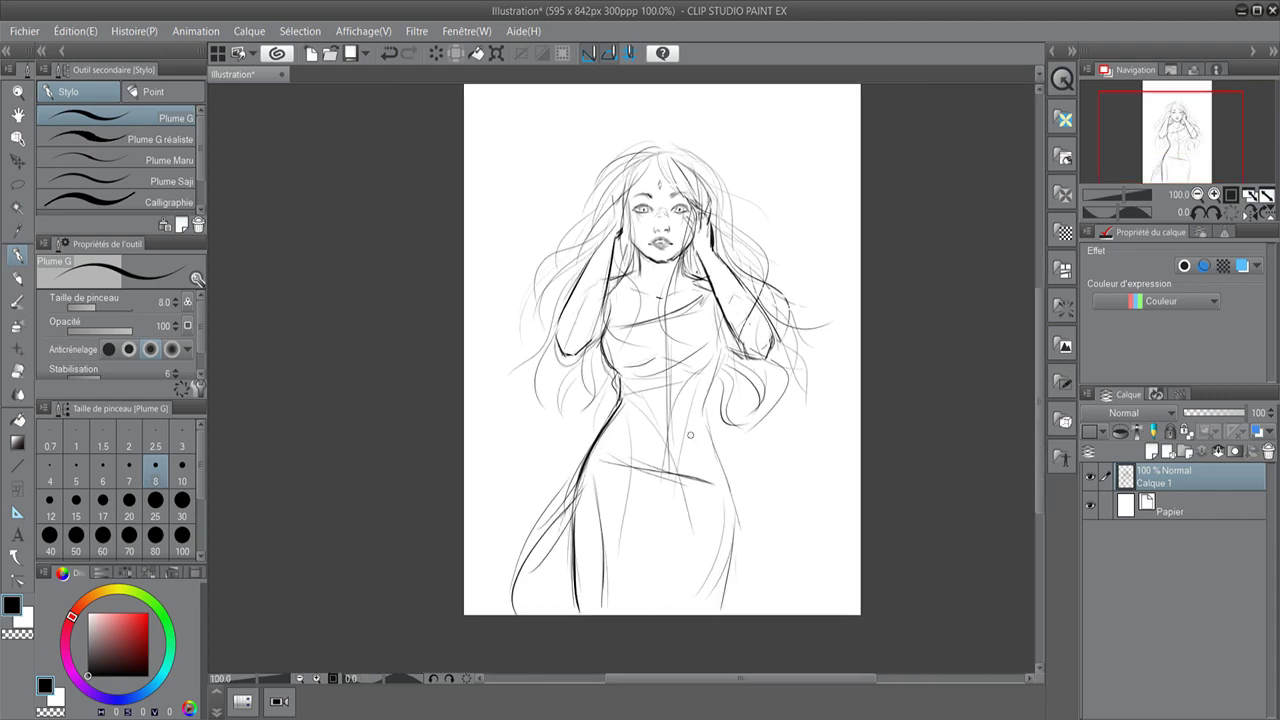
key("e")
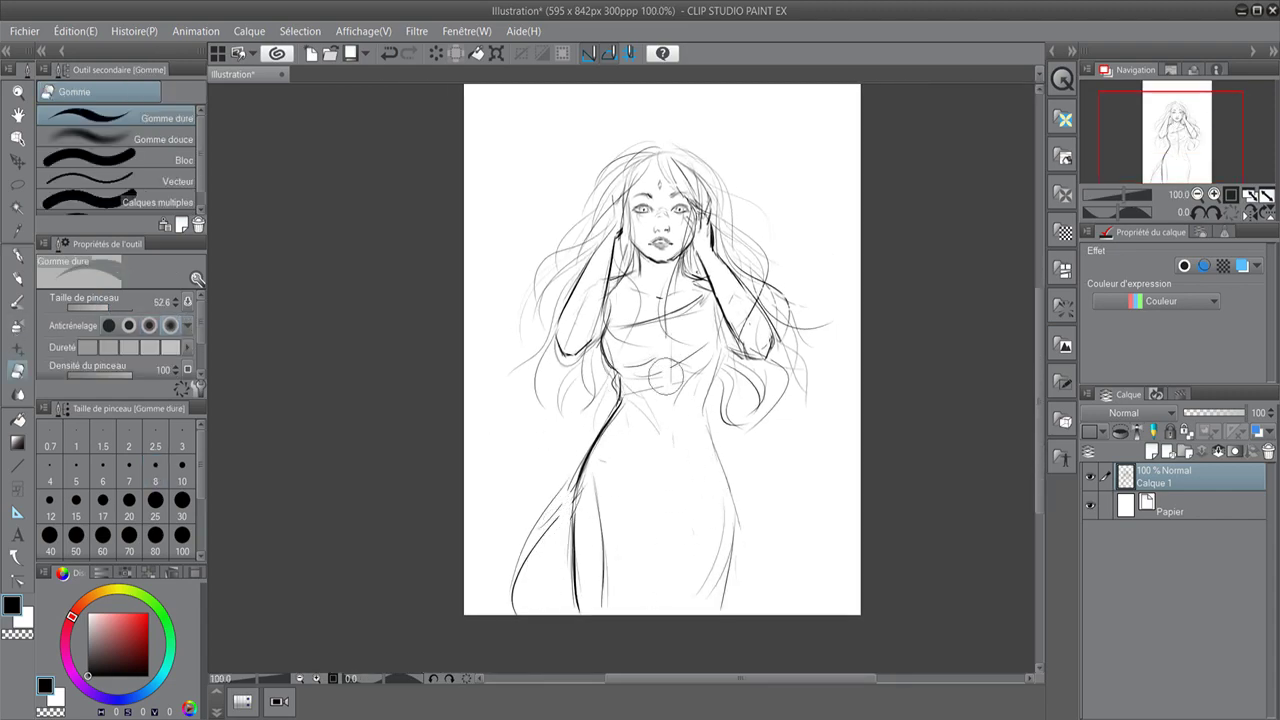
key("p")
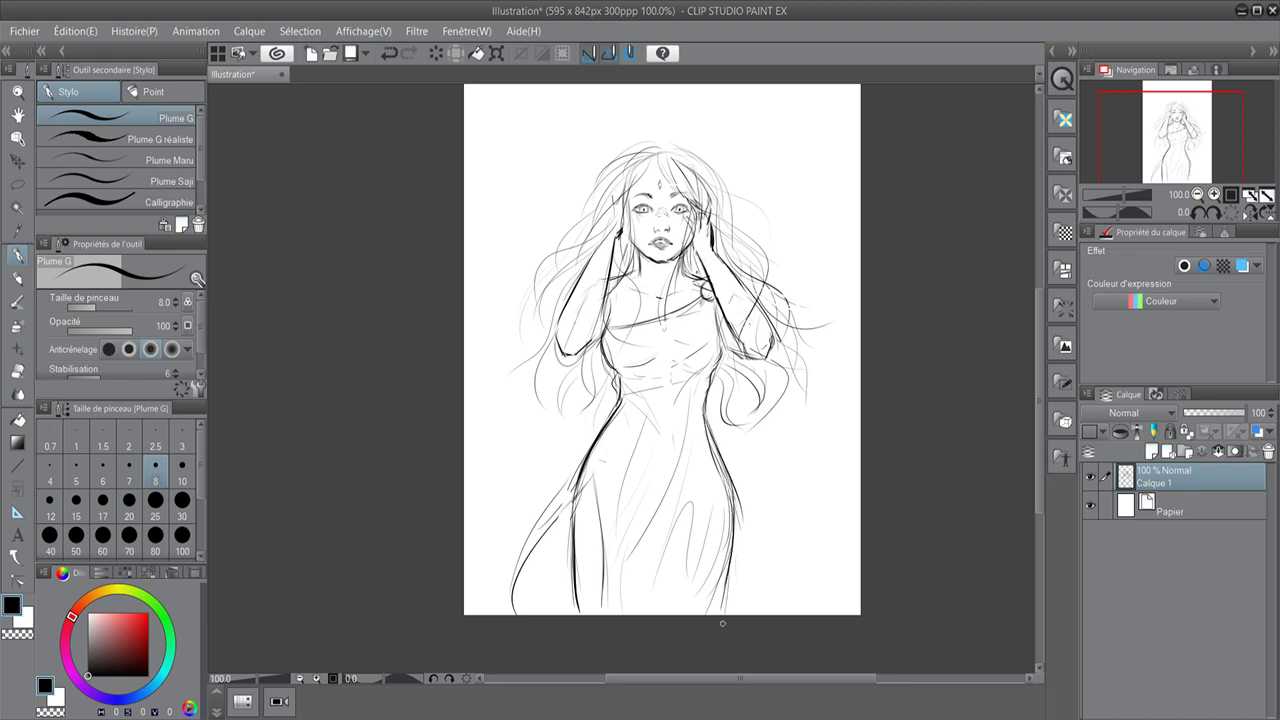
key("e")
key("p")
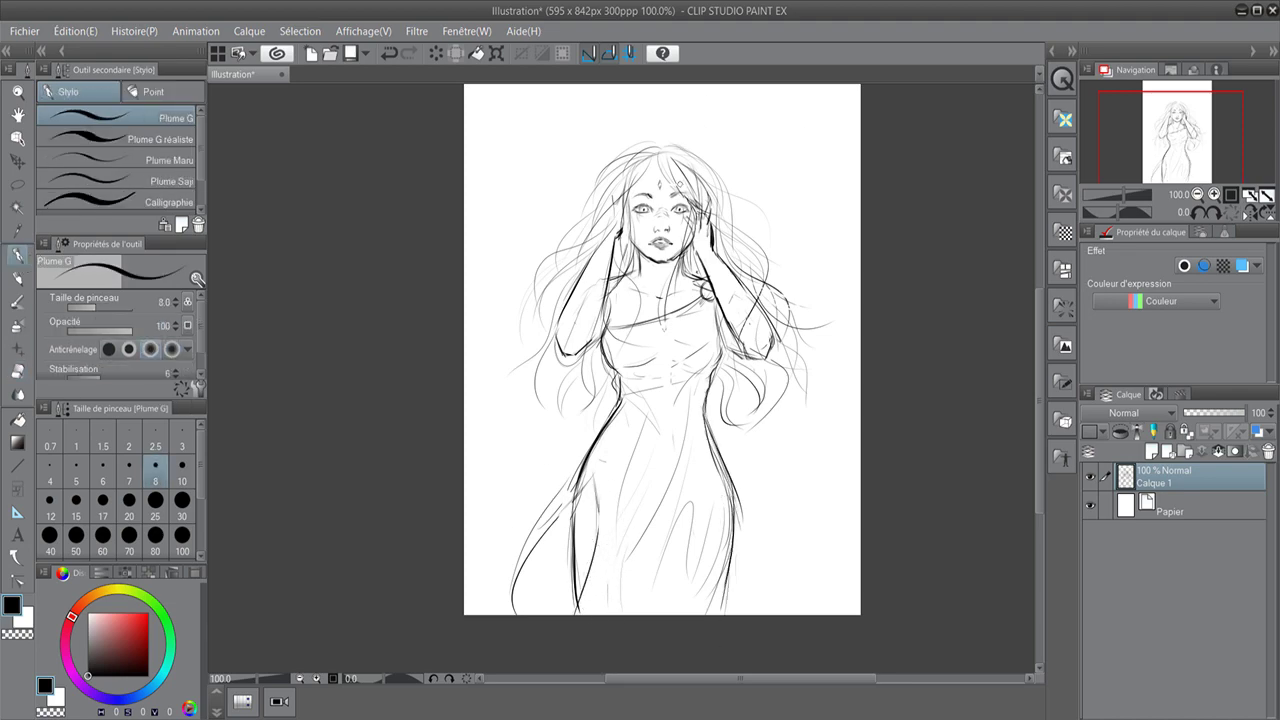
scroll(680, 184, "up", 1)
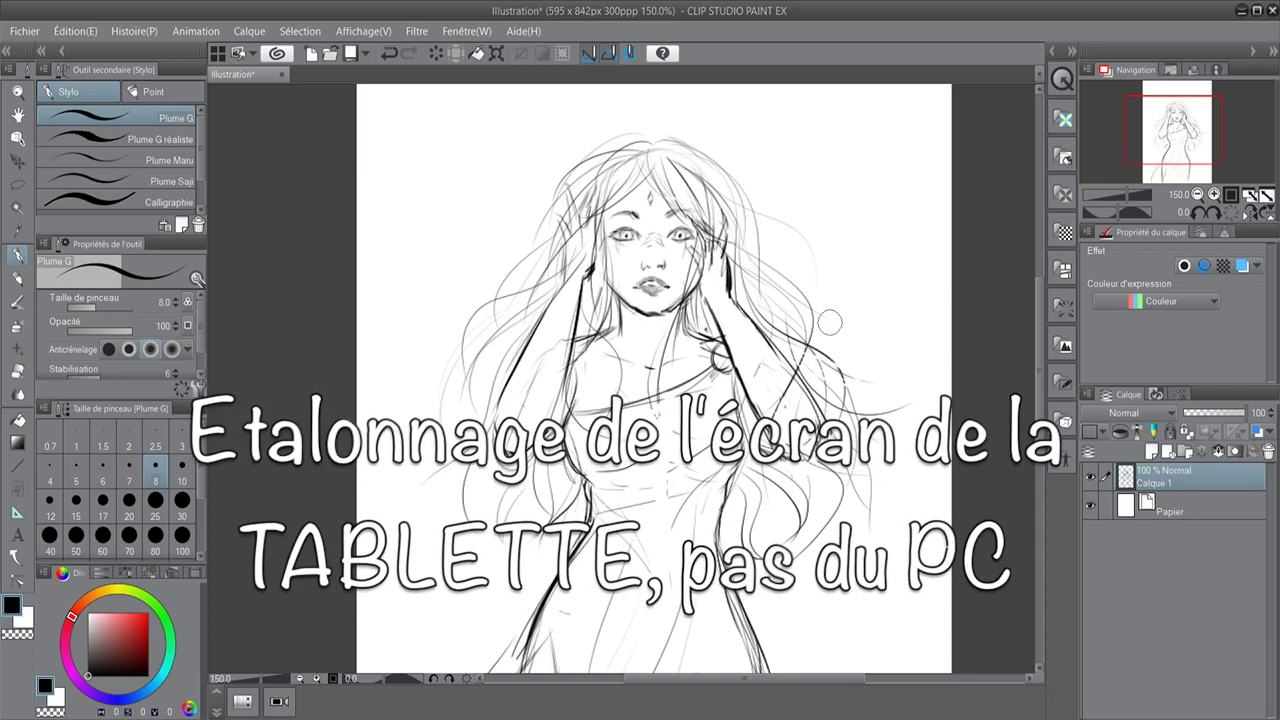
Zoom out to the whole page and undo two test strokes
key("ctrl+minus")
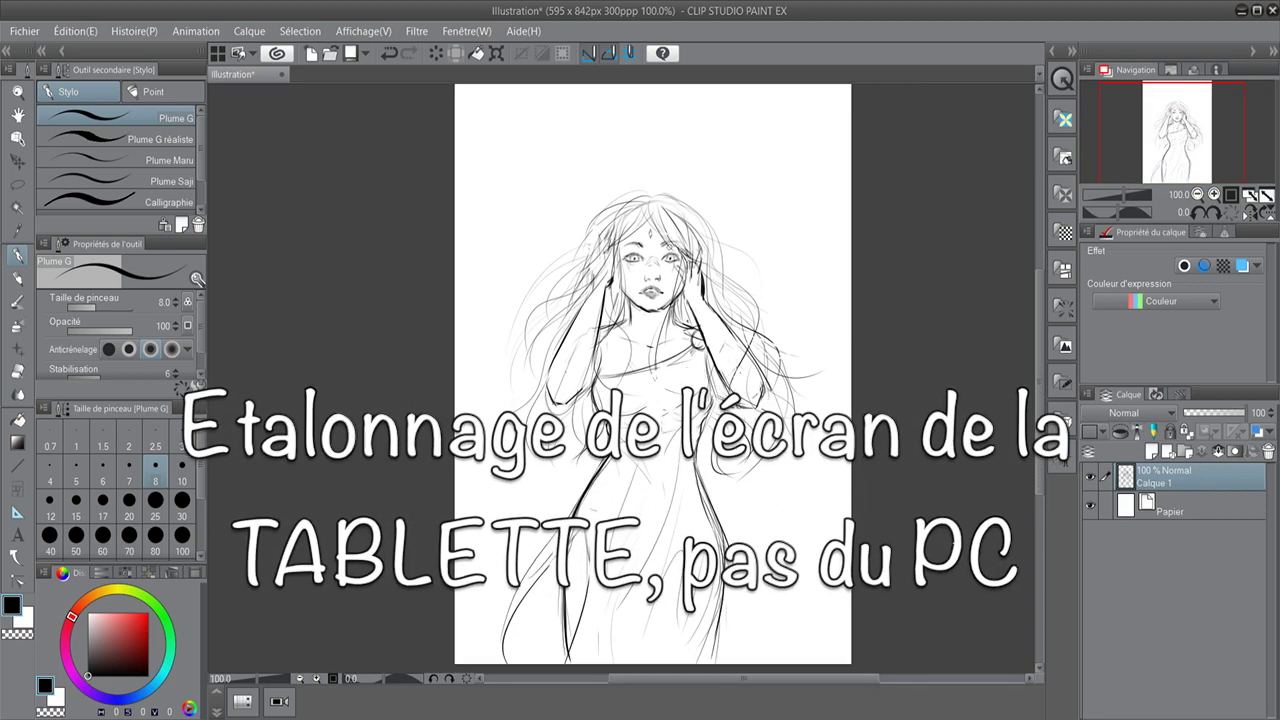
left_click_drag(664, 133, 788, 254)
left_click_drag(776, 352, 818, 630)
key("ctrl+z")
key("ctrl+z")
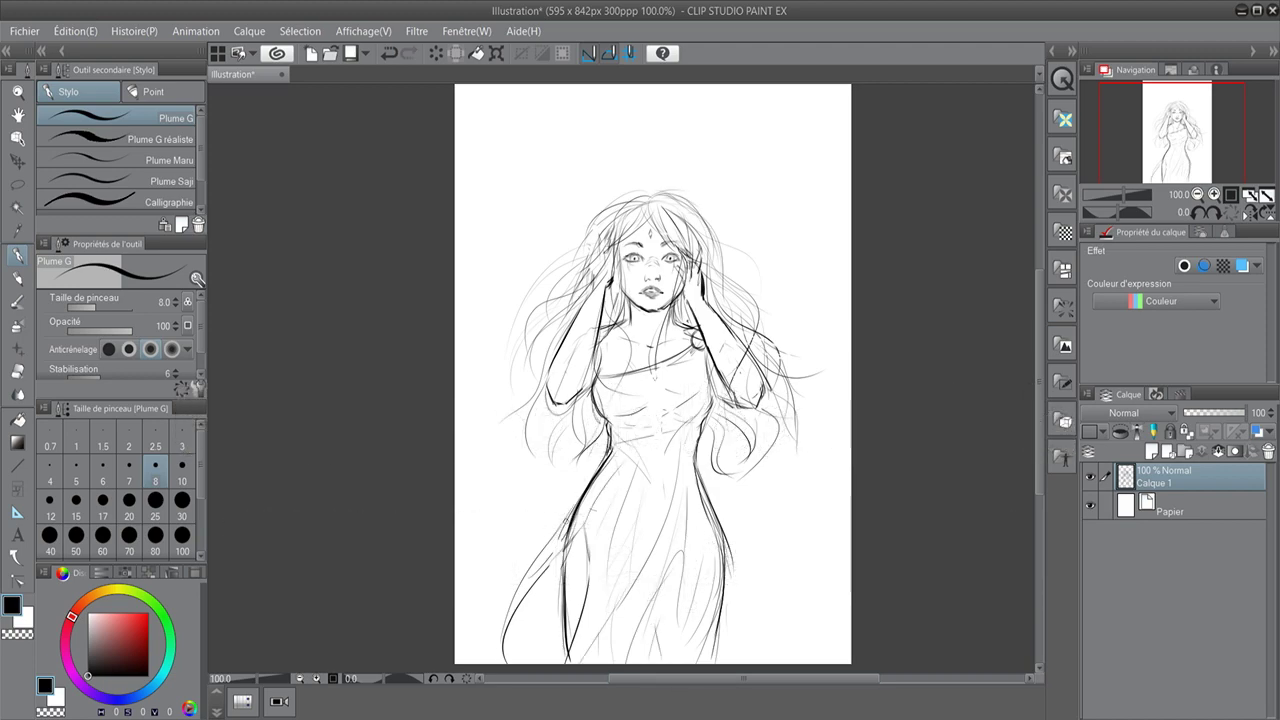
Lasso the whole sketch and Free Transform it up and to the left on the page
left_click_drag(680, 175, 814, 700)
key("ctrl+t")
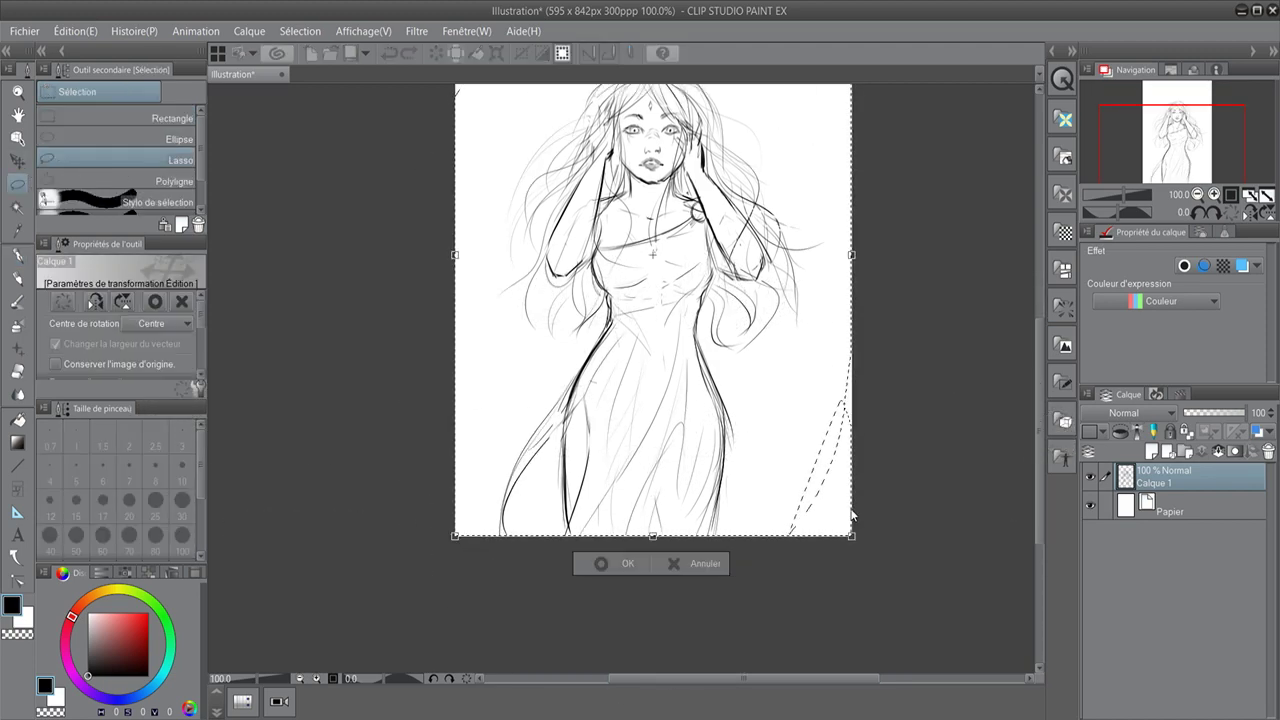
left_click_drag(851, 537, 906, 600)
key("ctrl+minus")
left_click_drag(800, 391, 775, 375)
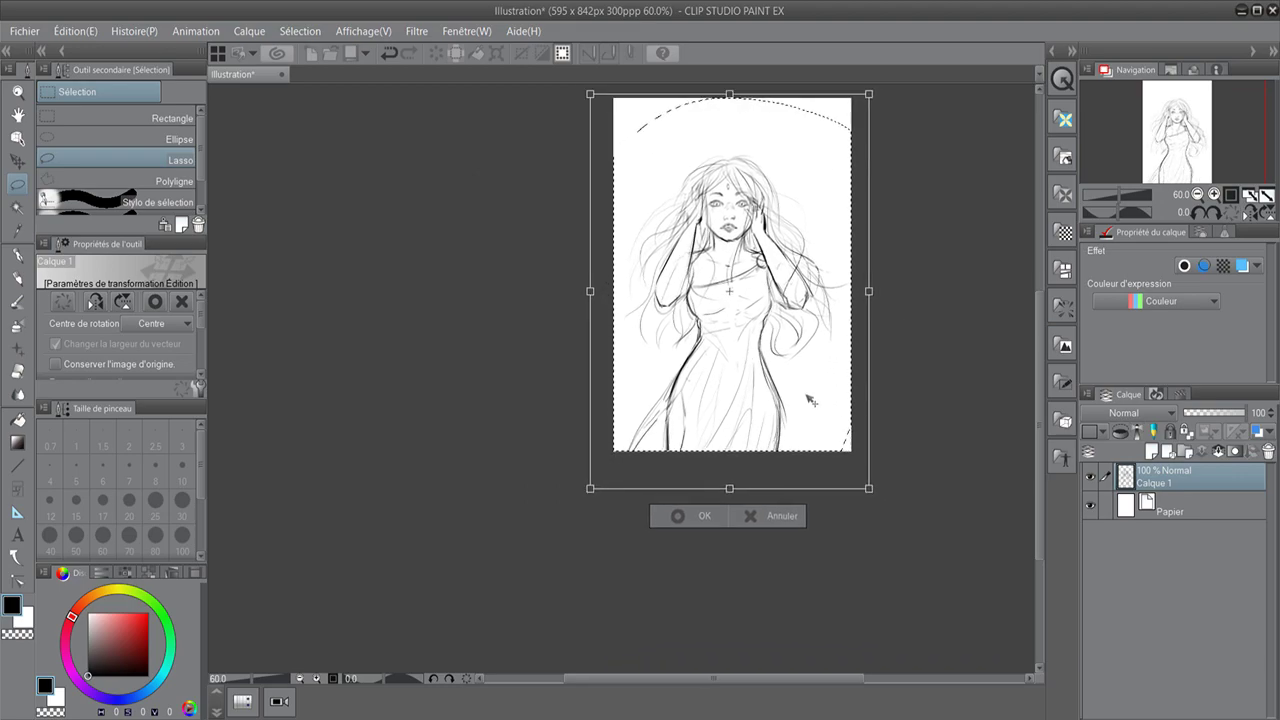
key("Return")
key("ctrl+d")
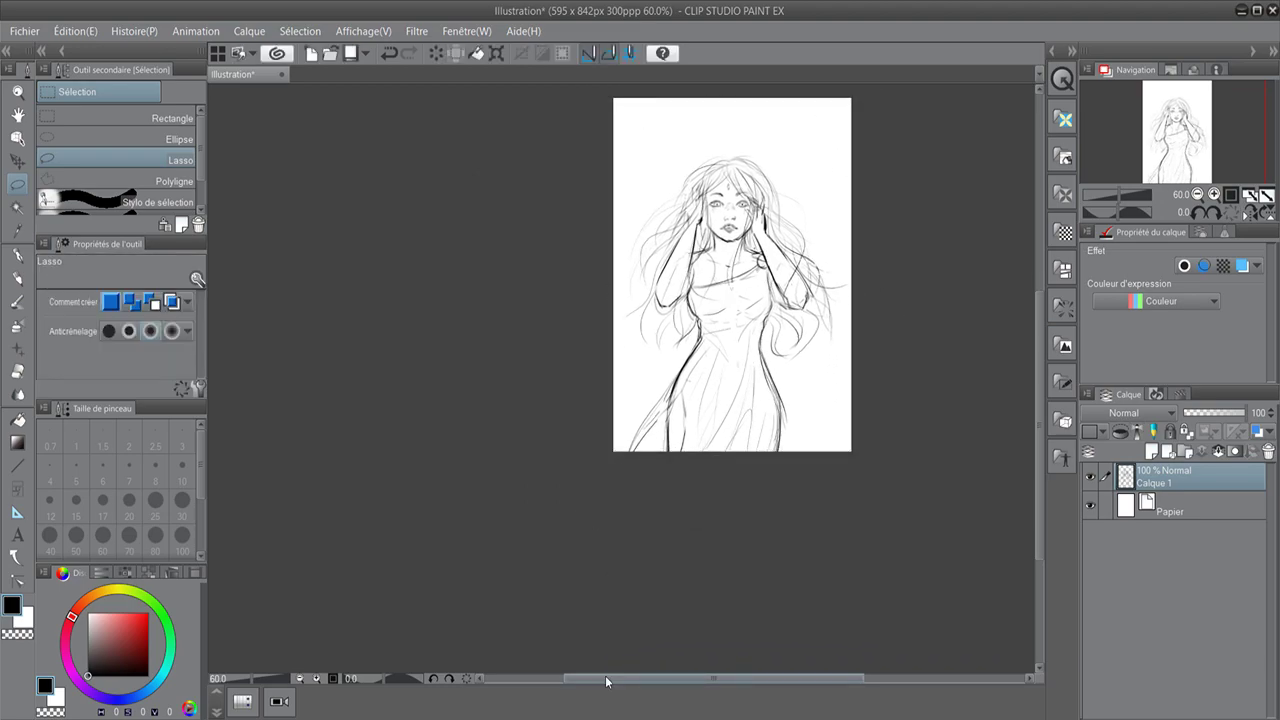
Add layer Calque 2, fade Calque 1 to 45% opacity, and select the Plume G réaliste brush
key("p")
scroll(675, 350, "up", 2)
scroll(675, 350, "up", 3)
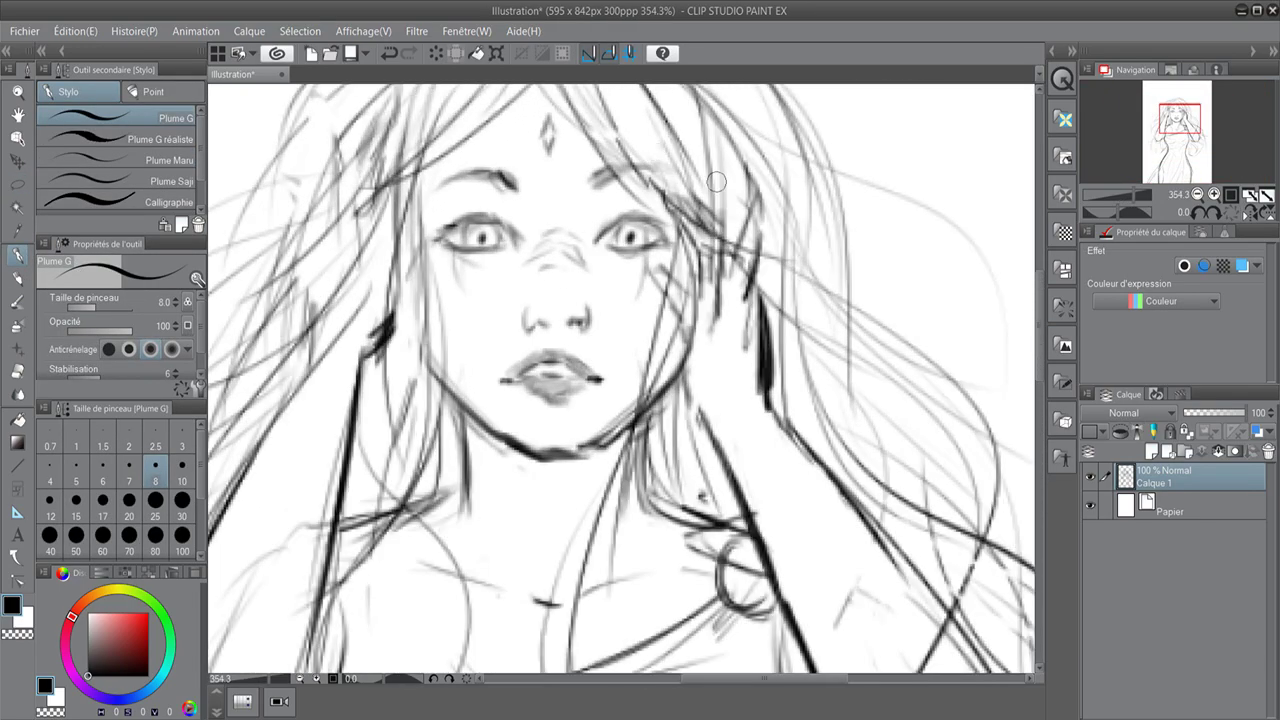
scroll(675, 350, "down", 3)
left_click(1151, 451)
left_click(1160, 505)
left_click_drag(1240, 412, 1211, 412)
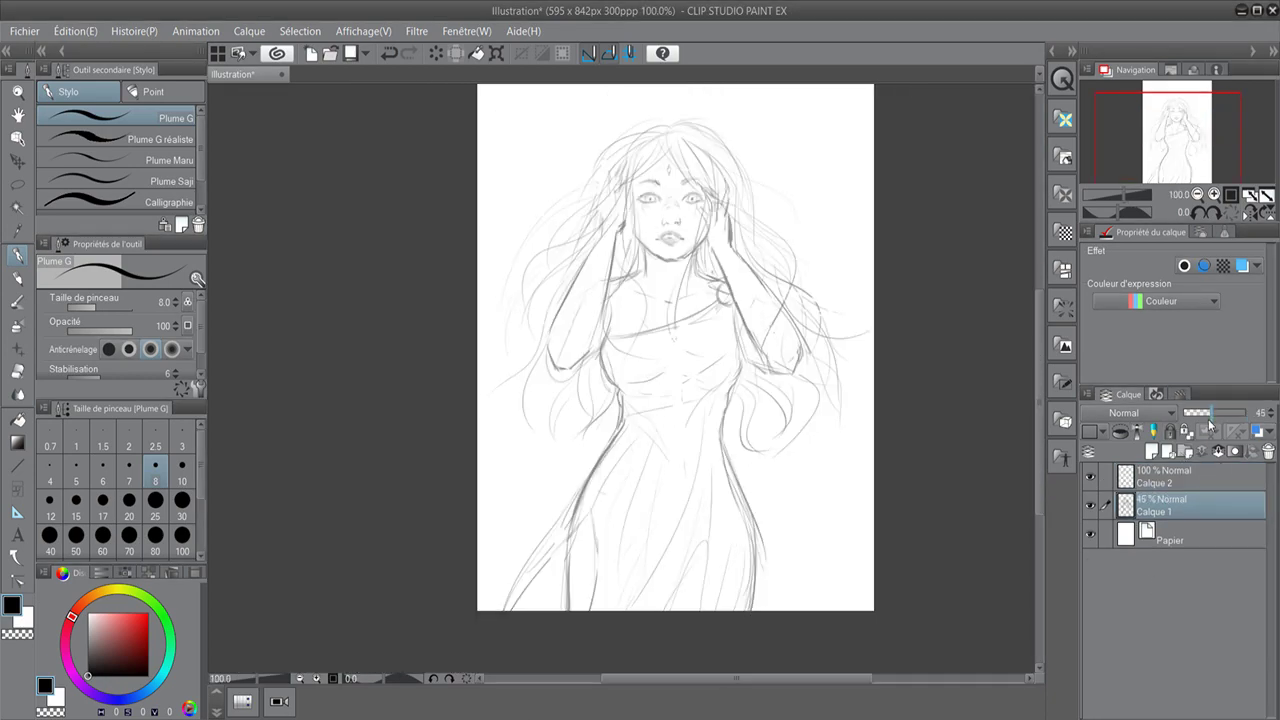
left_click(160, 139)
left_click(1160, 476)
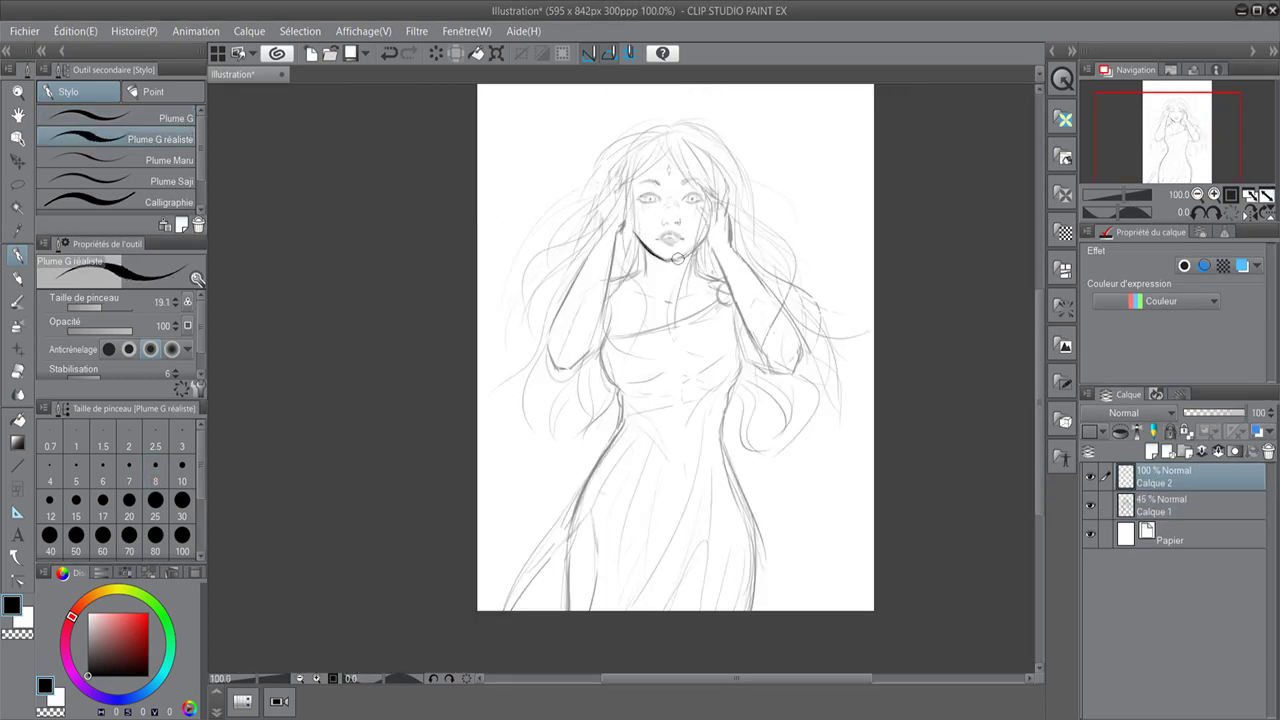
Pick dark brown ink (HSV 15/26/39) and zoom in on the right eye
scroll(718, 191, "up", 4)
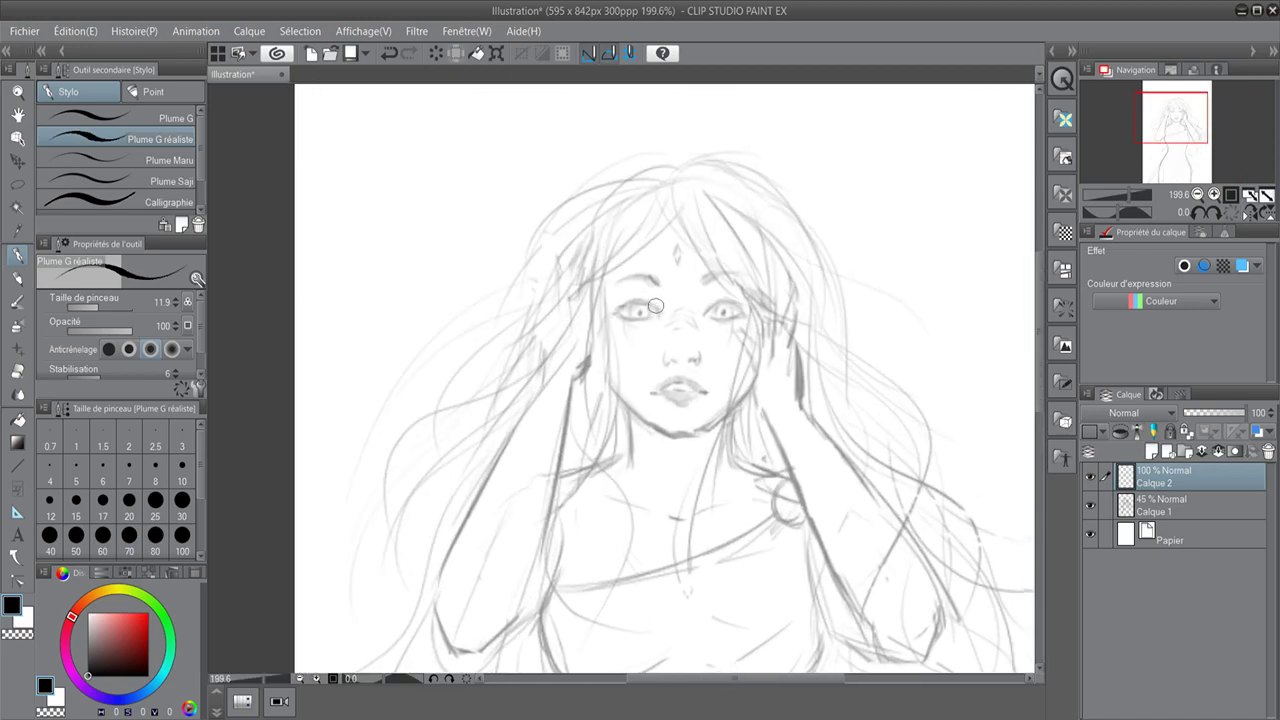
left_click(103, 651)
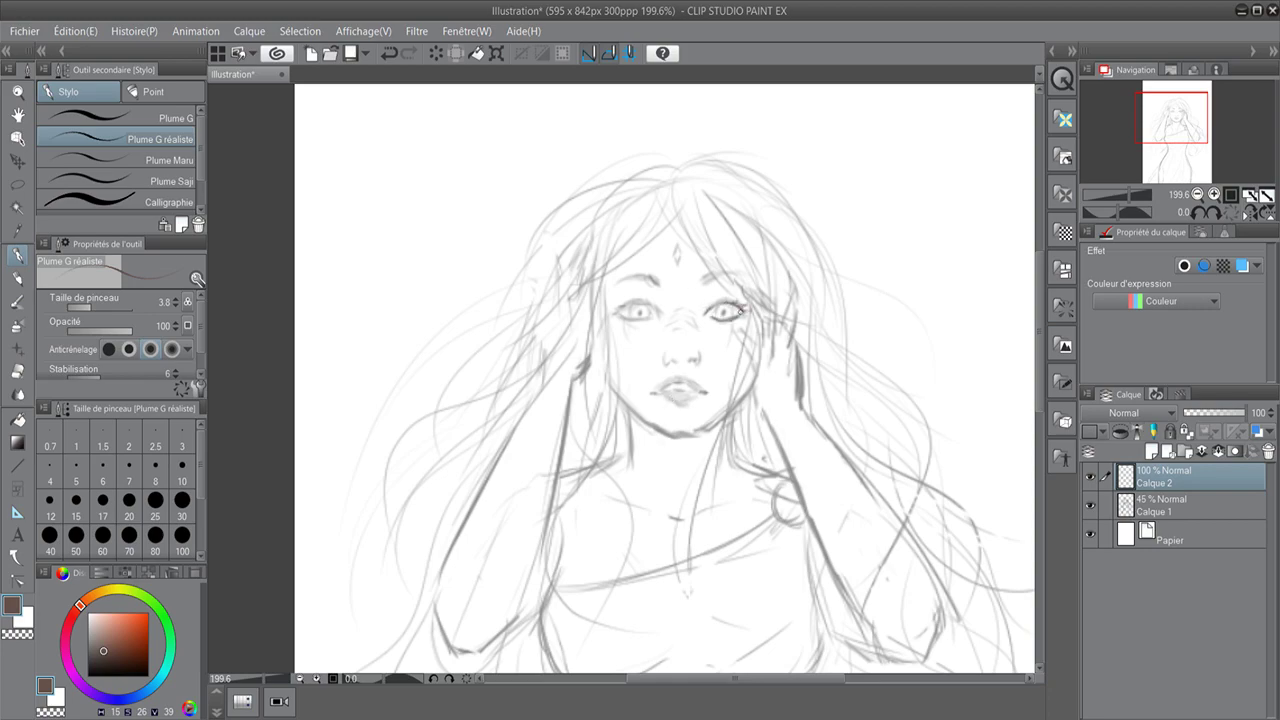
scroll(739, 309, "up", 1)
scroll(725, 330, "up", 2)
scroll(707, 355, "up", 1)
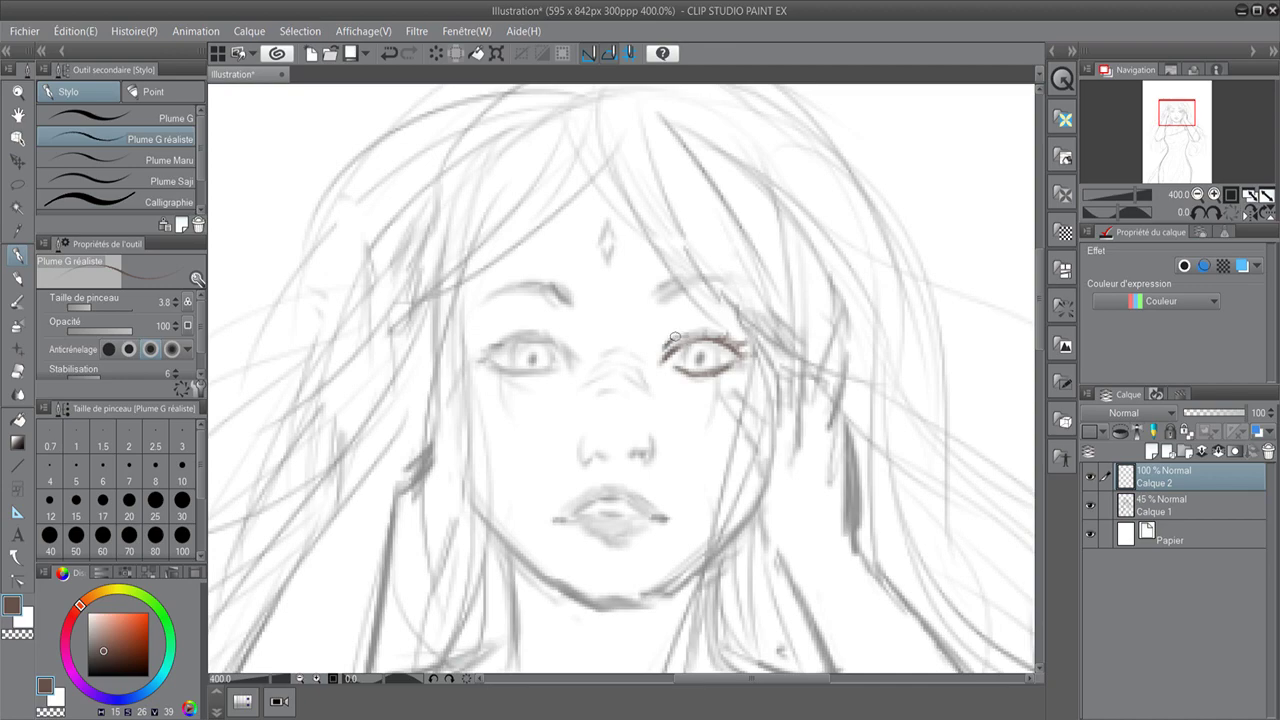
scroll(709, 340, "down", 5)
scroll(505, 353, "up", 4)
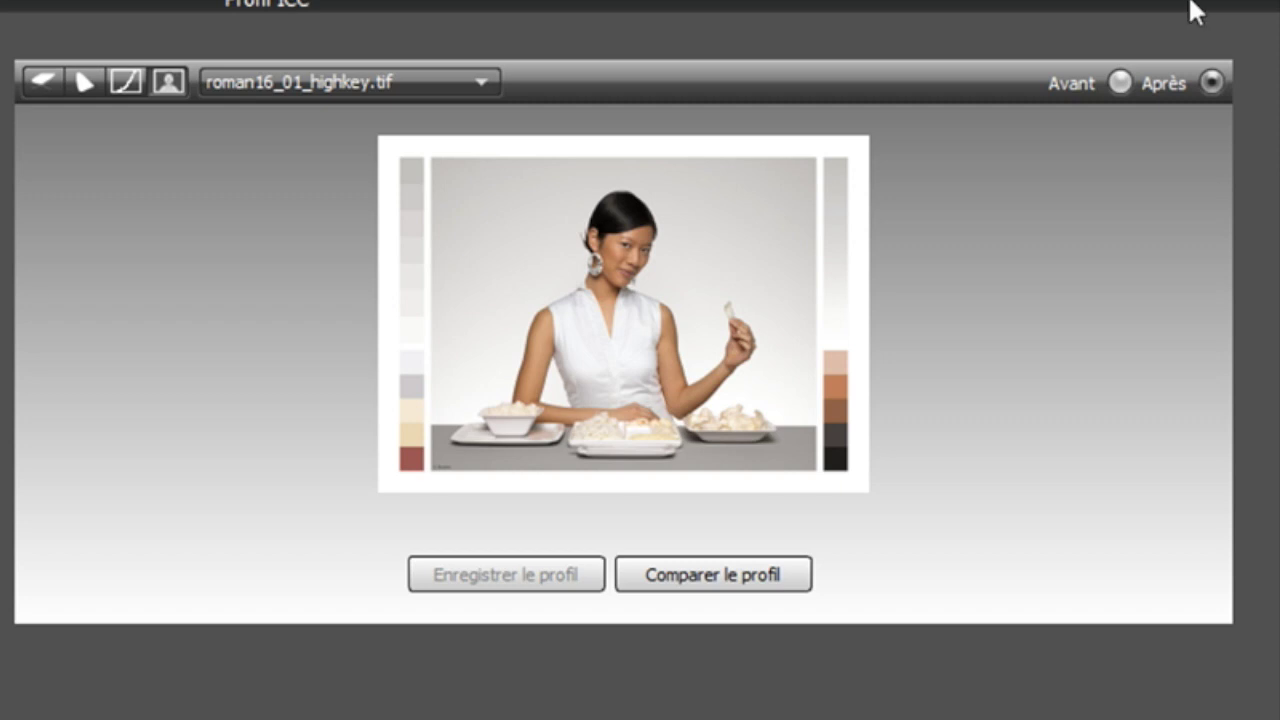
Toggle i1Profiler's Avant and Après previews to compare the sample photo before and after the profile
left_click(1120, 82)
left_click(1218, 76)
left_click(1118, 83)
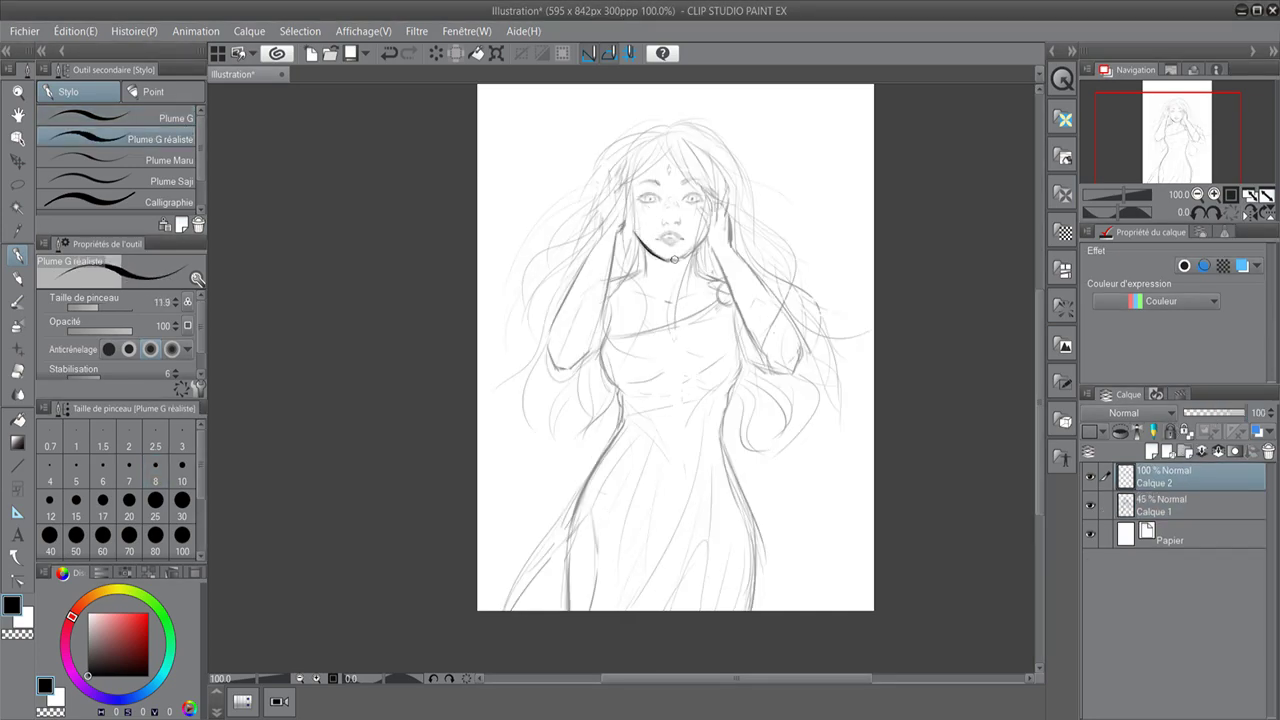
Ink the eyes, brows, nose and lips on Calque 2, flipping the canvas horizontally to check
scroll(719, 191, "up", 3)
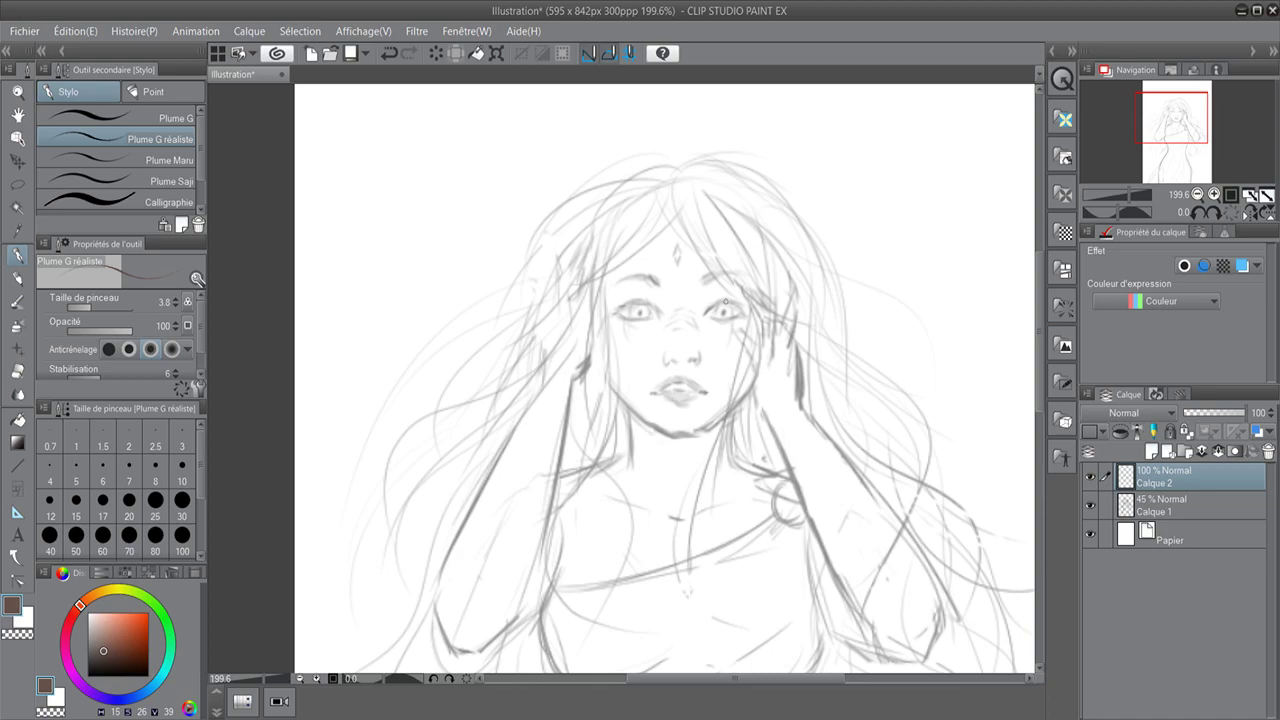
scroll(740, 305, "up", 4)
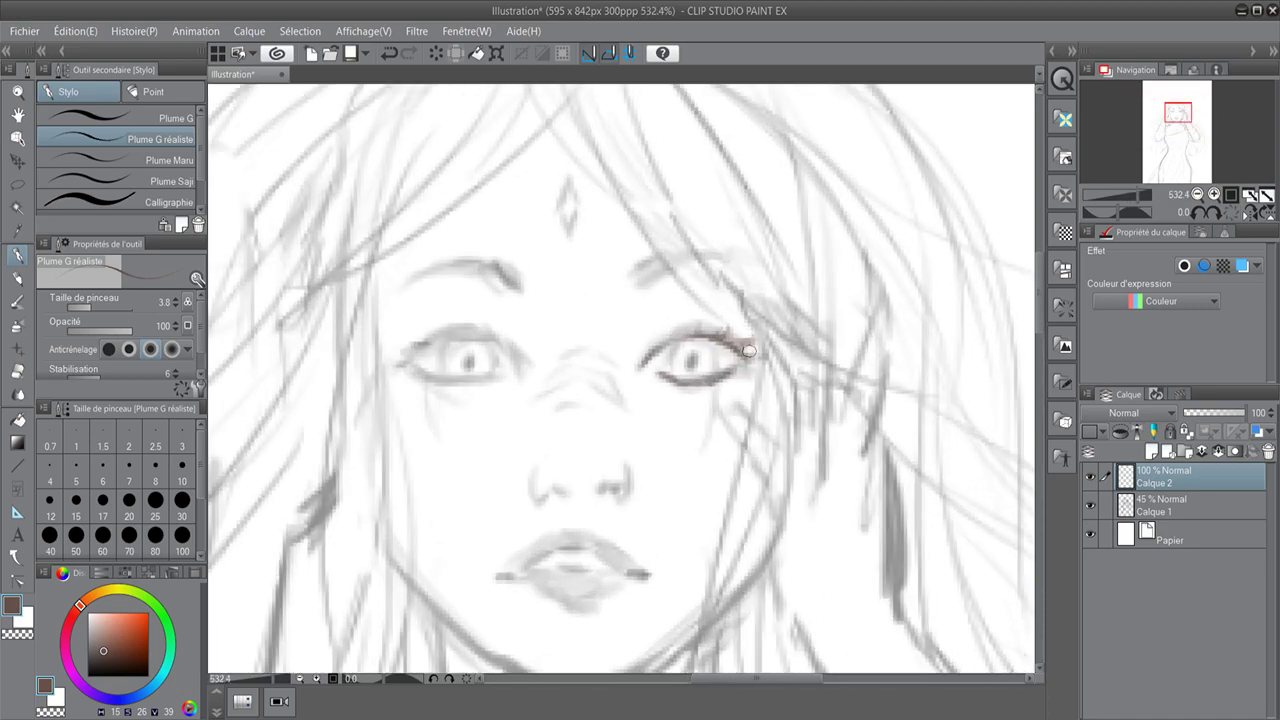
scroll(705, 343, "down", 1)
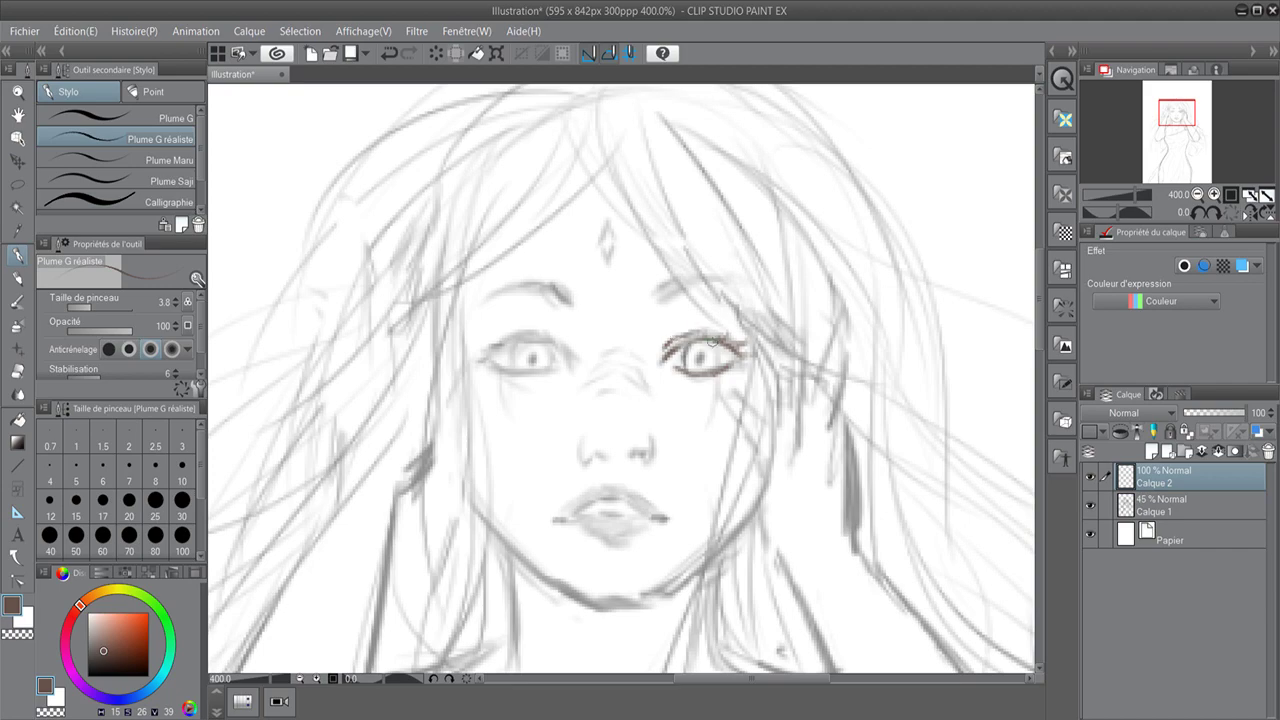
scroll(712, 342, "down", 1)
scroll(680, 360, "down", 2)
scroll(620, 395, "up", 1)
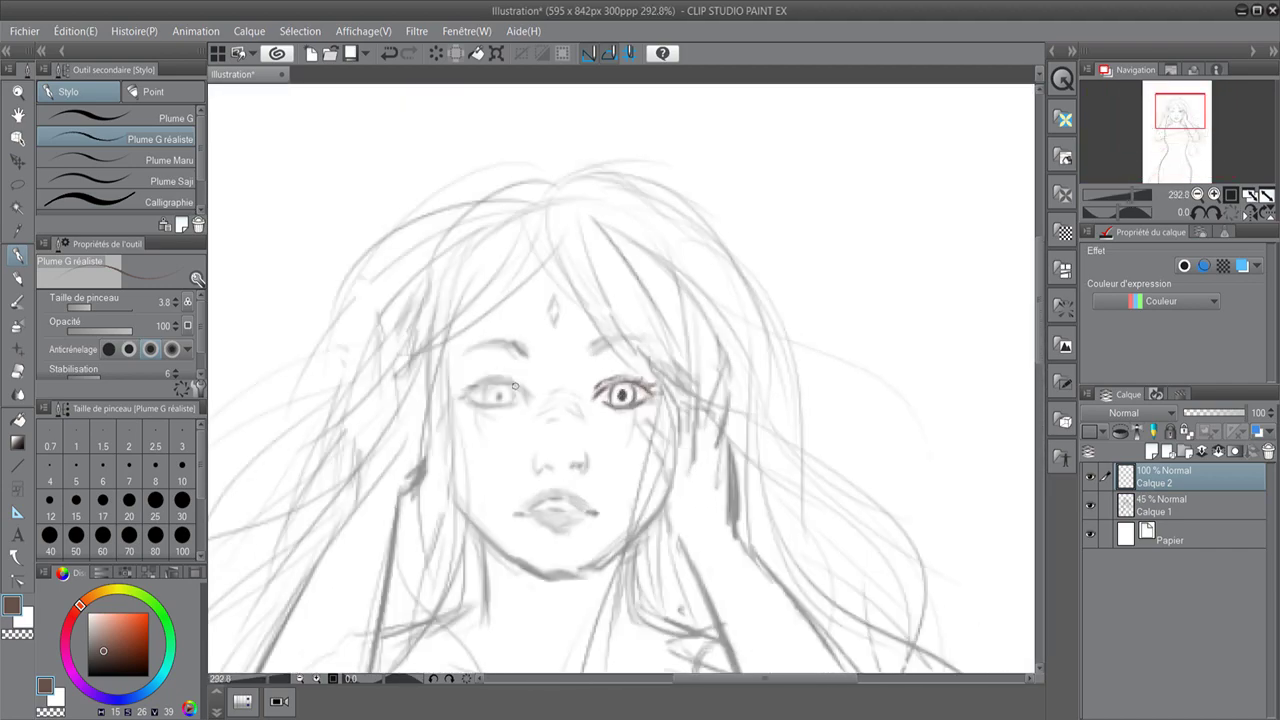
key("h")
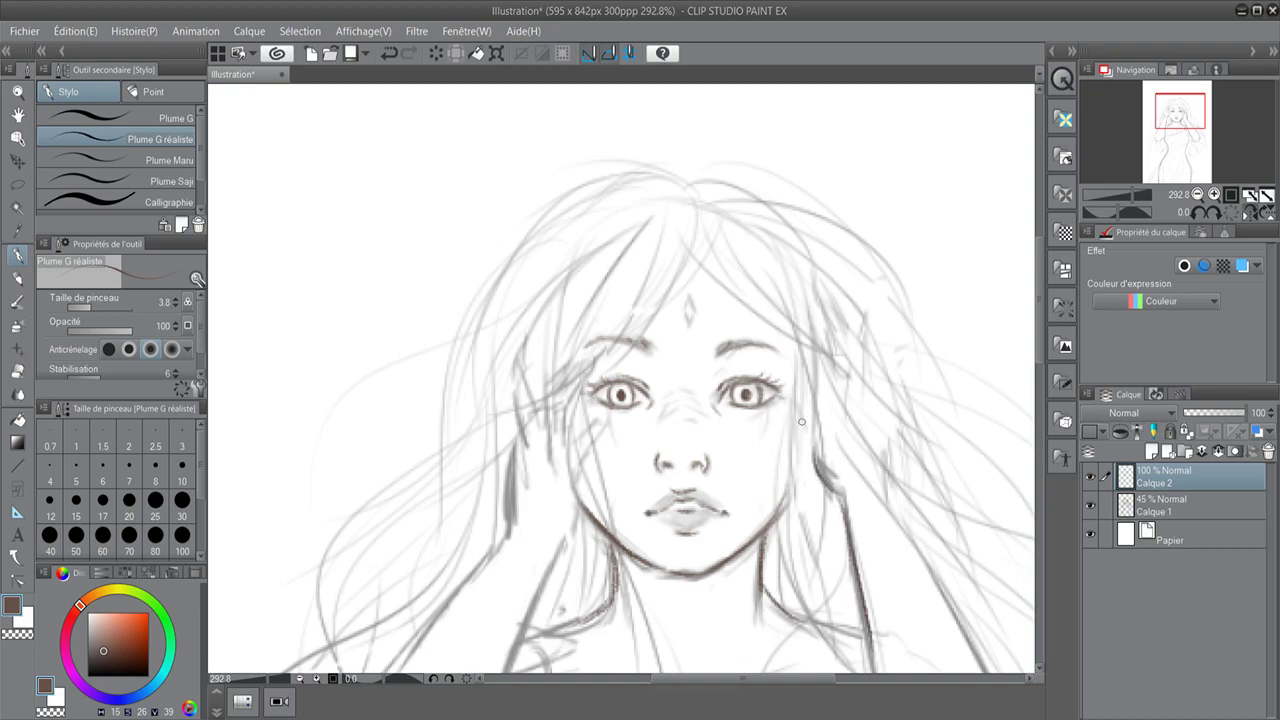
scroll(660, 258, "down", 3)
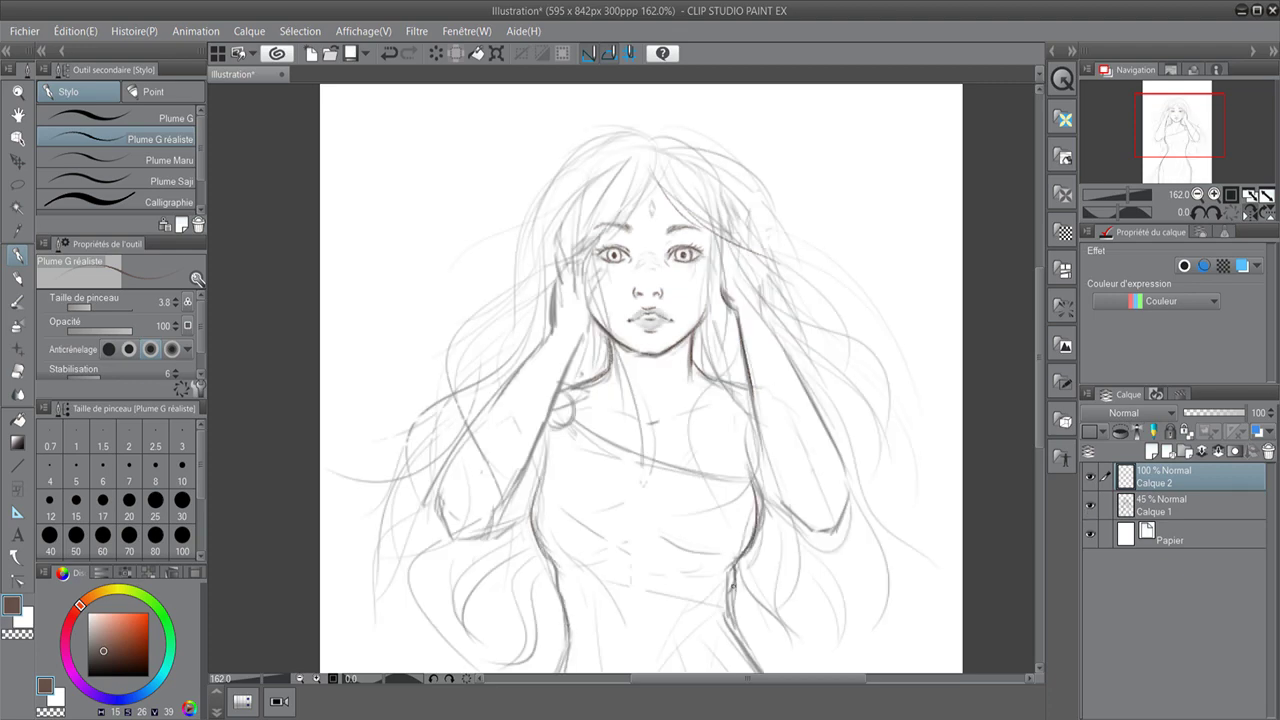
Toggle Calque 1's visibility to compare with the line art, leaving the rough sketch hidden
scroll(766, 394, "down", 2)
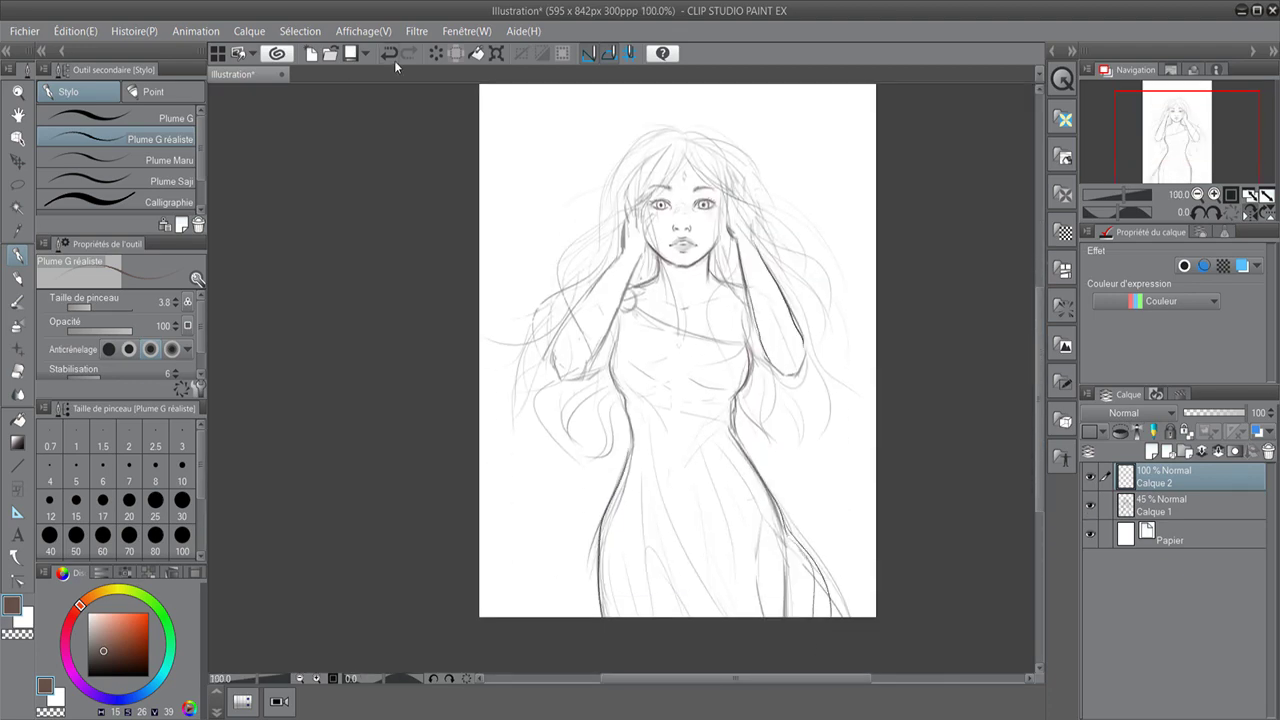
scroll(788, 254, "up", 2)
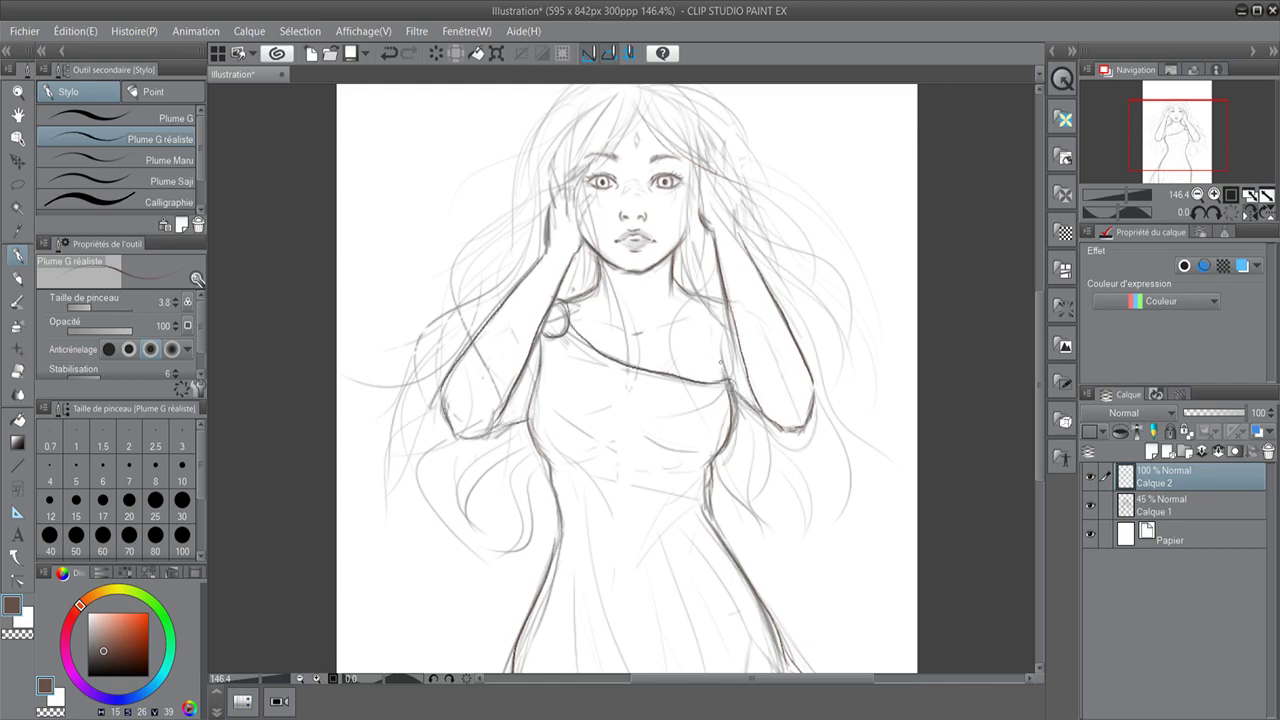
left_click(1090, 505)
scroll(716, 575, "down", 2)
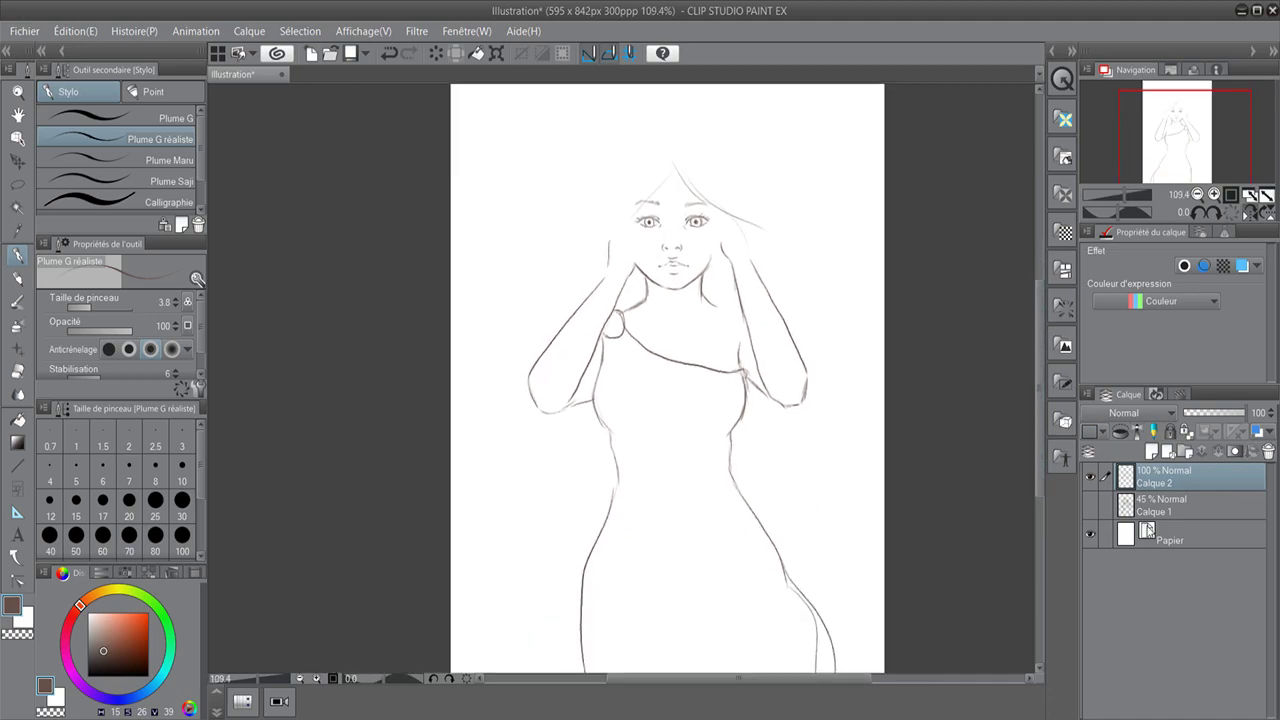
left_click(1090, 505)
left_click(1090, 505)
scroll(679, 259, "up", 7)
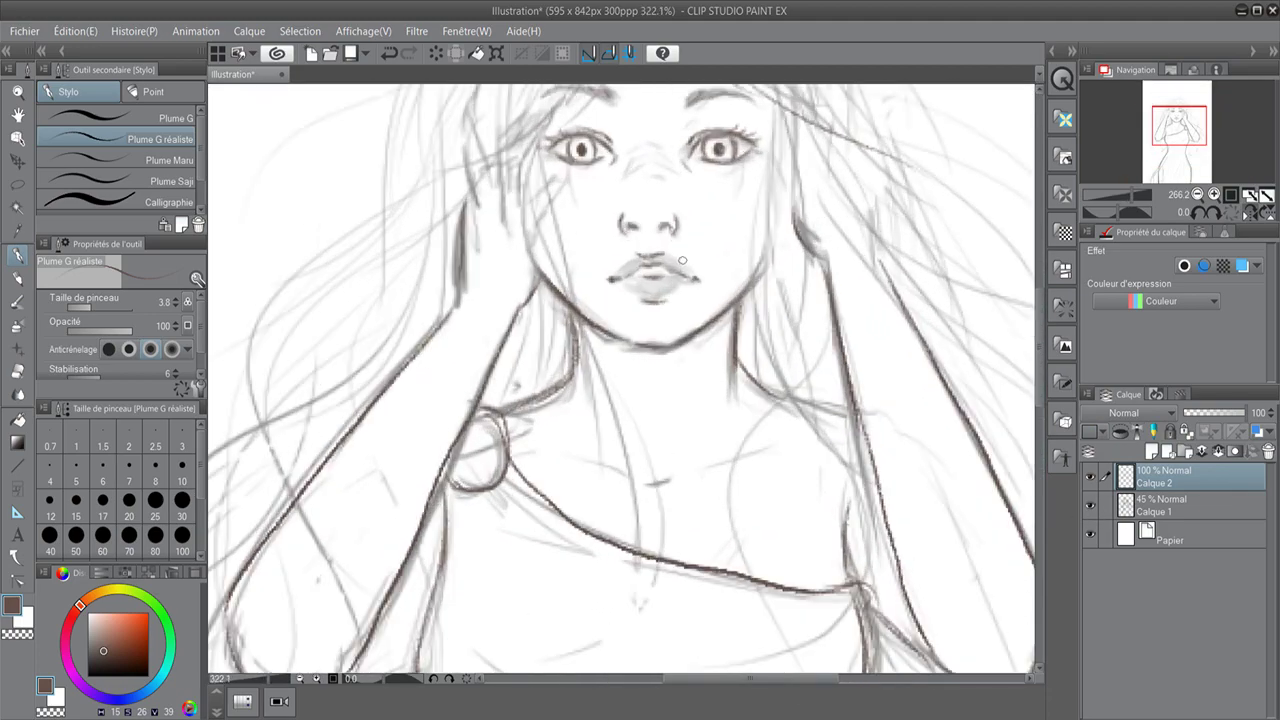
scroll(679, 259, "up", 1)
scroll(662, 272, "down", 2)
scroll(620, 250, "down", 1)
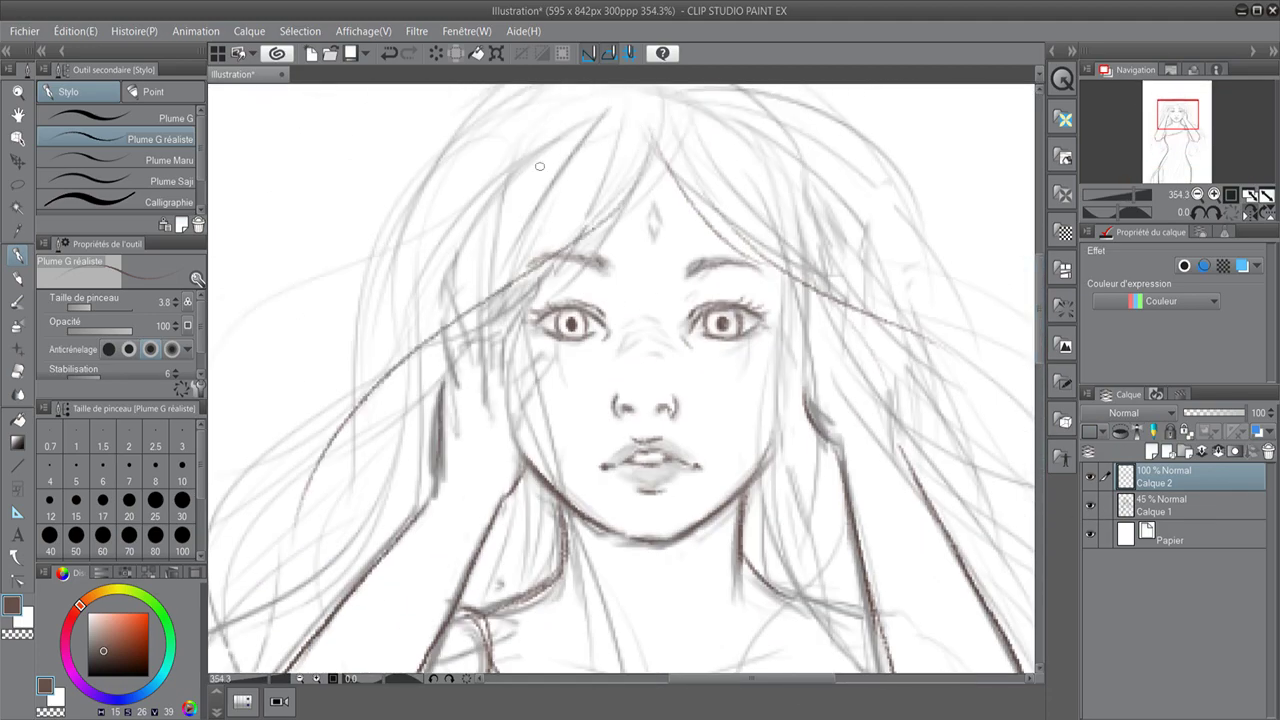
scroll(545, 215, "down", 3)
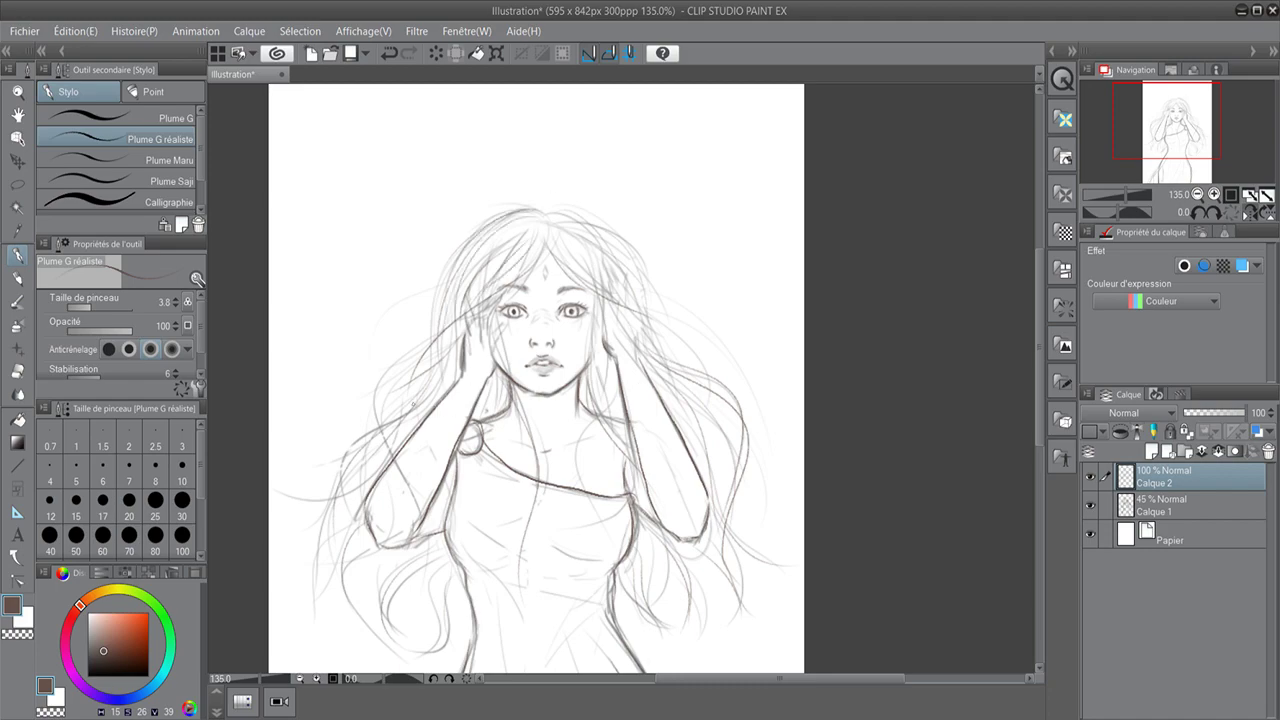
left_click(1091, 503)
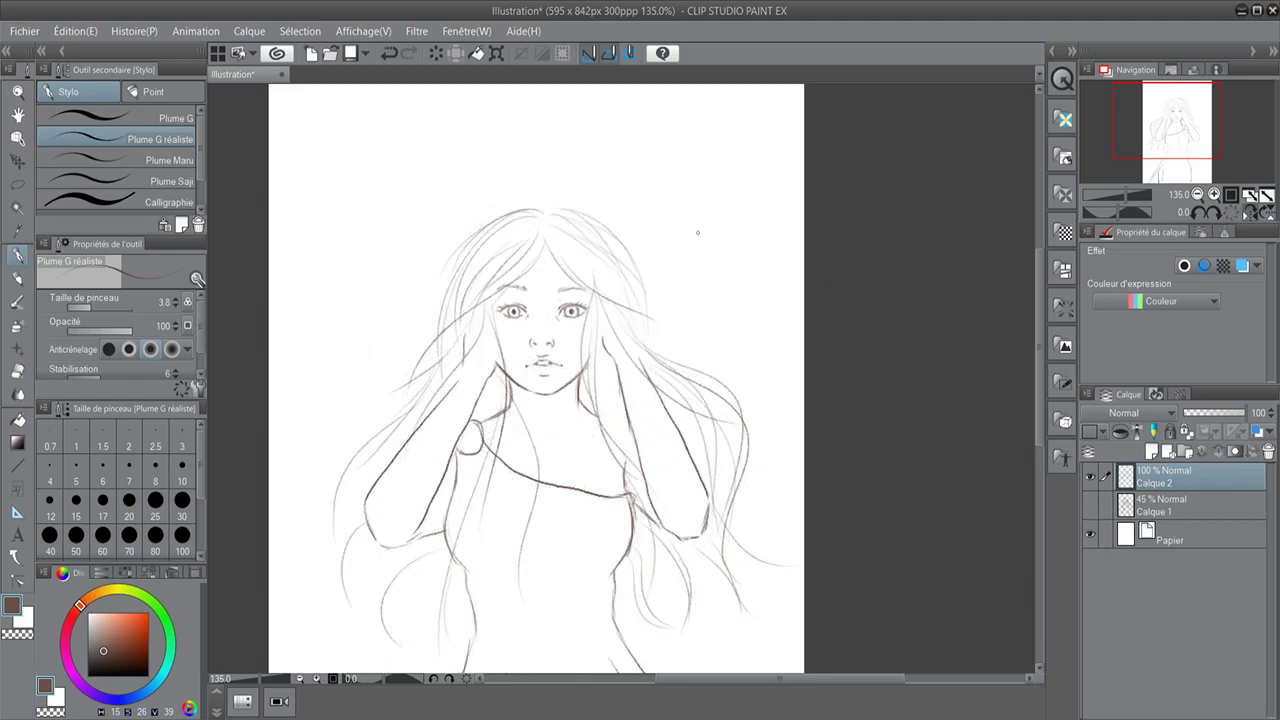
scroll(601, 377, "down", 3)
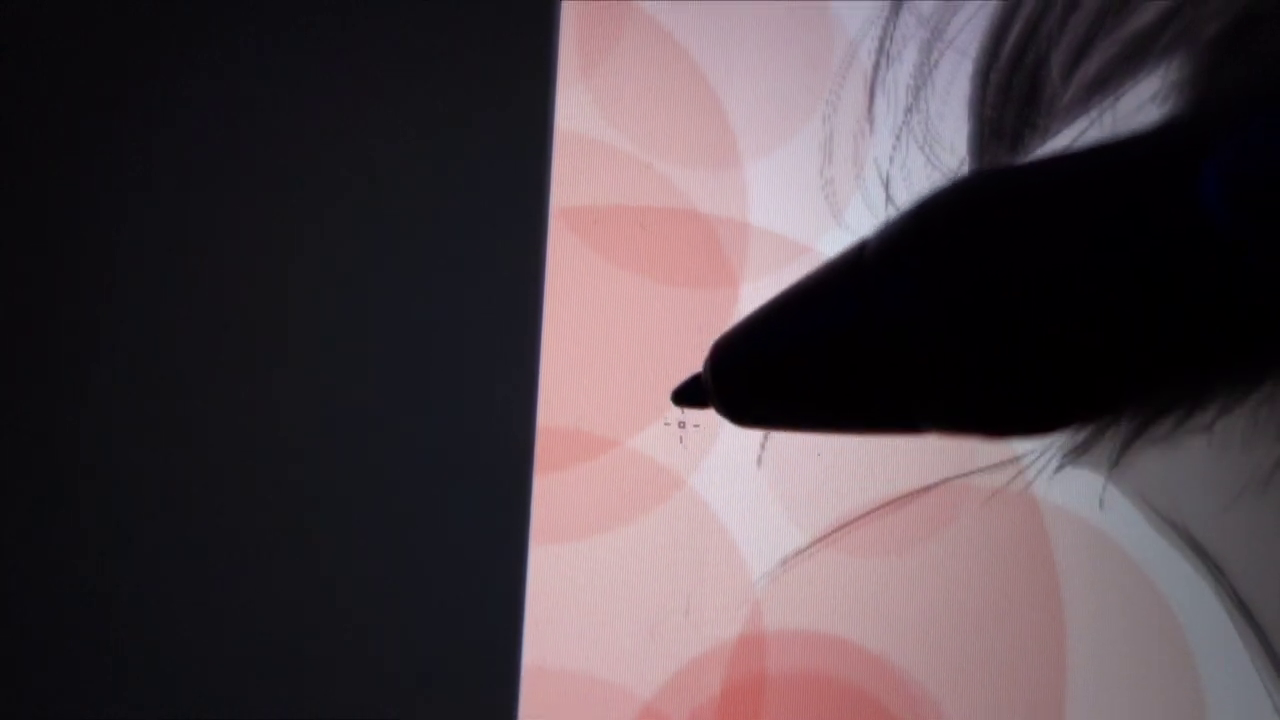
Draw a thin curved pen stroke beside the dark hair
left_click_drag(860, 290, 770, 460)
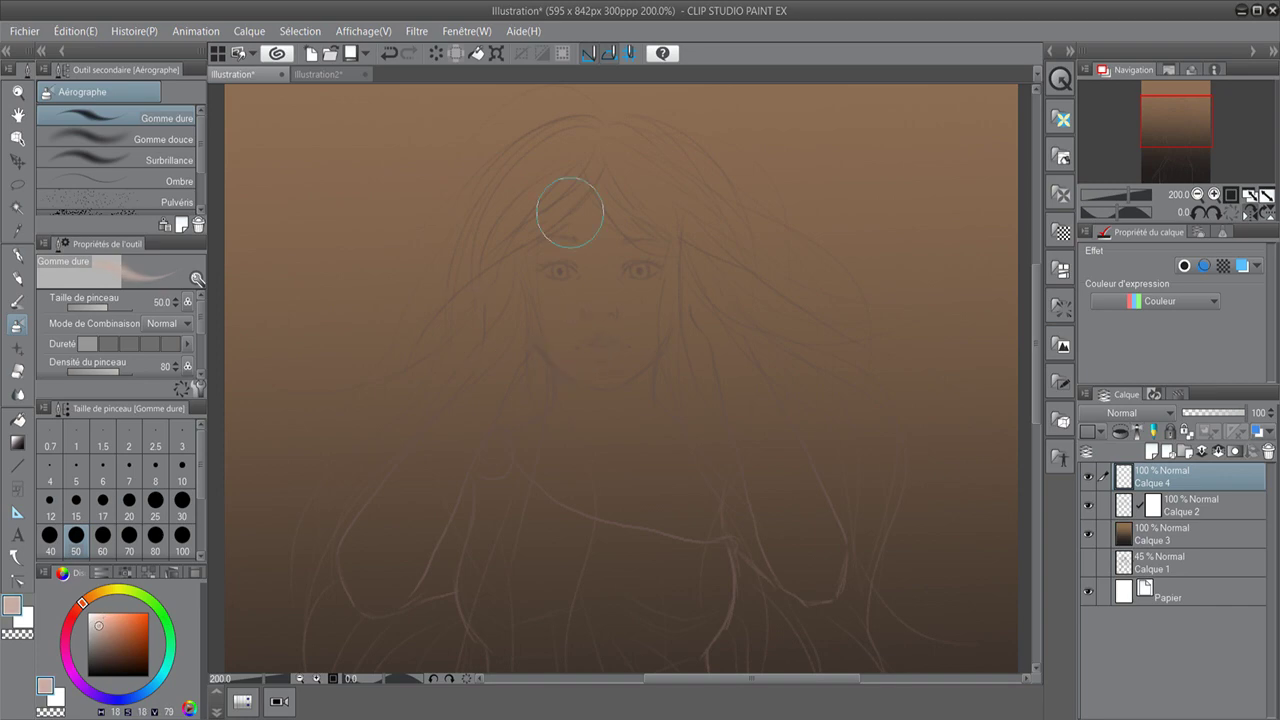
Airbrush pale skin colour over the face on Calque 4 beneath the line art
mouse_move(560, 310)
left_mouse_down()
mouse_move(580, 363)
mouse_move(639, 312)
mouse_move(543, 277)
mouse_move(606, 352)
mouse_move(560, 391)
mouse_move(586, 414)
mouse_move(614, 491)
mouse_move(660, 470)
left_mouse_up()
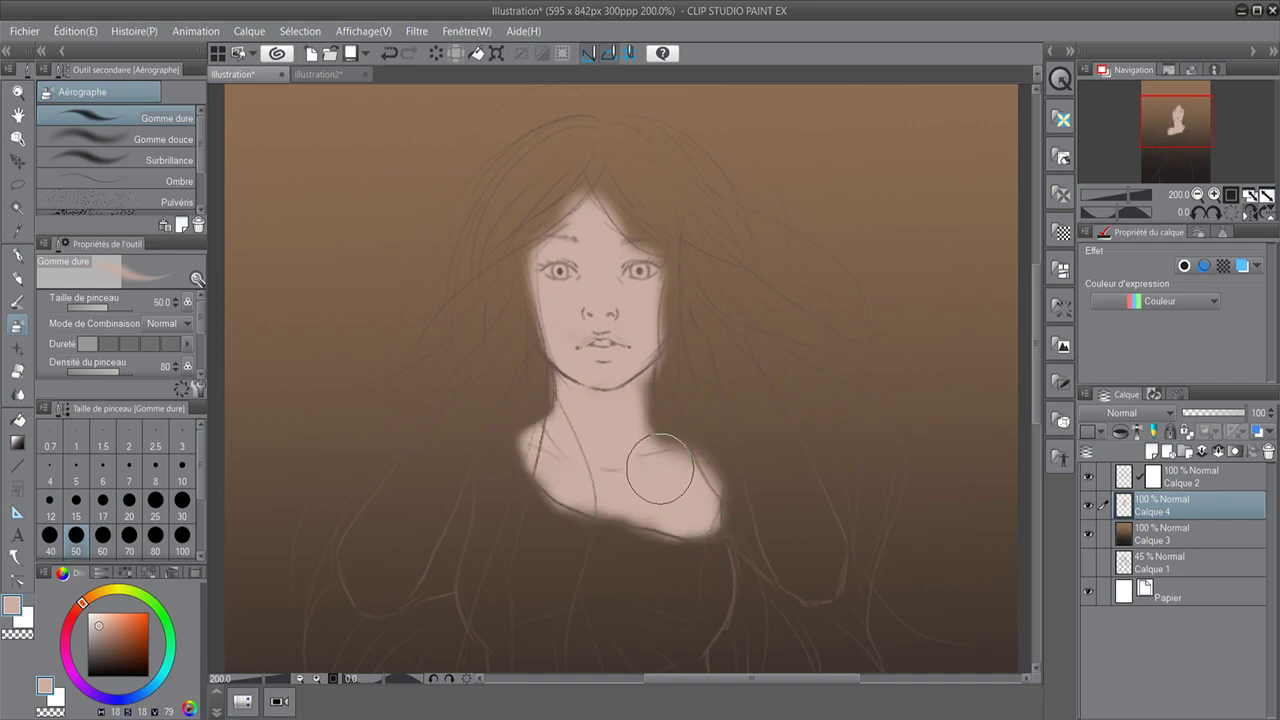
Airbrush skin along the right arm, the raised left arm and hand, and the leg below the dress
mouse_move(709, 286)
left_mouse_down()
mouse_move(820, 583)
mouse_move(800, 583)
mouse_move(705, 460)
mouse_move(730, 470)
mouse_move(709, 294)
mouse_move(810, 580)
left_mouse_up()
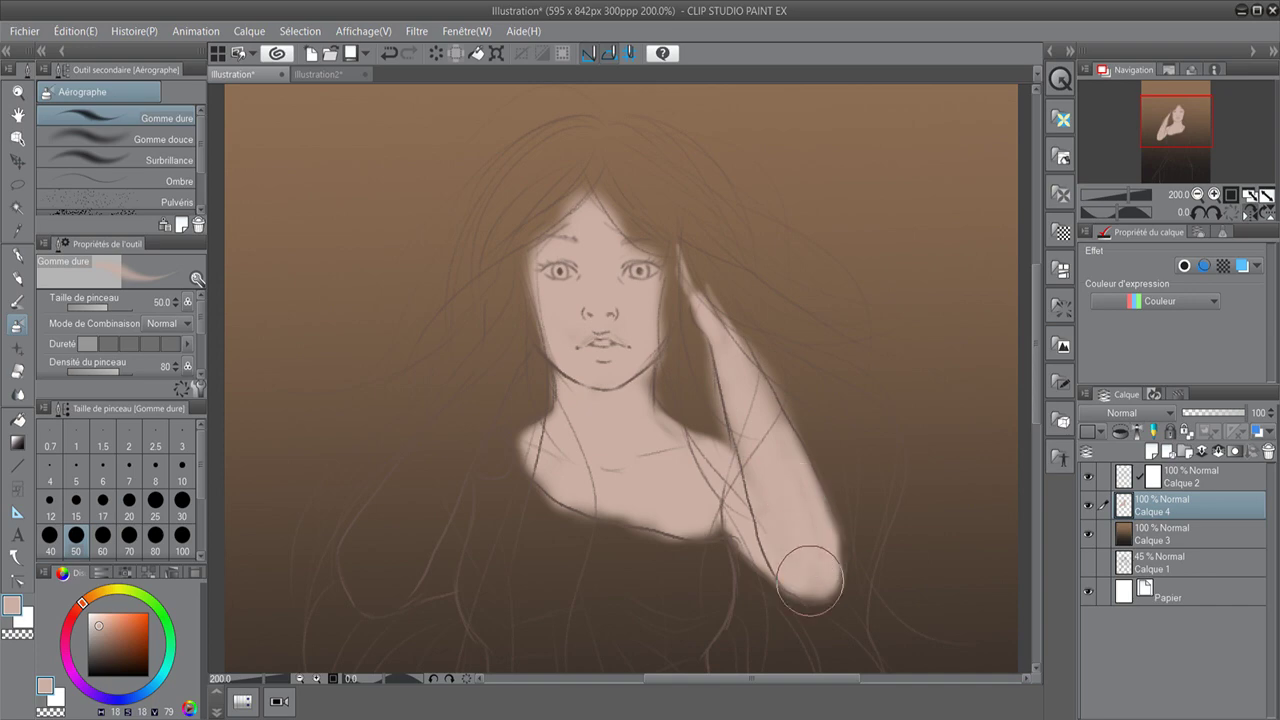
mouse_move(410, 520)
left_mouse_down()
mouse_move(486, 371)
mouse_move(477, 289)
mouse_move(357, 536)
mouse_move(400, 551)
mouse_move(380, 563)
mouse_move(449, 486)
mouse_move(376, 598)
left_mouse_up()
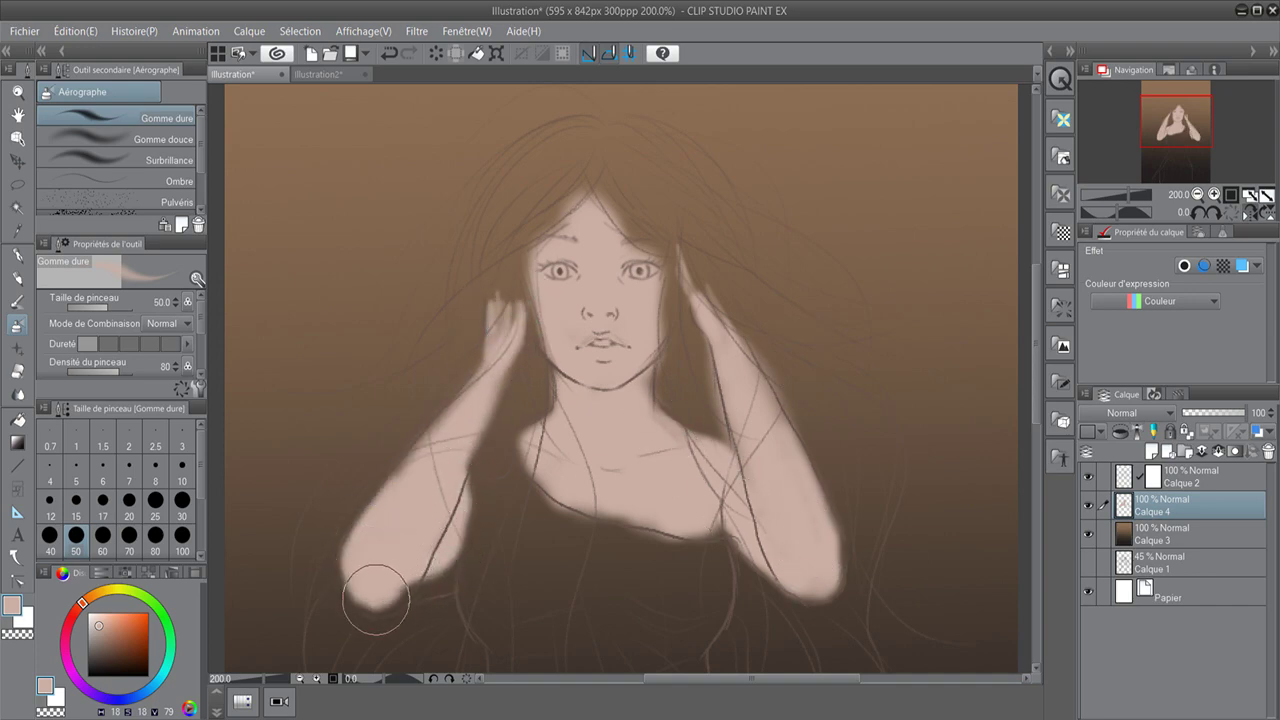
scroll(651, 328, "down", 1)
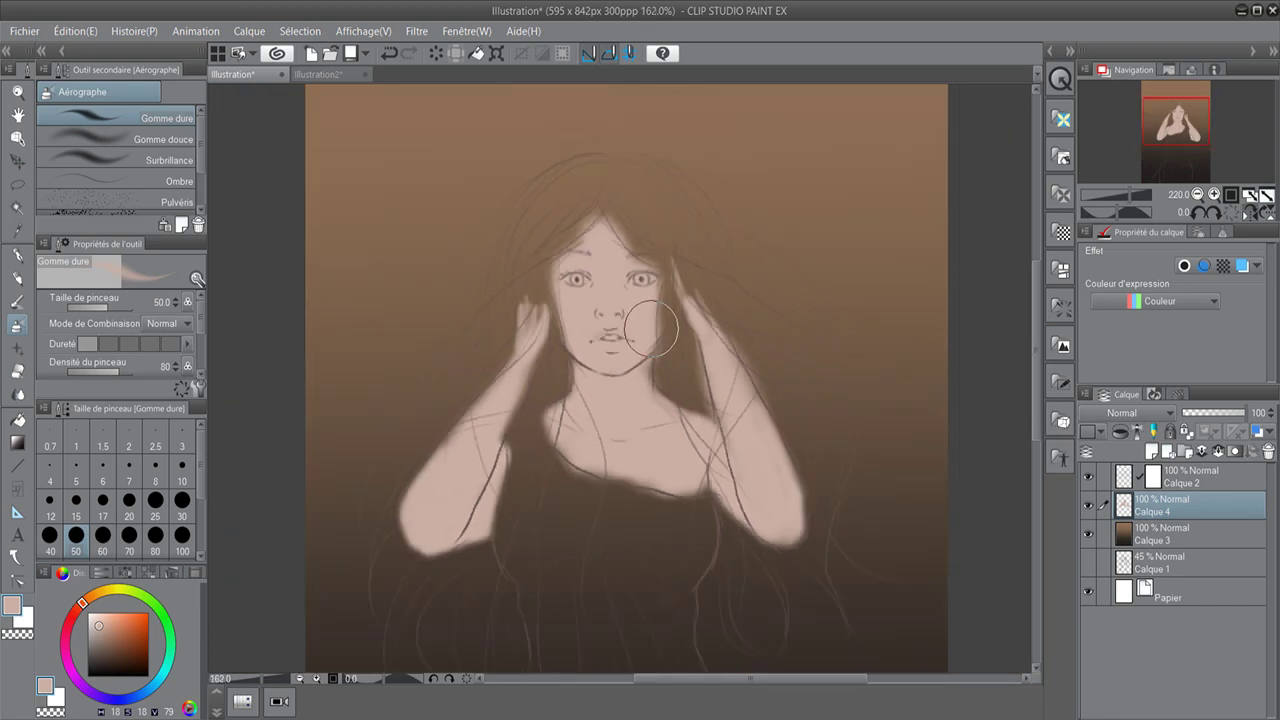
scroll(651, 328, "down", 2)
mouse_move(662, 545)
left_mouse_down()
mouse_move(668, 630)
mouse_move(660, 540)
mouse_move(665, 620)
left_mouse_up()
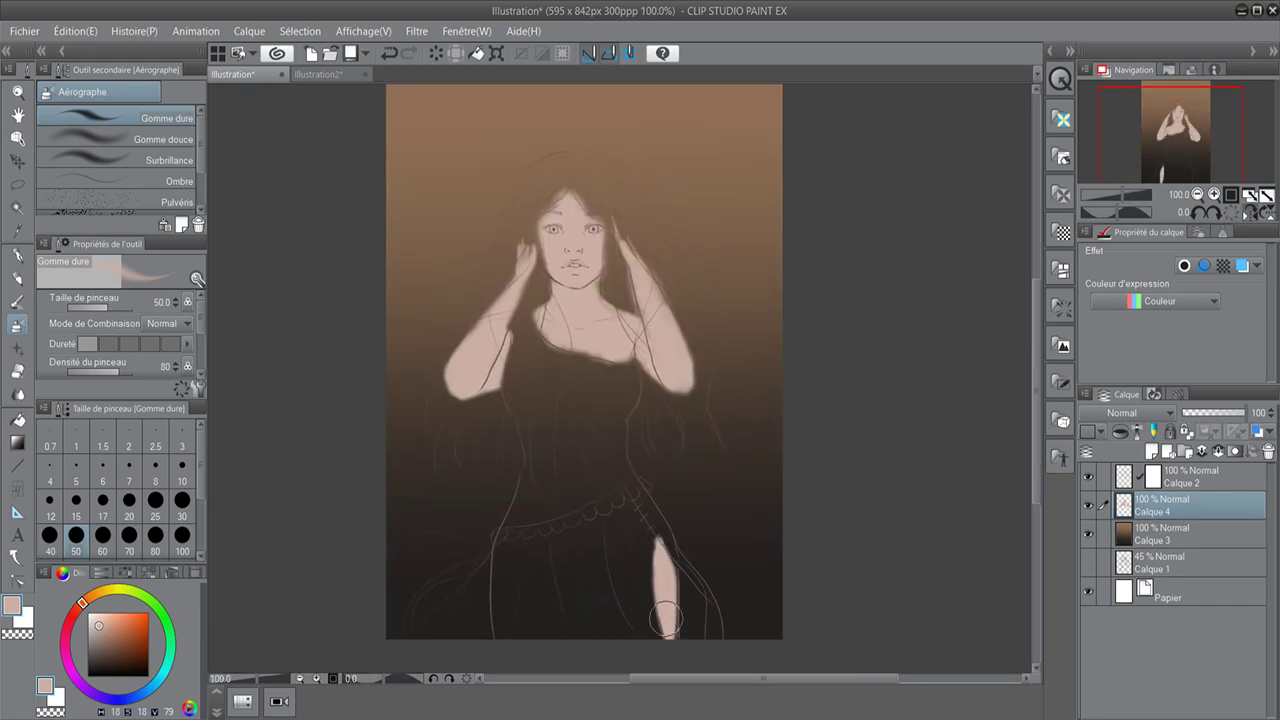
left_click_drag(672, 686, 560, 686)
scroll(737, 160, "up", 2)
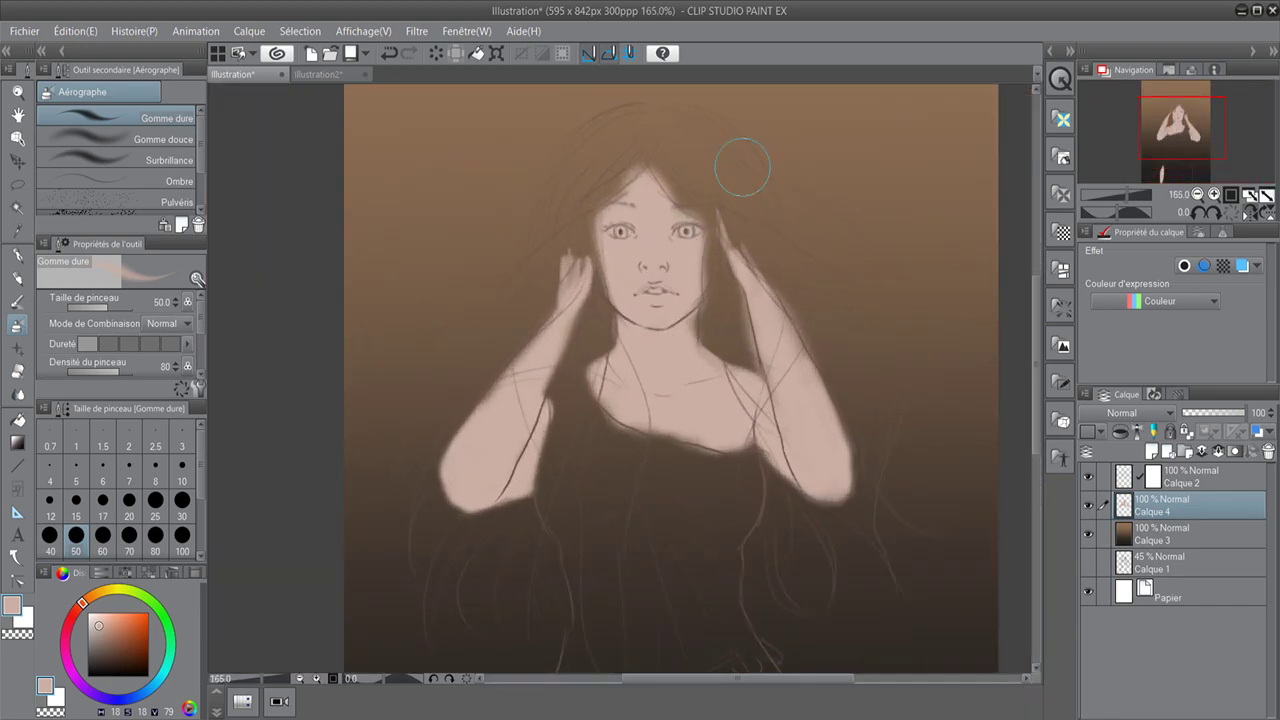
With the Surbrillance highlight airbrush, brighten the forehead, nose, lower lip and left cheek
left_click(690, 326, "alt")
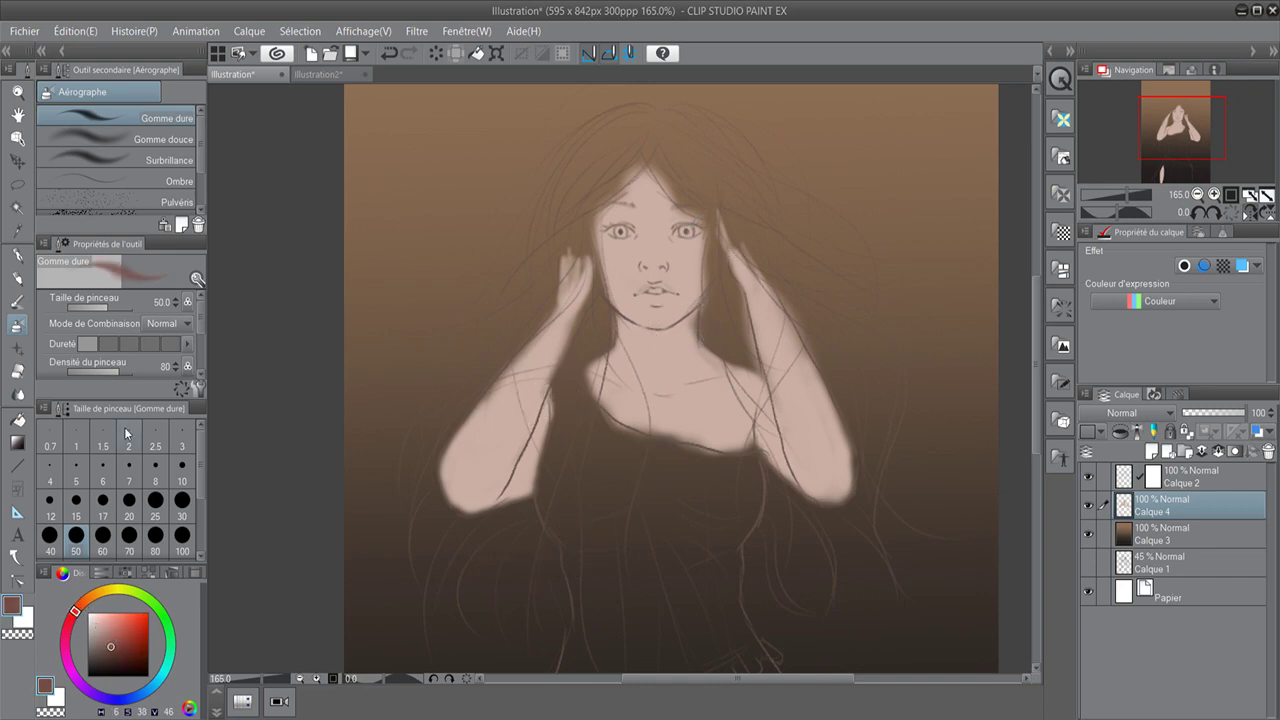
left_click(120, 201)
left_click(652, 258)
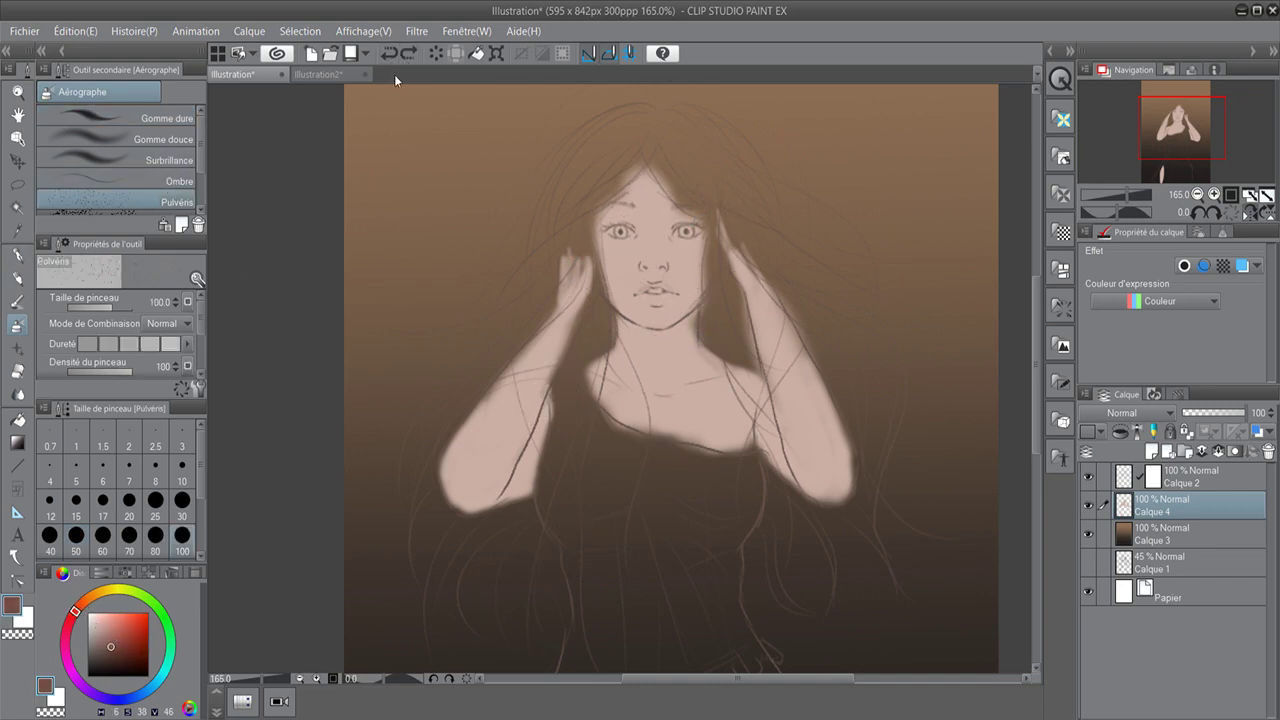
left_click(168, 160)
mouse_move(645, 222)
left_mouse_down()
mouse_move(652, 205)
mouse_move(656, 314)
left_mouse_up()
mouse_move(616, 228)
left_mouse_down()
mouse_move(616, 252)
mouse_move(692, 245)
left_mouse_up()
Highlight the right cheek, collarbone and both upper arms, then pick a slightly darker shade
left_click_drag(672, 426, 720, 442)
left_click_drag(548, 326, 493, 403)
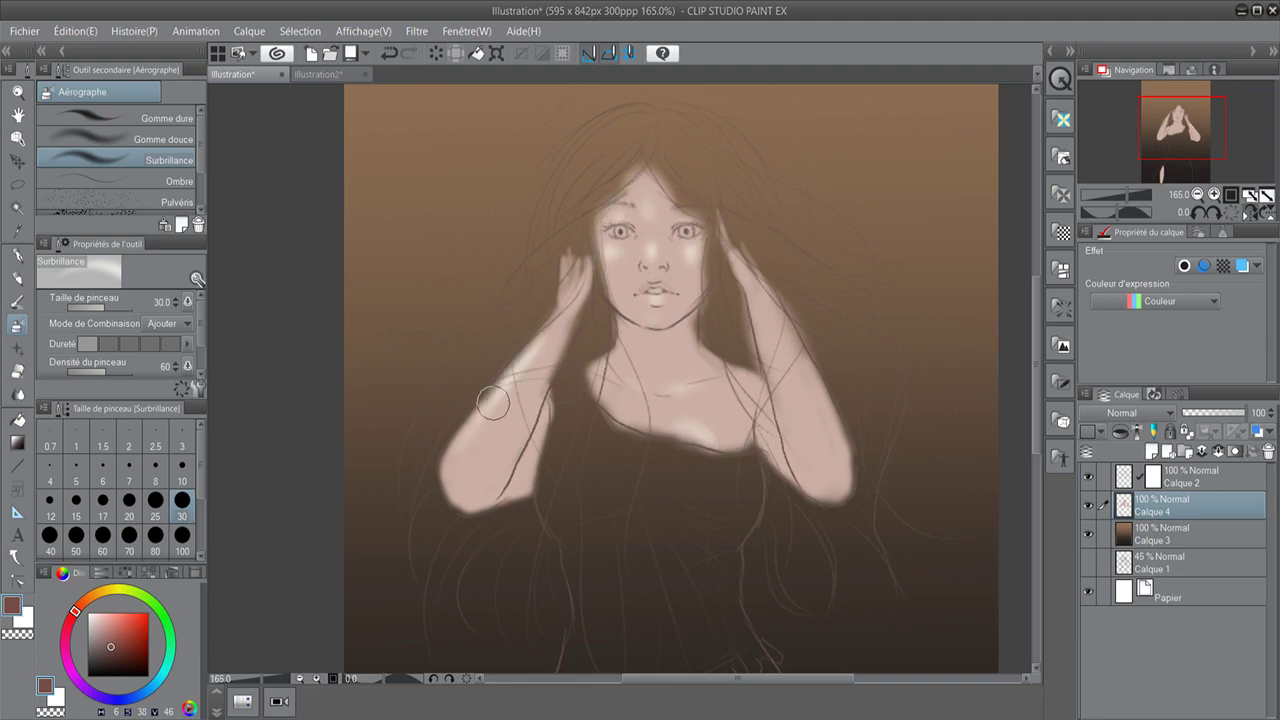
left_click_drag(787, 340, 805, 430)
left_click_drag(648, 199, 649, 220)
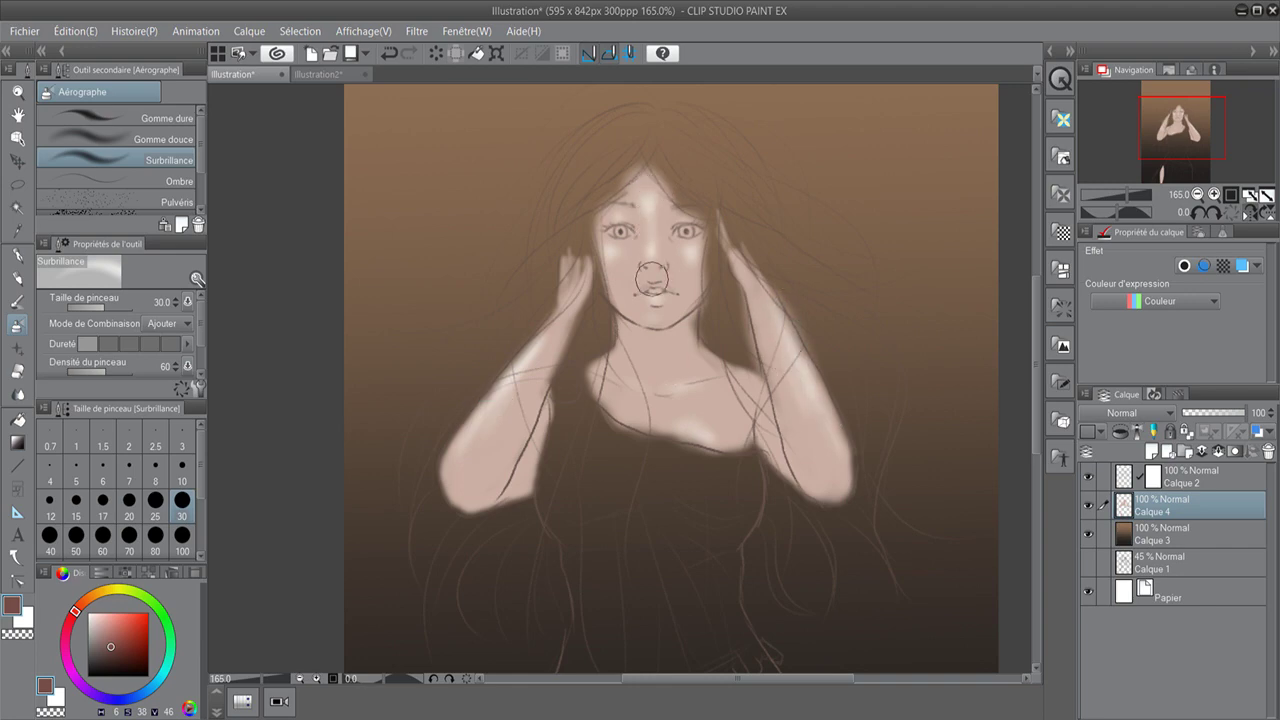
left_click(111, 651)
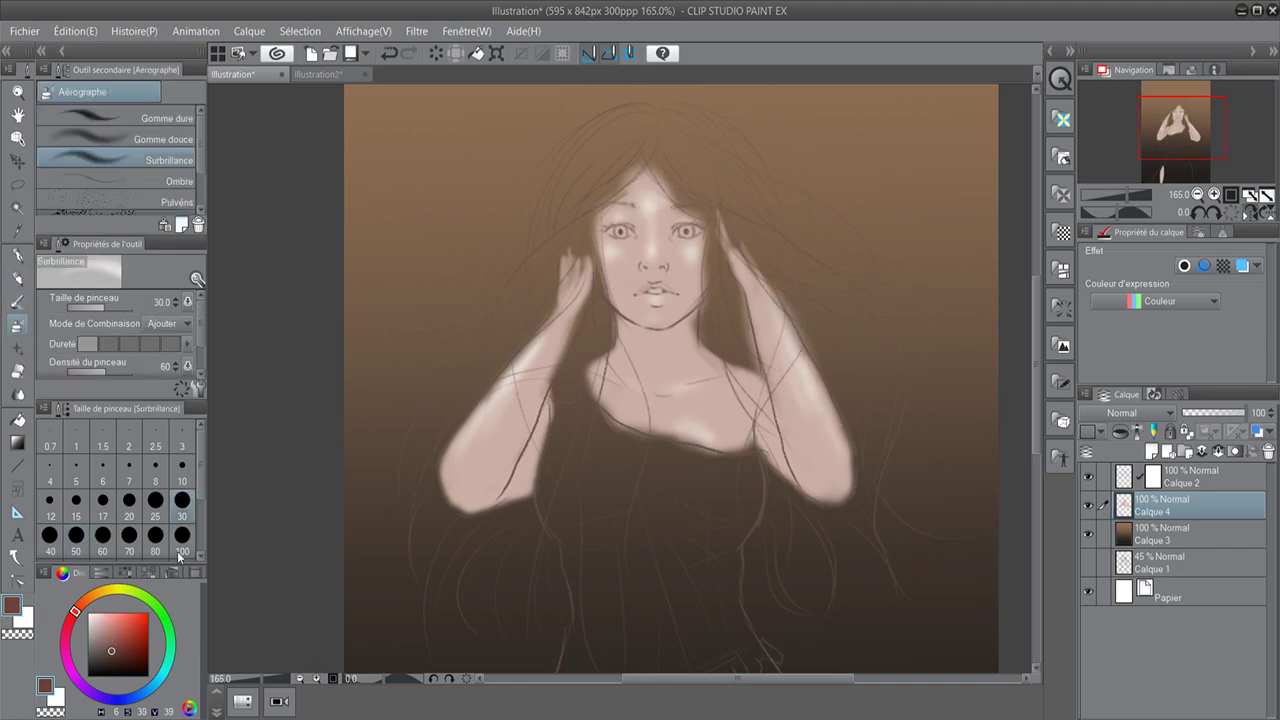
With the soft Aérographe, shade the chin, jawline, left eye socket and mouth corner
left_click(163, 139)
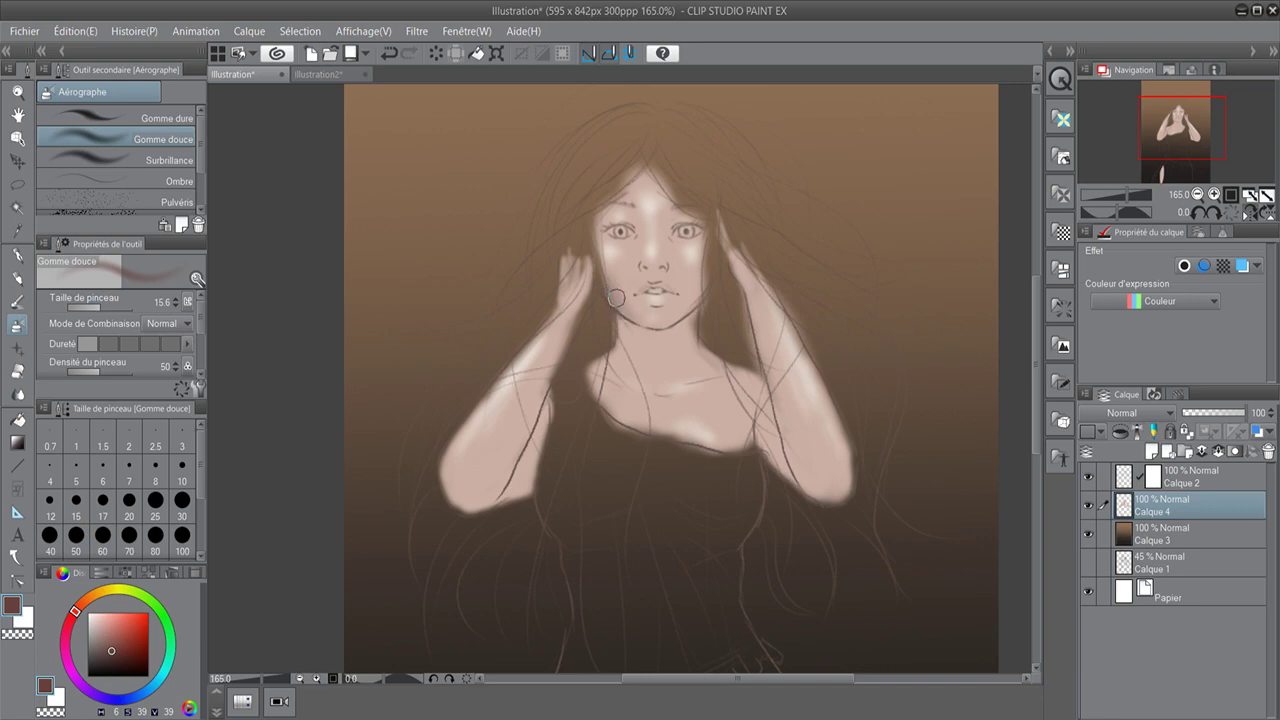
mouse_move(616, 298)
left_mouse_down()
mouse_move(688, 334)
mouse_move(612, 309)
left_mouse_up()
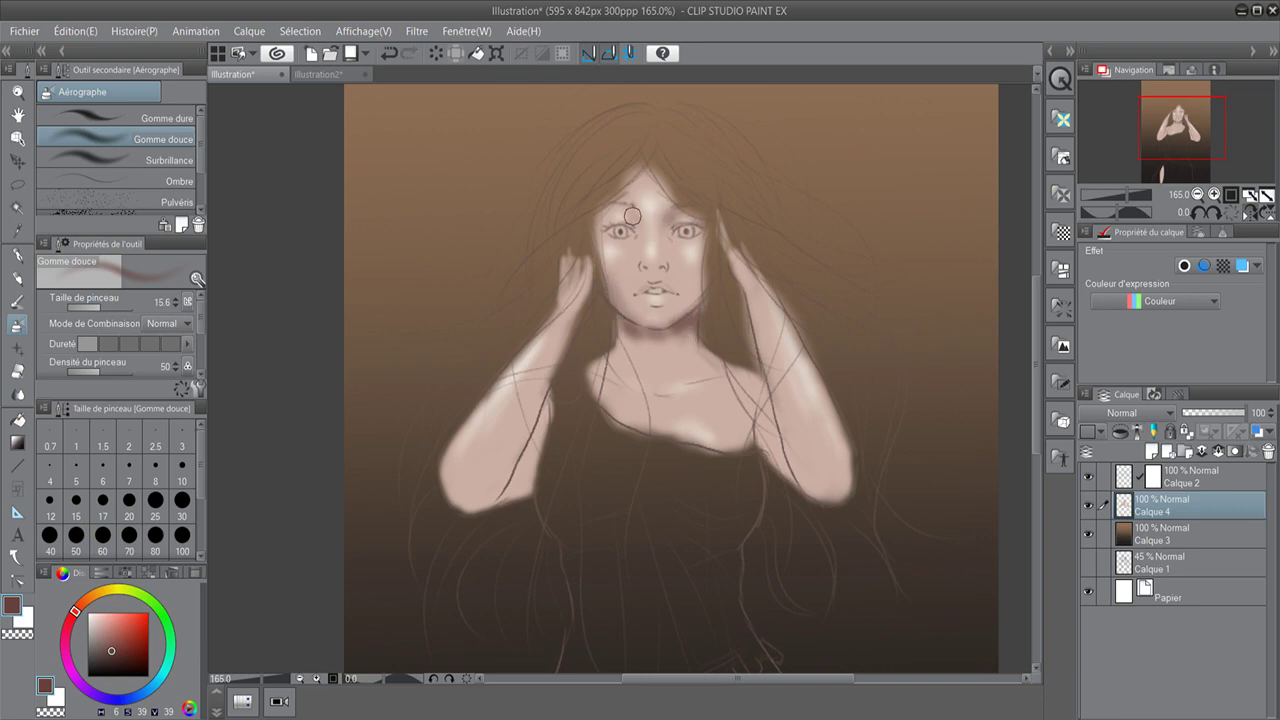
left_click_drag(606, 212, 606, 244)
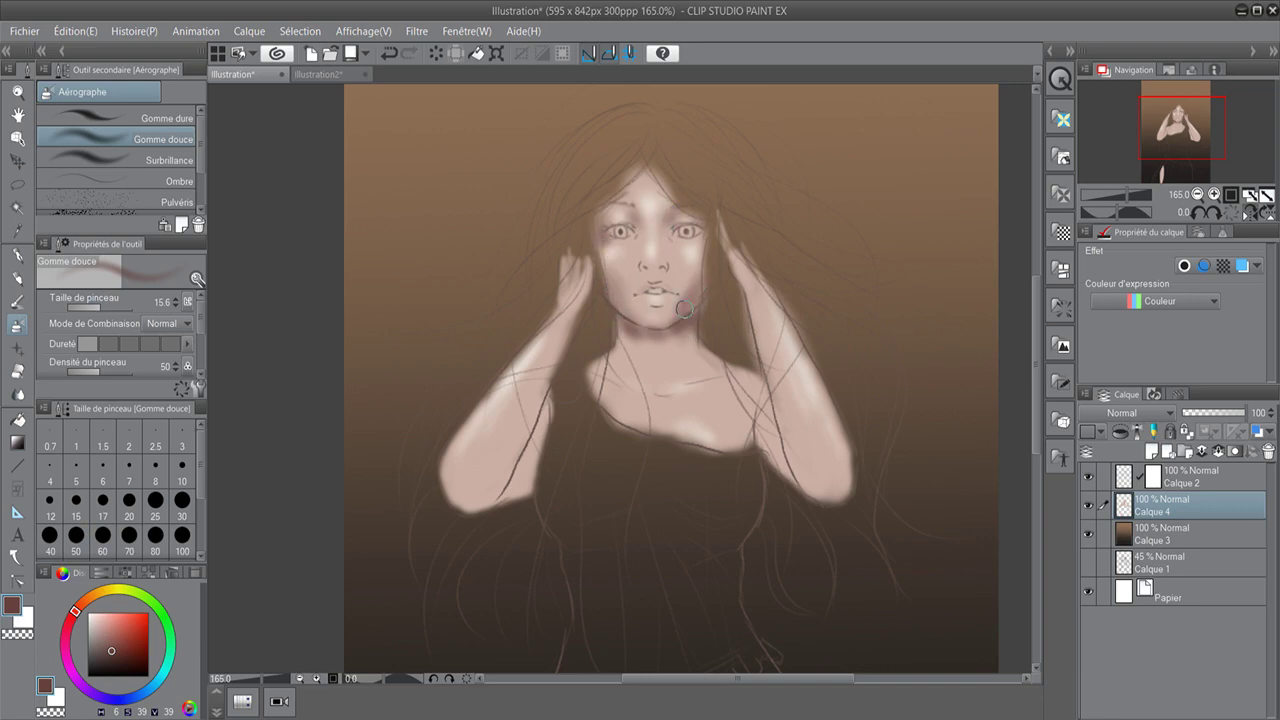
scroll(645, 263, "up", 2)
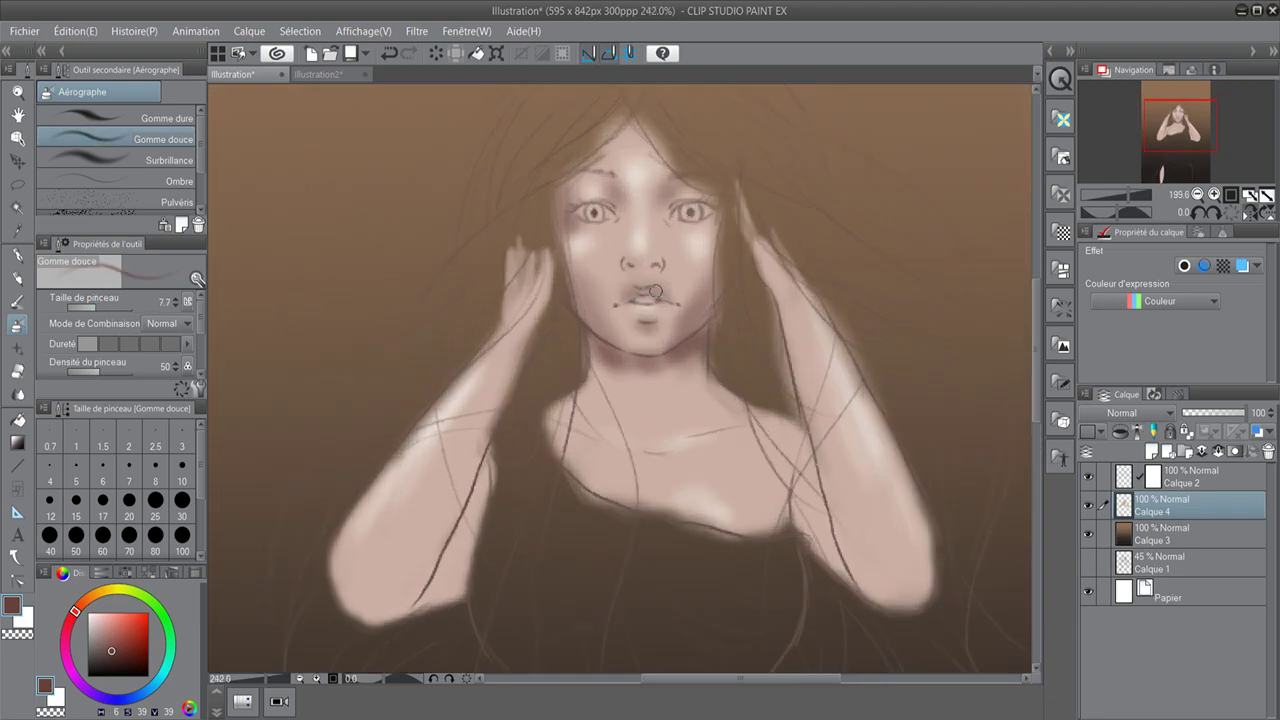
scroll(645, 265, "up", 2)
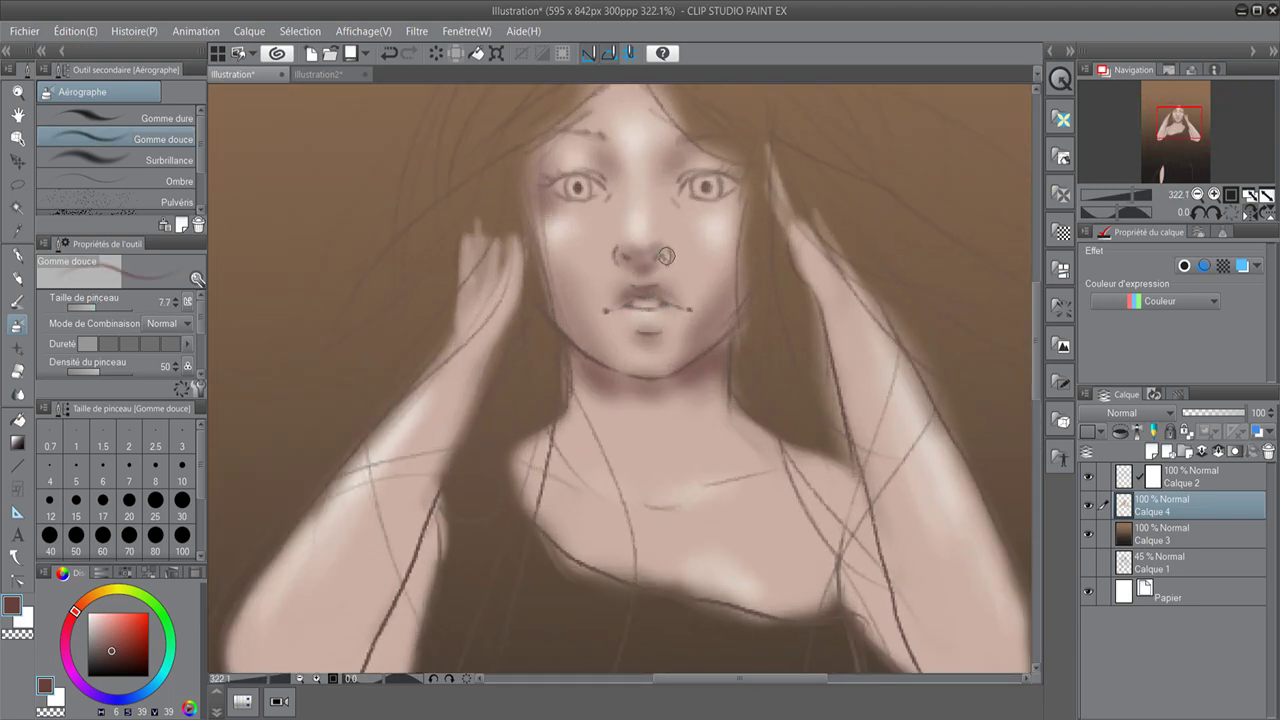
scroll(645, 270, "down", 2)
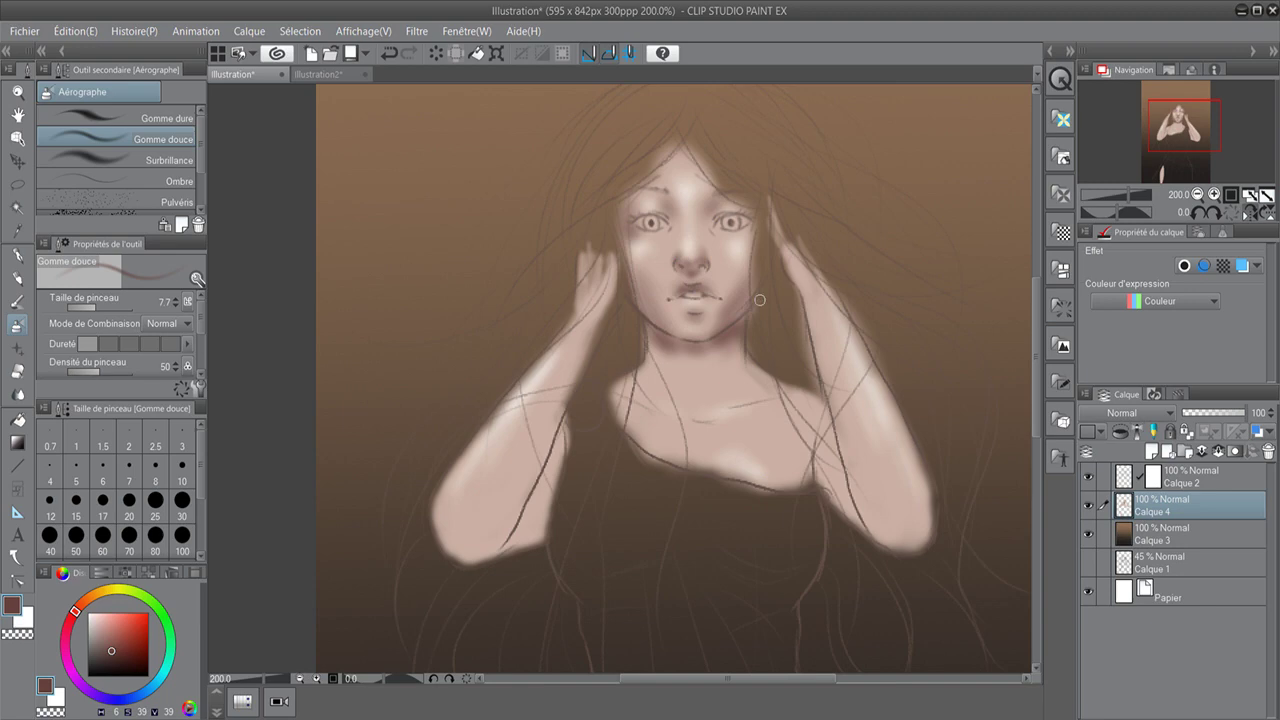
left_click_drag(648, 312, 648, 291)
Lighten the hairline and shade the outer left eye, lips, under-chin, brows and left of the chin
left_click_drag(678, 155, 666, 188)
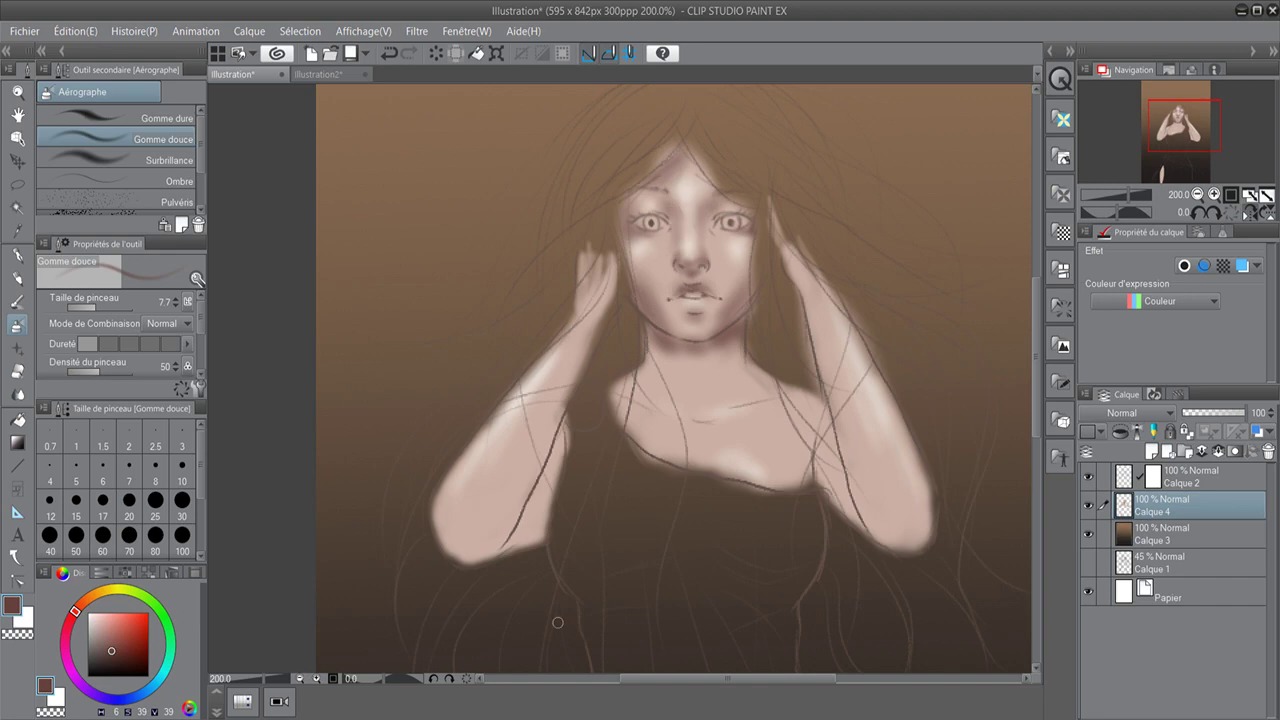
scroll(708, 215, "up", 2)
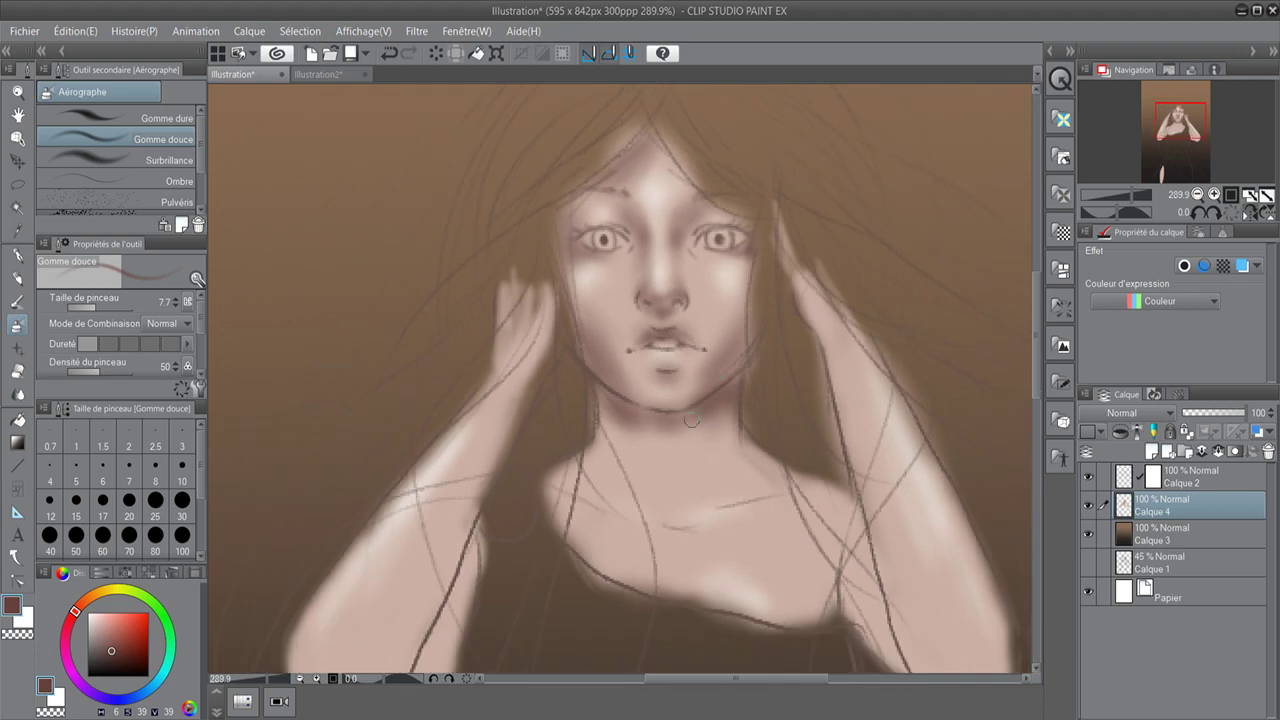
left_click_drag(572, 222, 566, 258)
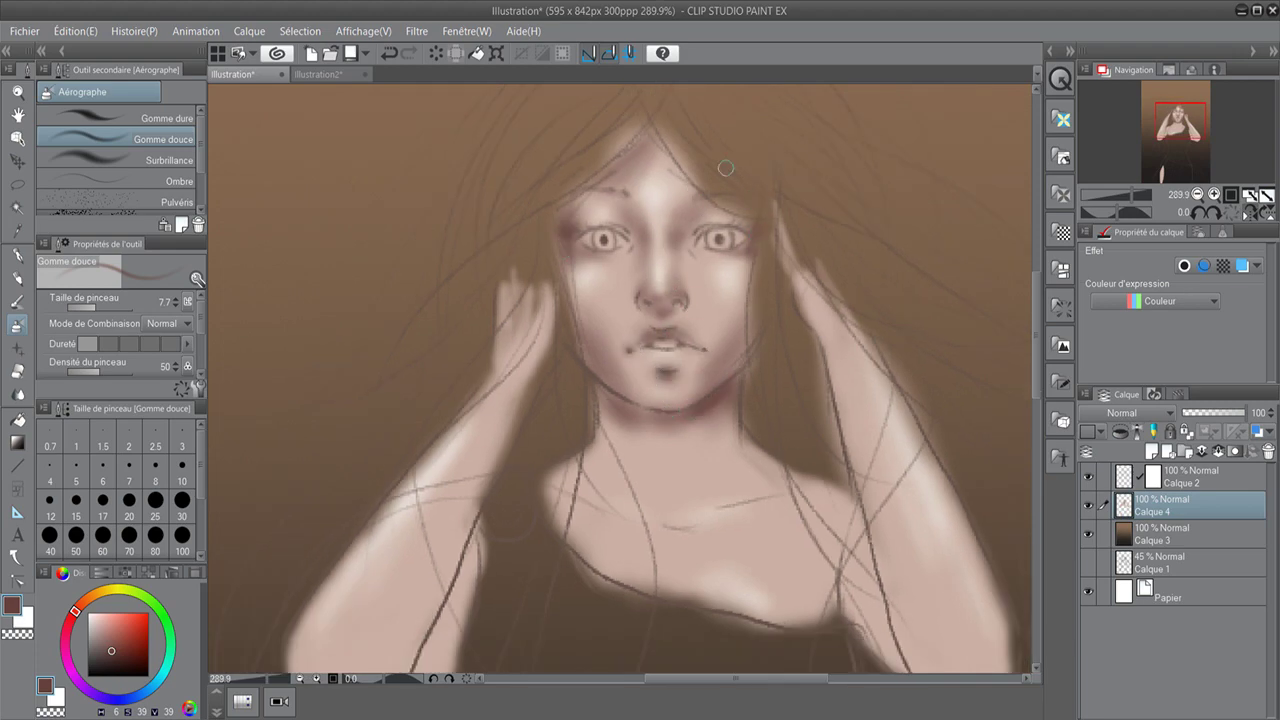
left_click_drag(648, 341, 674, 350)
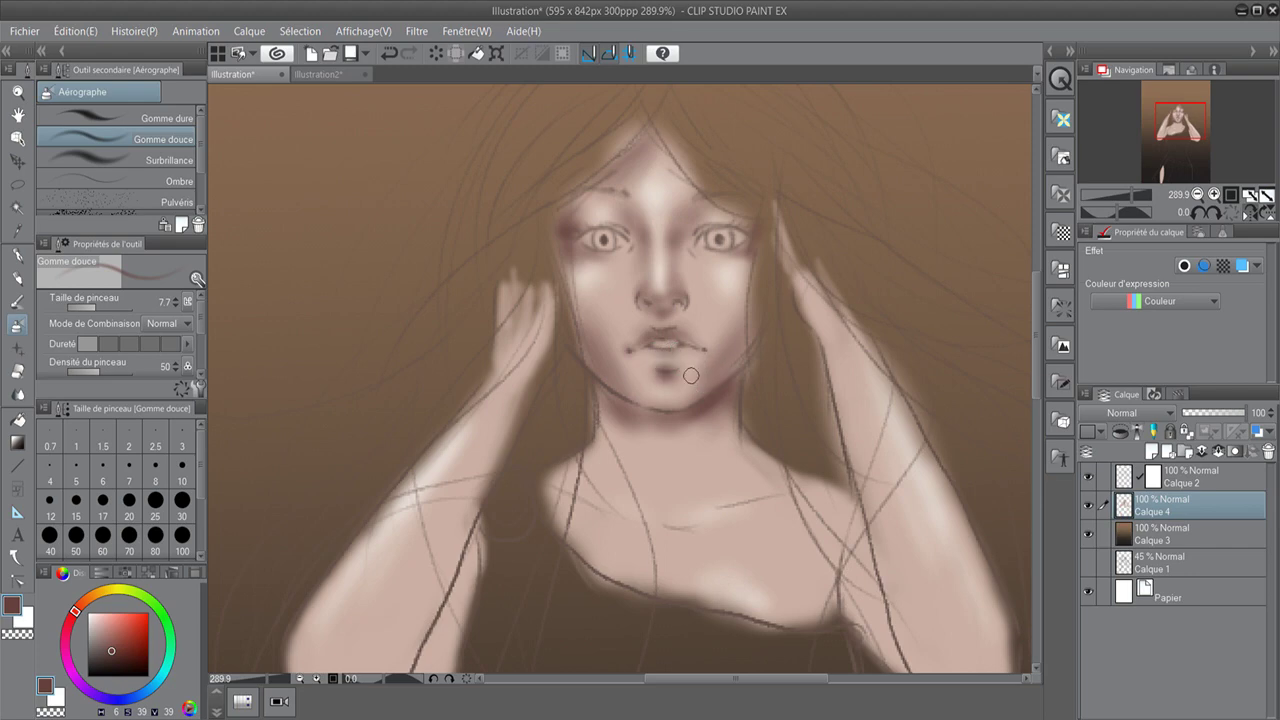
mouse_move(724, 420)
left_mouse_down()
mouse_move(660, 432)
mouse_move(600, 395)
mouse_move(640, 450)
mouse_move(651, 431)
left_mouse_up()
mouse_move(593, 200)
left_mouse_down()
mouse_move(640, 214)
mouse_move(696, 205)
left_mouse_up()
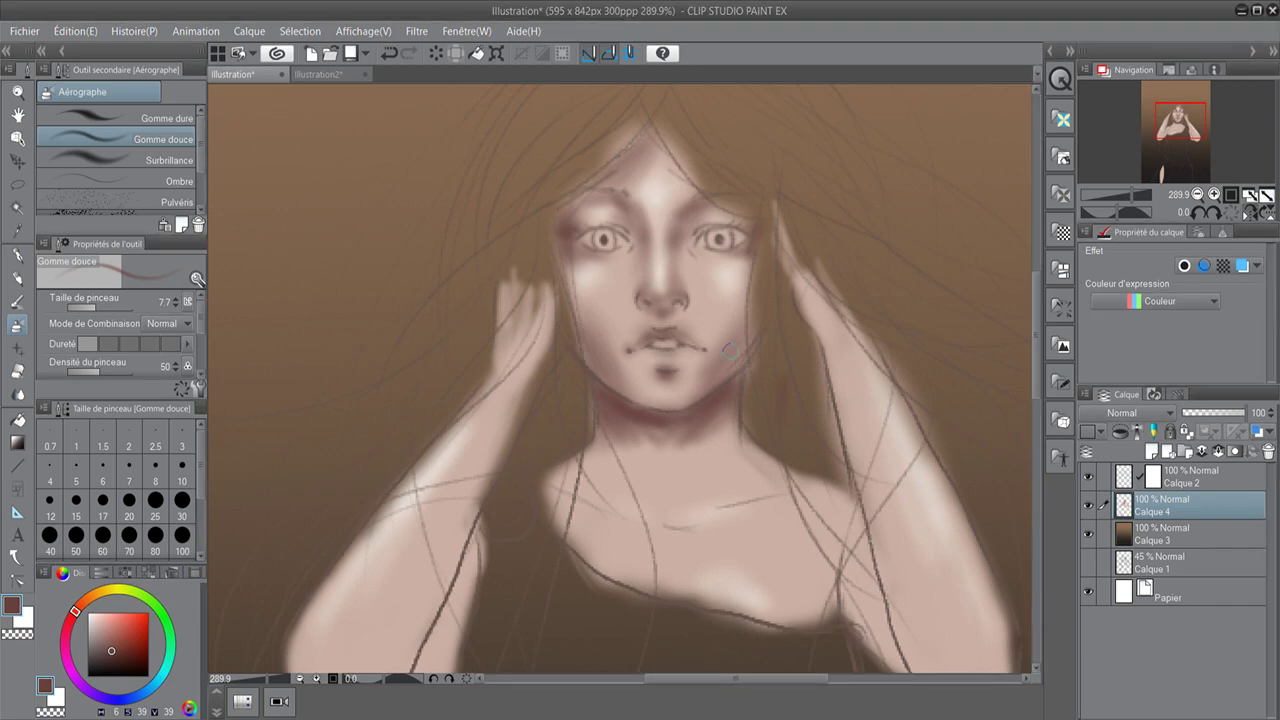
left_click_drag(605, 362, 630, 395)
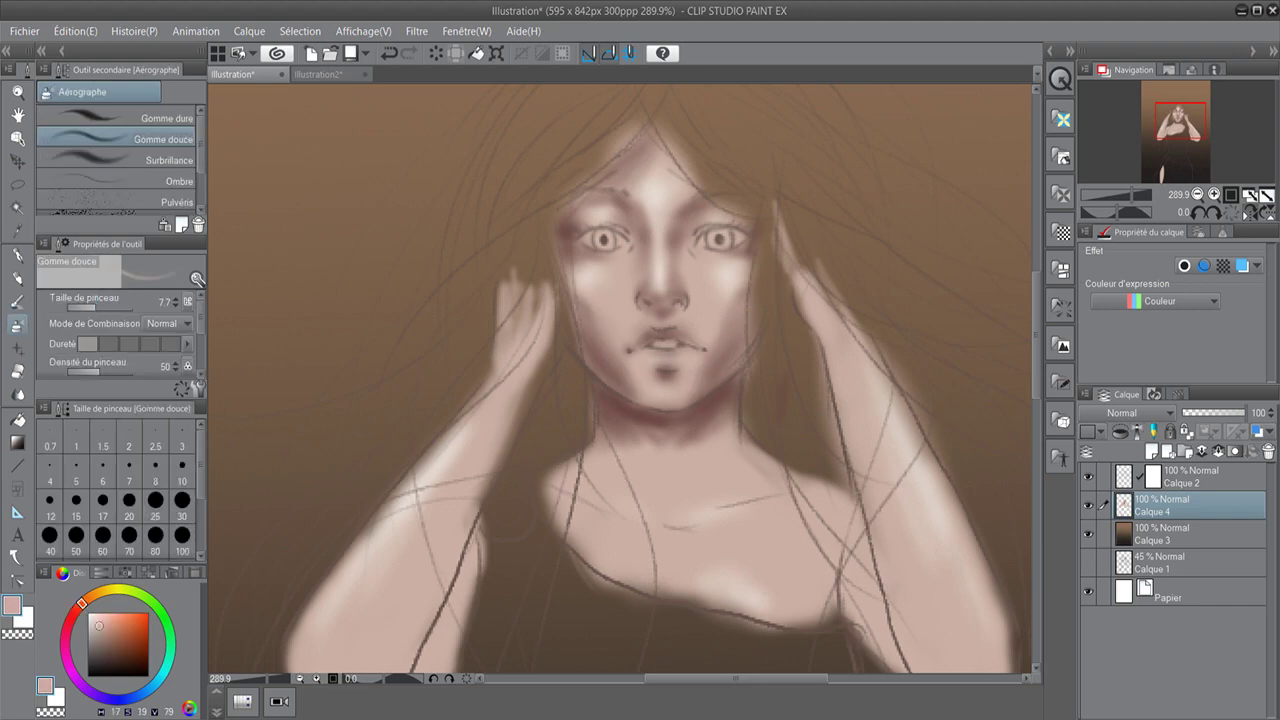
Switch to the Pinceau Adoucir brush and paint both irises purple
scroll(364, 665, "up", 2)
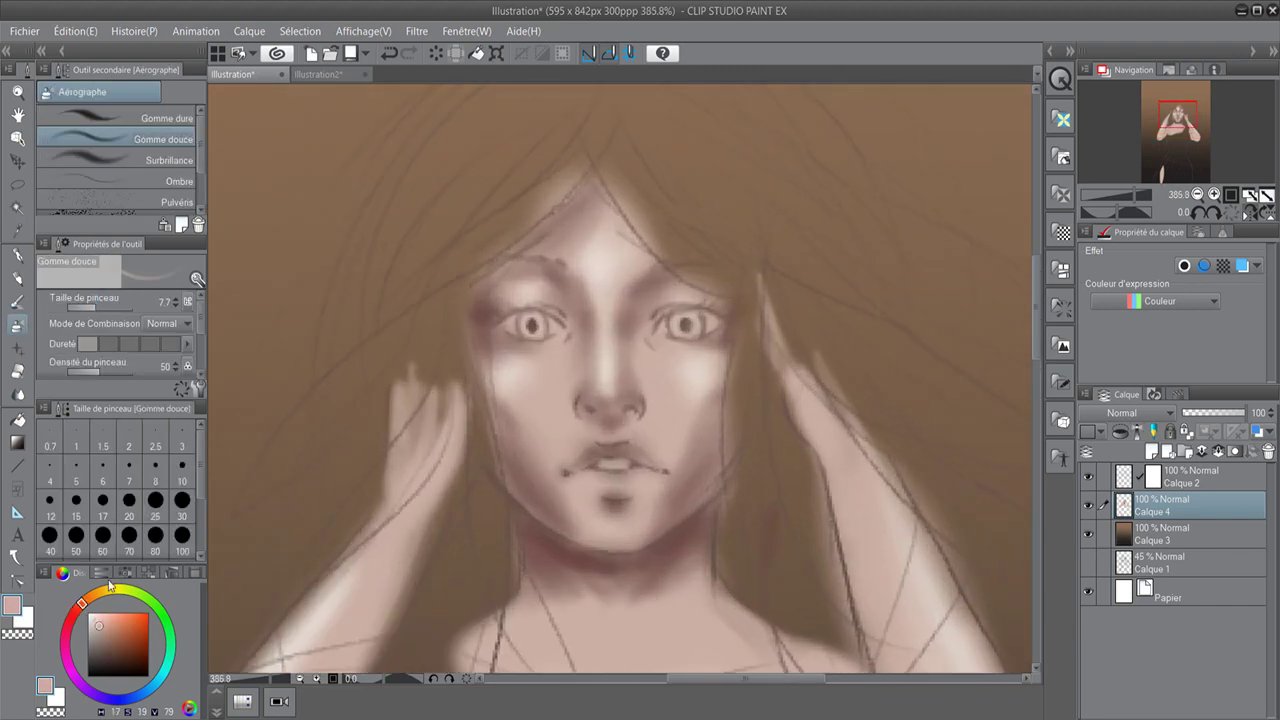
left_click(662, 322, "alt")
key("b")
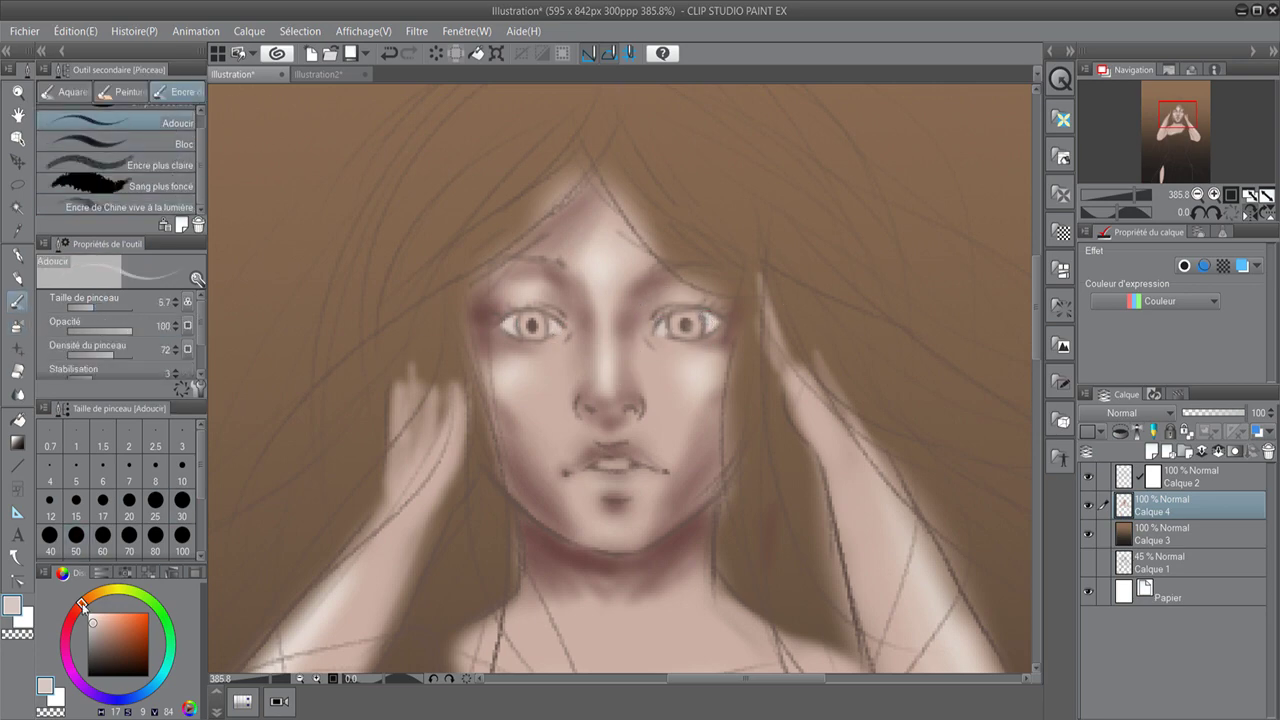
left_click_drag(82, 604, 76, 666)
left_click(128, 648)
left_click_drag(528, 322, 531, 329)
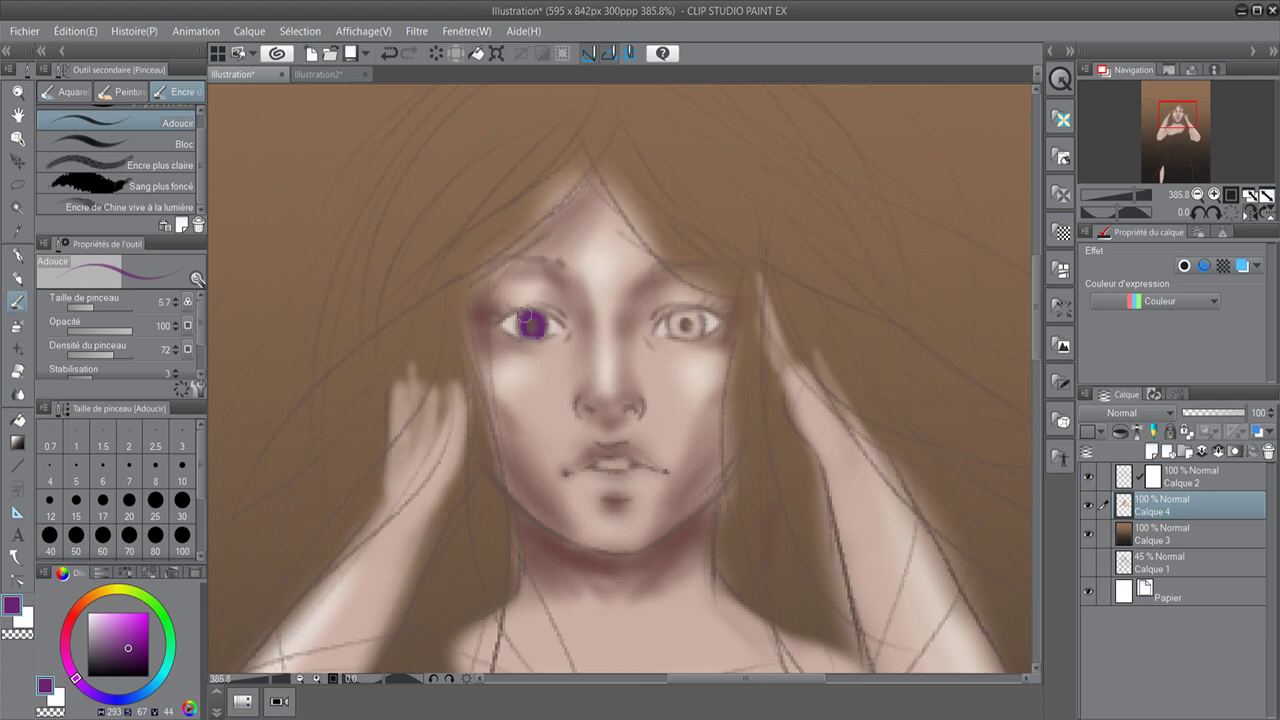
left_click_drag(676, 316, 696, 330)
Reset the main drawing colour back to black
key("d")
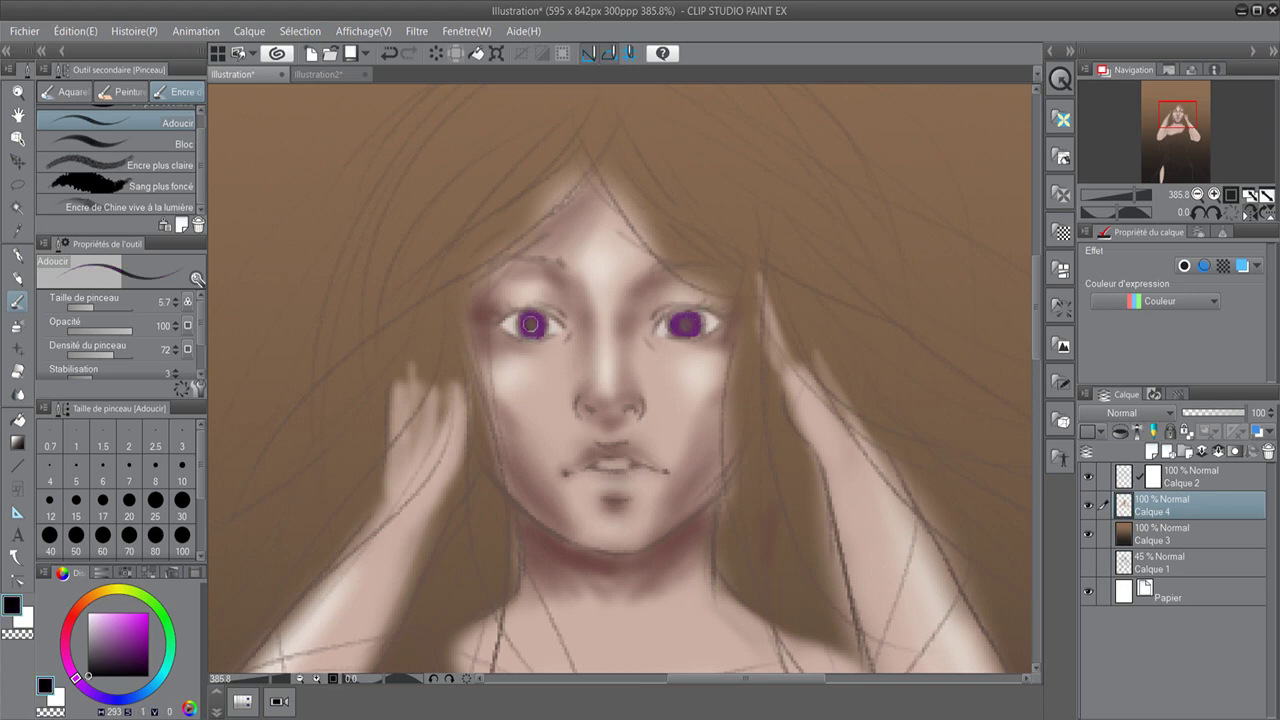
left_click(510, 321, "alt")
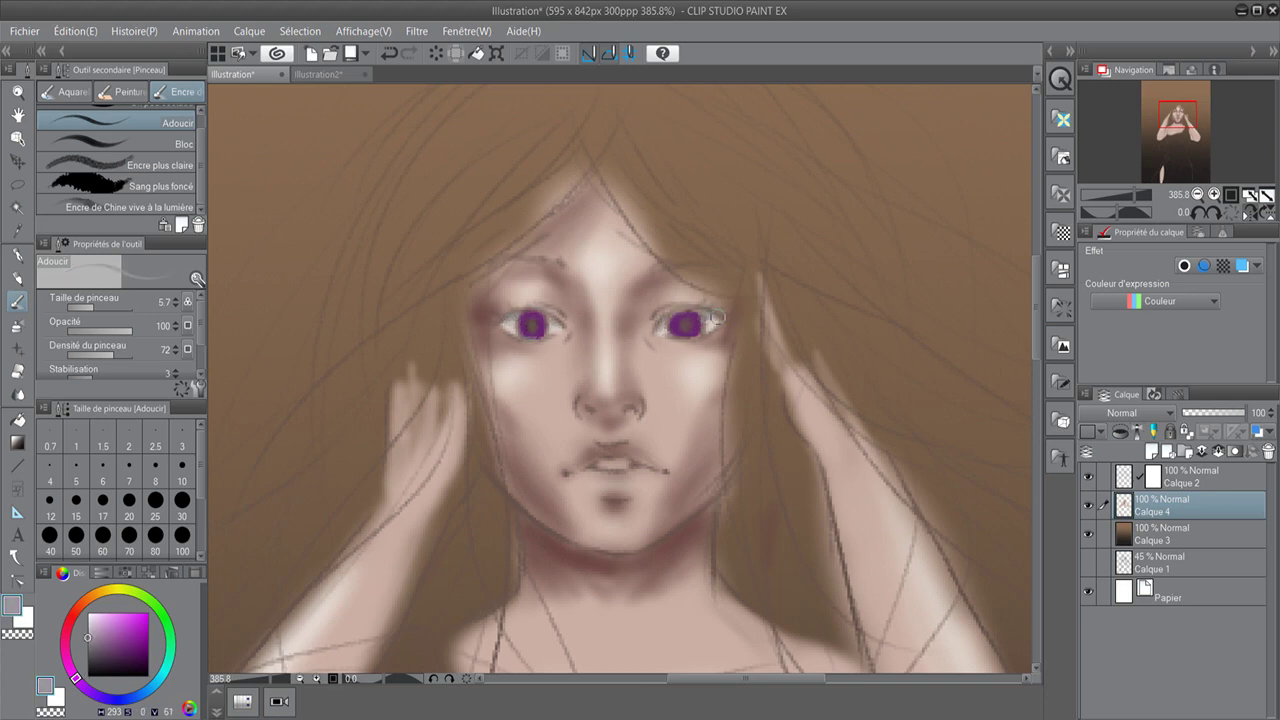
left_click_drag(1097, 457, 1145, 518)
key("d")
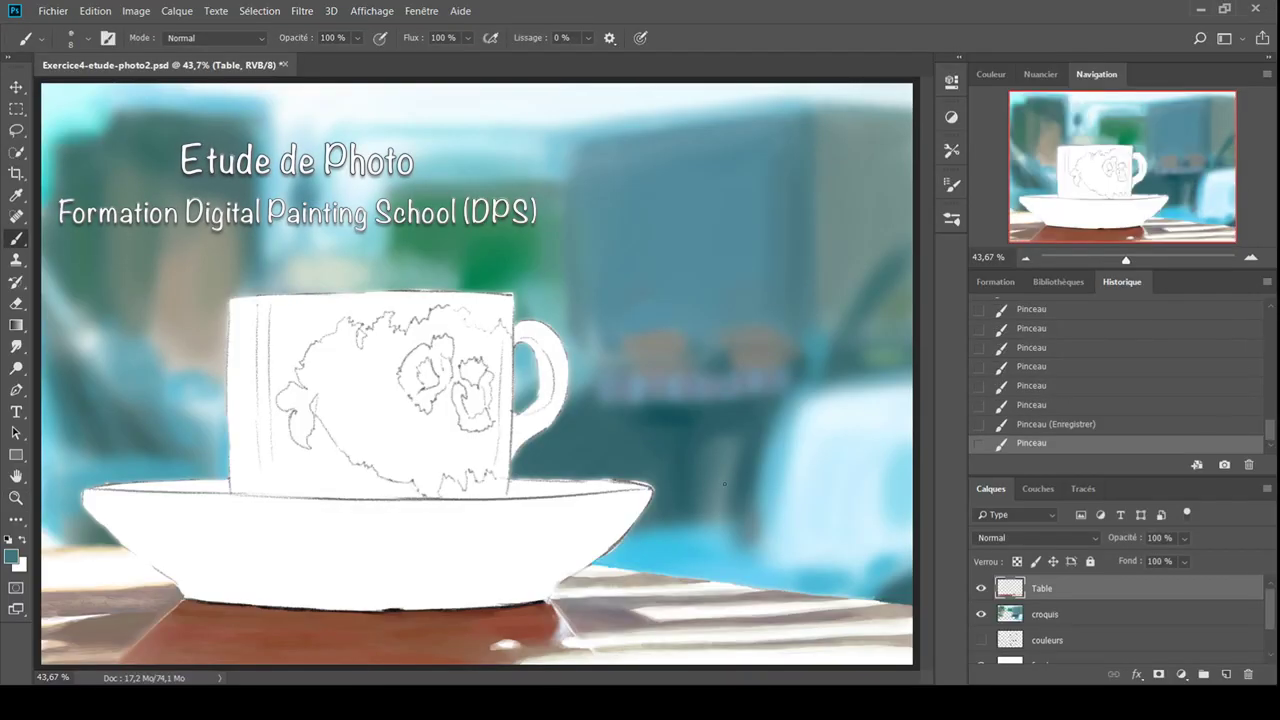
Lasso the saucer and brush it brown on the Table layer
mouse_move(100, 492)
left_mouse_down()
mouse_move(575, 610)
mouse_move(600, 575)
left_mouse_up()
left_click_drag(597, 580, 618, 548)
left_click_drag(614, 553, 628, 527)
key("b")
left_click_drag(250, 540, 493, 655)
At 11% brush opacity, darken the saucer's lower edge and lighten its top
key("bracketleft")
key("bracketleft")
key("bracketleft")
key("1")
key("1")
mouse_move(214, 594)
left_mouse_down()
mouse_move(440, 600)
mouse_move(540, 570)
left_mouse_up()
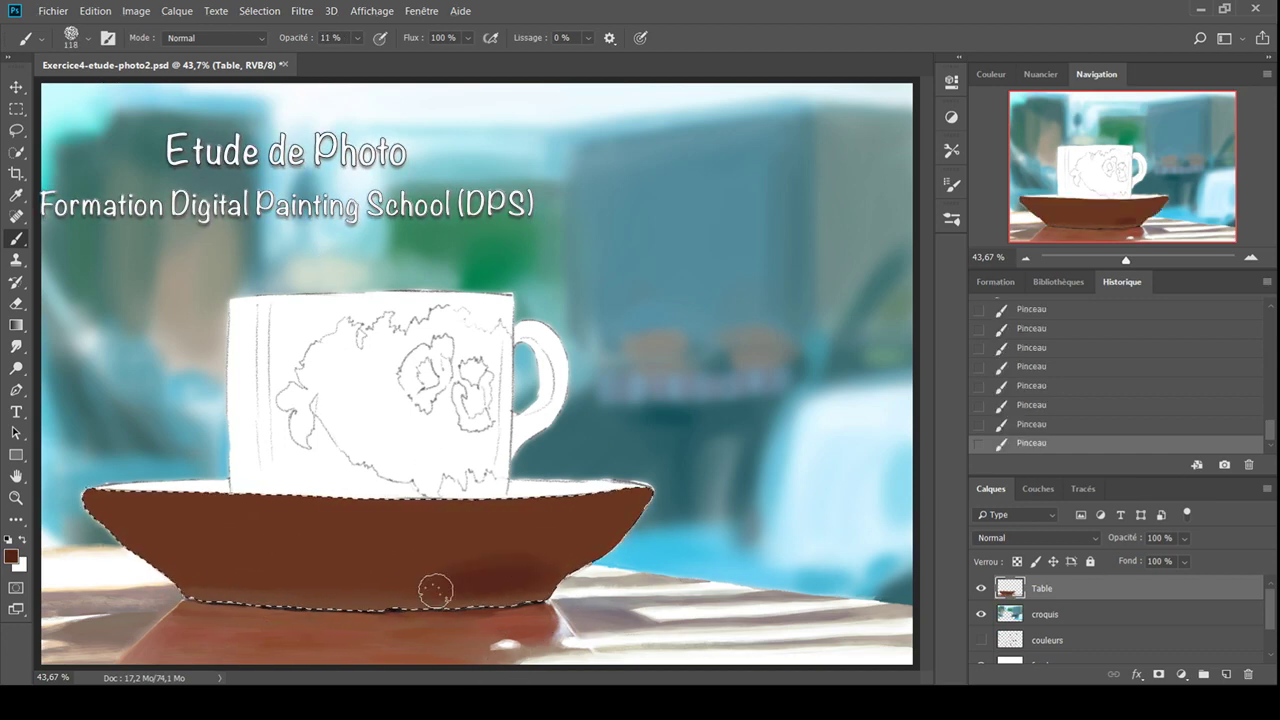
left_click_drag(434, 589, 538, 597)
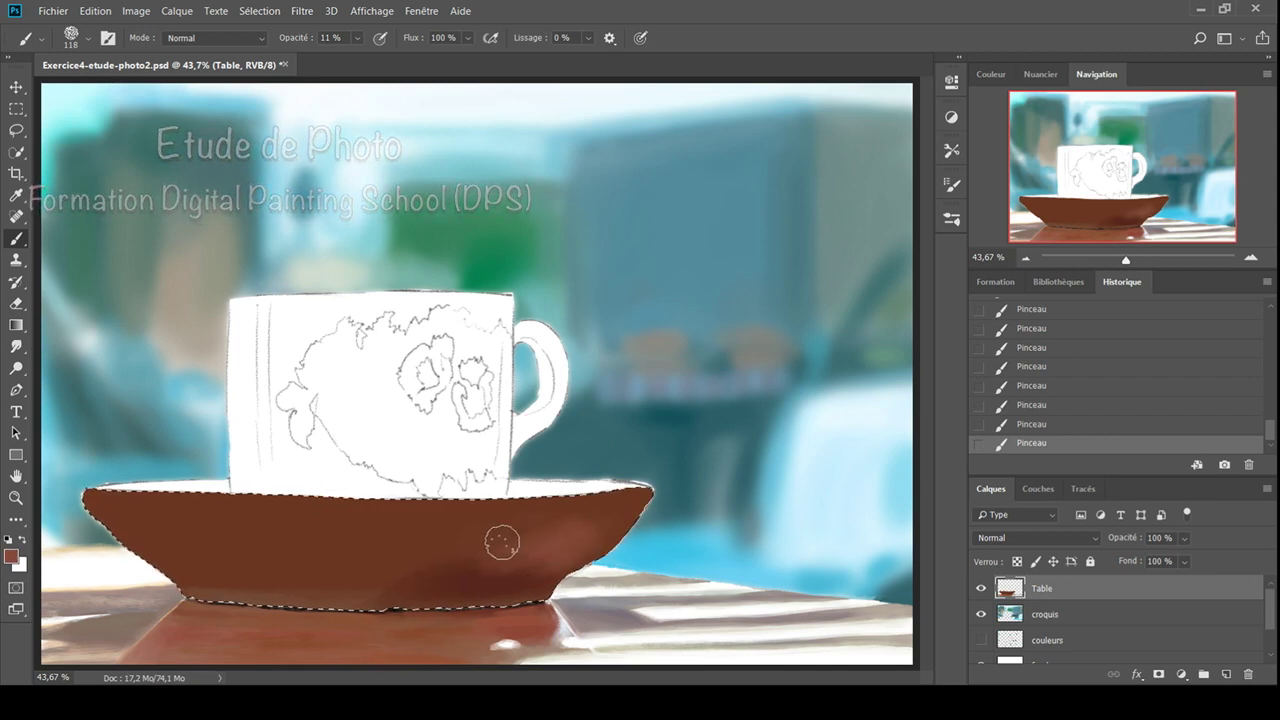
left_click_drag(500, 537, 478, 543)
At 14% opacity with a smaller brush, even out the brown and repaint the saucer's left side
key("bracketleft")
key("bracketleft")
key("bracketleft")
key("1")
key("4")
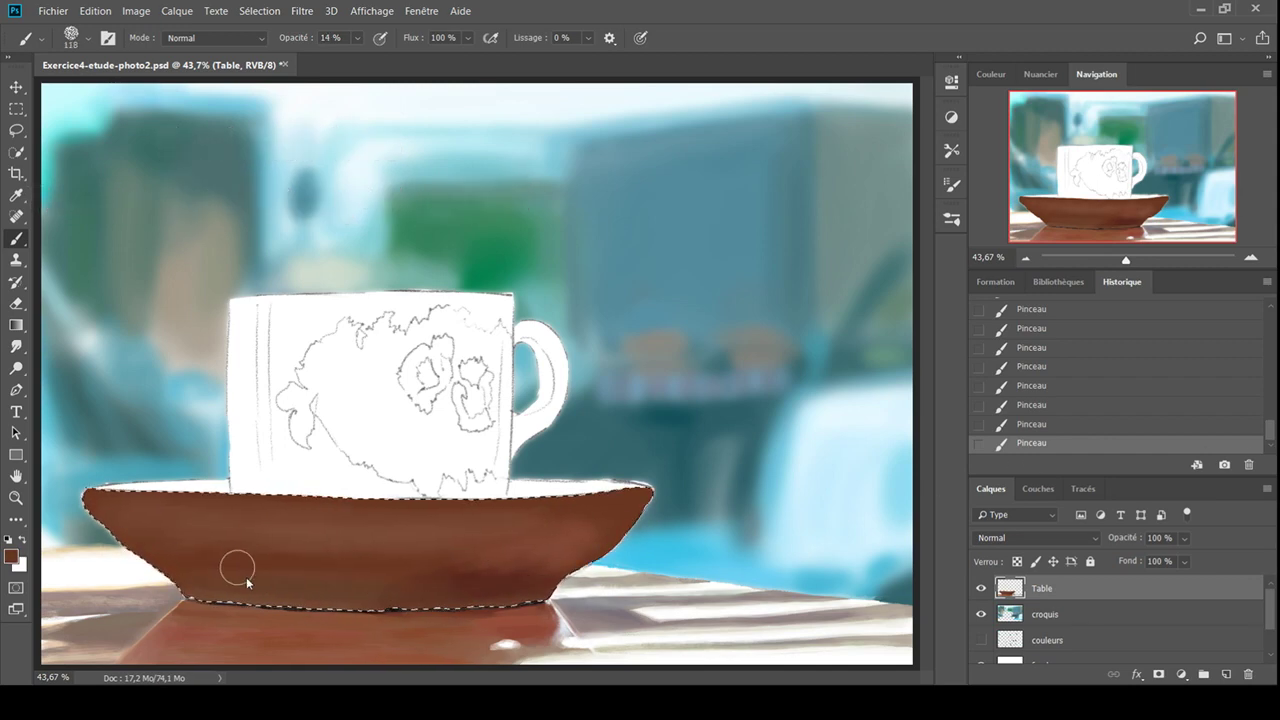
left_click_drag(247, 582, 277, 537)
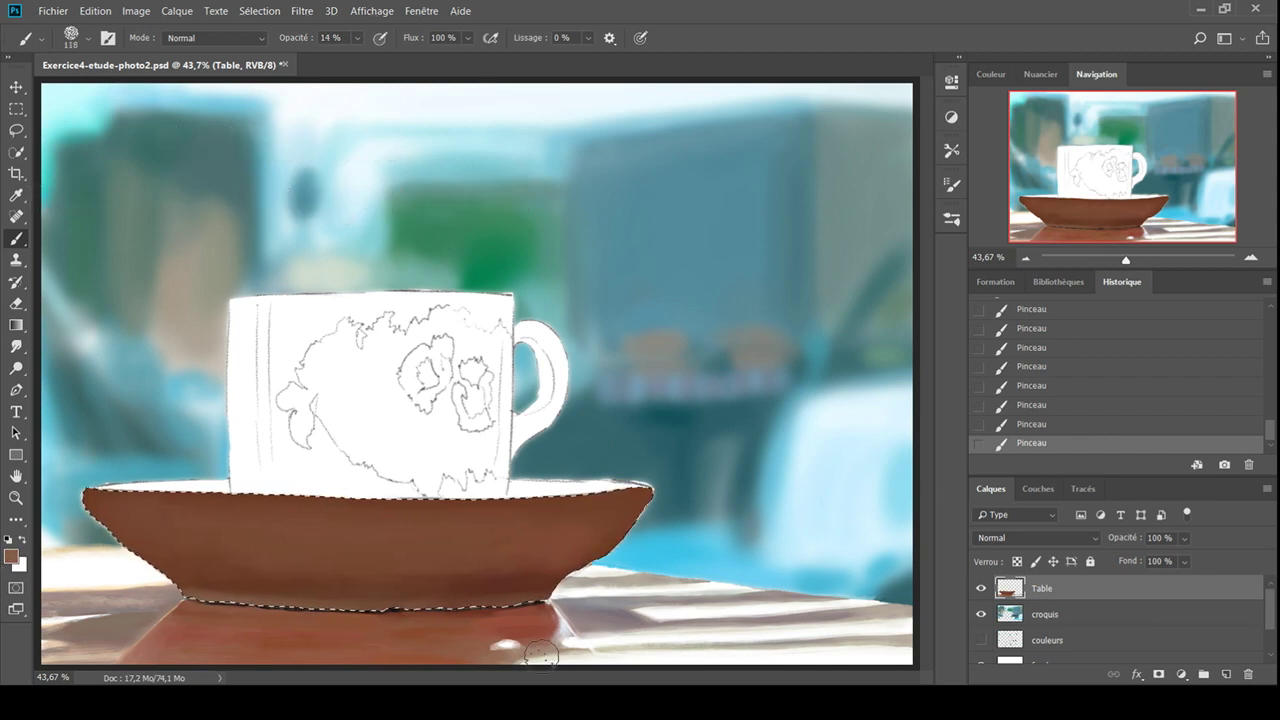
mouse_move(457, 563)
left_mouse_down()
mouse_move(557, 566)
mouse_move(323, 566)
left_mouse_up()
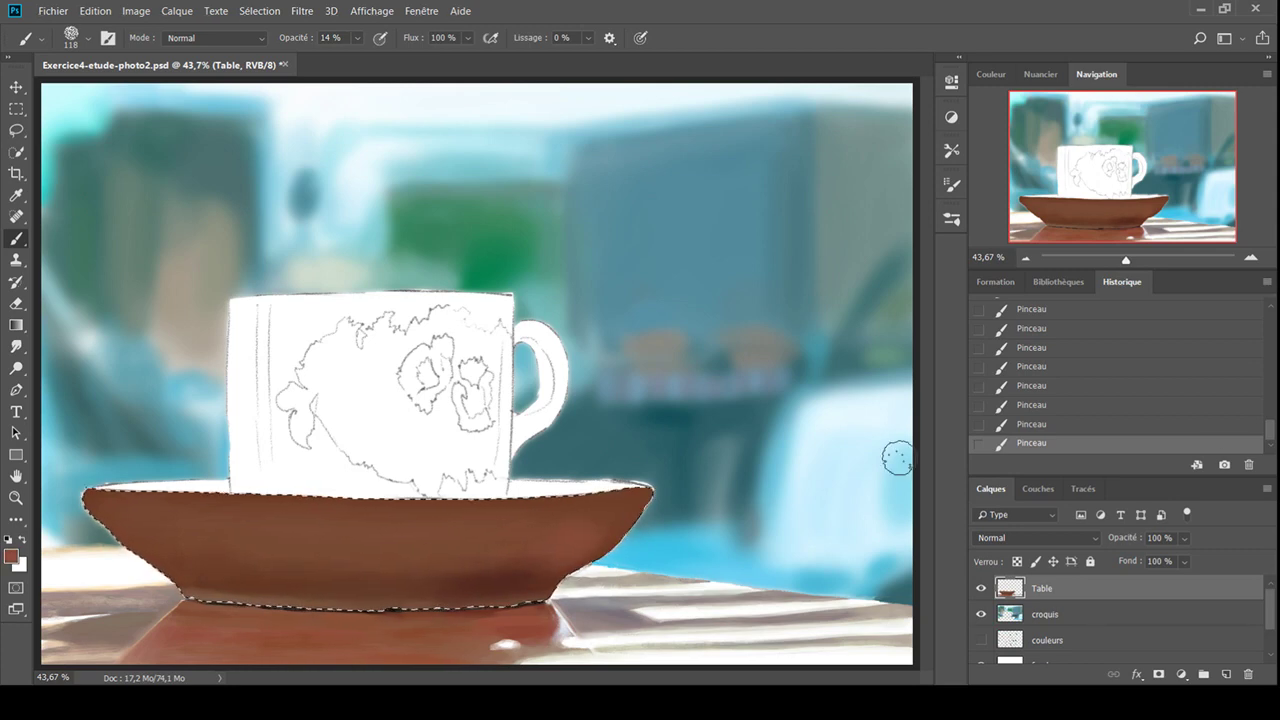
left_click_drag(114, 500, 183, 543)
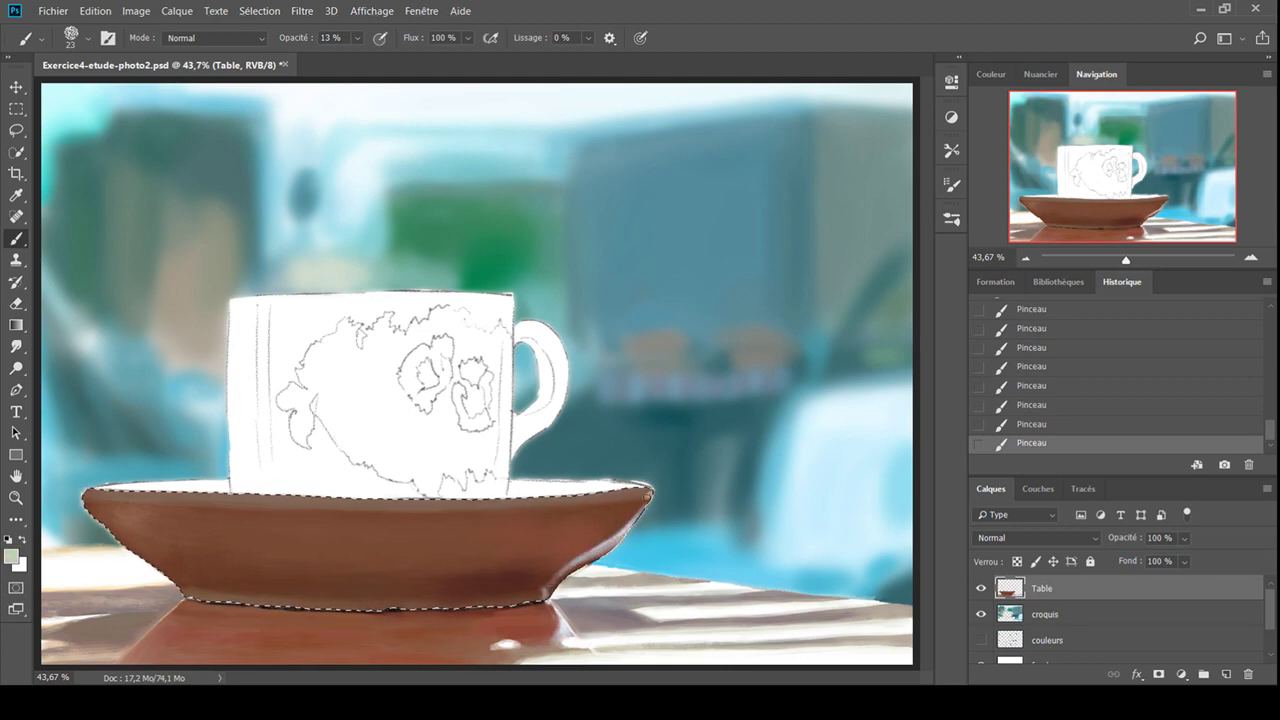
Sample the saucer's brown from its left edge and clear the selection with Ctrl+D
left_click(632, 484, "alt")
key("bracketleft")
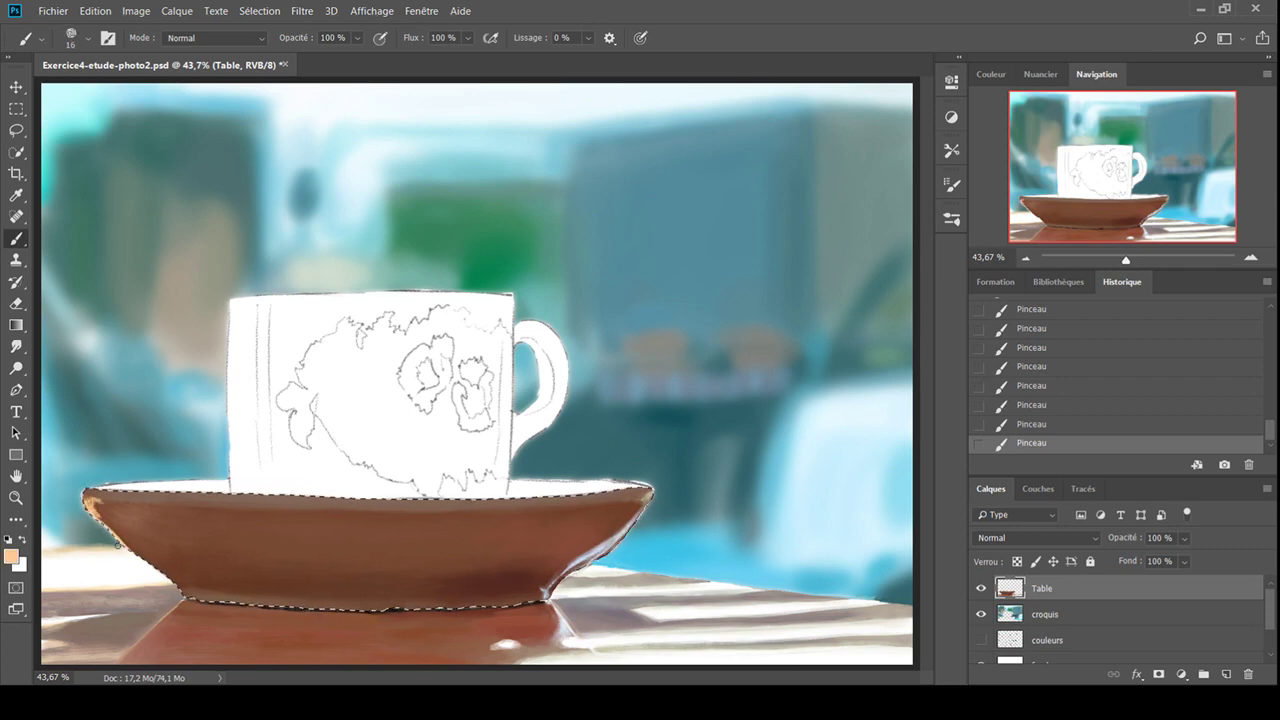
left_click(120, 502, "alt")
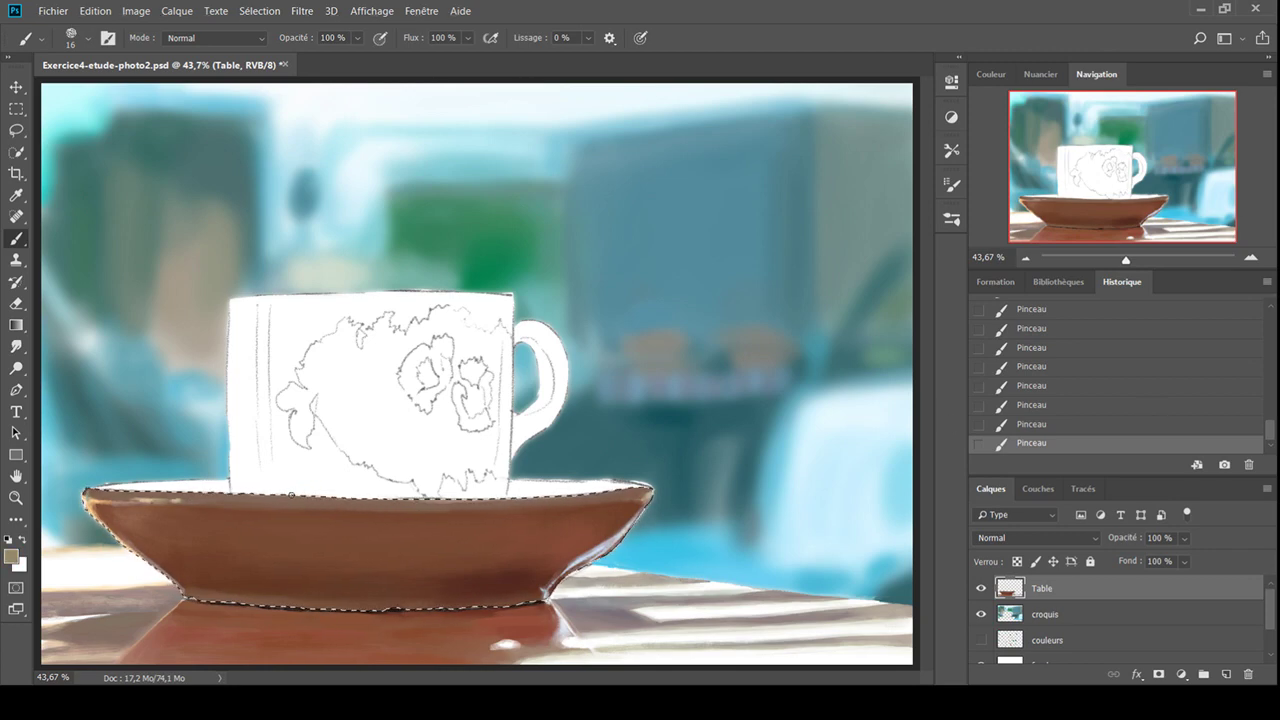
key("ctrl+d")
Touch up the edge at the cup's bottom and sample the saucer's brown
key("l")
key("b")
left_click_drag(400, 504, 486, 504)
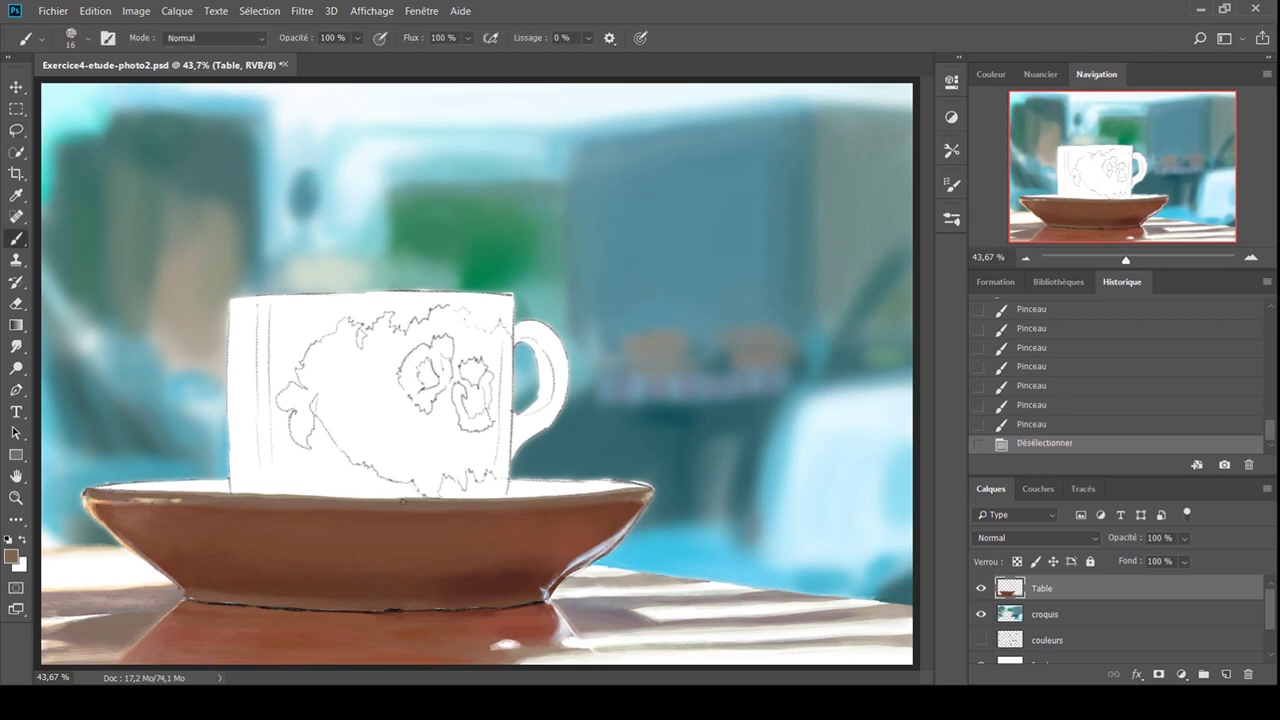
left_click(207, 521, "alt")
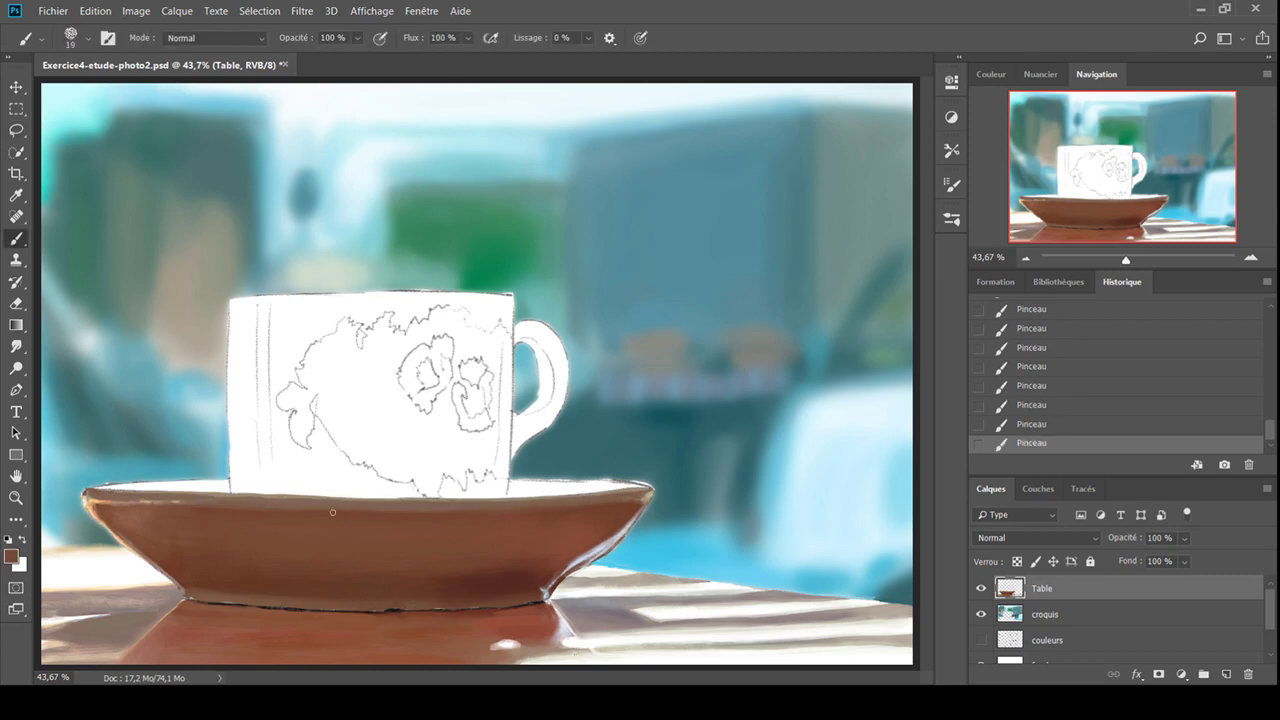
Paint a dark line along the saucer's base and repaint the table reflection beneath it
scroll(414, 617, "up", 5)
mouse_move(380, 580)
left_mouse_down()
mouse_move(614, 576)
mouse_move(390, 580)
left_mouse_up()
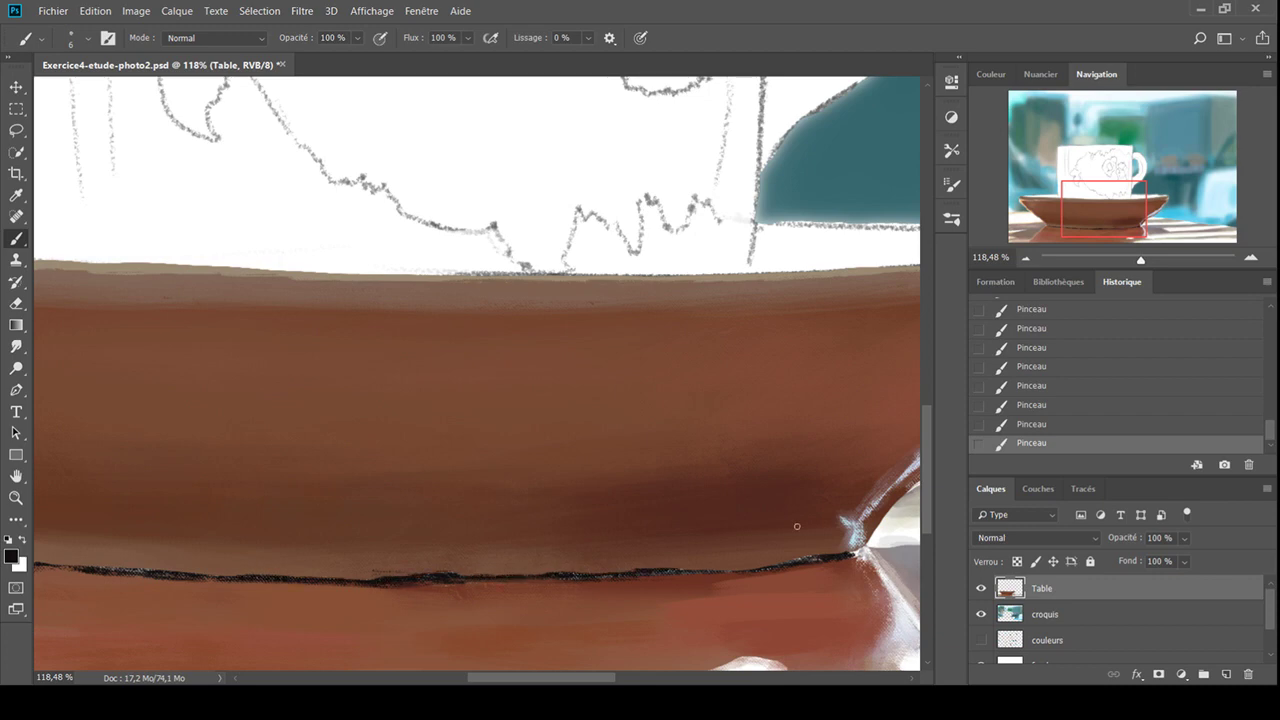
left_click_drag(646, 573, 90, 566)
left_click(440, 573, "alt")
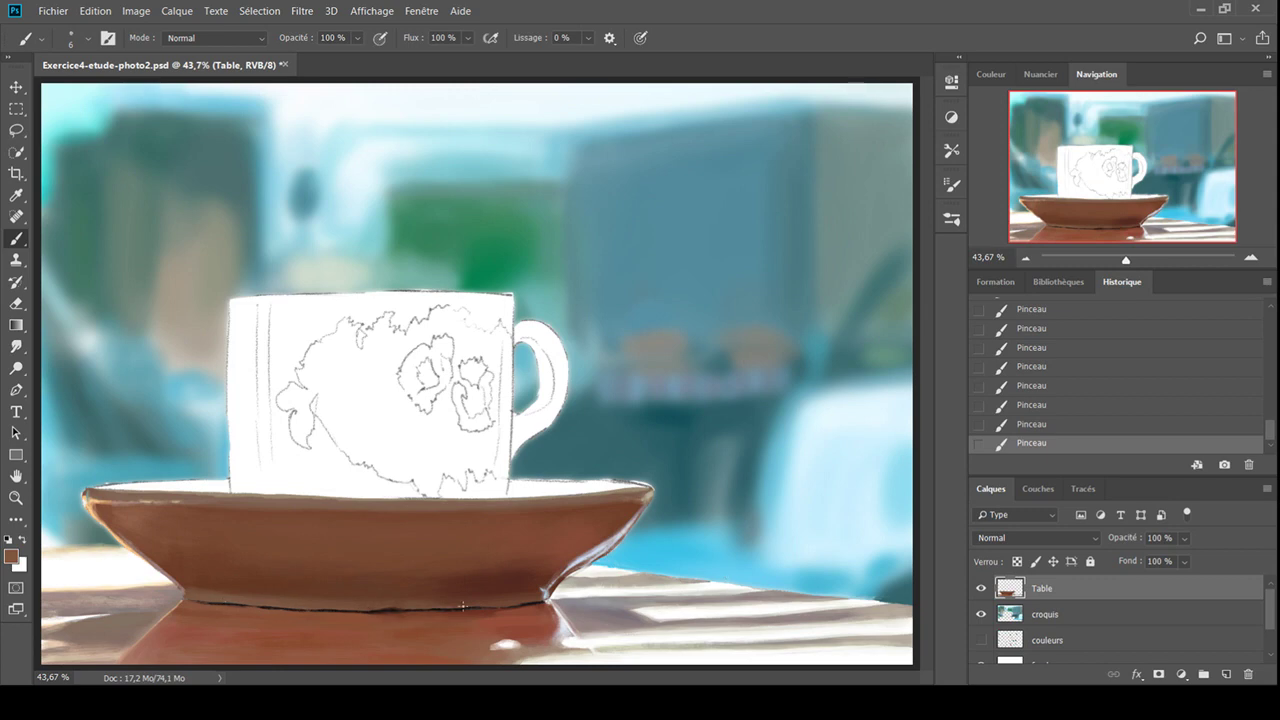
left_click(369, 620, "alt")
left_click_drag(400, 615, 510, 607)
Lasso a thin strip along the saucer's left rim and paint it a pale colour
key("2")
key("1")
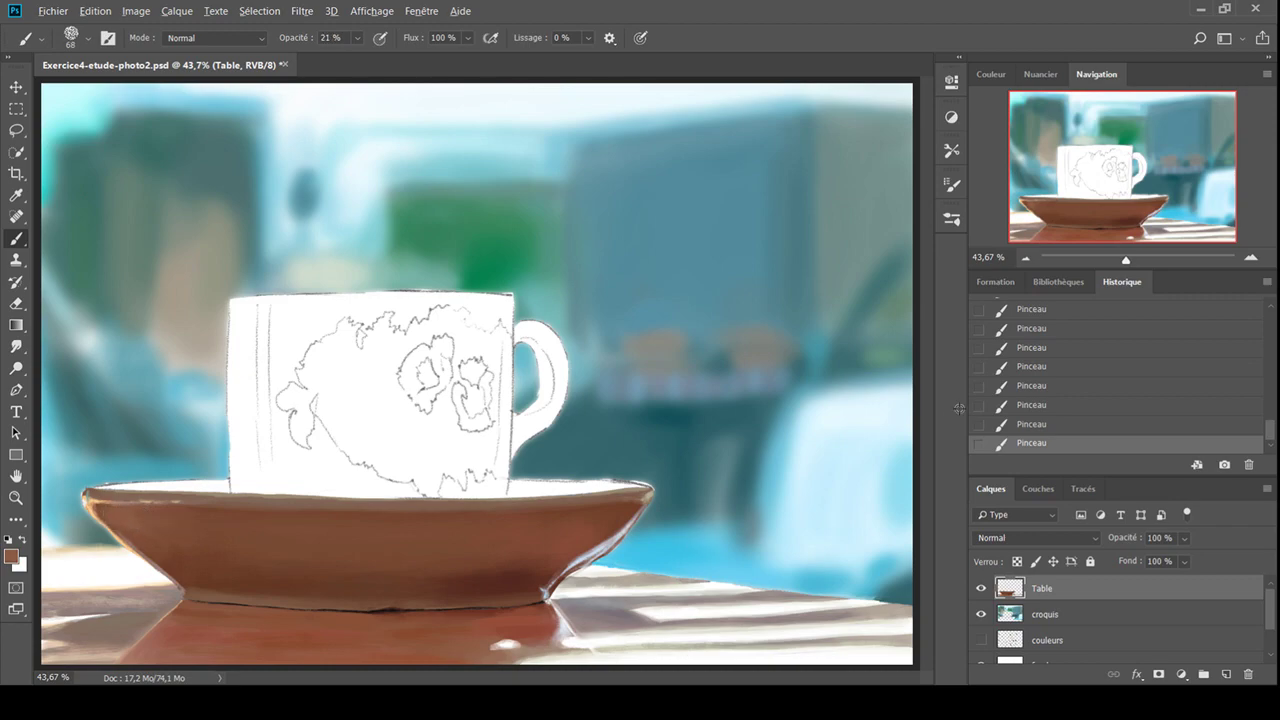
key("l")
mouse_move(90, 488)
left_mouse_down()
mouse_move(226, 486)
mouse_move(60, 484)
left_mouse_up()
key("b")
scroll(199, 500, "up", 2)
key("0")
key("bracketleft")
key("bracketleft")
key("bracketleft")
left_click(100, 482, "alt")
mouse_move(200, 472)
left_mouse_down()
mouse_move(60, 484)
mouse_move(78, 475)
left_mouse_up()
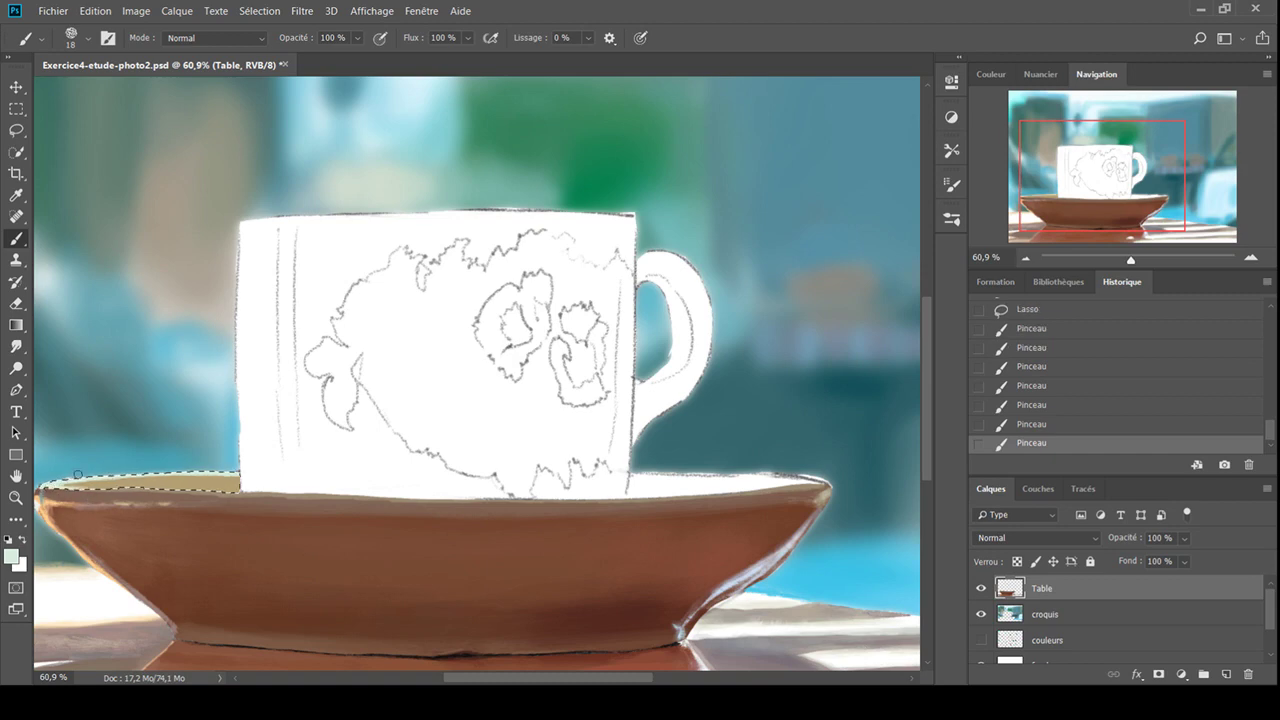
Lasso the saucer's left rim strip, repaint it, and deselect
left_click(78, 475, "alt")
key("l")
left_click_drag(240, 474, 40, 488)
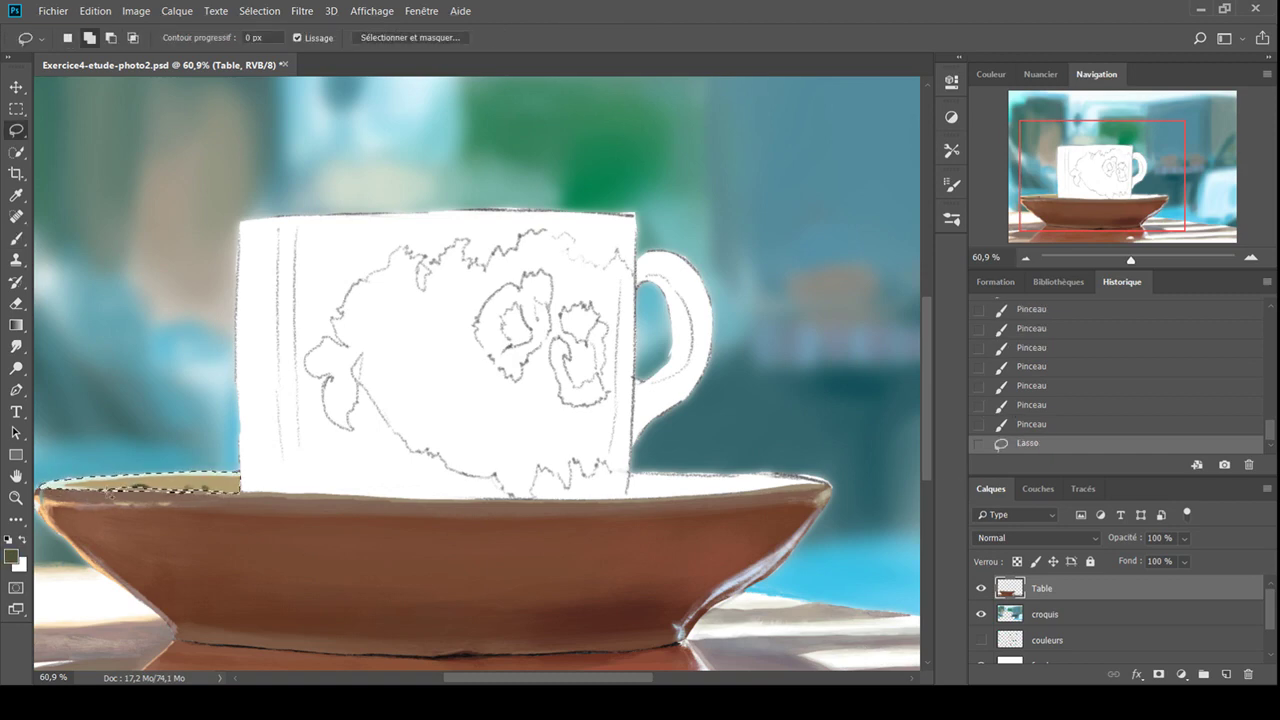
key("b")
left_click_drag(200, 486, 68, 490)
key("l")
key("ctrl+d")
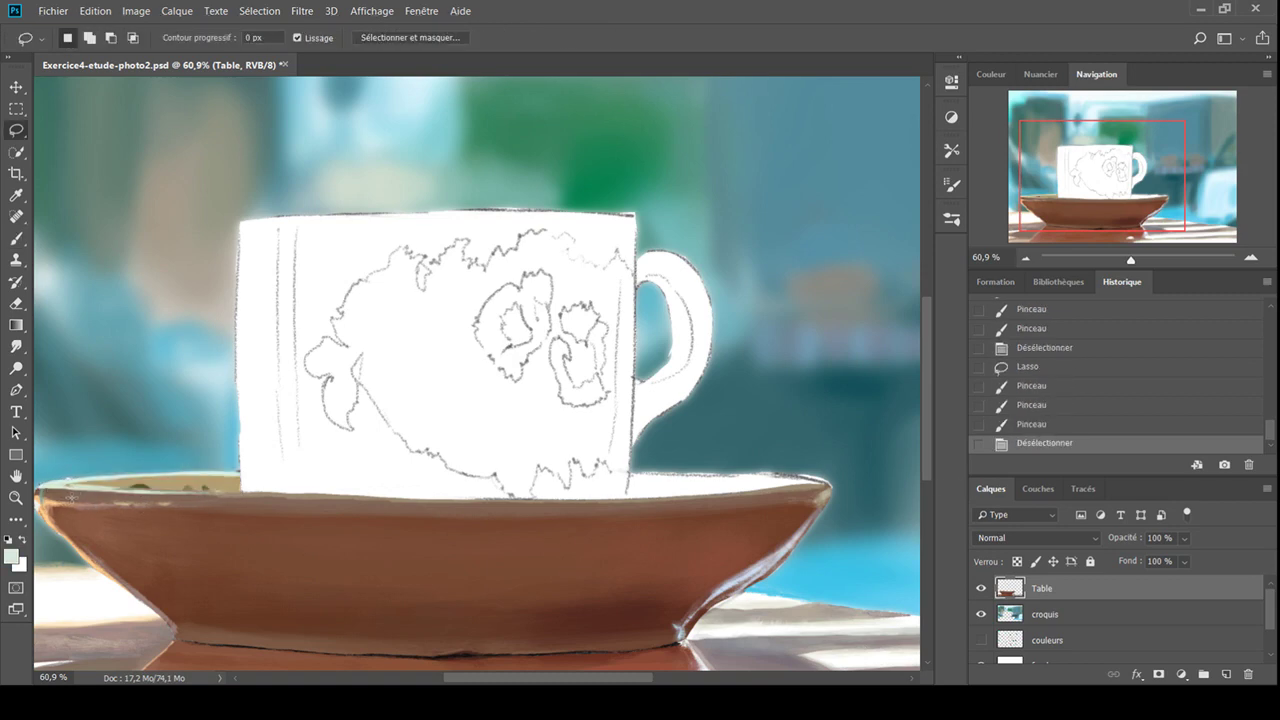
Undo and redo the rim strokes, test a teal stroke, undo it, and fit the painting on screen
key("ctrl+z")
key("ctrl+z")
key("ctrl+z")
key("ctrl+z")
key("ctrl+z")
key("ctrl+z")
key("ctrl+z")
key("ctrl+z")
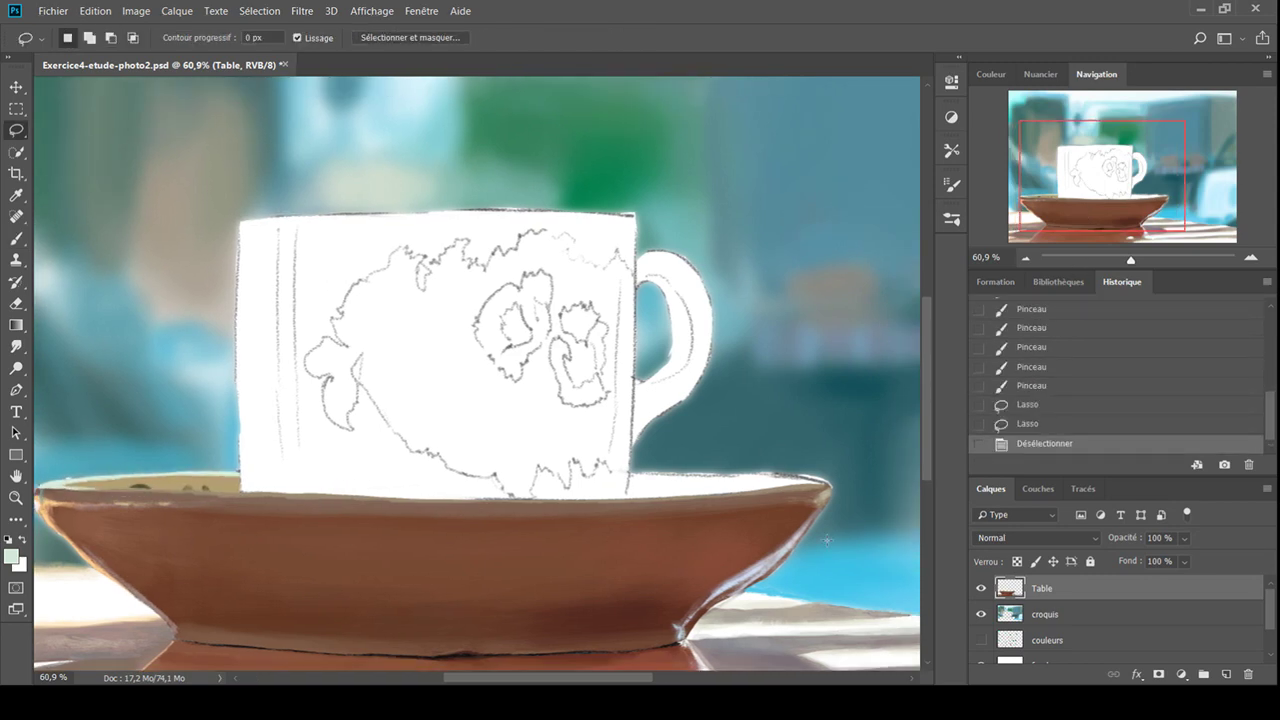
key("b")
key("ctrl+shift+z")
key("ctrl+shift+z")
key("ctrl+shift+z")
key("ctrl+shift+z")
key("ctrl+shift+z")
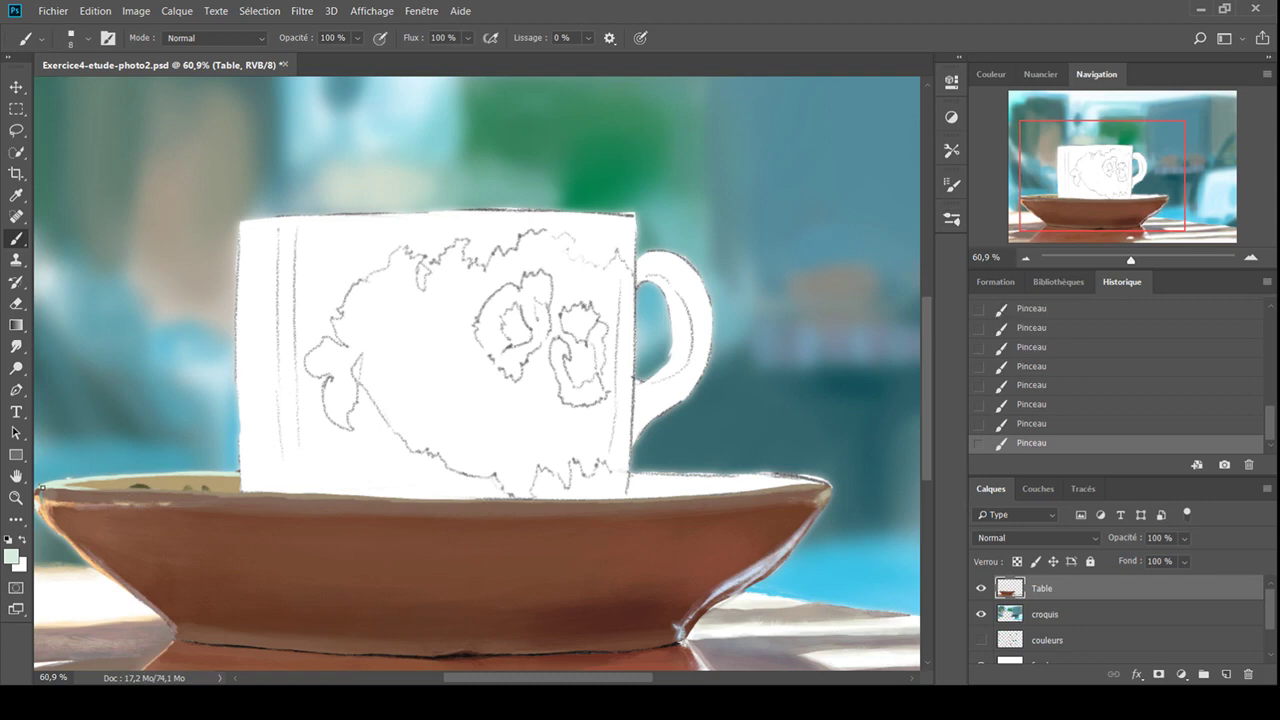
left_click(86, 504, "alt")
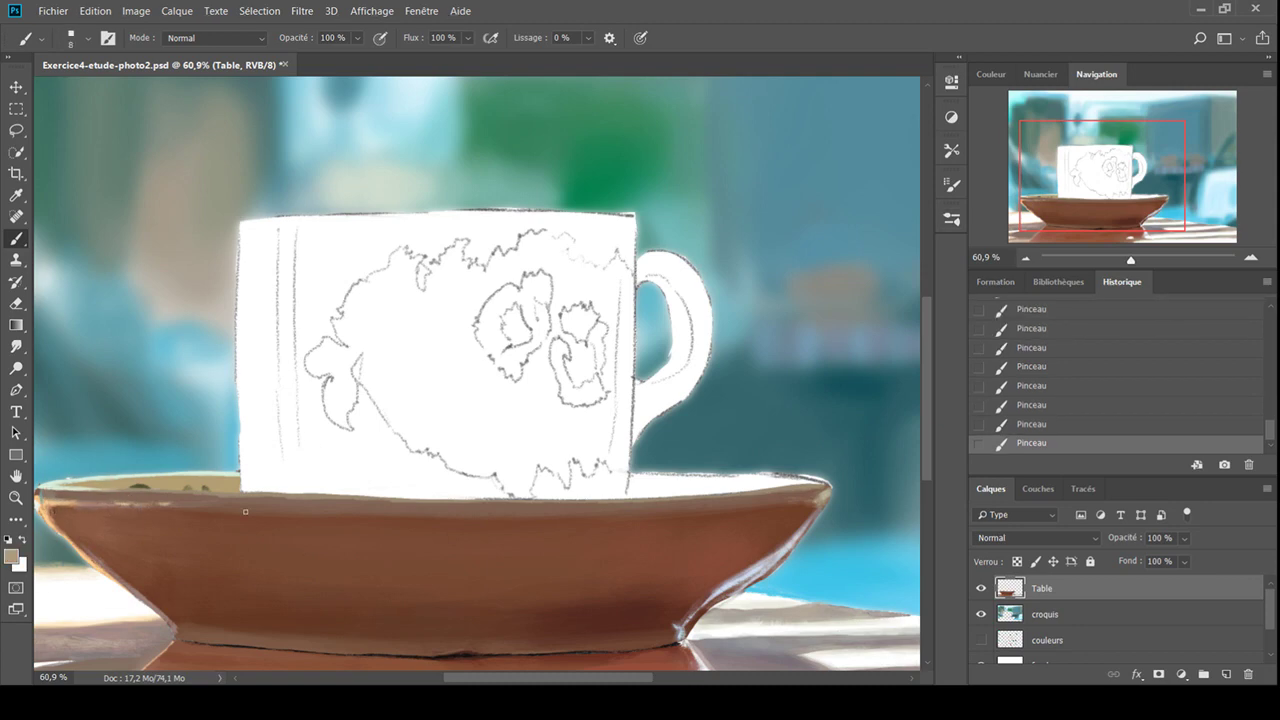
left_click(39, 480, "alt")
left_click_drag(39, 480, 97, 470)
key("ctrl+z")
key("ctrl+z")
key("ctrl+z")
key("ctrl+0")
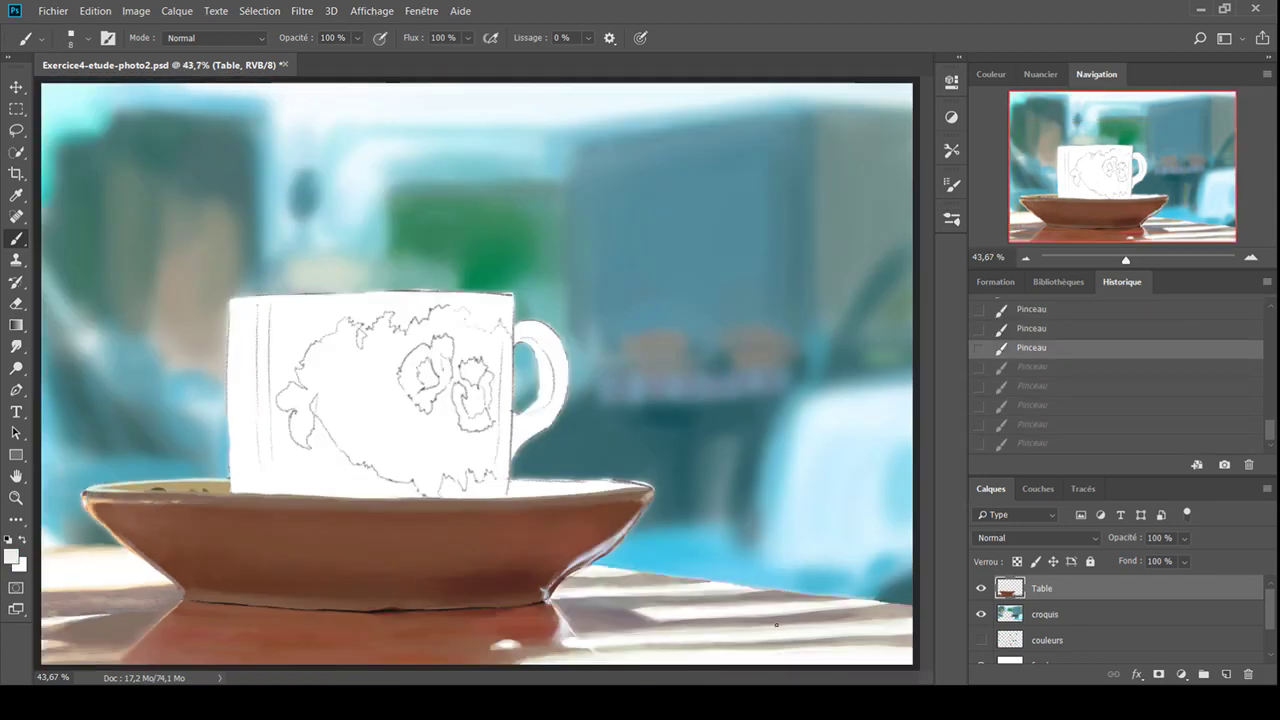
Lasso the saucer's inner rim strip to the right of the cup
key("l")
left_click_drag(508, 494, 650, 488)
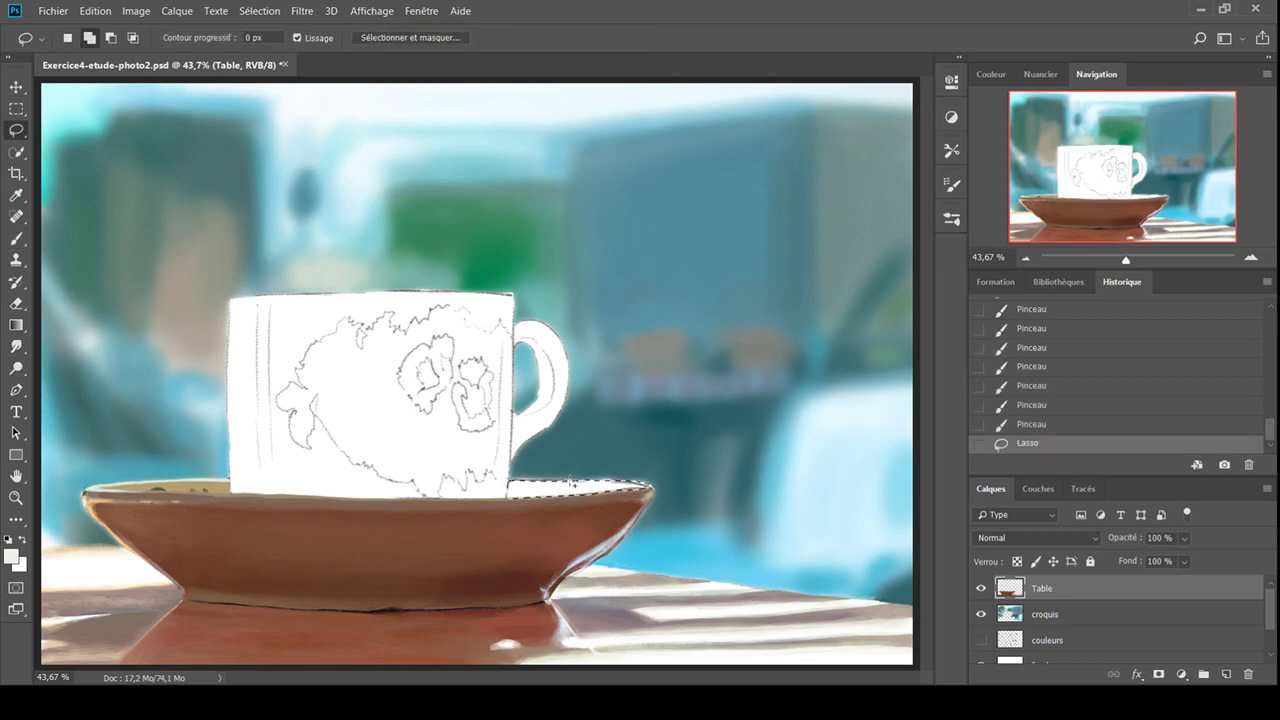
left_click_drag(506, 490, 645, 486)
key("b")
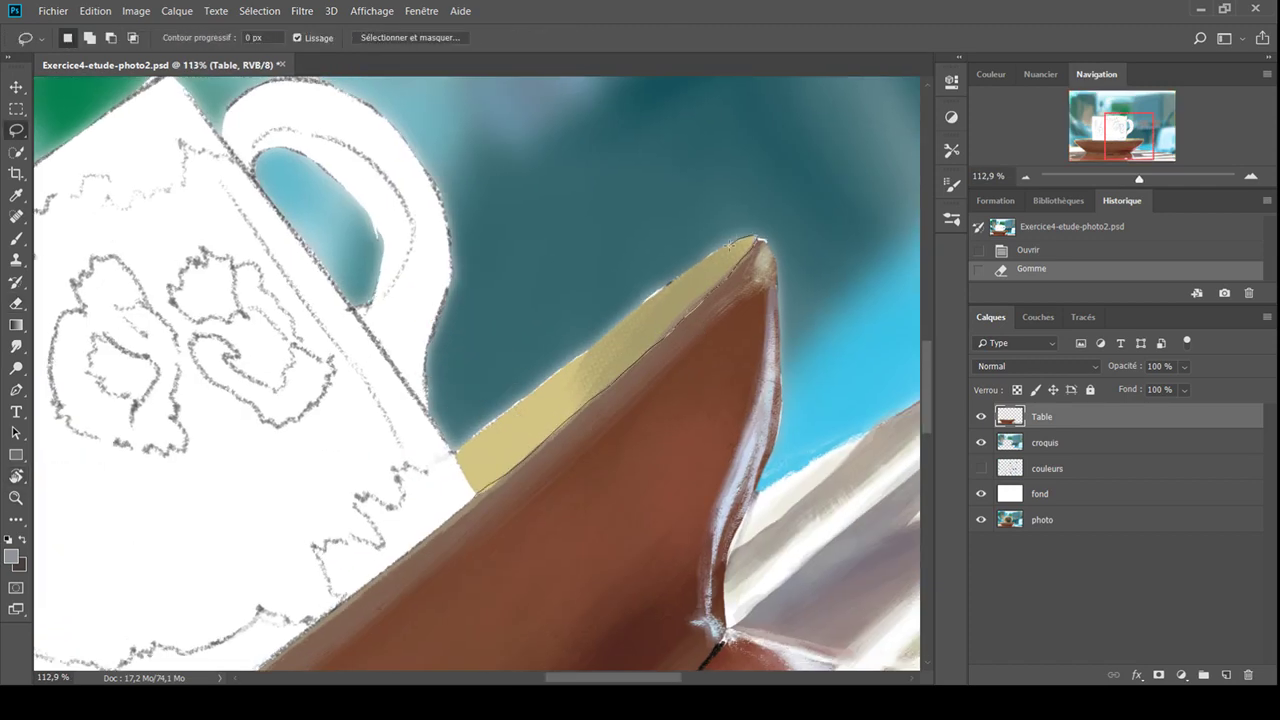
Lighten the saucer's tan inner rim band at 20–40% brush opacity
left_click_drag(730, 243, 758, 242)
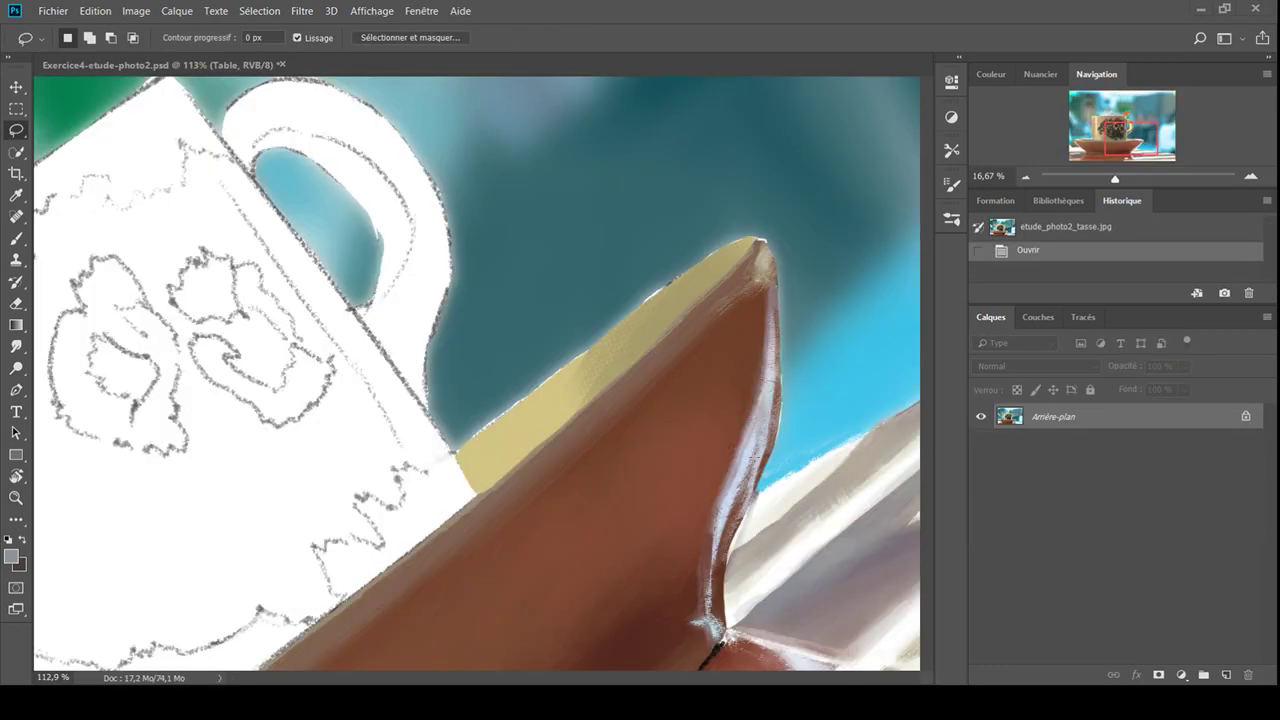
key("2")
mouse_move(560, 378)
left_mouse_down()
mouse_move(700, 262)
mouse_move(690, 270)
left_mouse_up()
mouse_move(580, 356)
left_mouse_down()
mouse_move(714, 249)
mouse_move(585, 345)
left_mouse_up()
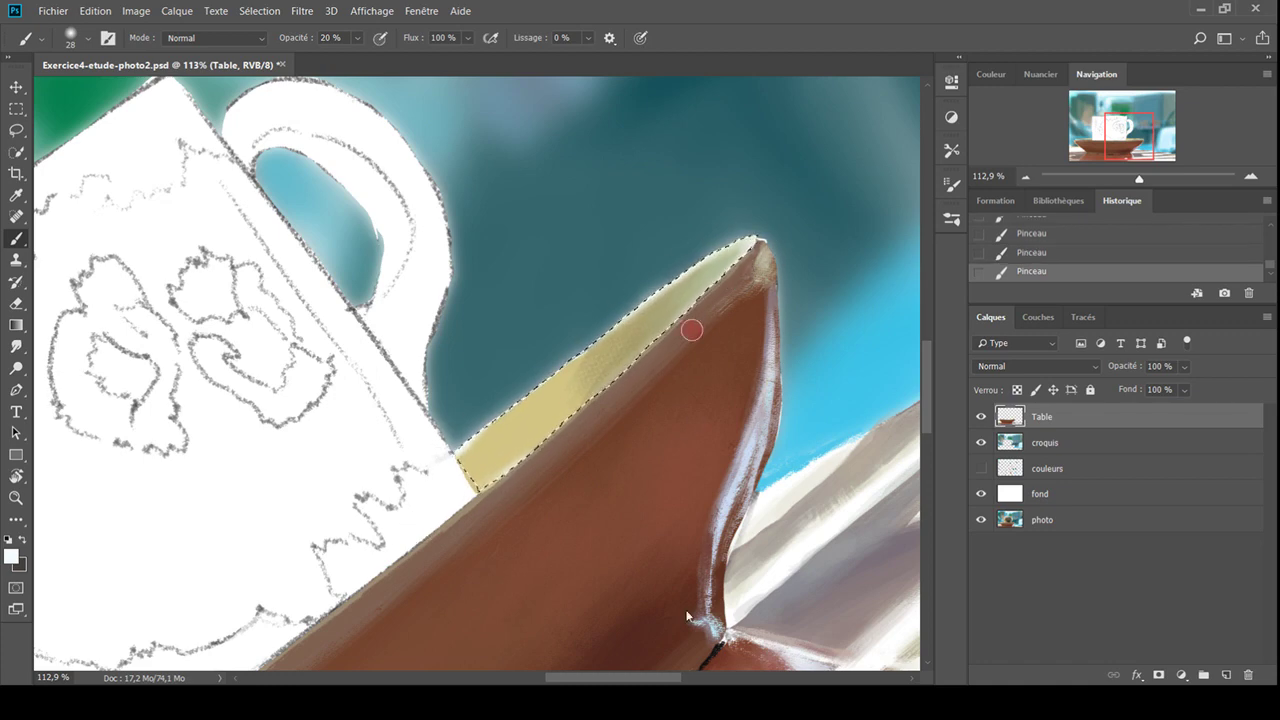
key("4")
mouse_move(750, 245)
left_mouse_down()
mouse_move(595, 400)
mouse_move(735, 250)
left_mouse_up()
Paint beige over the inner band with a smaller brush, then level and zoom the view
left_click(595, 400, "alt")
key("bracketleft")
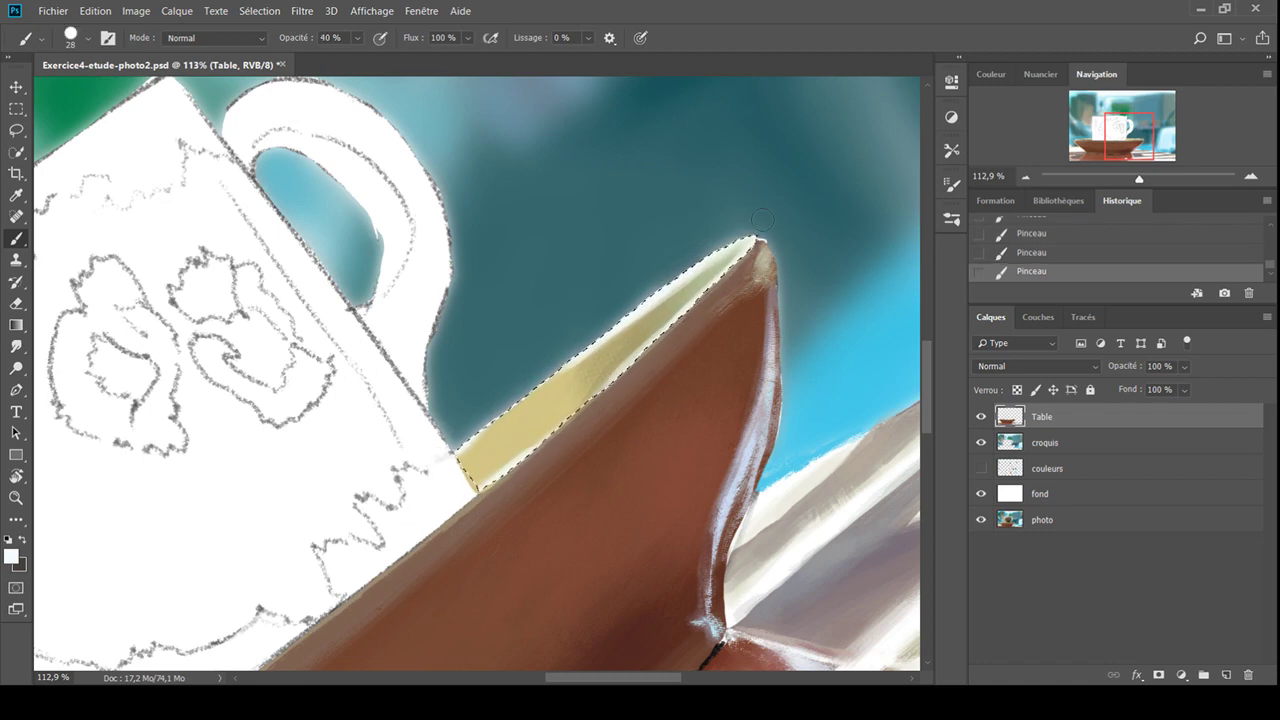
mouse_move(560, 380)
left_mouse_down()
mouse_move(705, 275)
mouse_move(634, 417)
mouse_move(503, 443)
left_mouse_up()
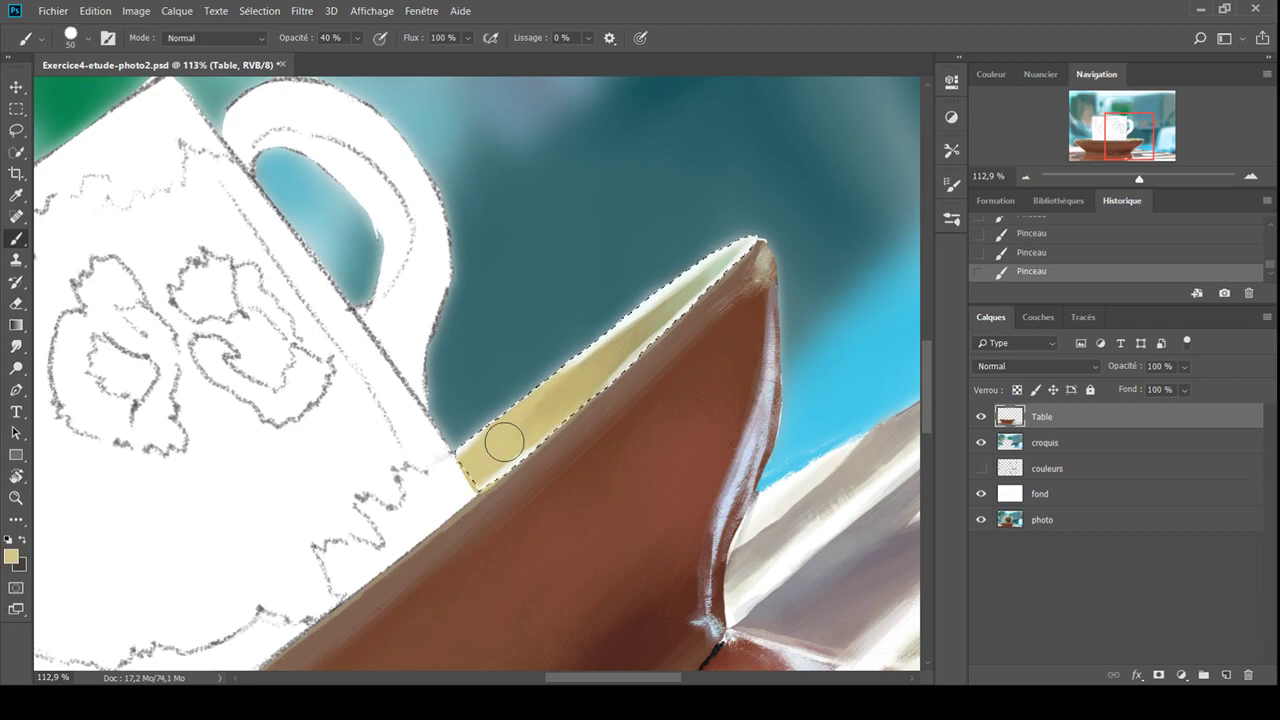
key("r")
key("z")
key("b")
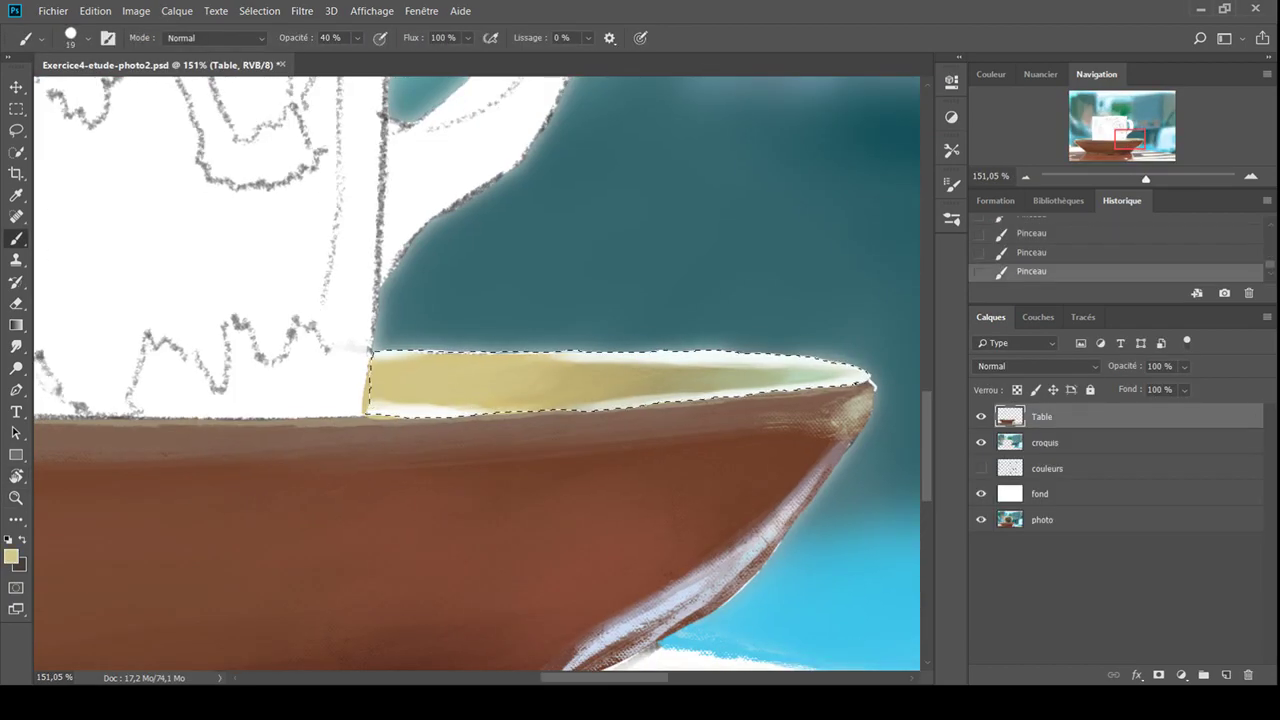
Repaint the beige band in the inverted selection, deselect, and darken the rim's top edge with teal
key("ctrl+shift+i")
left_click_drag(370, 420, 430, 416)
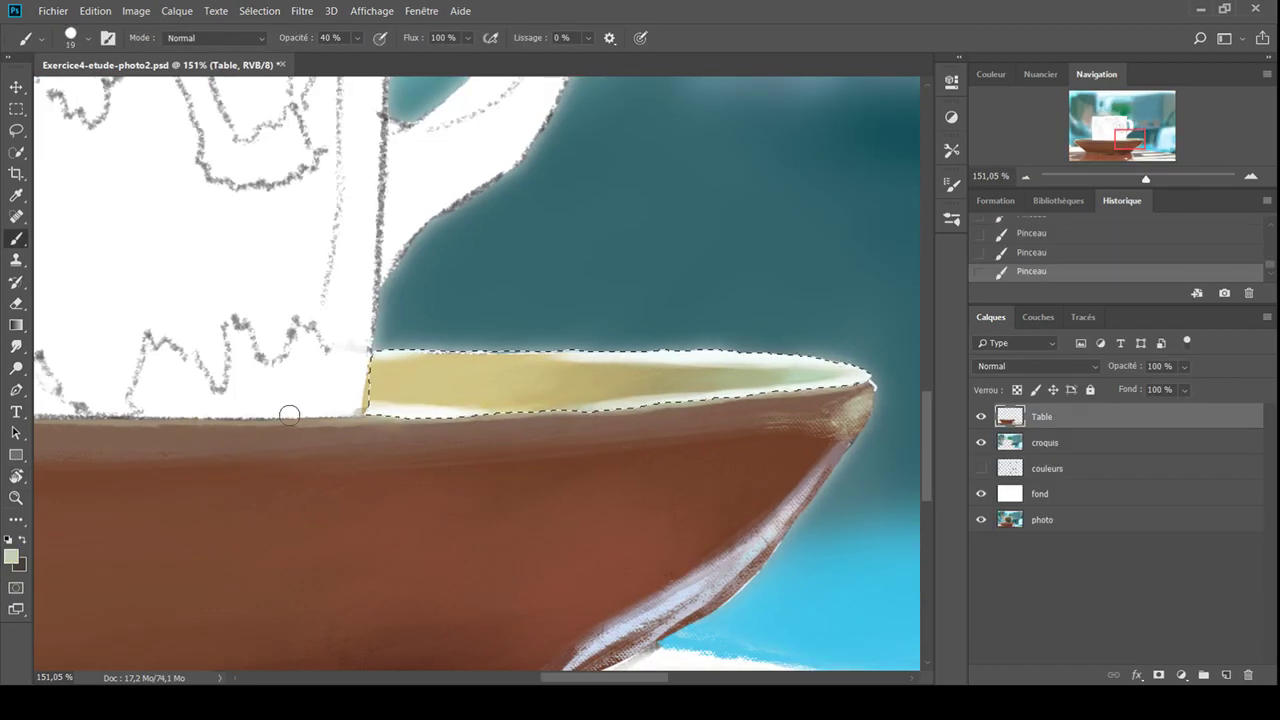
left_click(750, 380, "alt")
mouse_move(676, 381)
left_mouse_down()
mouse_move(511, 372)
mouse_move(706, 354)
mouse_move(410, 352)
left_mouse_up()
key("ctrl+d")
left_click(759, 340, "alt")
left_click_drag(632, 352, 726, 346)
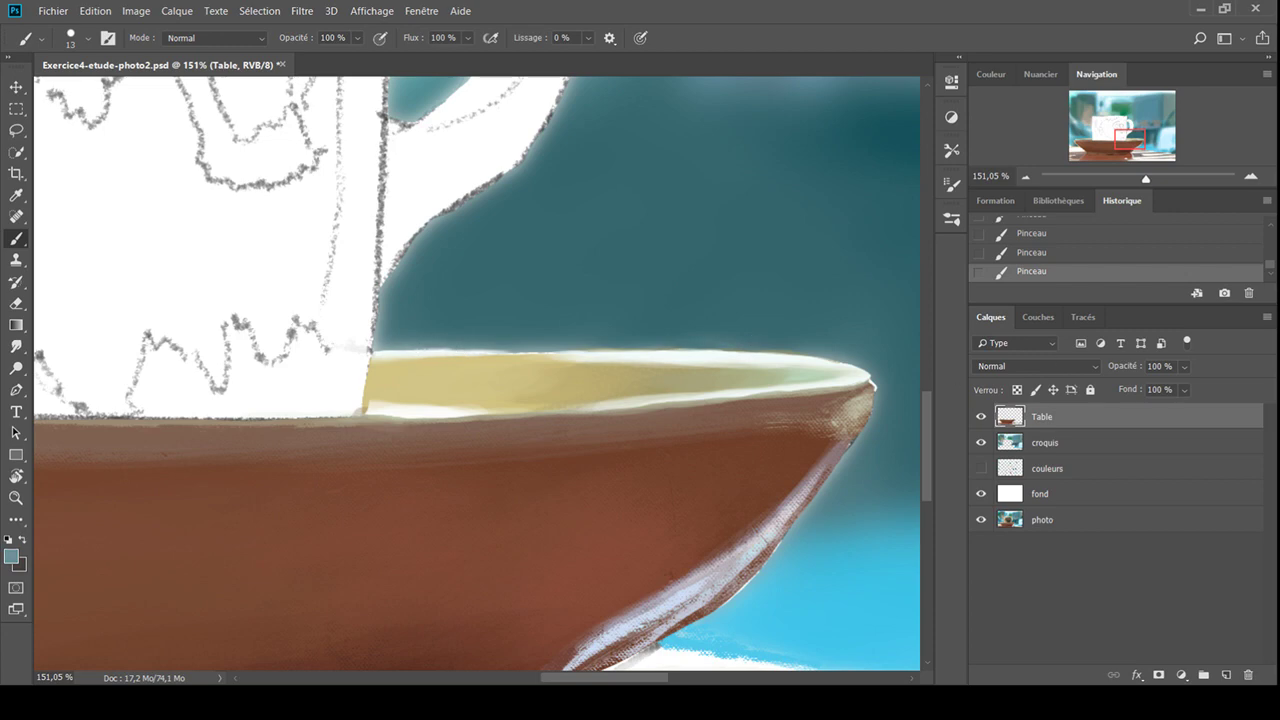
key("ctrl+0")
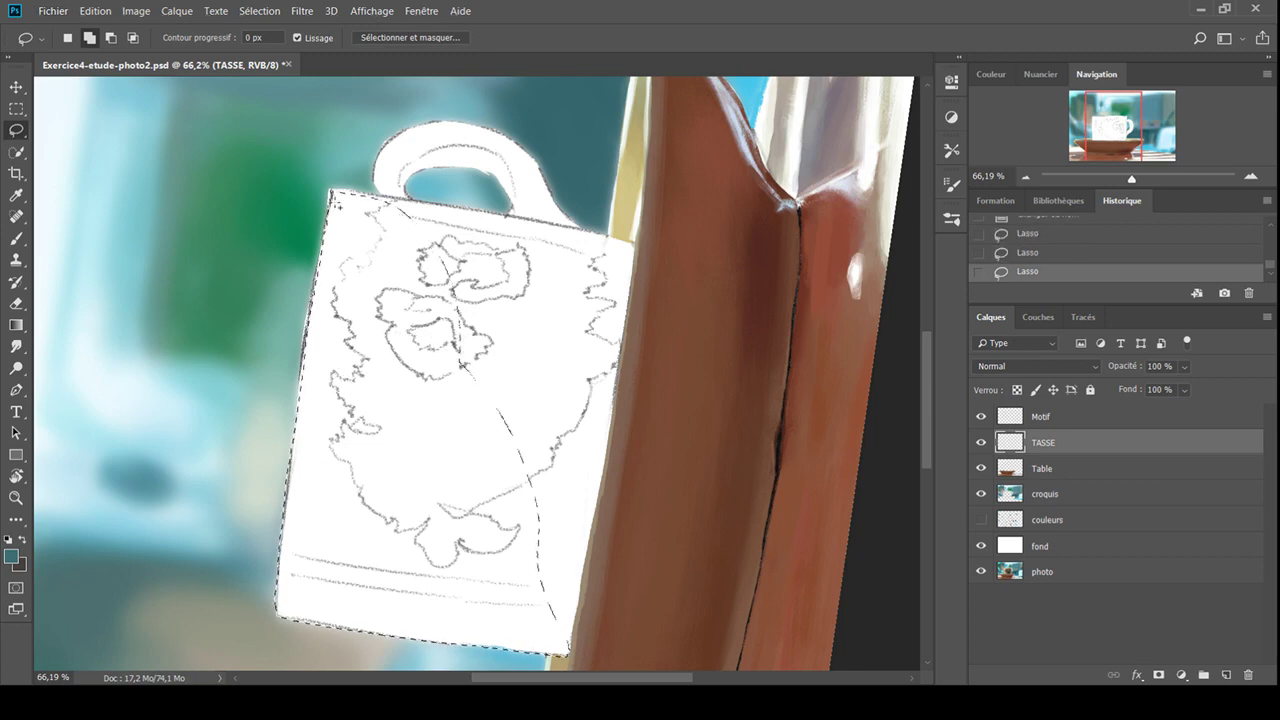
Lasso the cup body, fill it beige and add a light stripe on its left
mouse_move(285, 495)
left_mouse_down()
mouse_move(330, 190)
mouse_move(636, 287)
mouse_move(568, 655)
left_mouse_up()
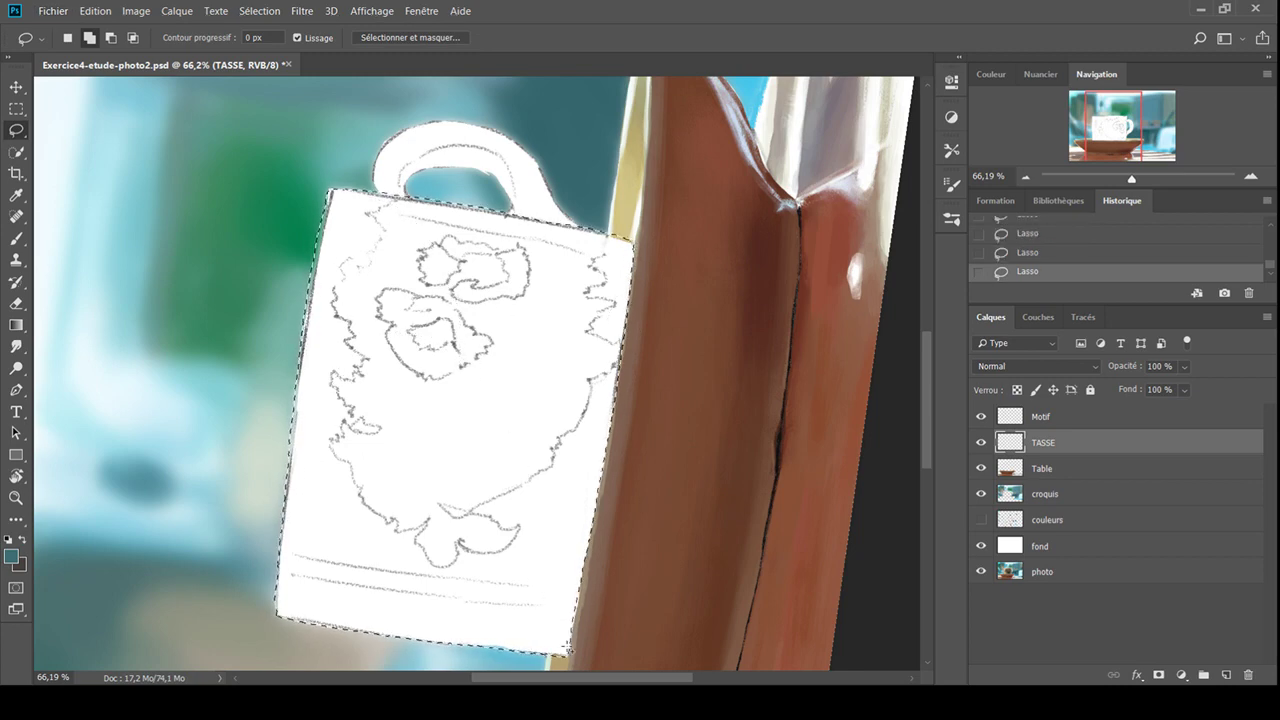
key("b")
mouse_move(520, 585)
left_mouse_down()
mouse_move(555, 507)
mouse_move(543, 463)
mouse_move(343, 529)
mouse_move(522, 491)
mouse_move(463, 343)
left_mouse_up()
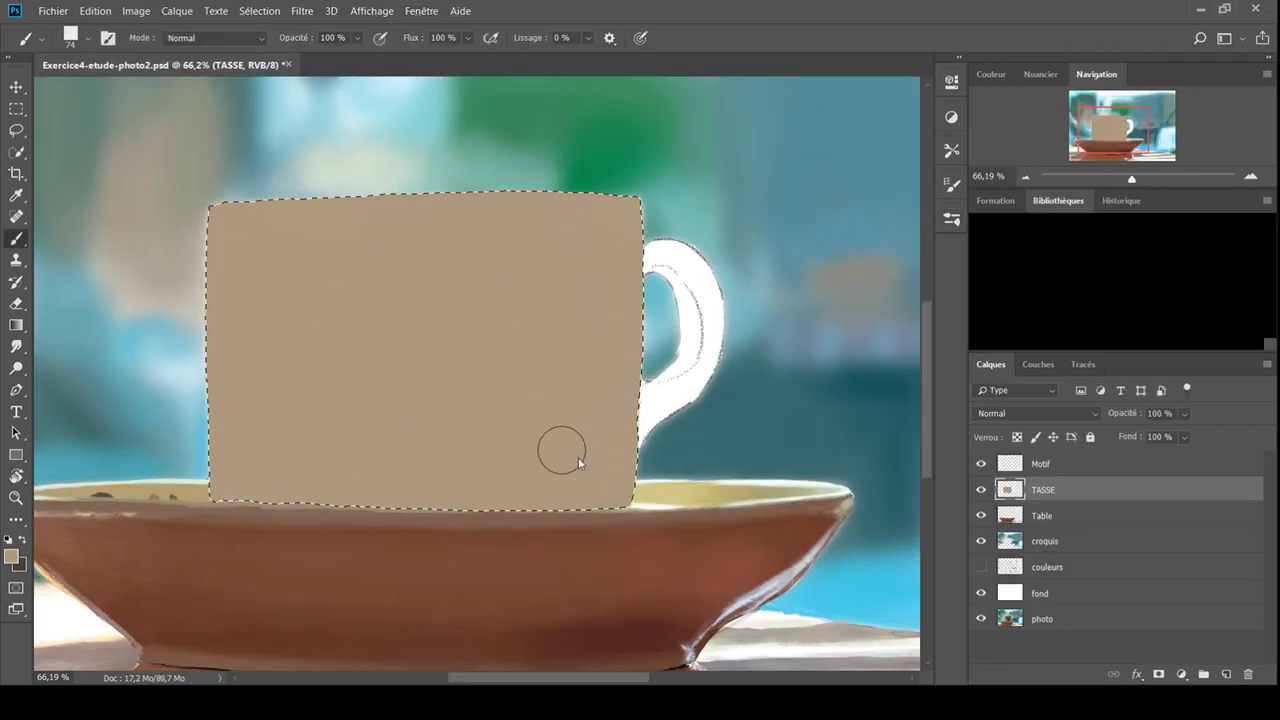
left_click_drag(262, 228, 262, 466)
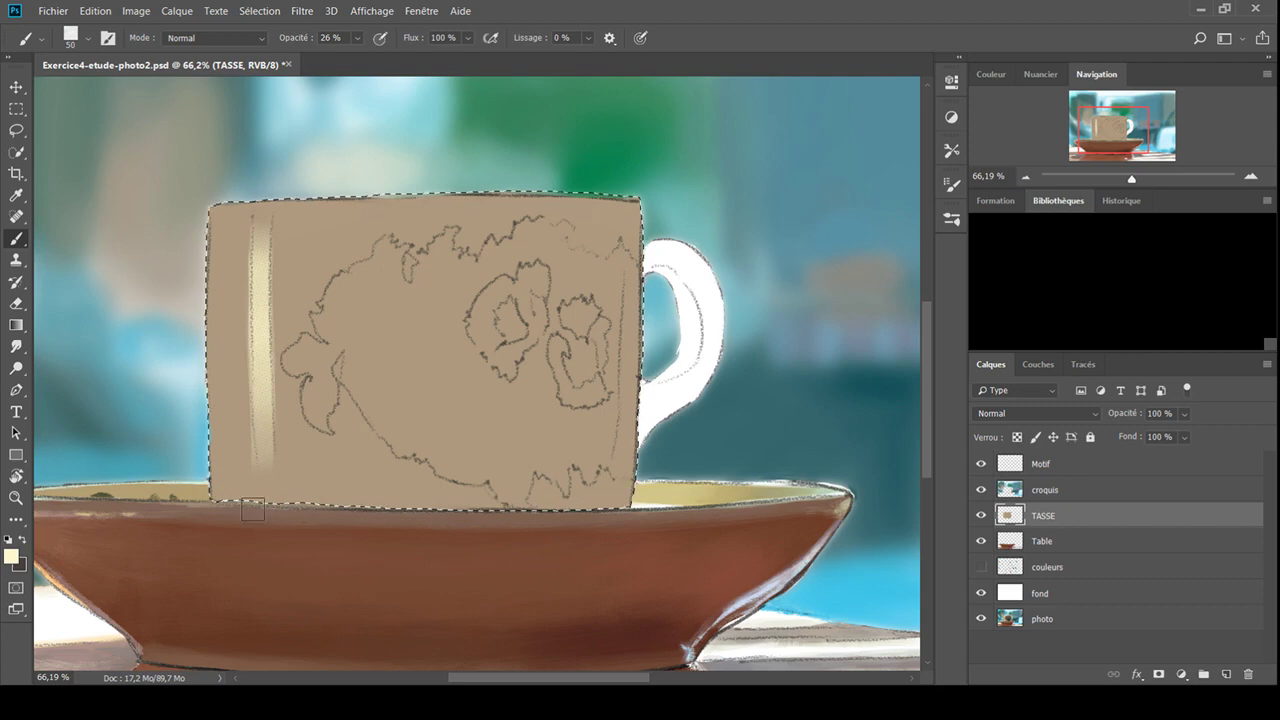
Lighten the cup's lower-left area, then shrink the brush and sample tan, mint and teal
left_click(207, 349, "alt")
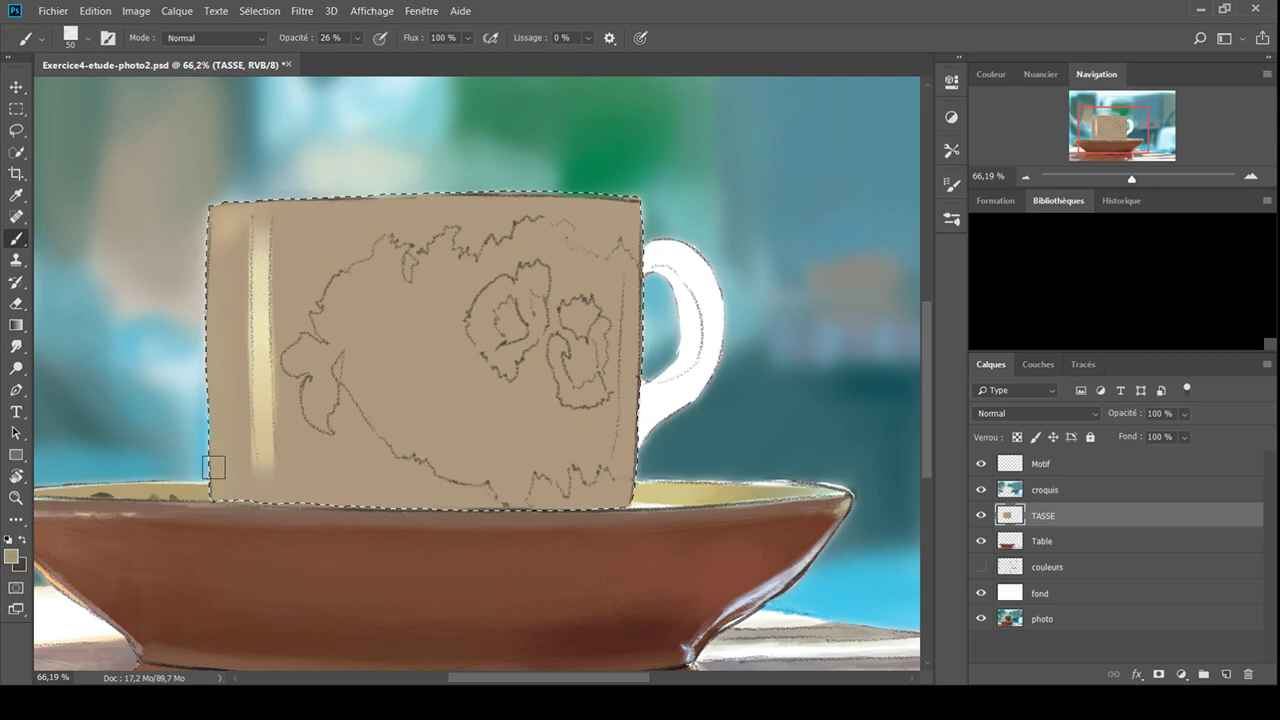
left_click_drag(222, 470, 302, 468)
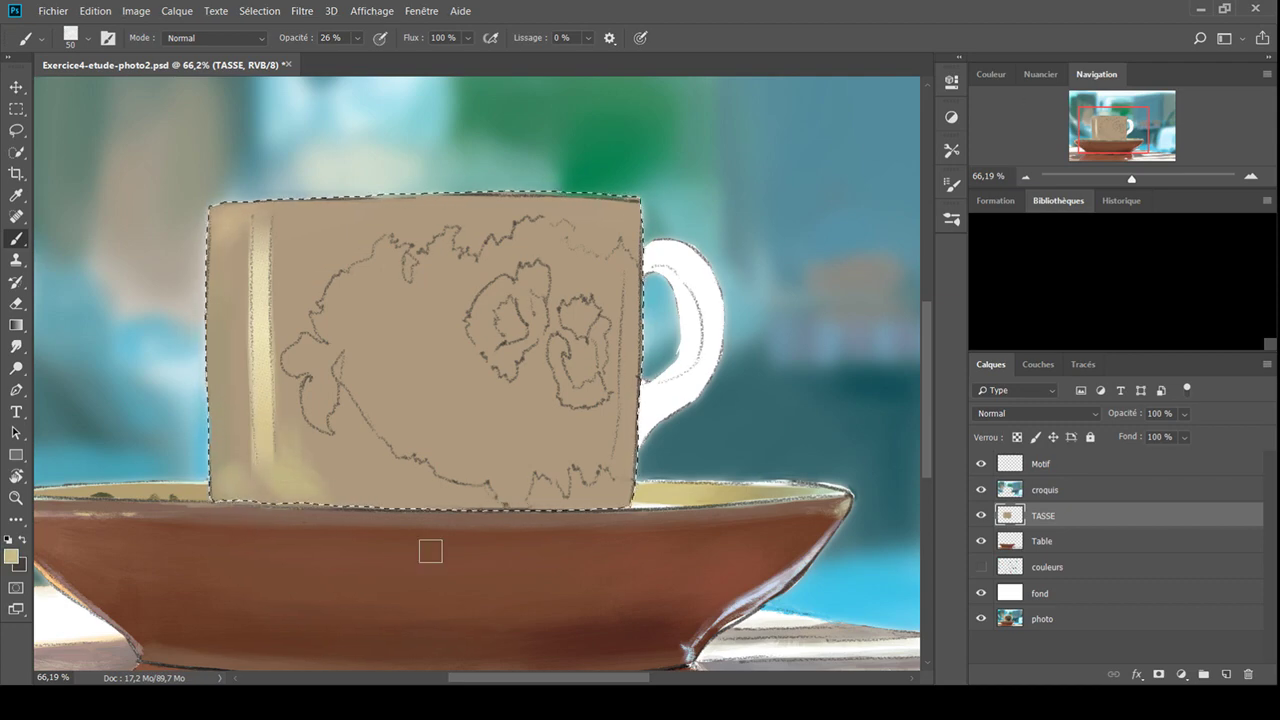
left_click(206, 594, "alt")
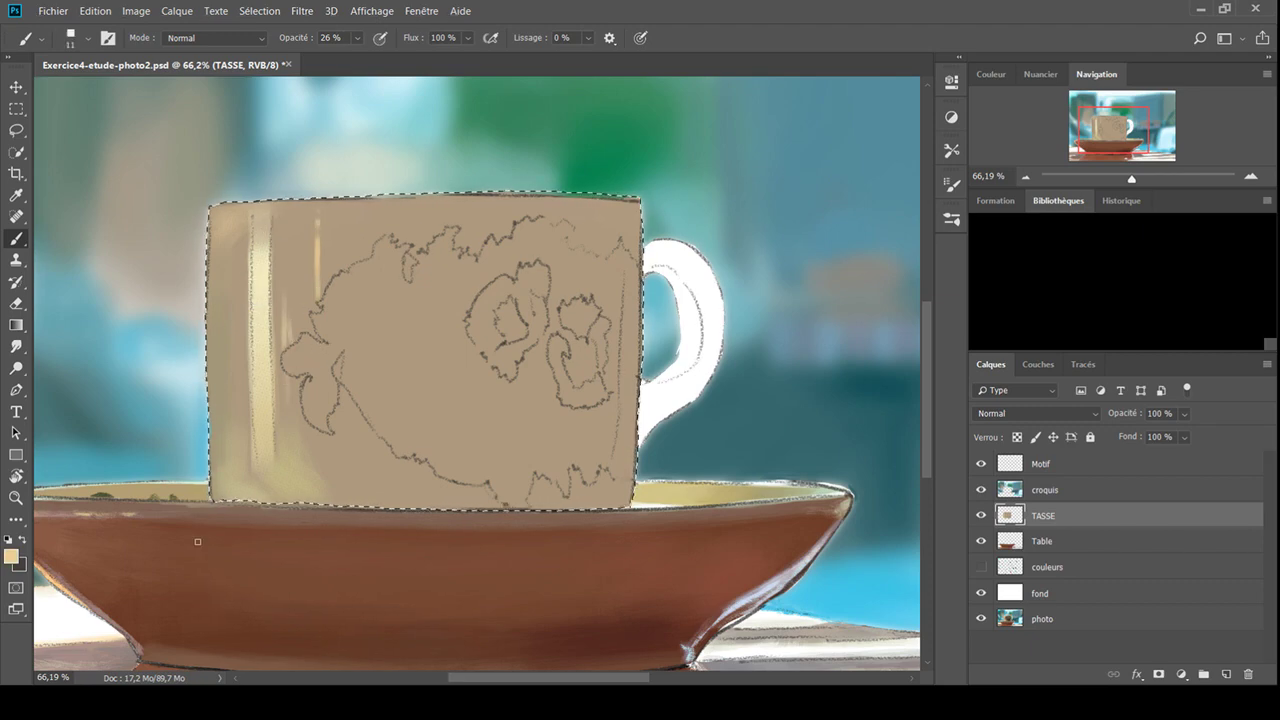
key("bracketleft")
key("bracketleft")
key("bracketleft")
key("2")
key("9")
left_click(662, 330, "alt")
left_click(729, 243, "alt")
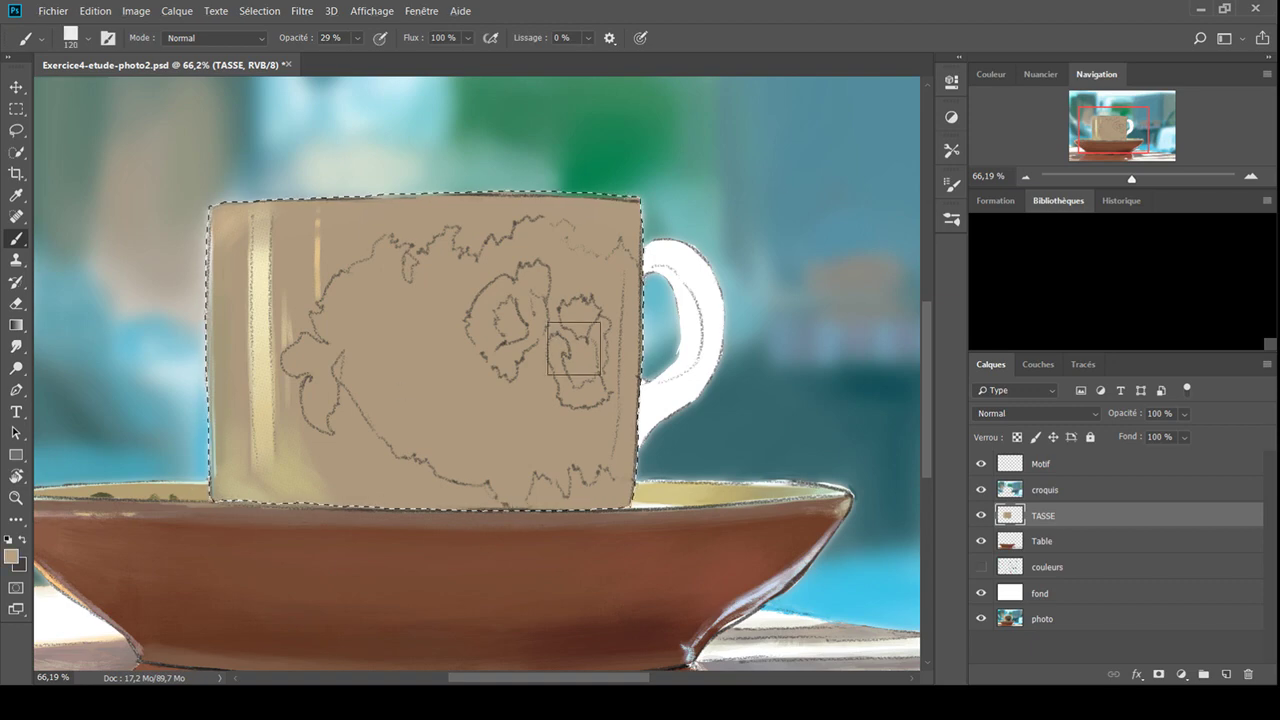
Paint a brighter highlight stripe down the cup's left side and sample its tan
key("l")
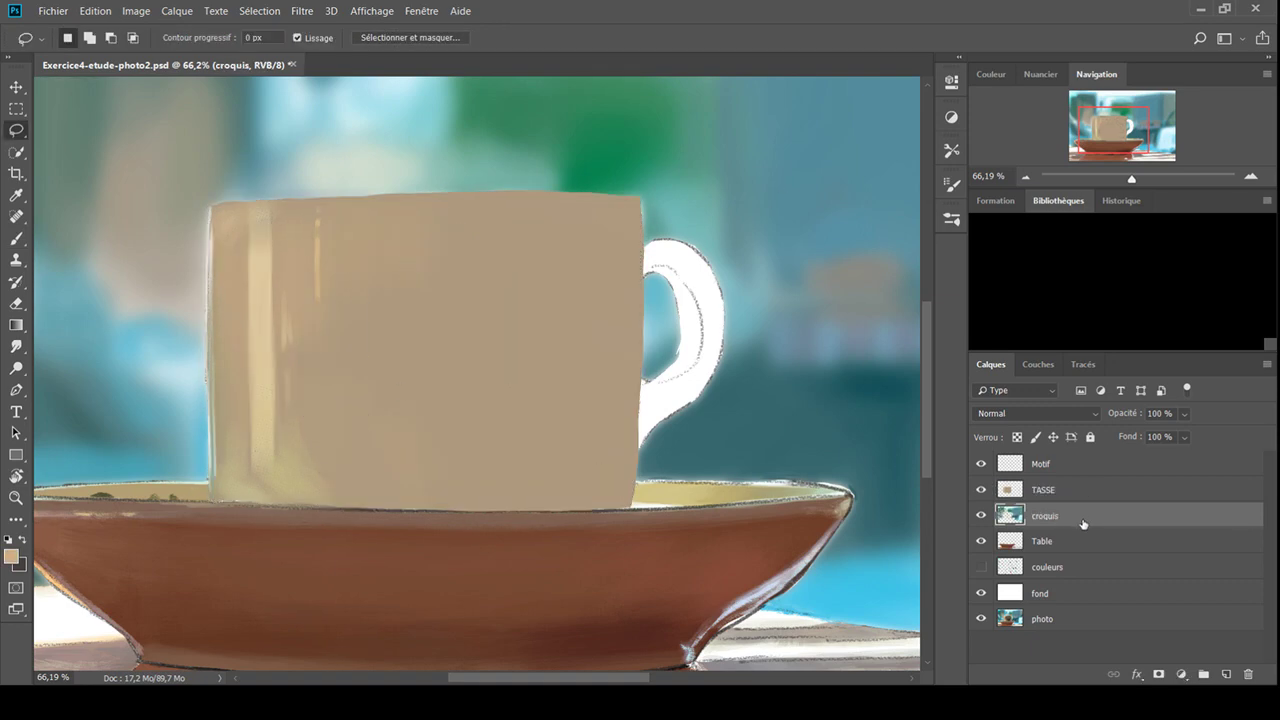
left_click(1045, 490)
key("b")
left_click_drag(261, 224, 265, 384)
left_click(357, 335, "alt")
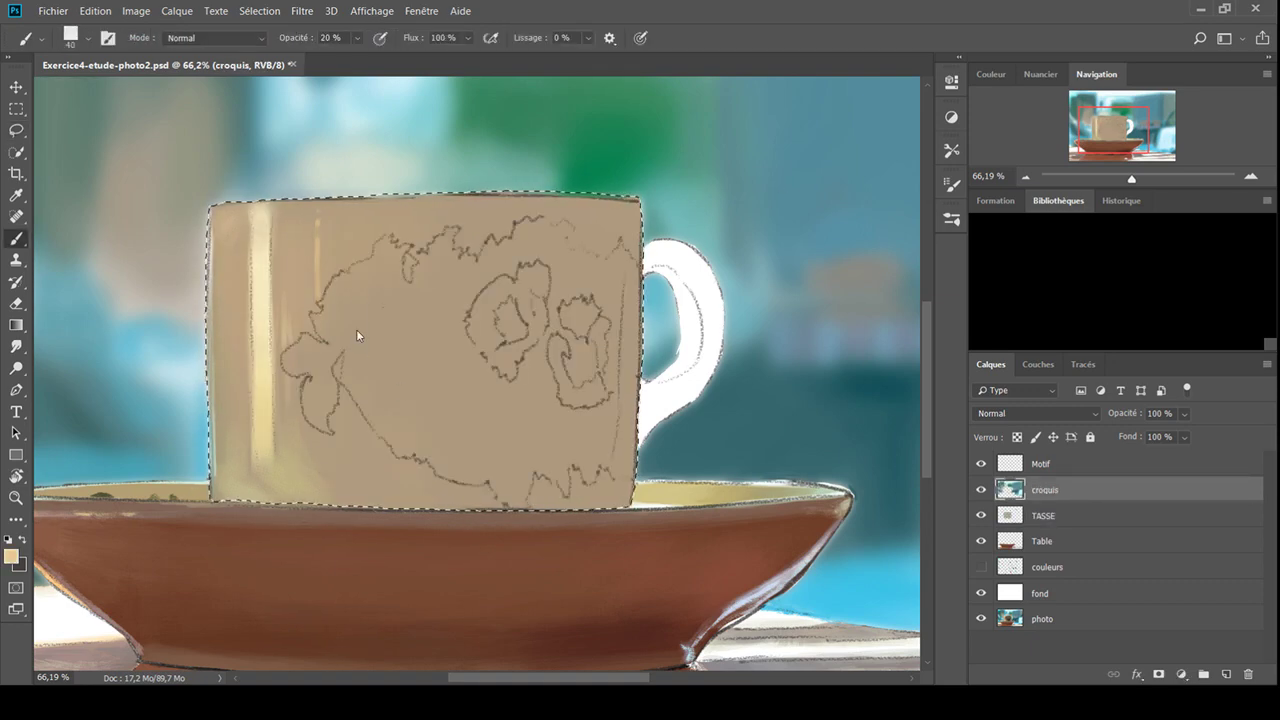
Brush soft darker brown strokes across the middle of the cup, undoing the right-side shading
key("bracketright")
key("bracketright")
key("bracketright")
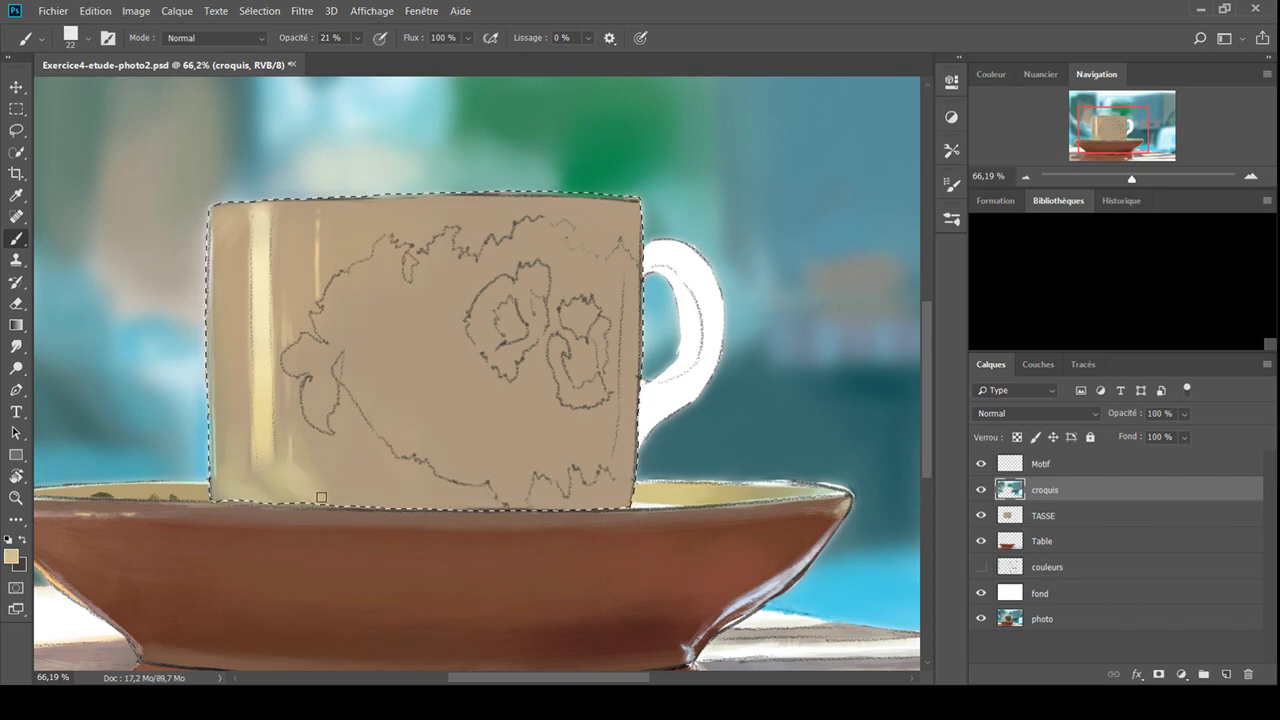
key("bracketright")
key("bracketright")
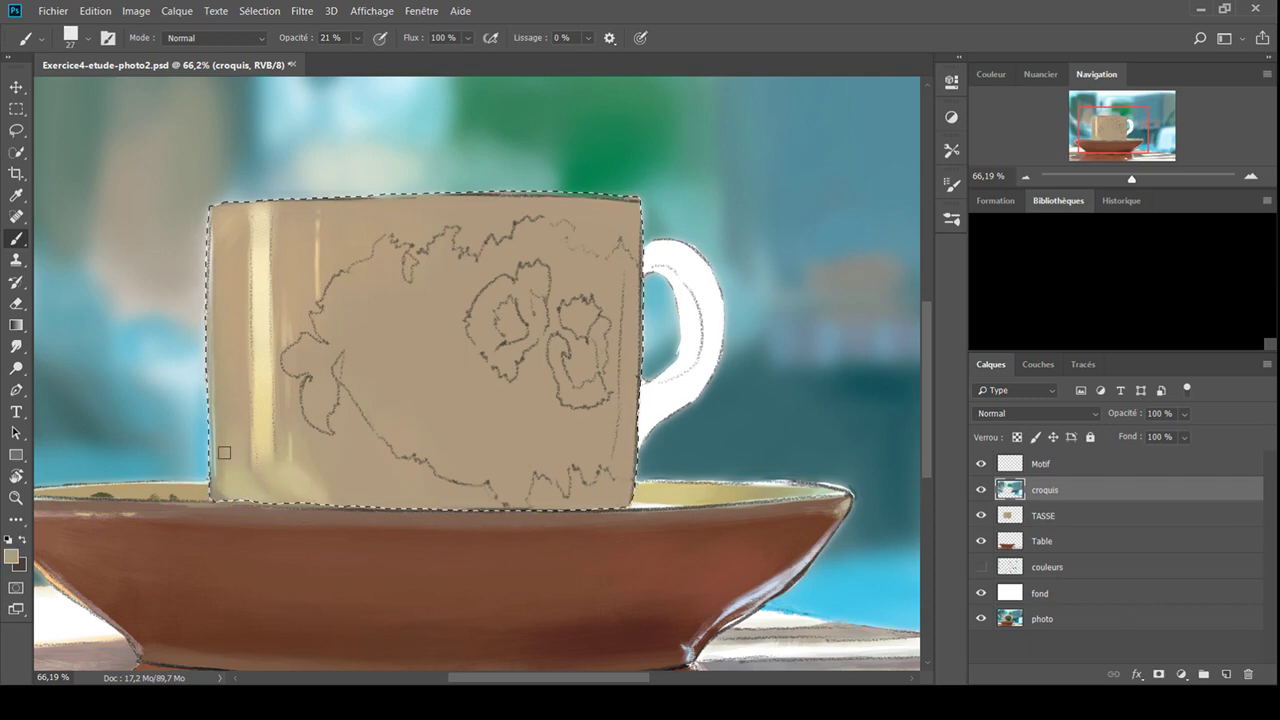
left_click(221, 363, "alt")
key("bracketleft")
key("bracketleft")
key("bracketleft")
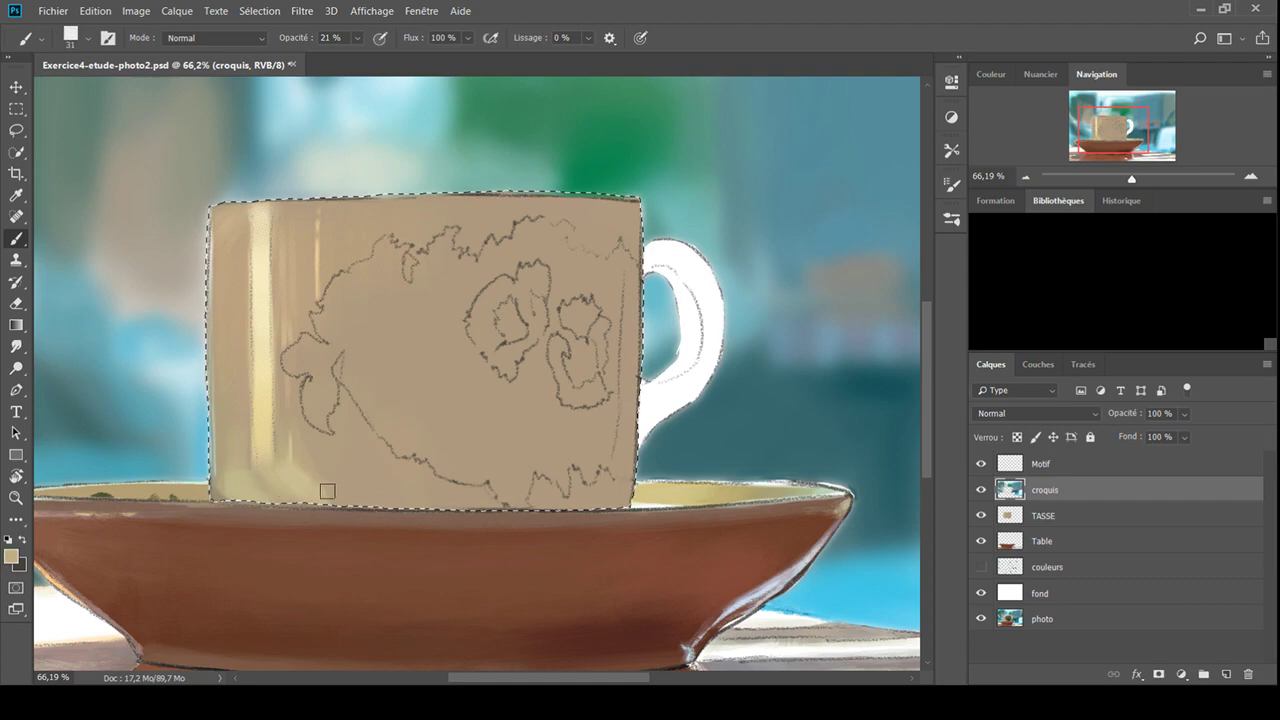
left_click(439, 268, "alt")
left_click_drag(389, 229, 589, 343)
key("bracketright")
key("bracketright")
key("bracketright")
mouse_move(470, 230)
left_mouse_down()
mouse_move(500, 440)
mouse_move(600, 340)
left_mouse_up()
mouse_move(590, 470)
left_mouse_down()
mouse_move(617, 371)
mouse_move(611, 297)
left_mouse_up()
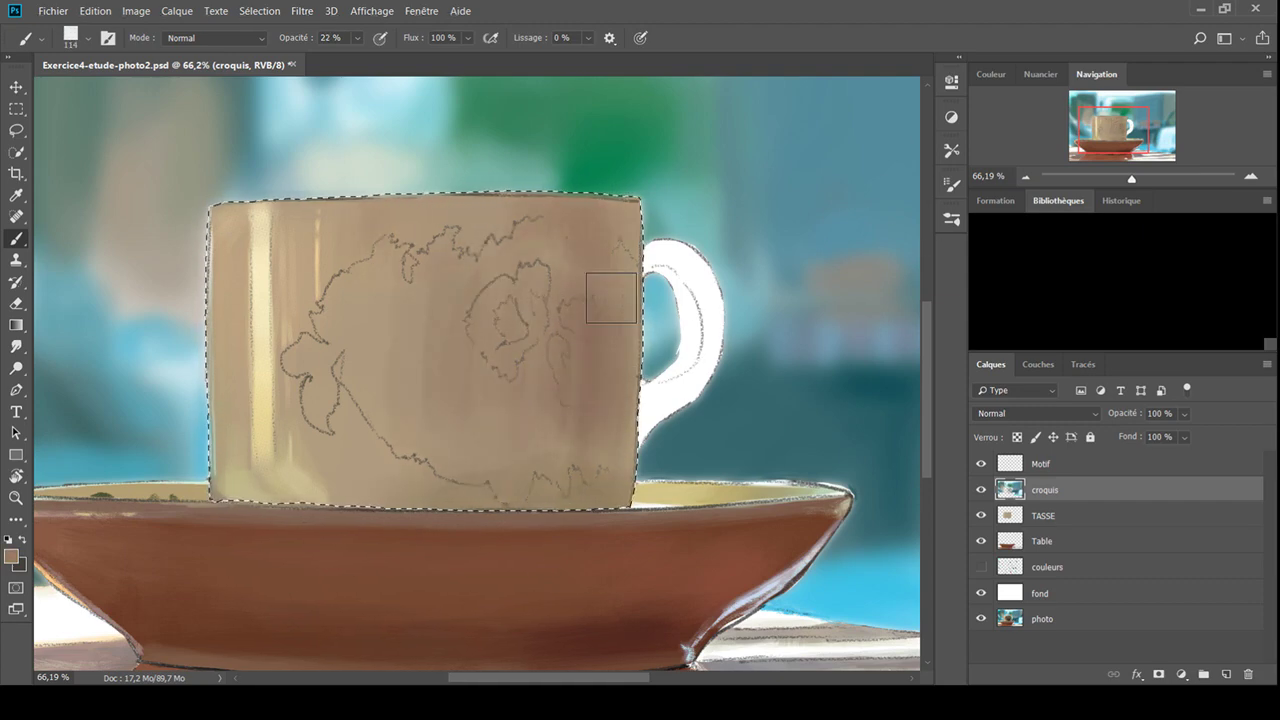
key("ctrl+z")
key("ctrl+z")
Softly shade and blend the cup's lower body on TASSE and sample pale cream
key("alt+bracketleft")
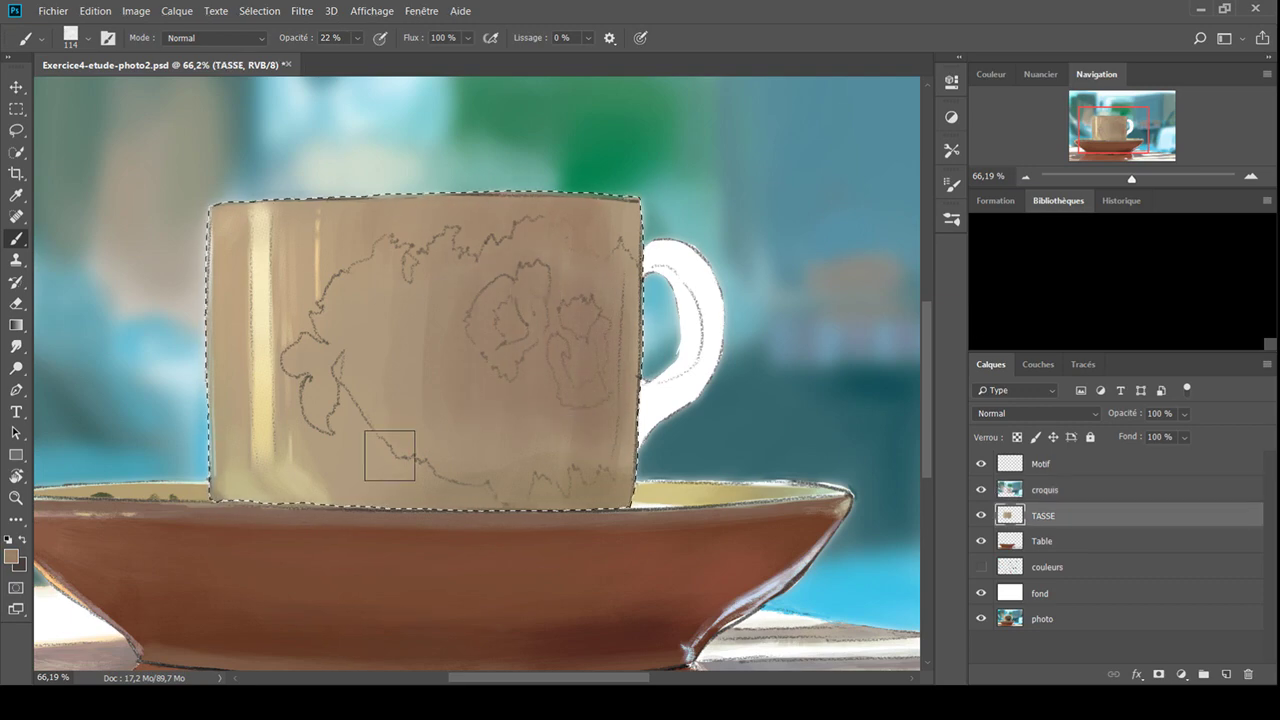
left_click_drag(389, 455, 343, 397)
left_click_drag(250, 505, 386, 505)
left_click_drag(262, 505, 416, 505)
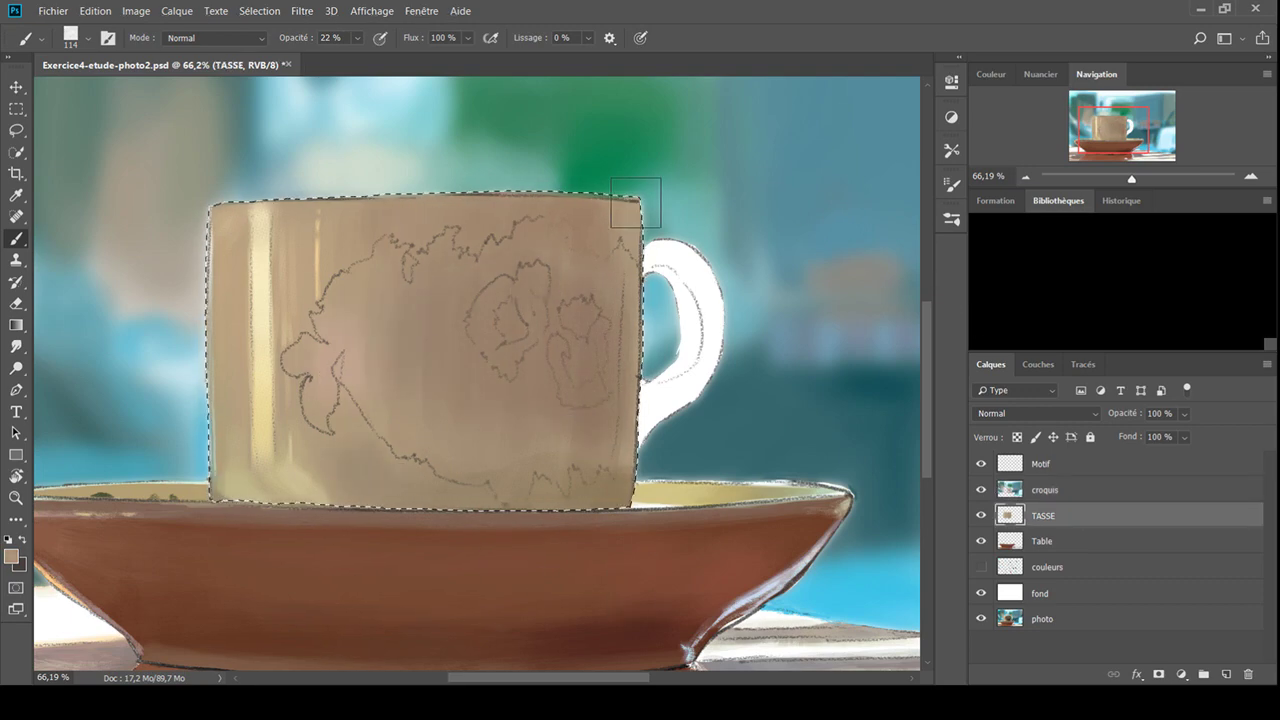
left_click(636, 455, "alt")
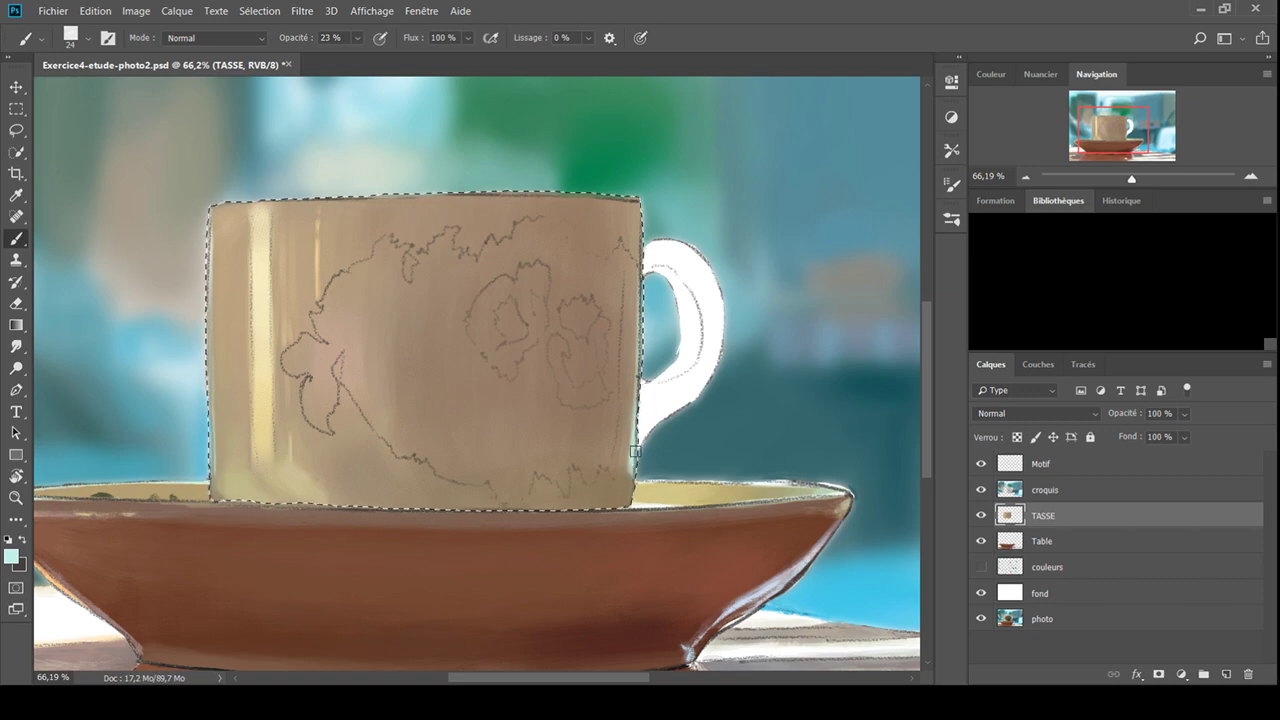
left_click(620, 312, "alt")
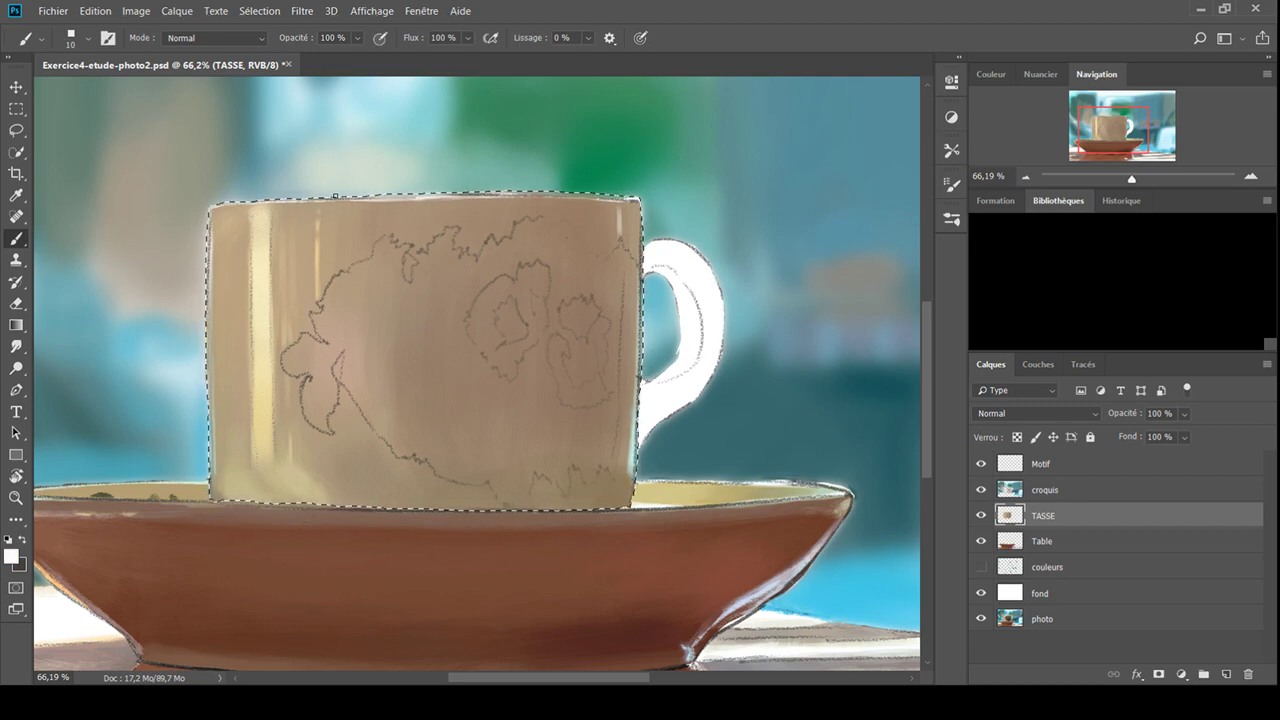
Move the TASSE layer above the sketch, deselect the cup and fit the image on screen
left_click_drag(1043, 515, 1043, 478)
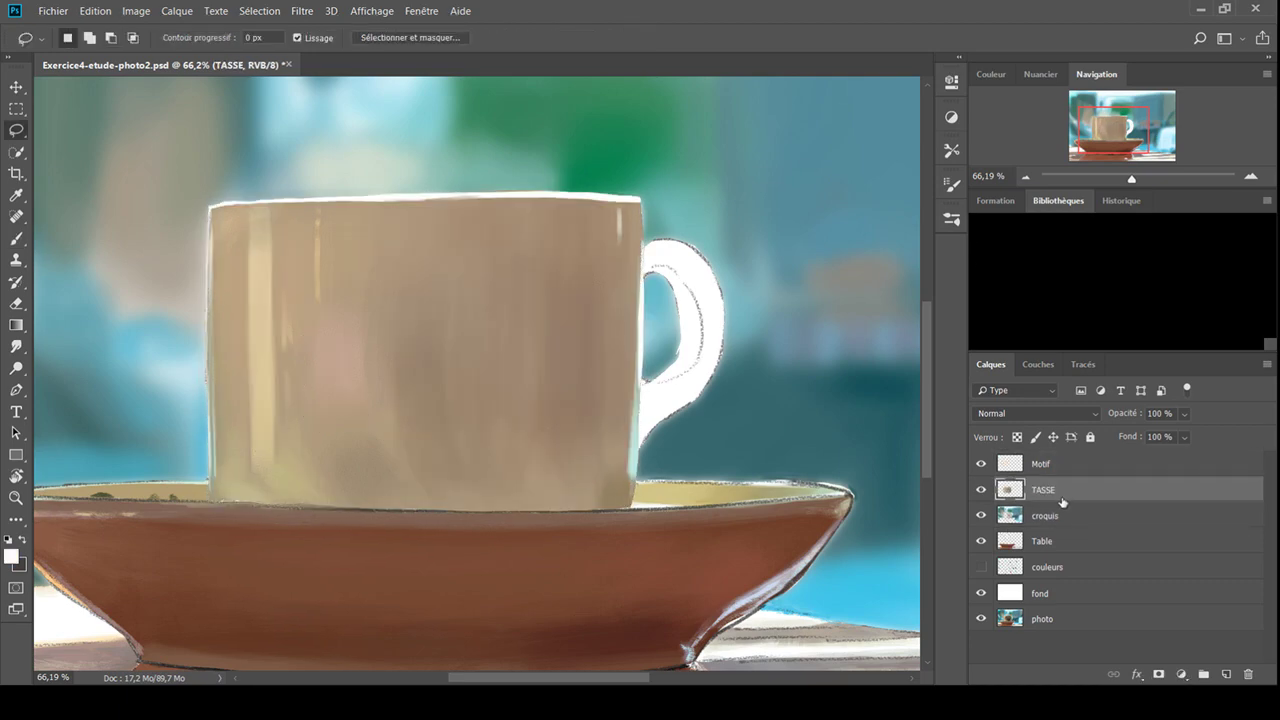
key("ctrl+d")
key("z")
key("ctrl+0")
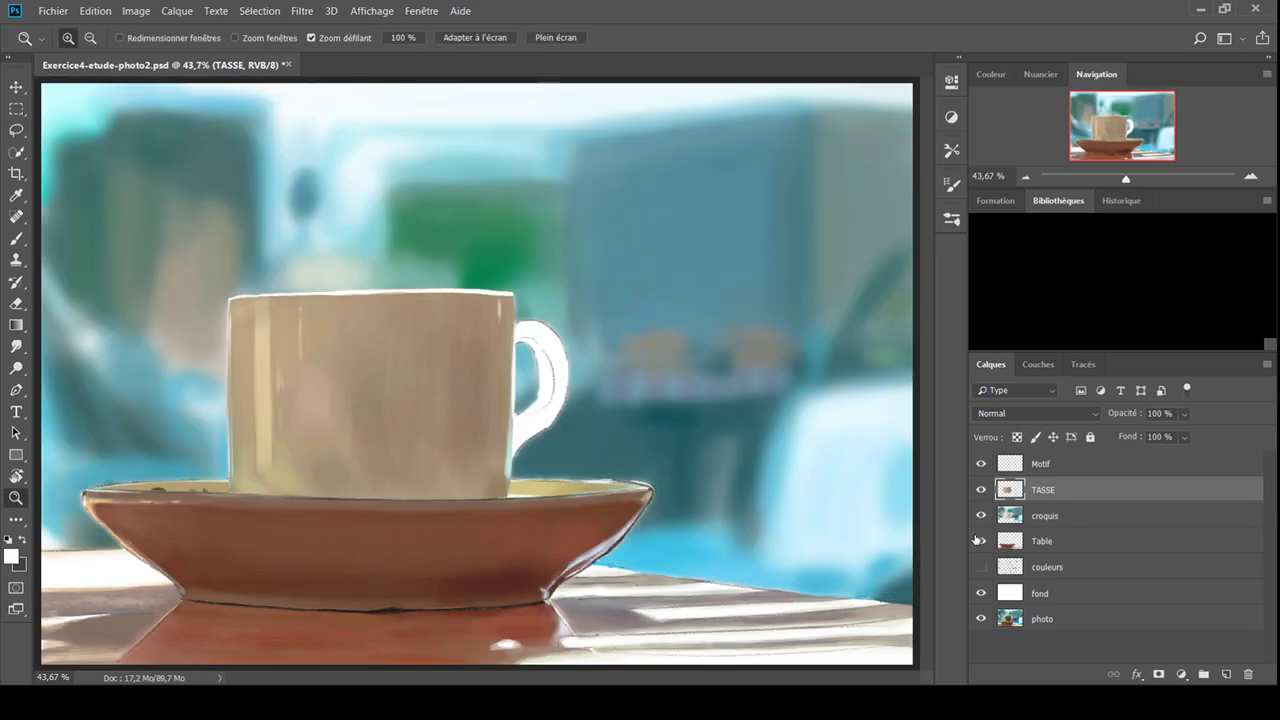
Lasso the background around the cup on croquis, rotating and panning toward the saucer's tip
left_click(1045, 515)
key("l")
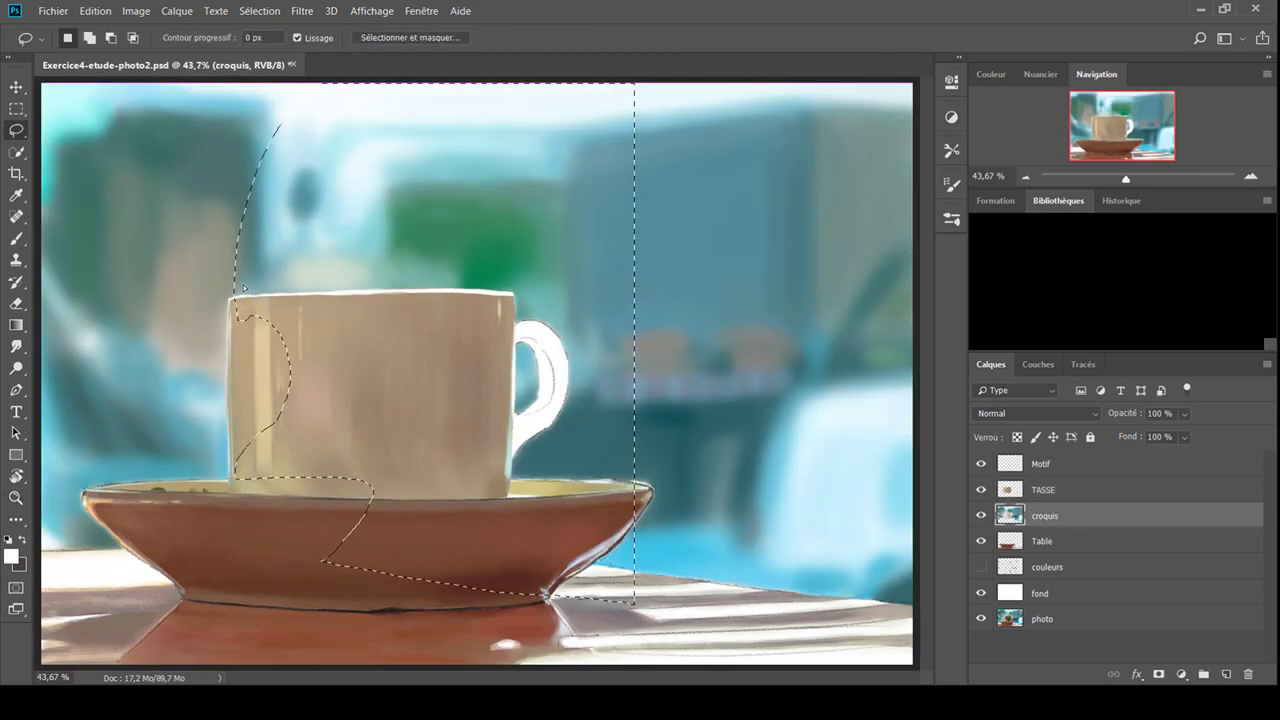
left_click_drag(44, 545, 45, 548)
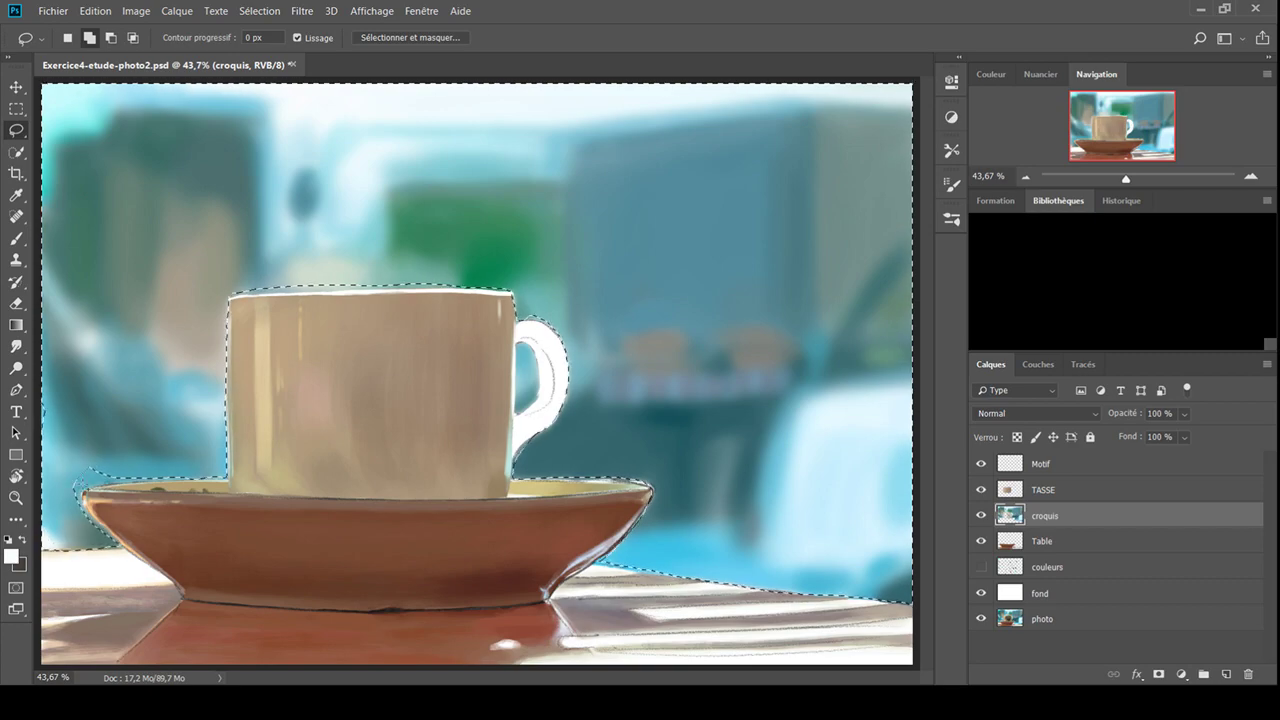
left_click_drag(94, 471, 250, 660)
scroll(460, 400, "up", 3)
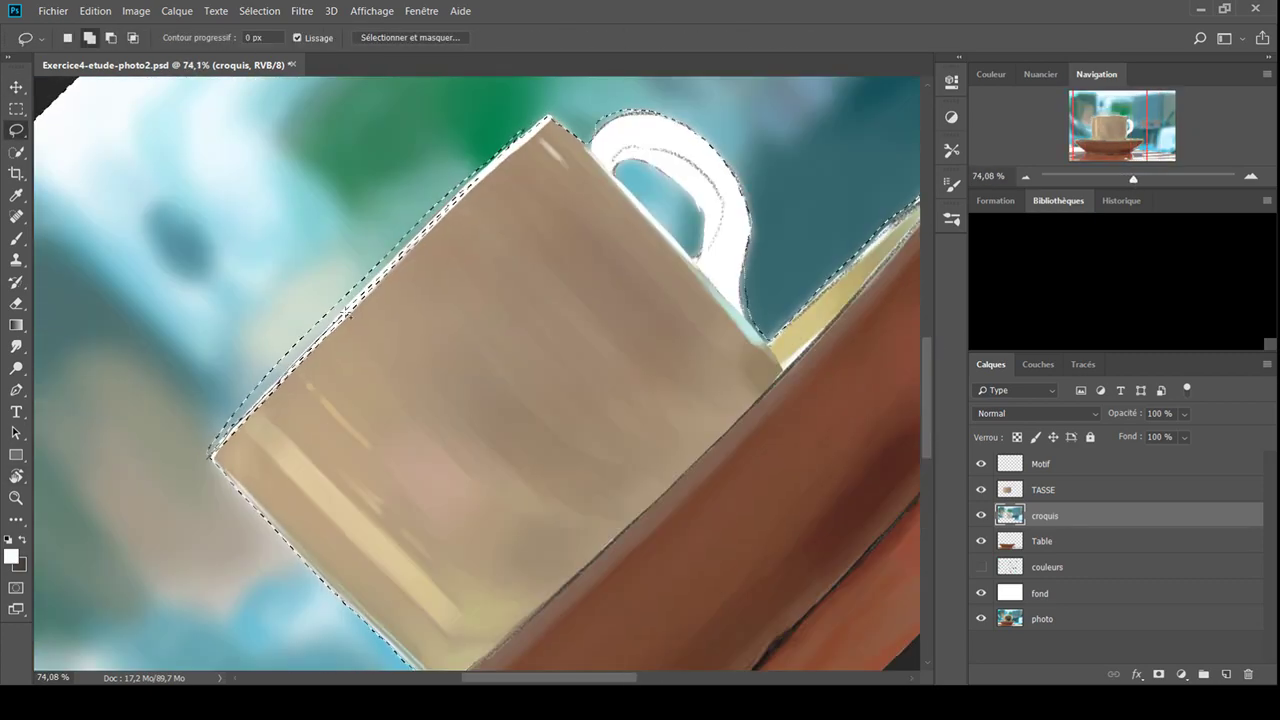
left_click_drag(928, 369, 853, 291)
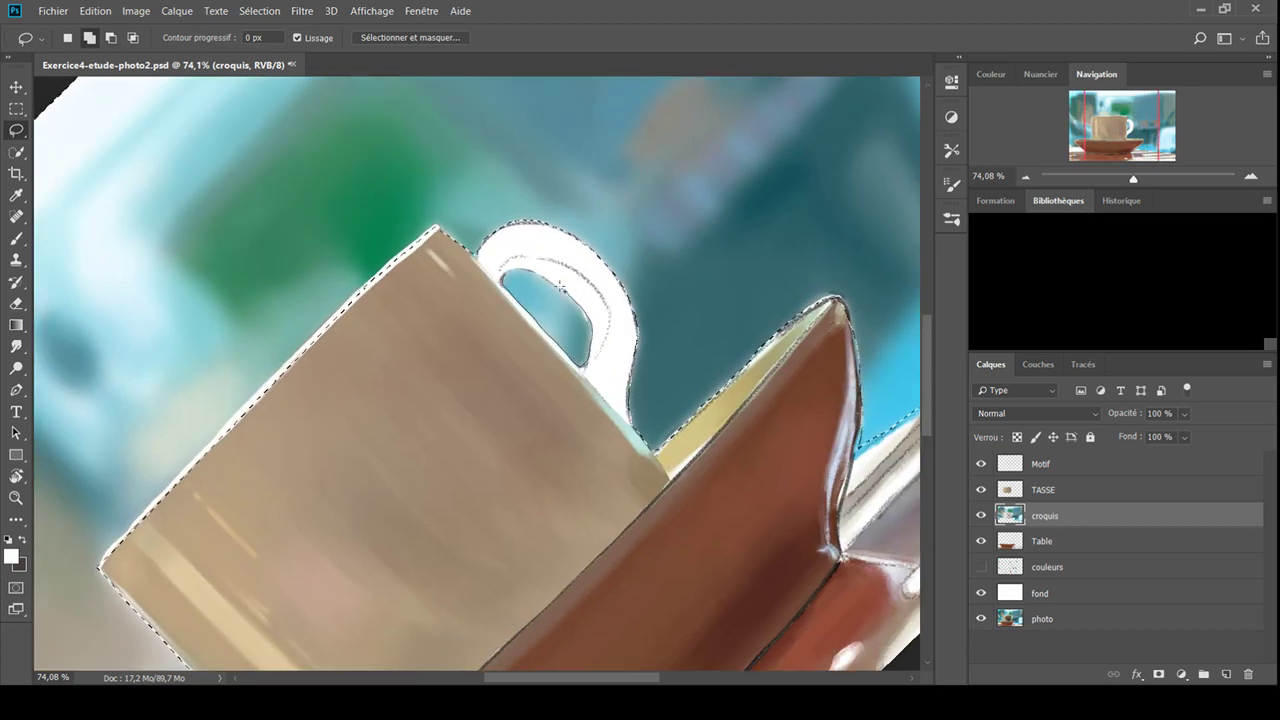
left_click_drag(843, 292, 428, 424)
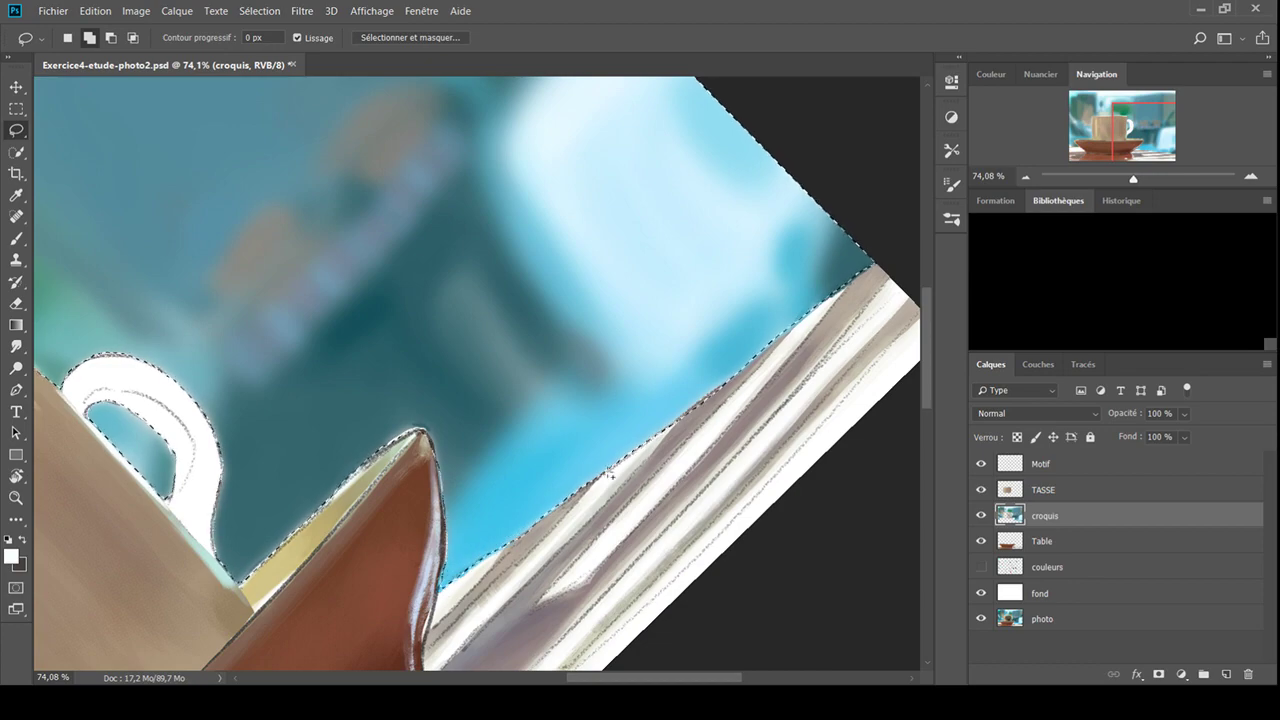
Duplicate the croquis sketch layer, show the copy and make it the working layer
key("ctrl+0")
key("ctrl+j")
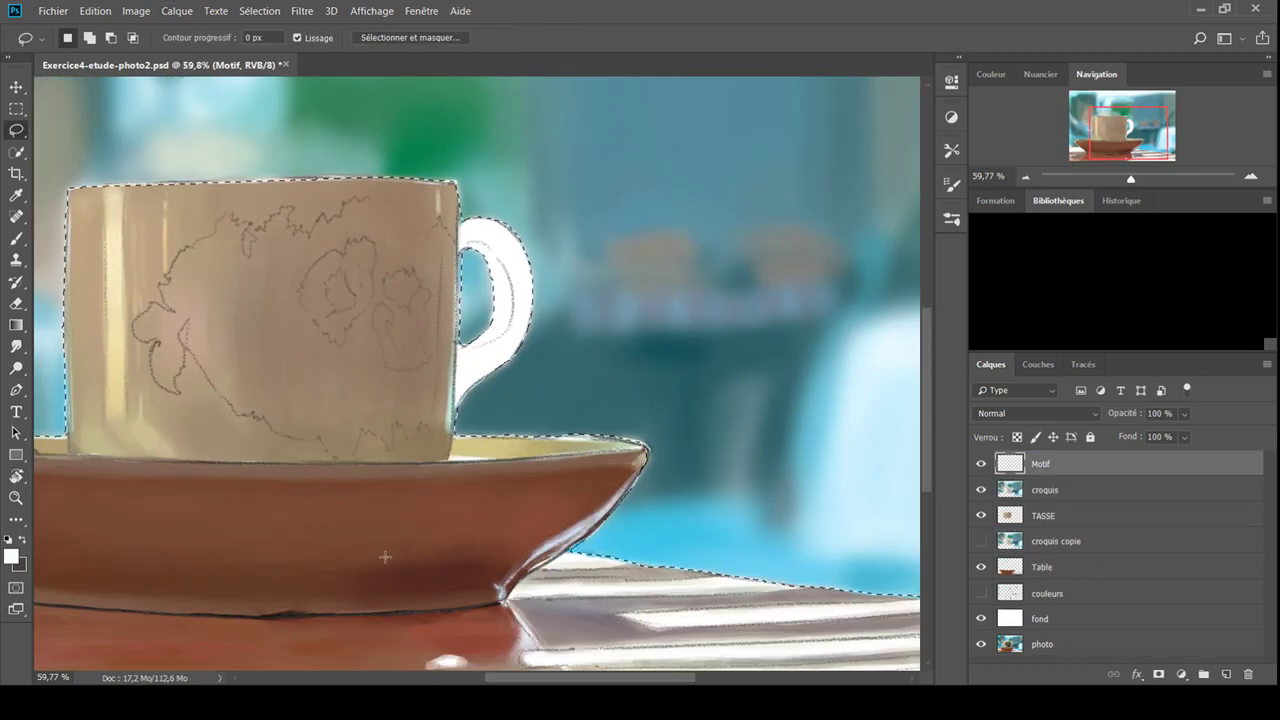
left_click(1056, 541)
key("e")
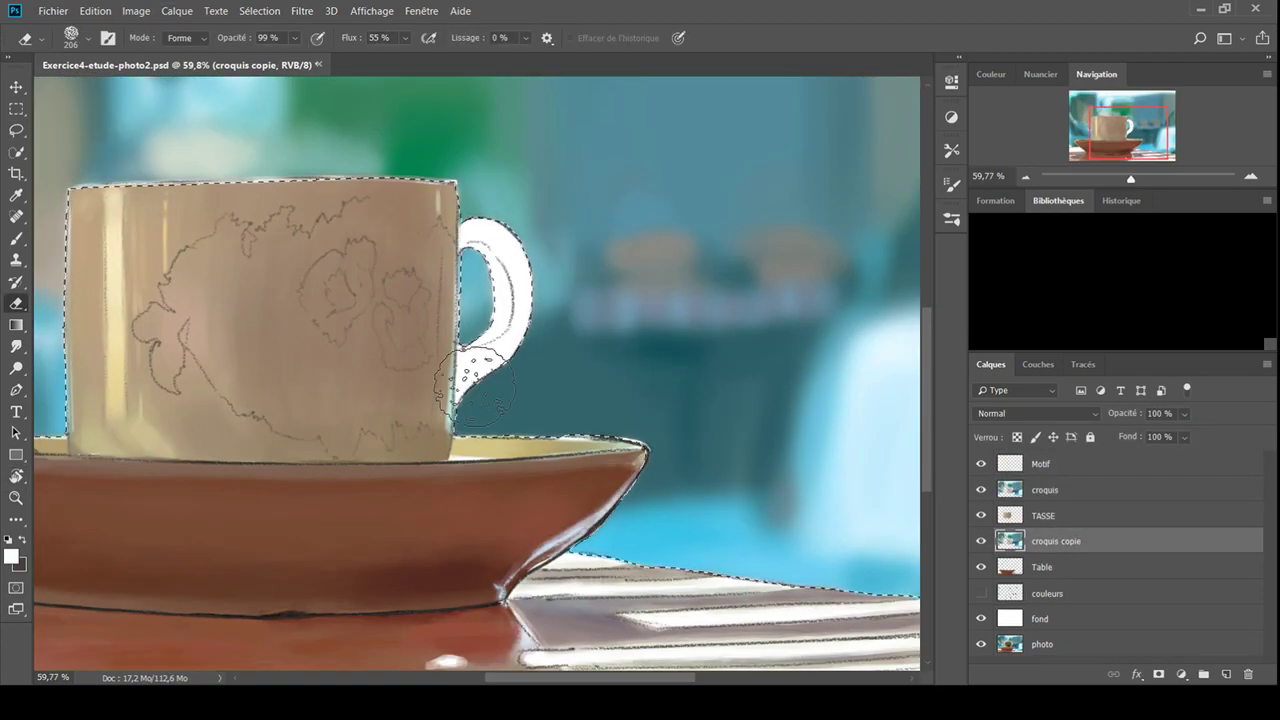
left_click(981, 541)
left_click(981, 490)
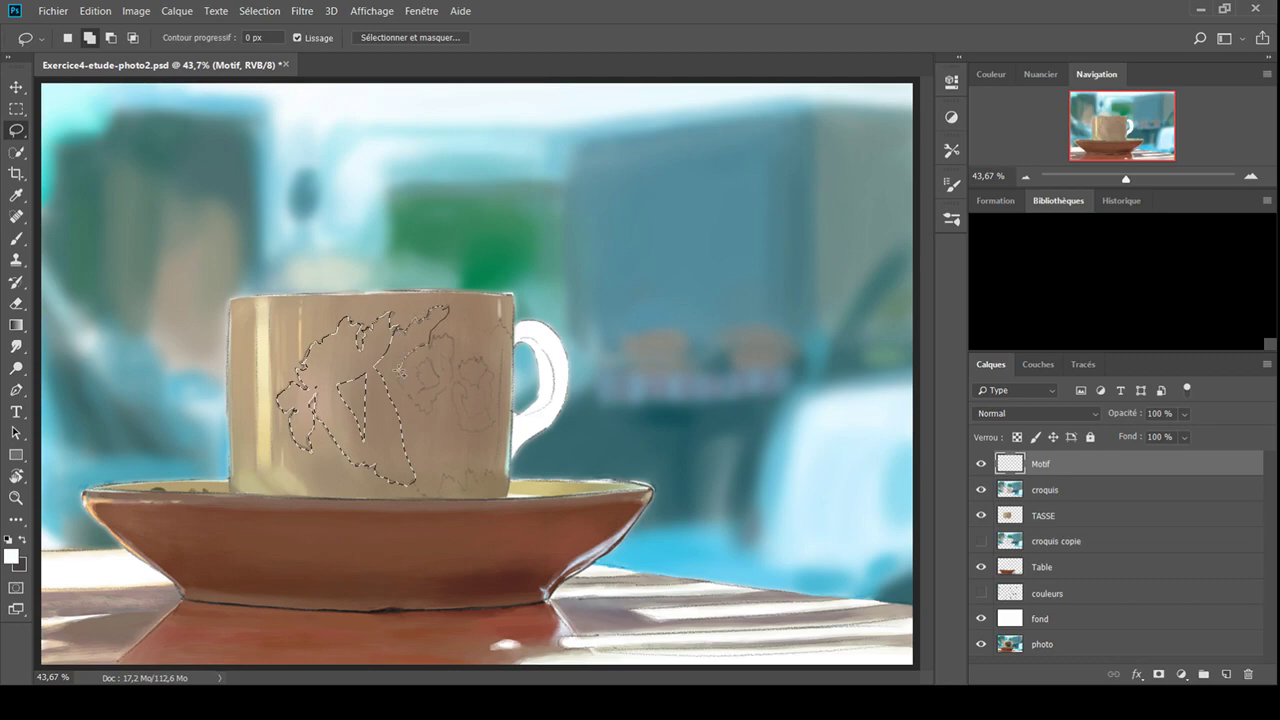
Extend the lasso selection over the next flower to the cup's right edge, then take the Brush
left_click_drag(400, 370, 450, 380)
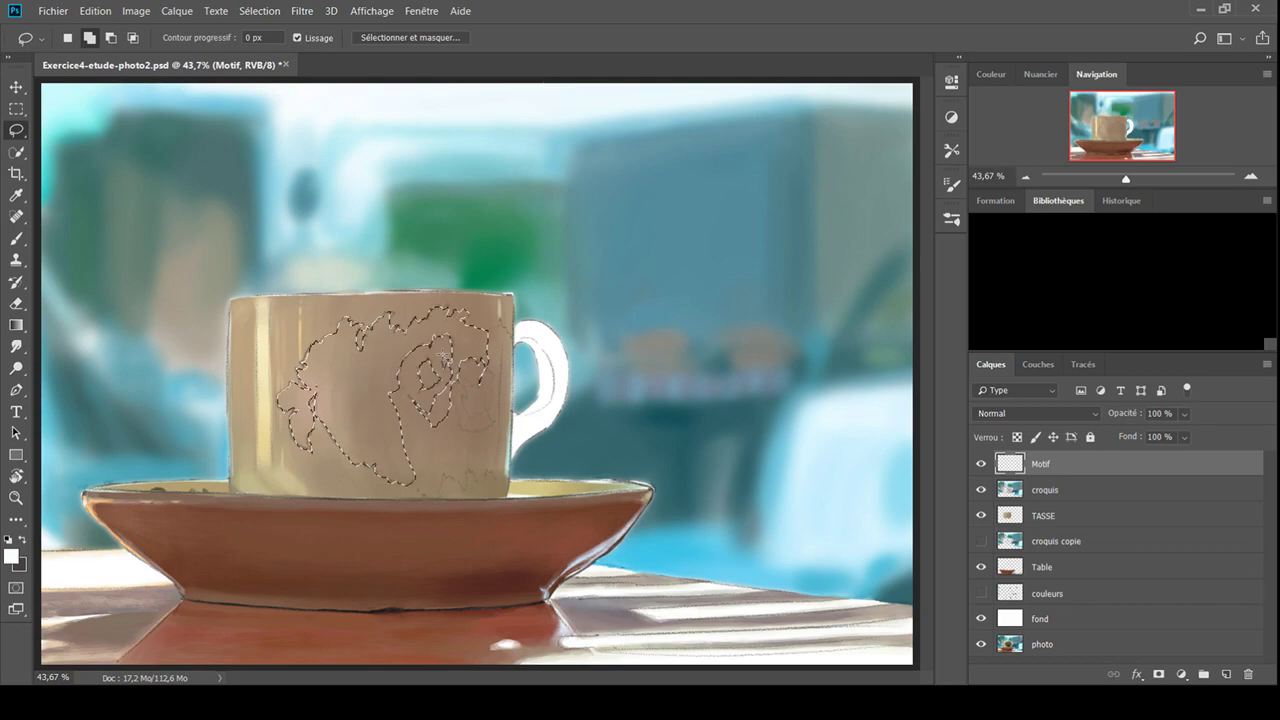
left_click_drag(505, 440, 430, 410)
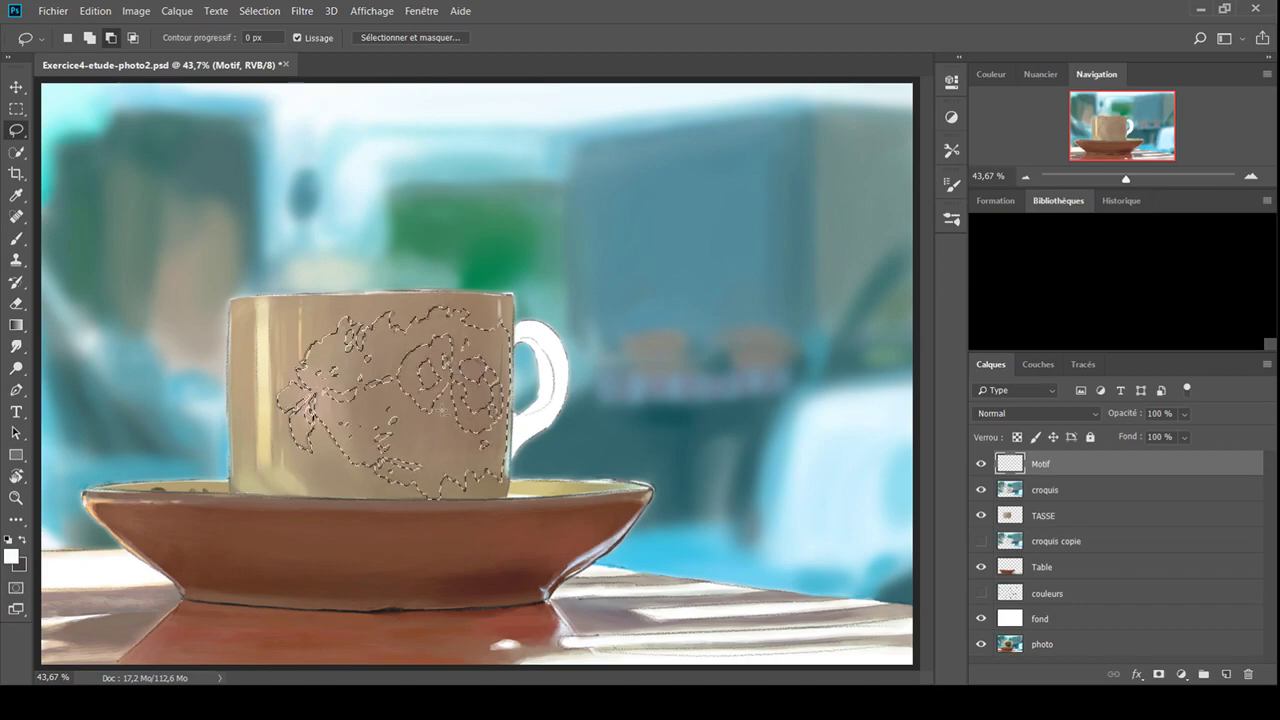
key("b")
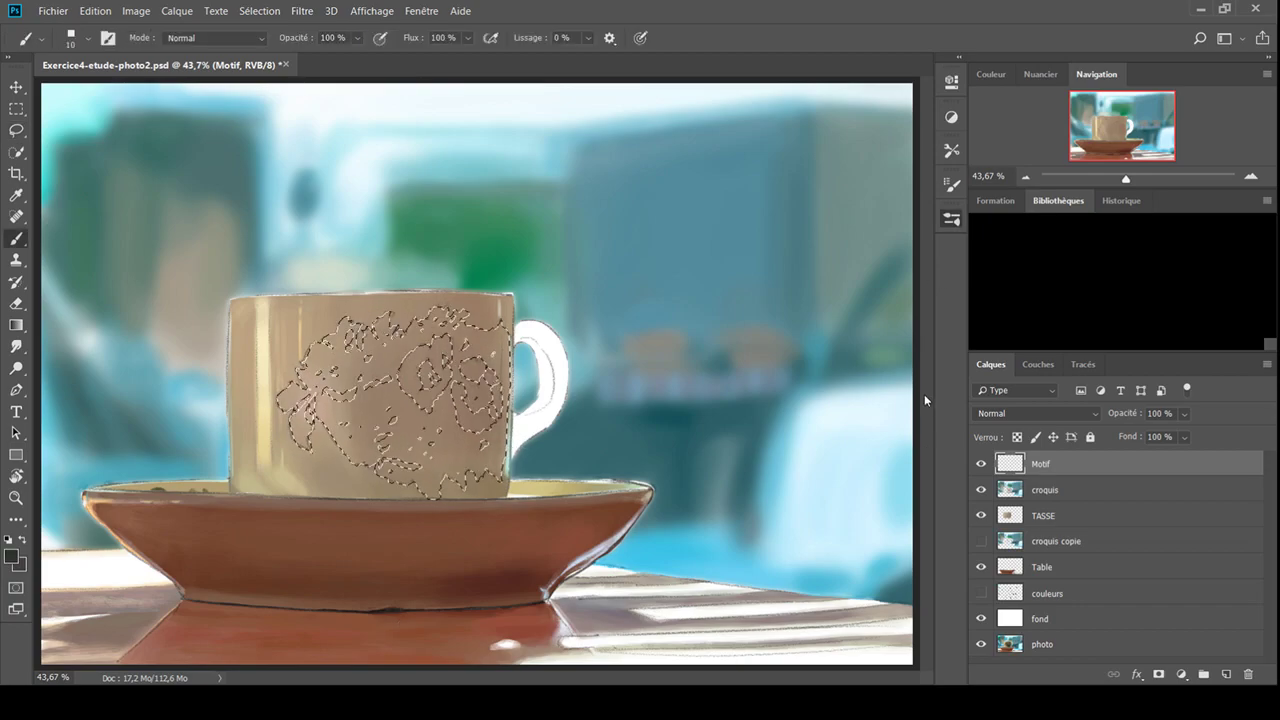
Paint grey and brownish texture inside the motif selection with a large low-opacity brush
key("2")
left_click_drag(300, 400, 490, 430)
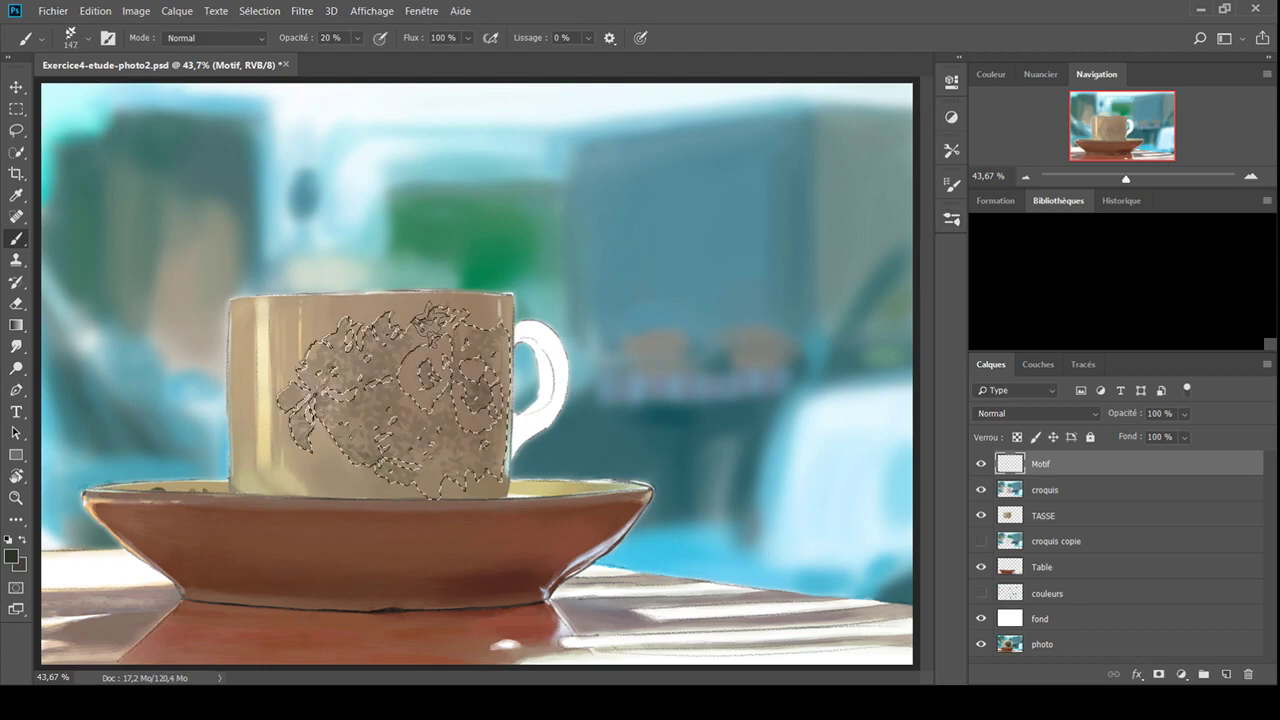
mouse_move(480, 360)
left_mouse_down()
mouse_move(480, 480)
mouse_move(460, 425)
mouse_move(470, 470)
left_mouse_up()
left_click_drag(470, 420, 460, 480)
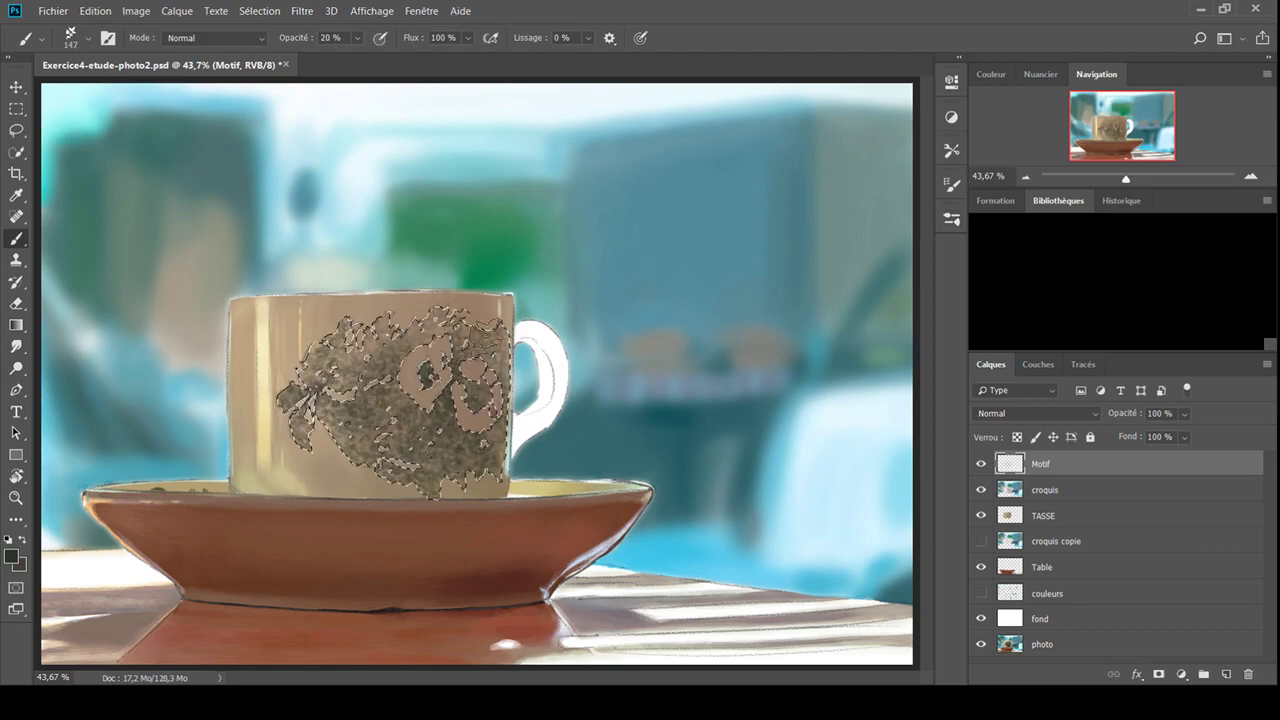
mouse_move(490, 355)
left_mouse_down()
mouse_move(470, 470)
mouse_move(455, 480)
left_mouse_up()
left_click(340, 487, "alt")
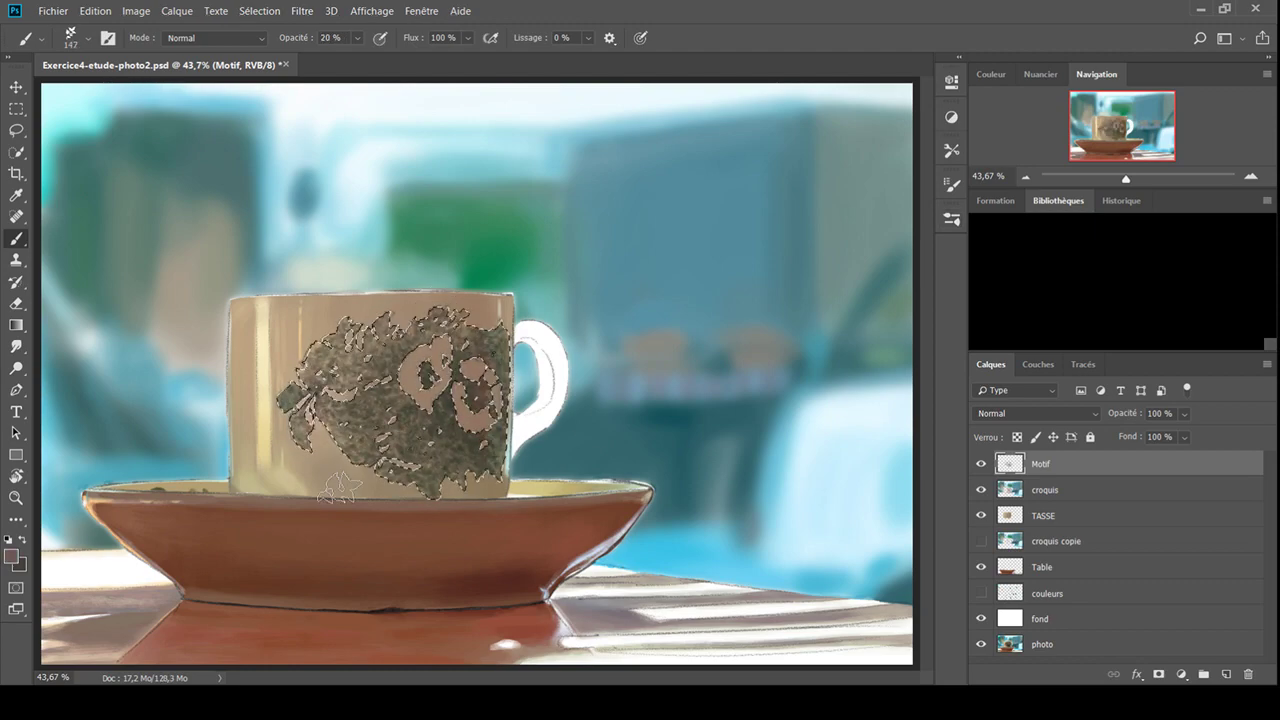
left_click_drag(490, 358, 465, 480)
Darken the motif's lower area and right side in grey-green at 60% opacity
left_click(643, 543, "alt")
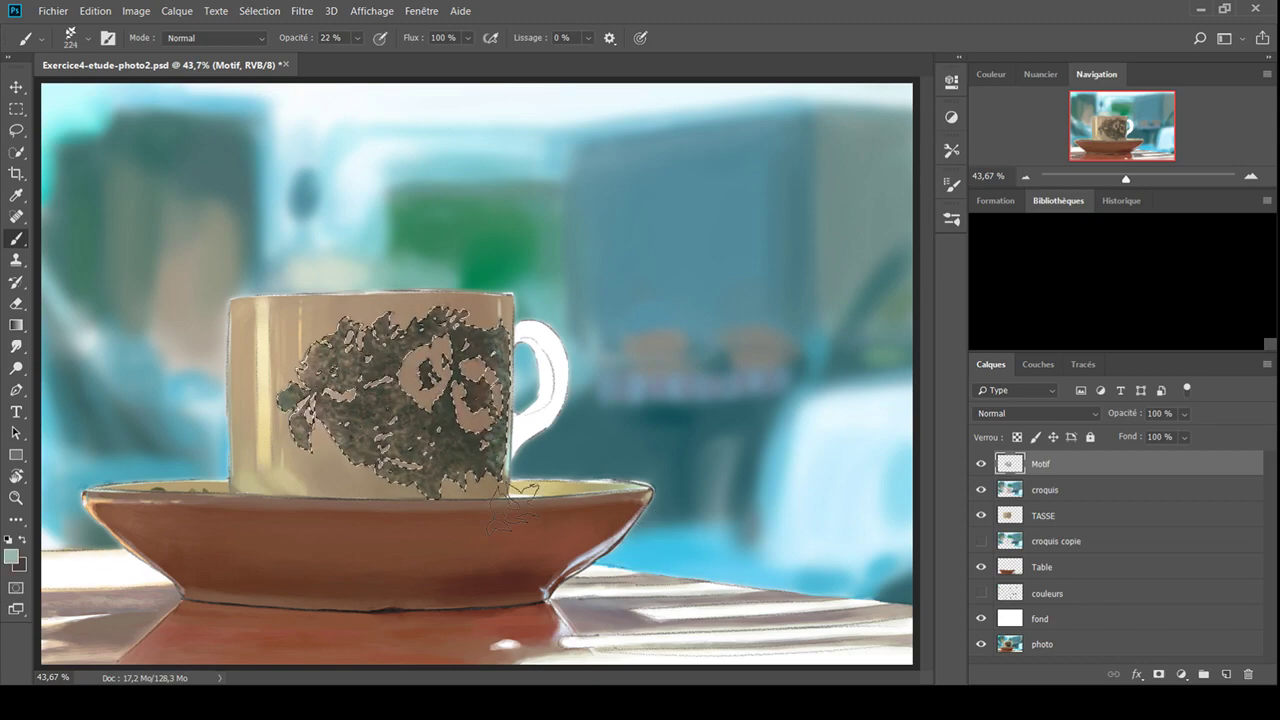
key("l")
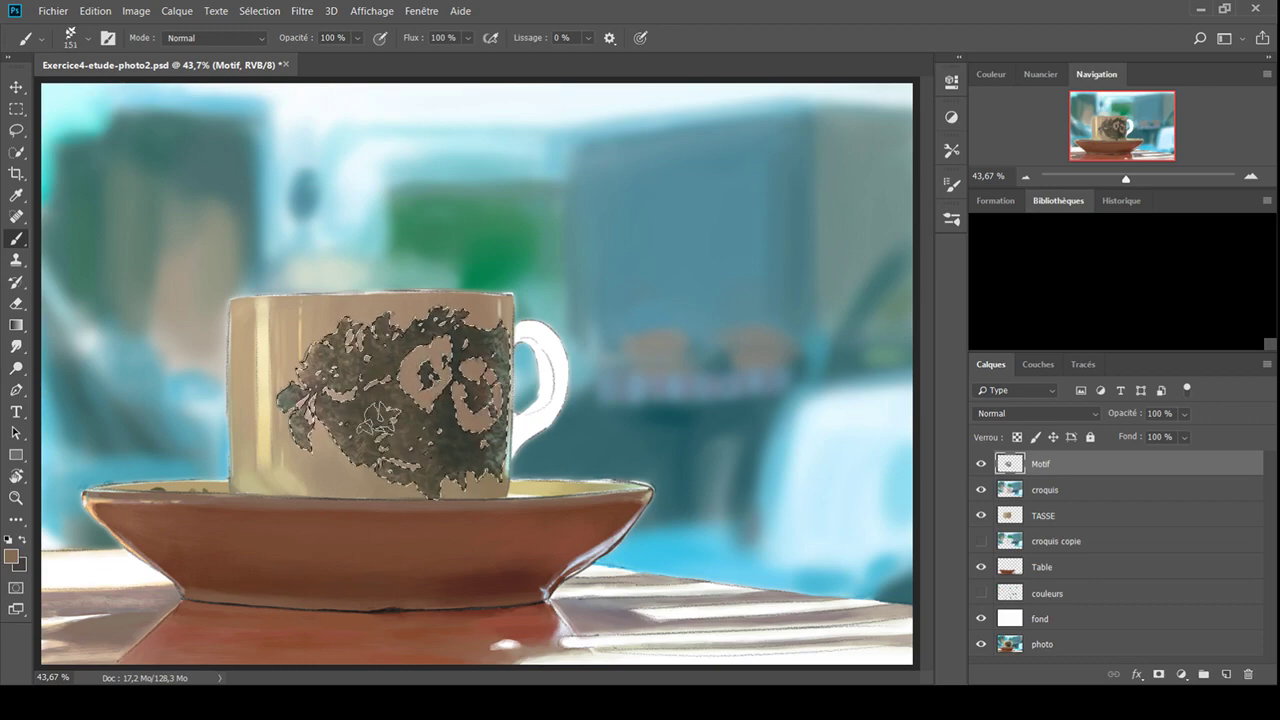
key("6")
mouse_move(490, 380)
left_mouse_down()
mouse_move(455, 480)
mouse_move(485, 425)
mouse_move(470, 480)
left_mouse_up()
left_click_drag(505, 360, 455, 485)
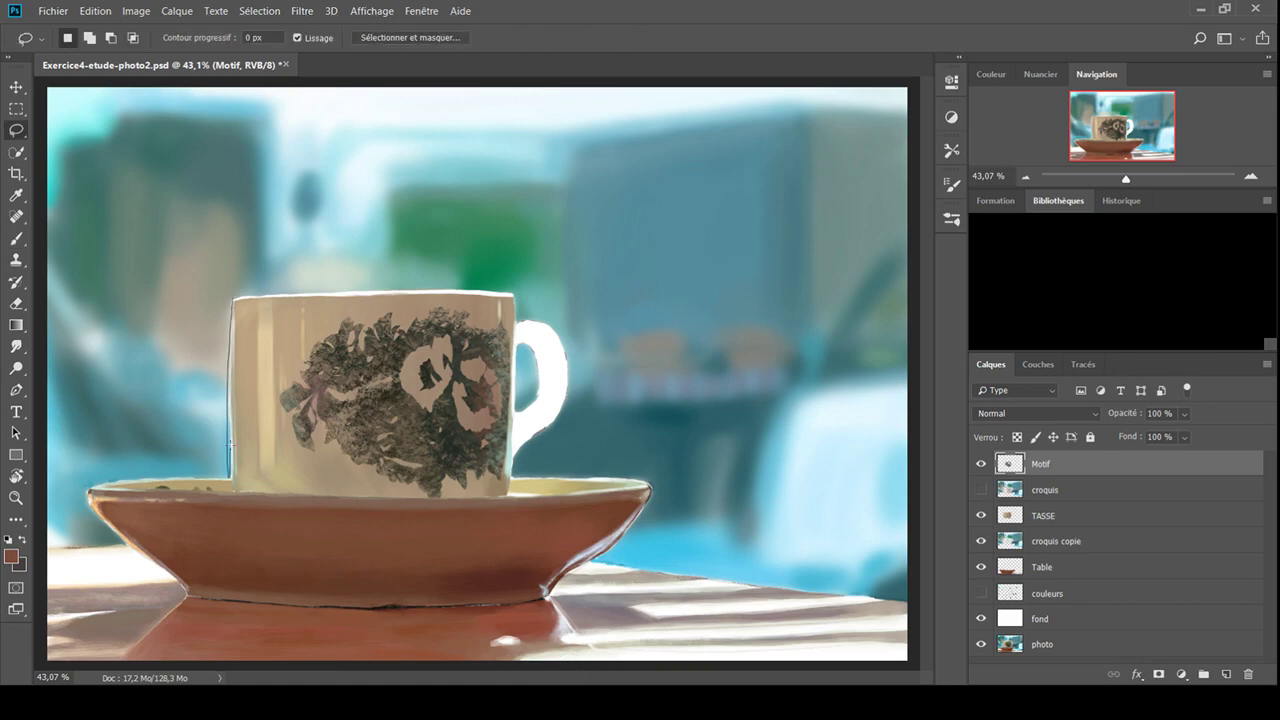
Deselect, make the Motif layer active and sample tan colours from the cup
left_click(246, 386, "alt")
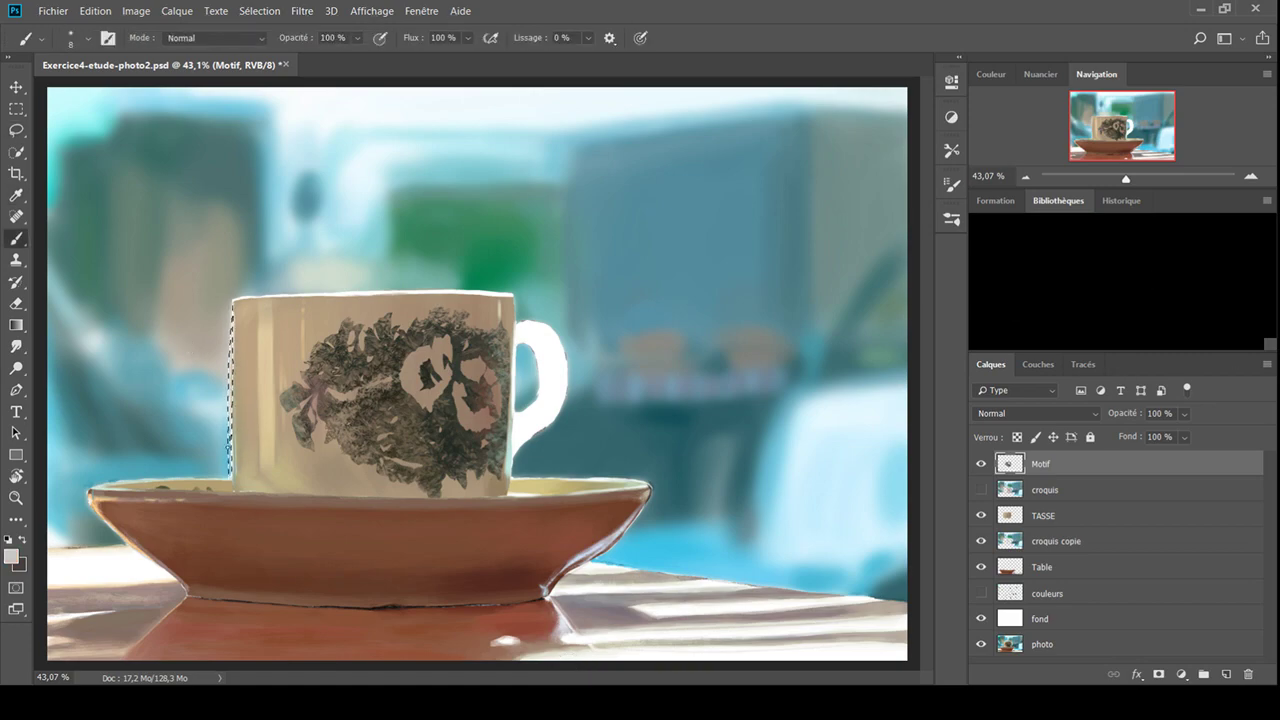
key("ctrl+d")
key("l")
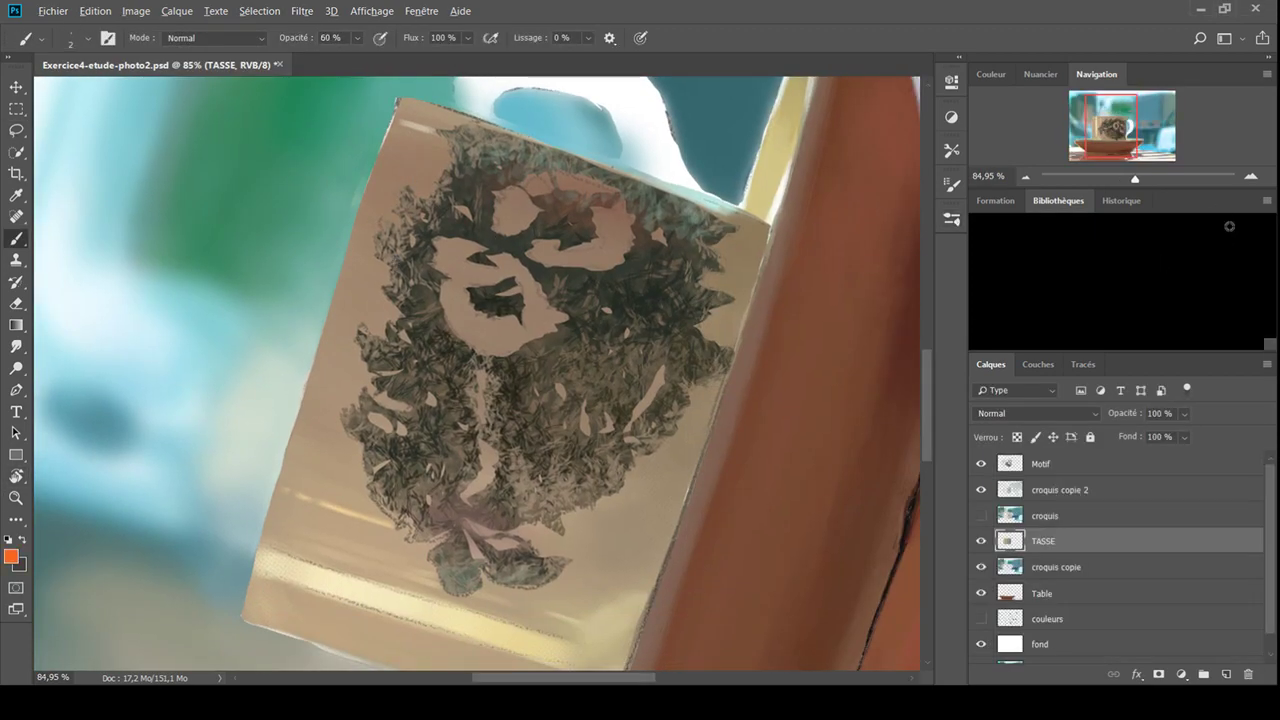
left_click(1045, 466)
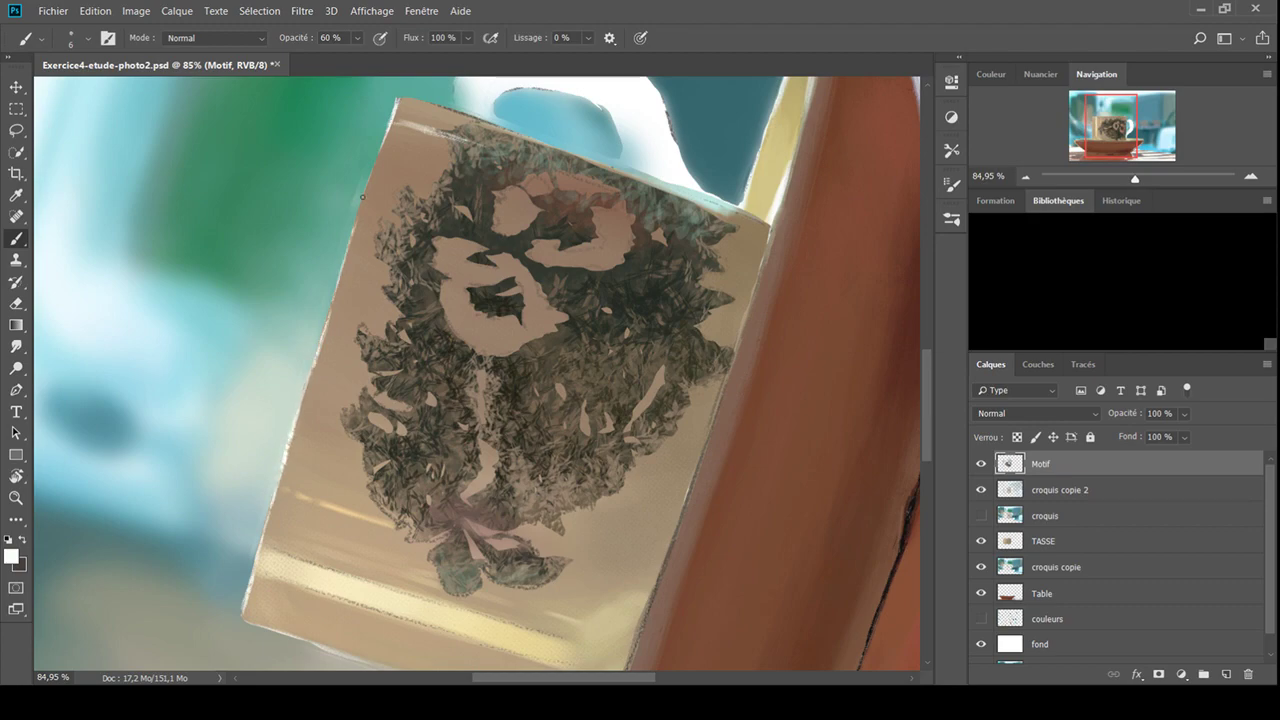
scroll(362, 197, "up", 3)
scroll(362, 197, "down", 6)
scroll(407, 268, "up", 3)
left_click(407, 268, "alt")
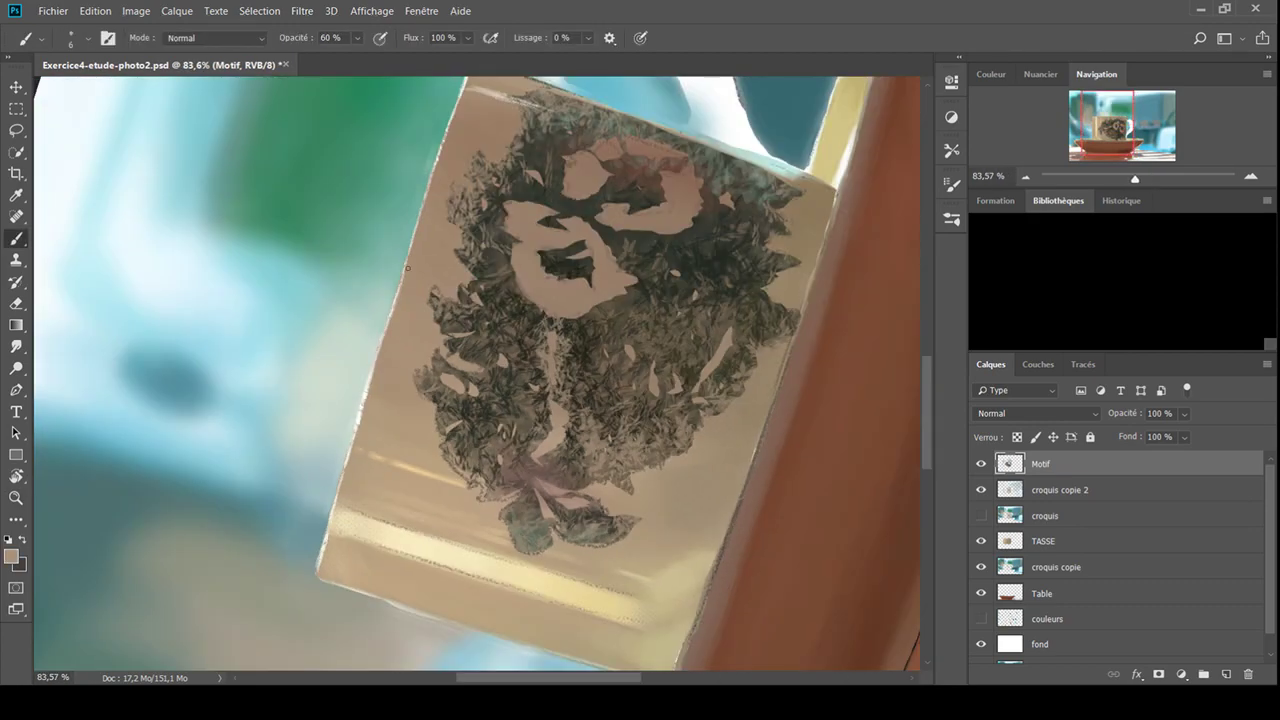
left_click_drag(413, 612, 324, 508)
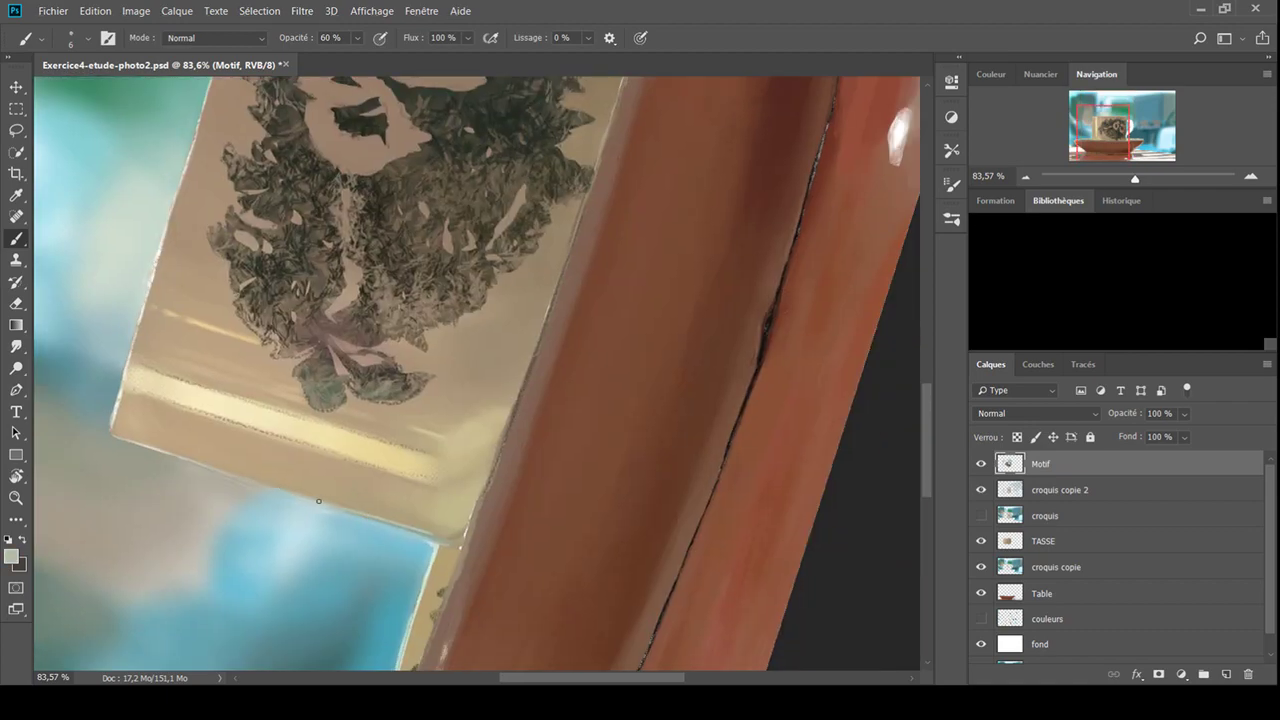
left_click(281, 481, "alt")
Paint a thin light highlight down the cup's left edge with a larger tan brush
key("ctrl+0")
scroll(190, 262, "up", 5)
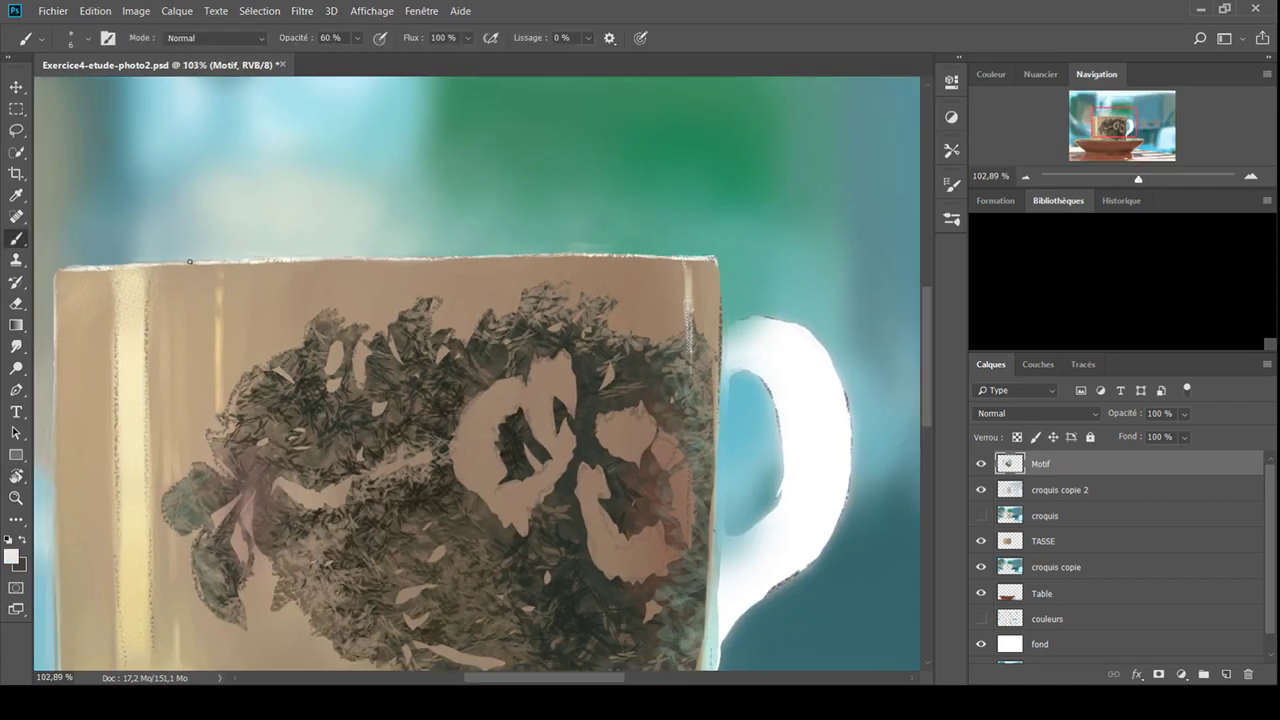
scroll(926, 367, "down", 3)
key("alt+bracketleft")
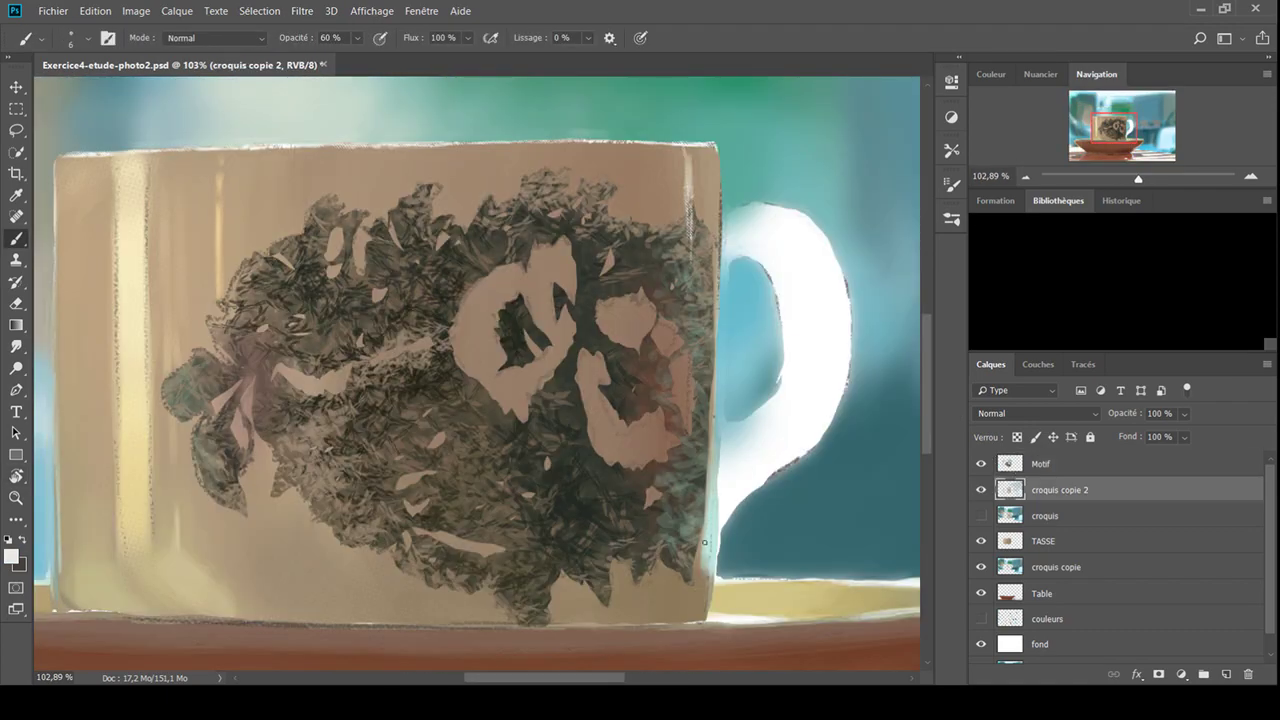
key("e")
key("b")
key("x")
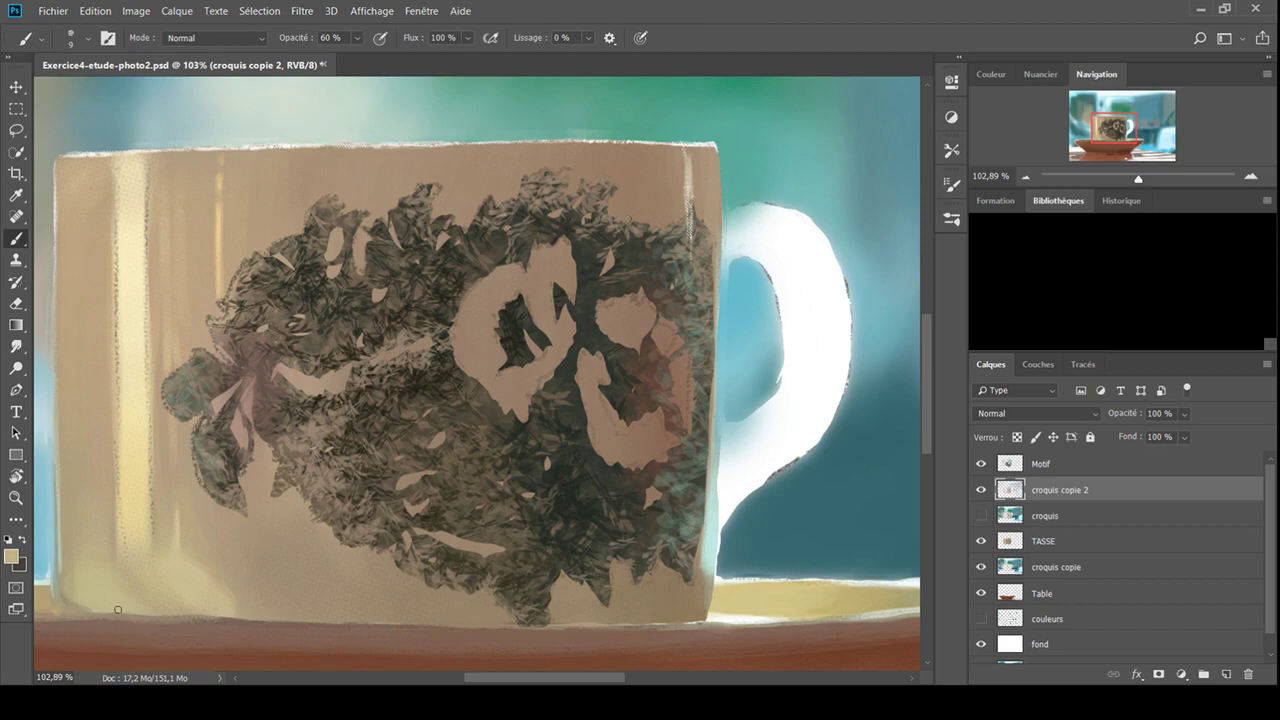
key("bracketright")
key("bracketright")
key("bracketright")
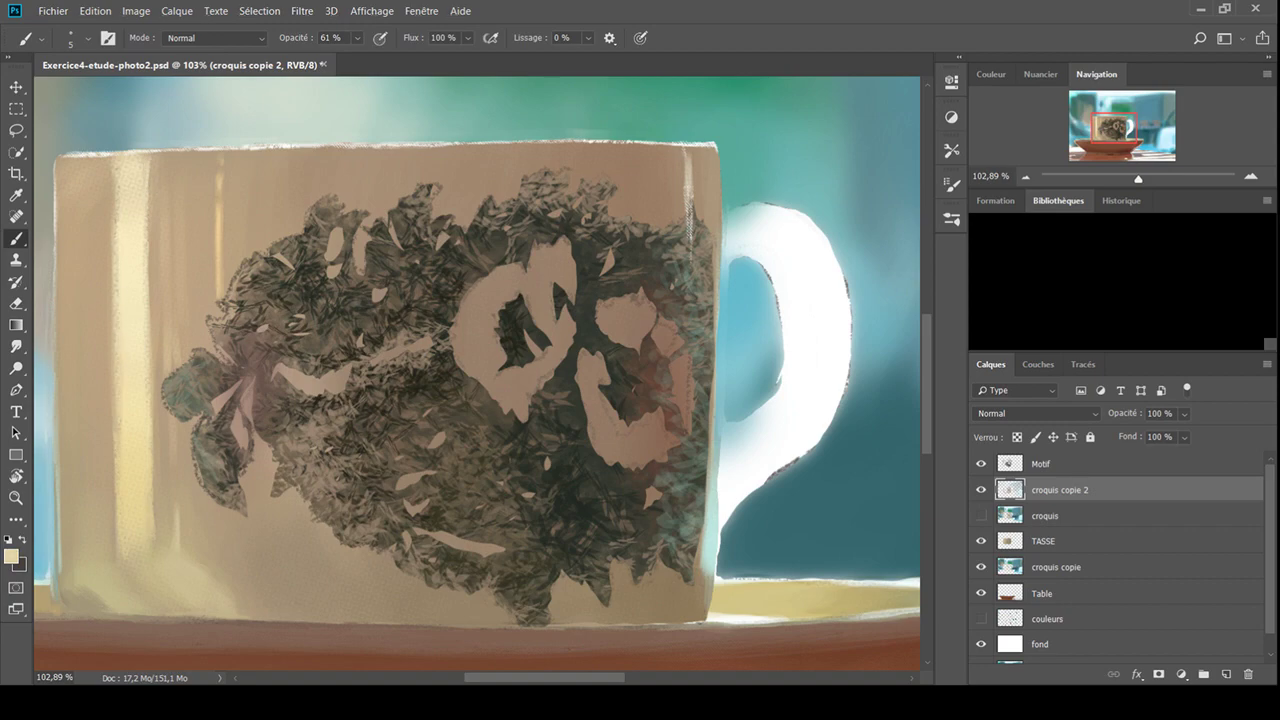
key("ctrl+0")
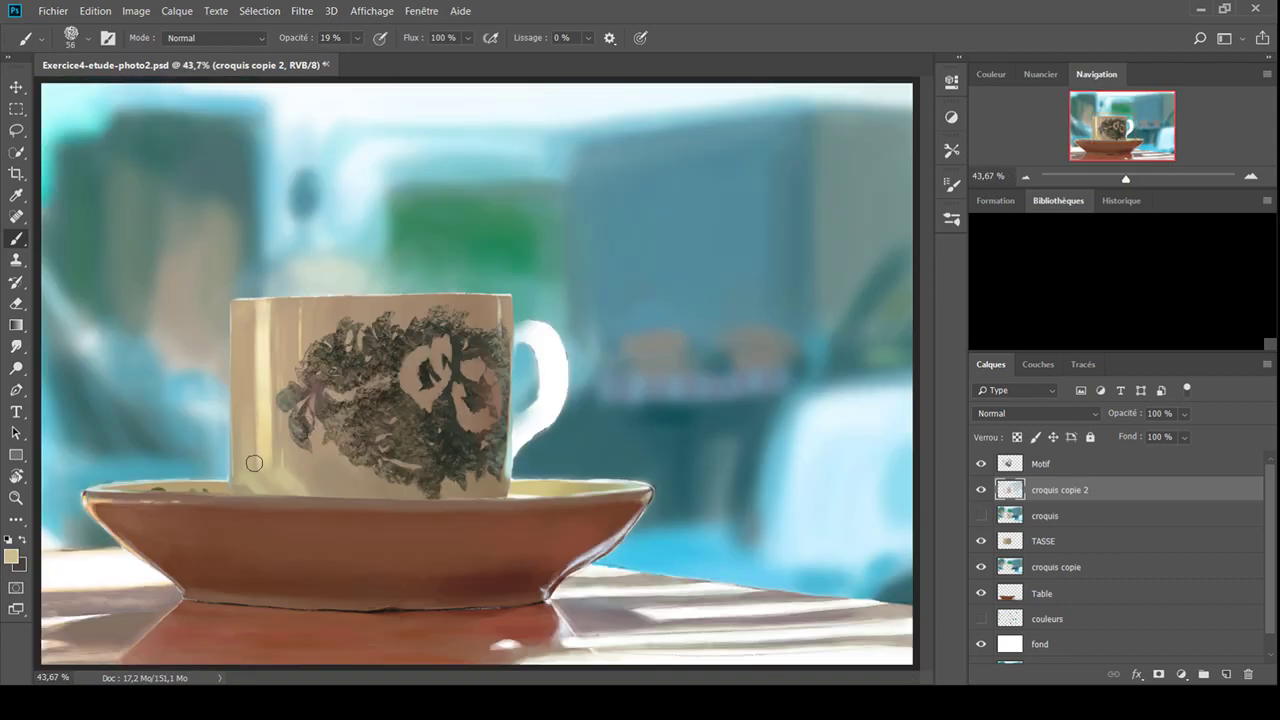
scroll(286, 387, "up", 5)
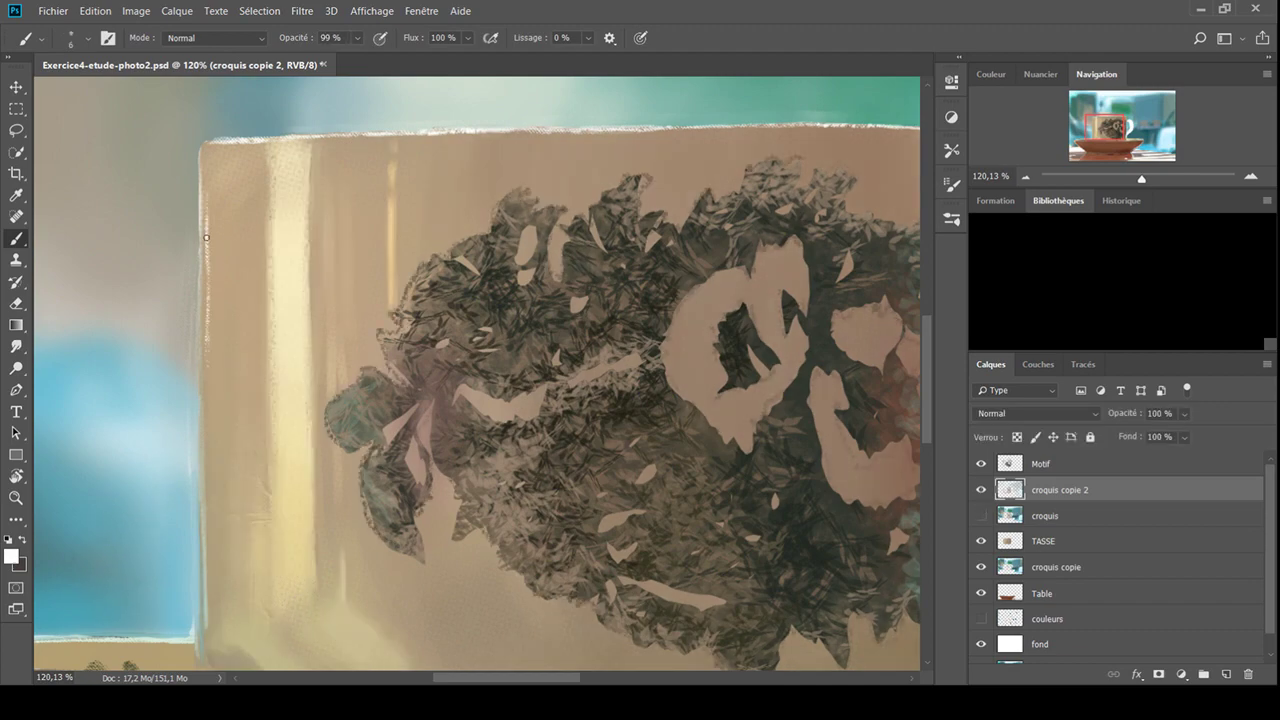
left_click_drag(206, 600, 207, 389)
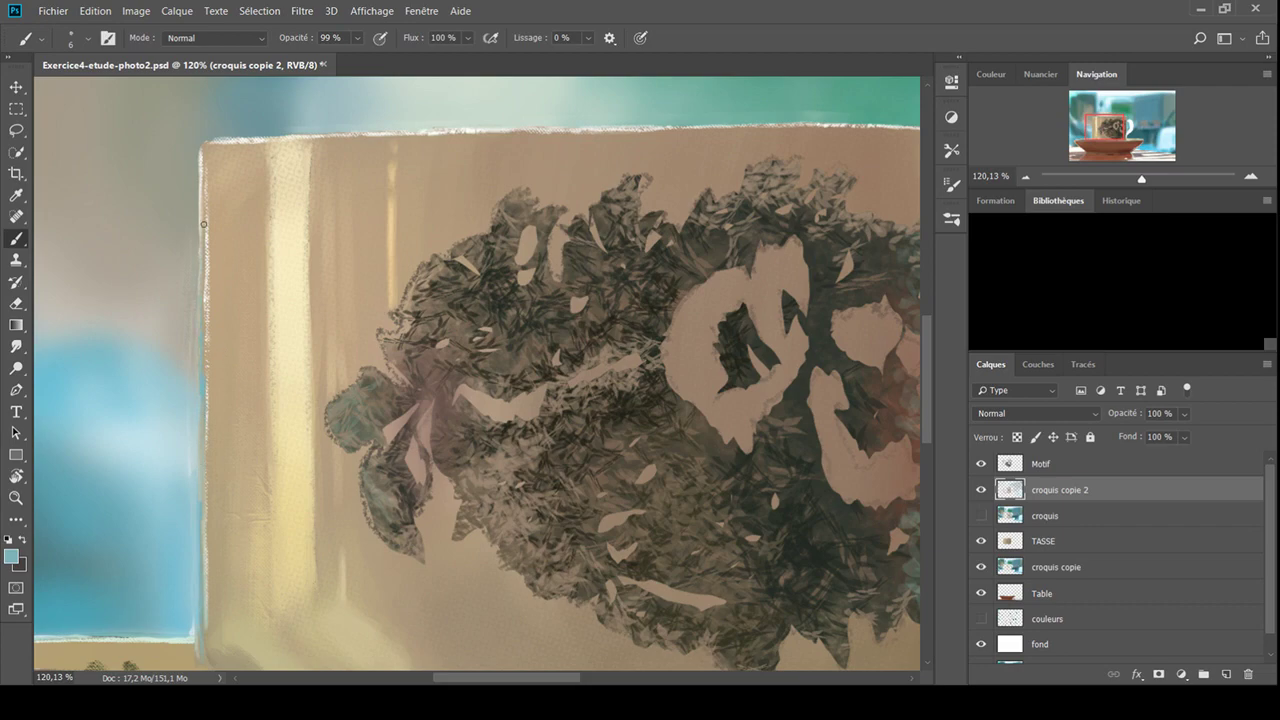
left_click(1005, 464)
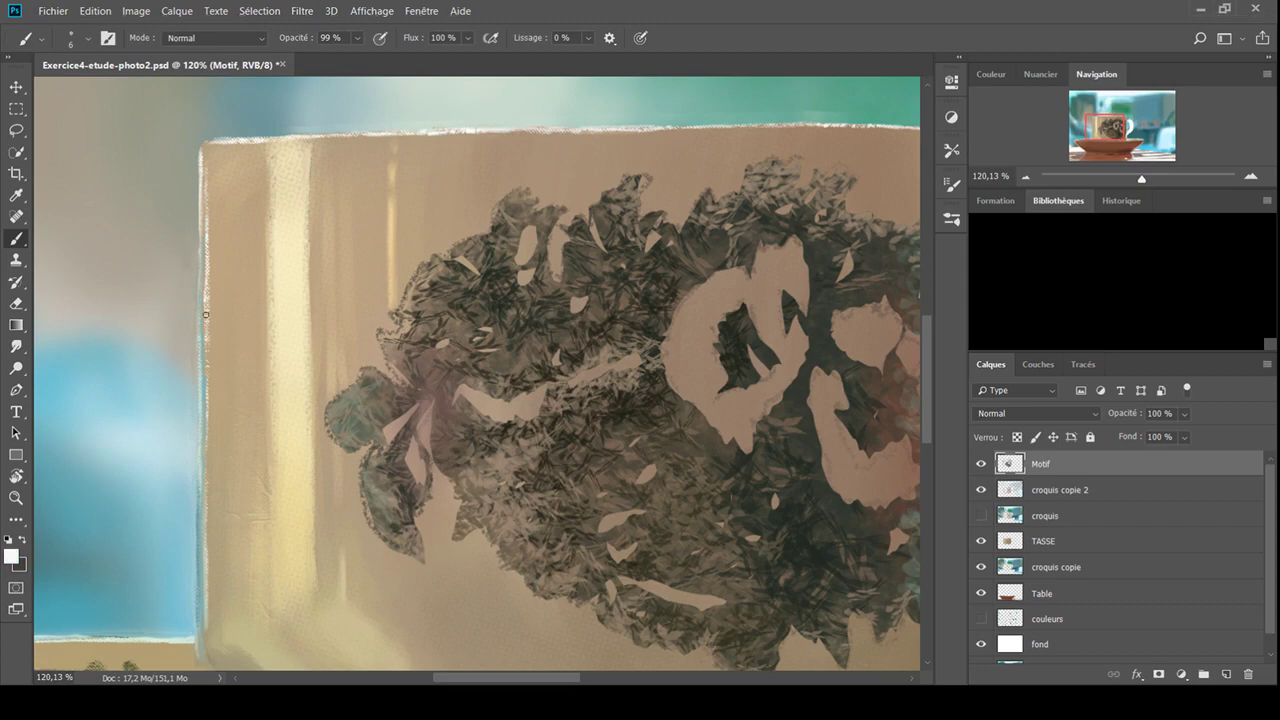
Add a light highlight down the cup's right edge and dark grey-green streaks in the petals
left_click(597, 494, "alt")
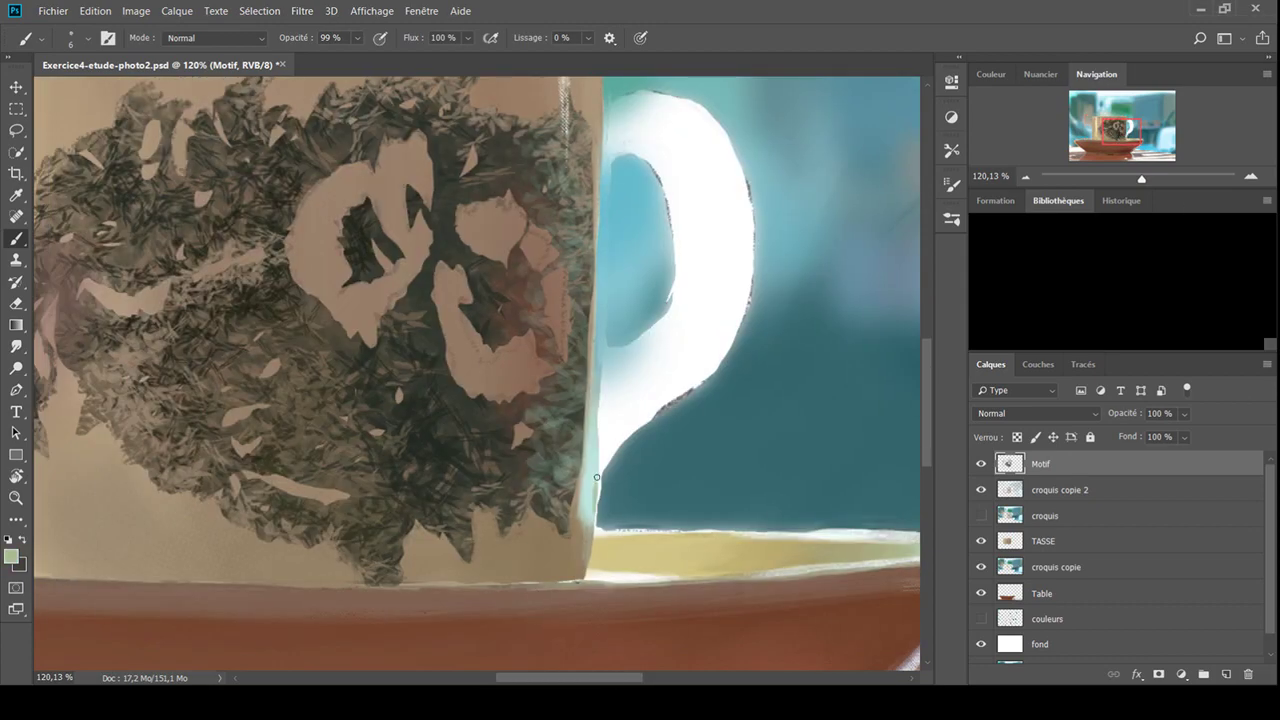
left_click_drag(563, 180, 563, 520)
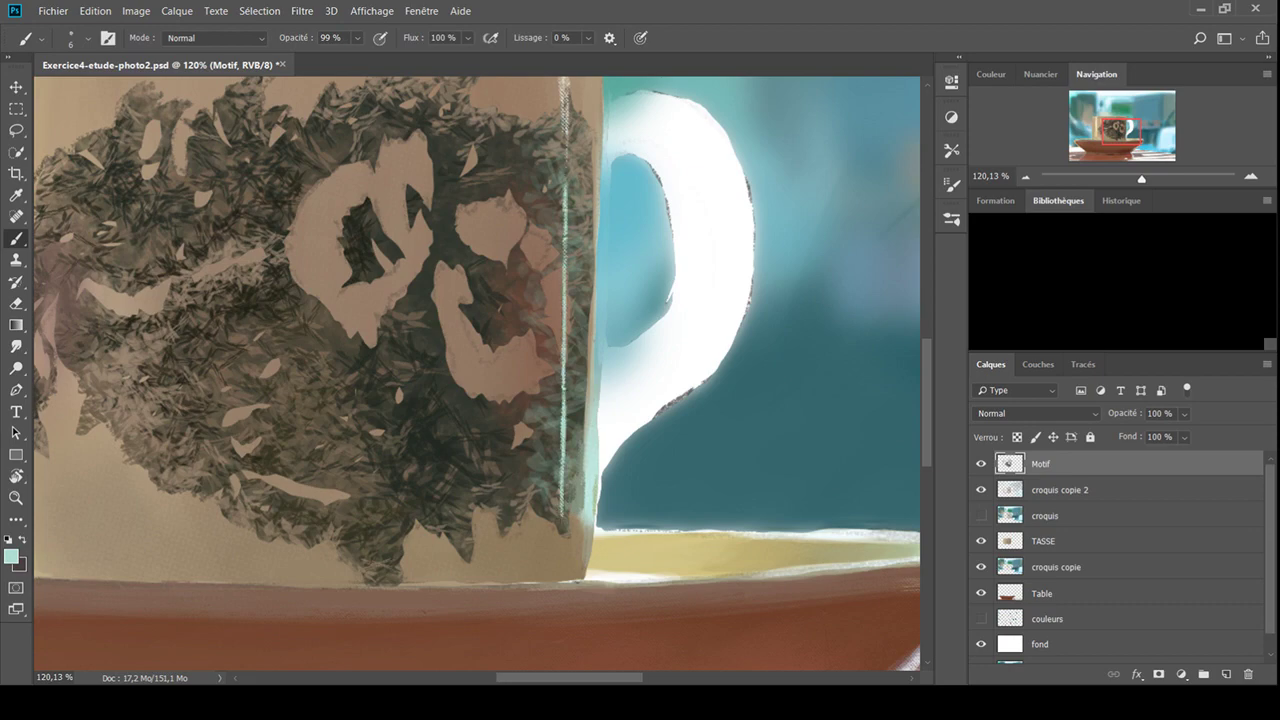
left_click_drag(576, 462, 590, 503)
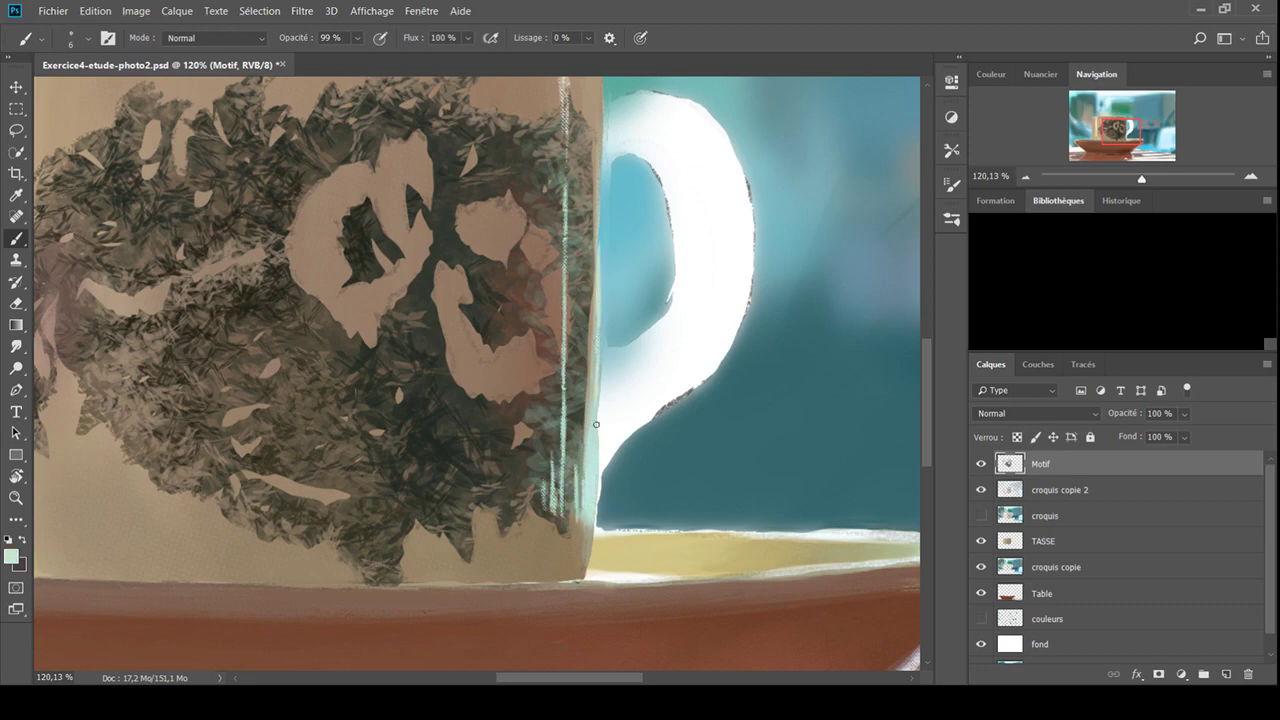
left_click(590, 330, "alt")
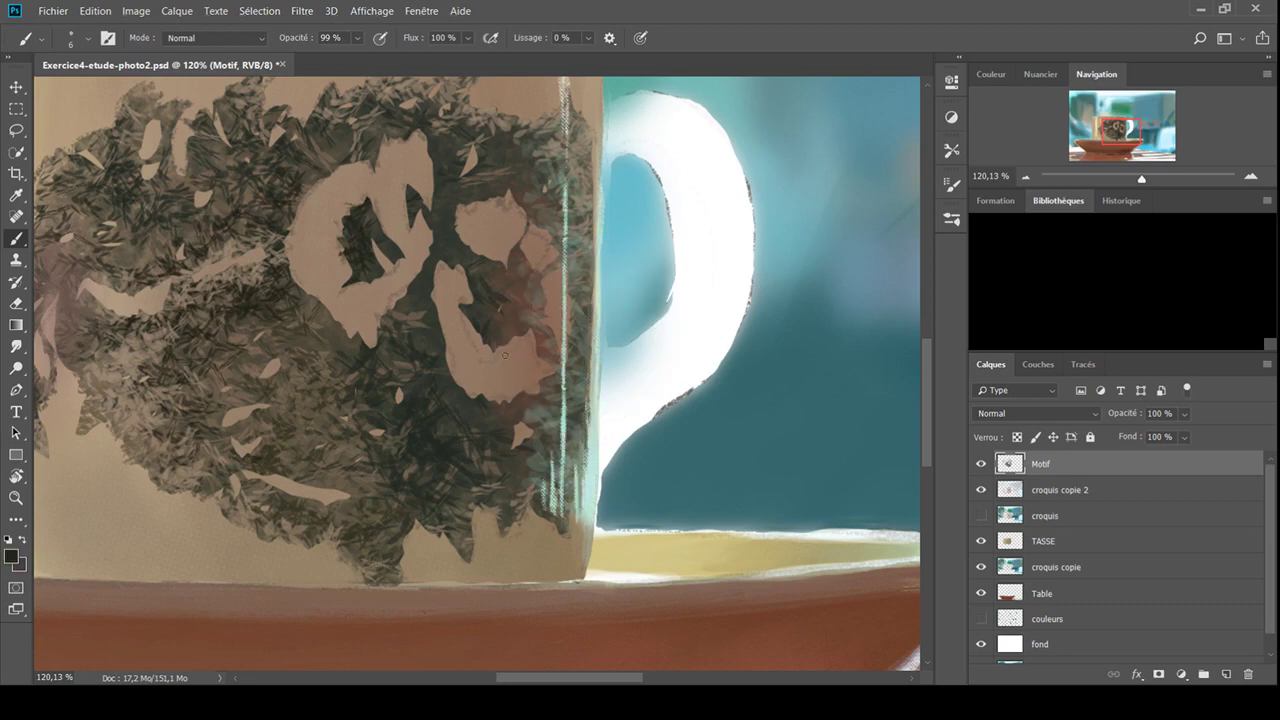
left_click_drag(505, 355, 476, 336)
left_click_drag(505, 238, 486, 266)
left_click_drag(348, 260, 334, 274)
left_click_drag(418, 168, 398, 228)
left_click_drag(388, 276, 378, 300)
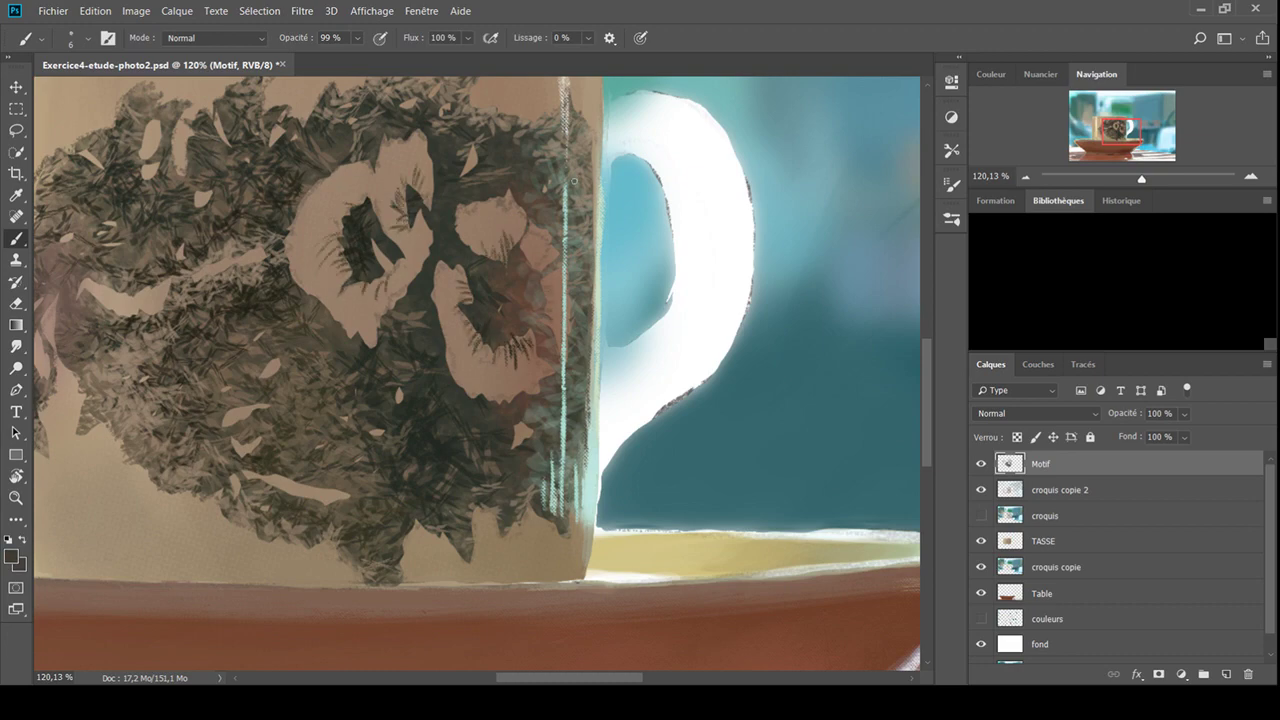
Set brush opacity to 20%, sample tan from the cup and lasso the handle
key("ctrl+0")
scroll(474, 377, "up", 5)
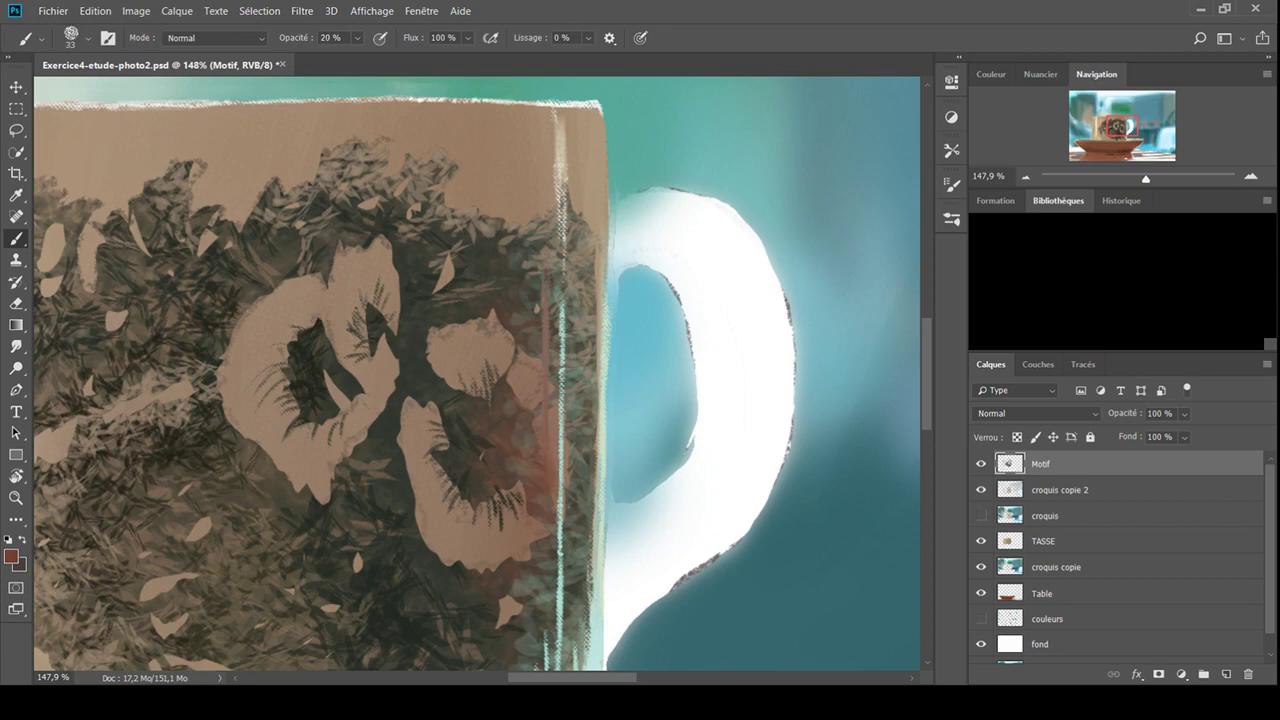
key("z")
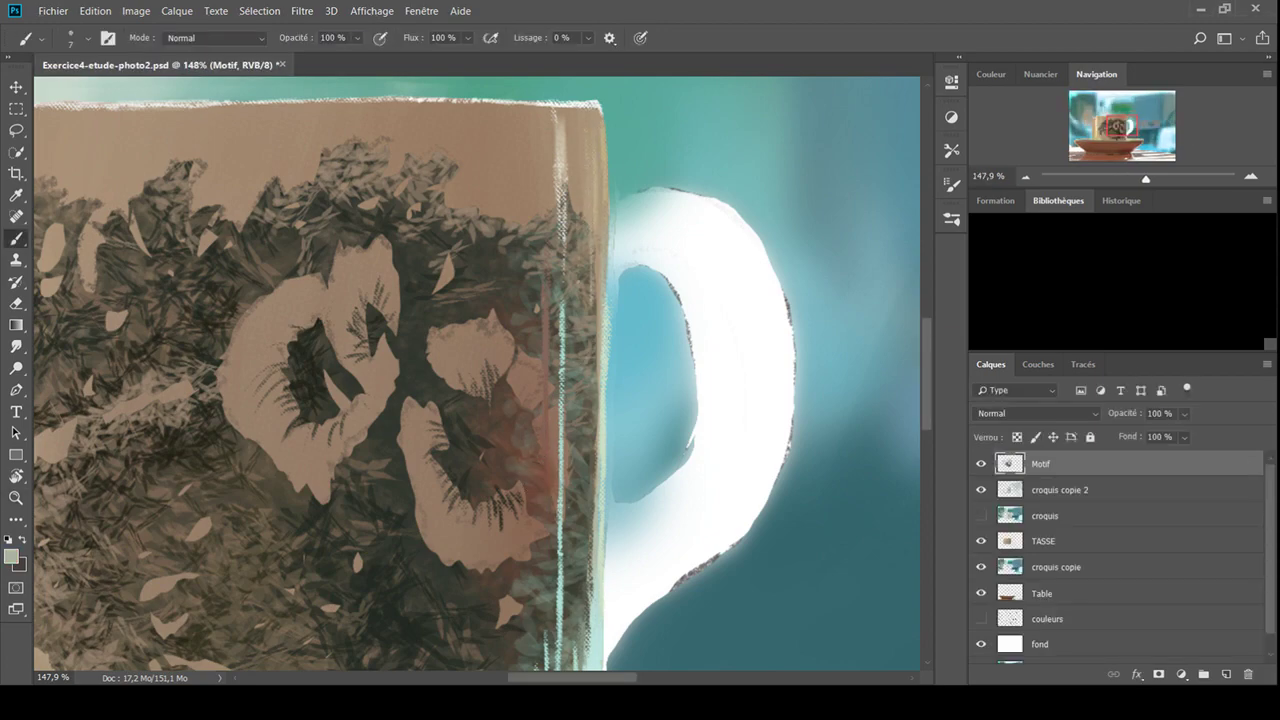
key("ctrl+0")
key("2")
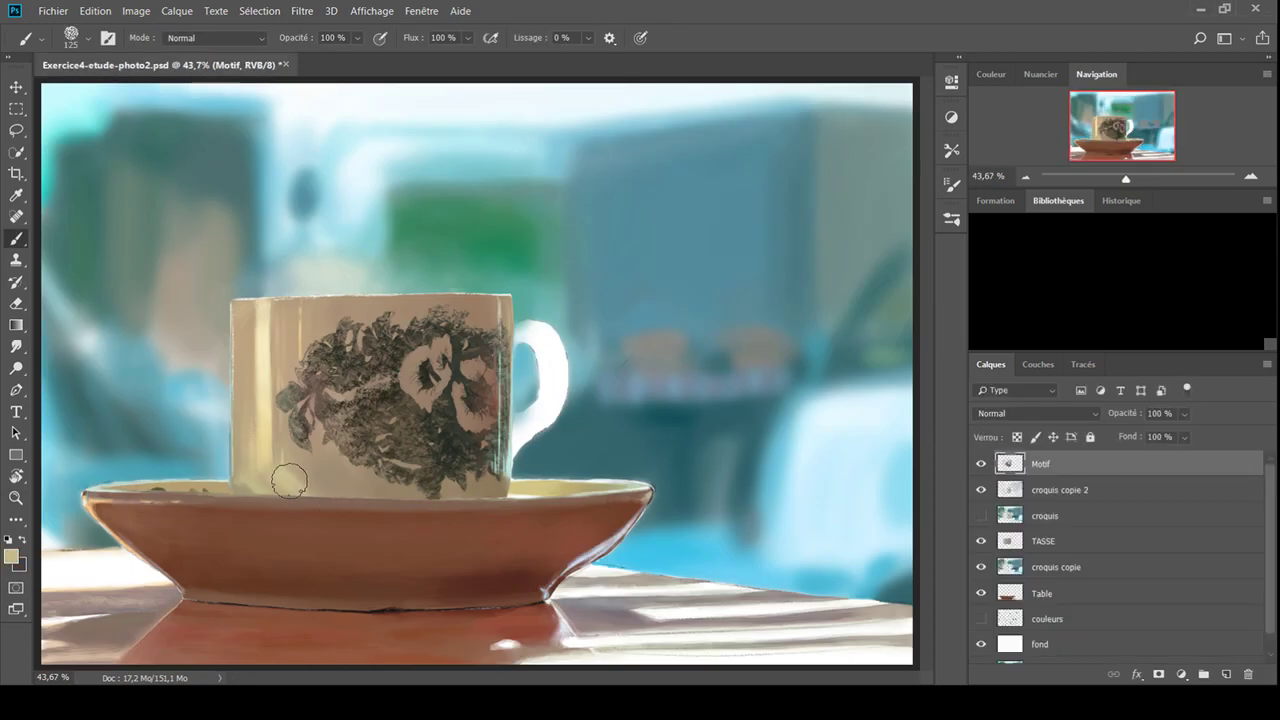
left_click(317, 473, "alt")
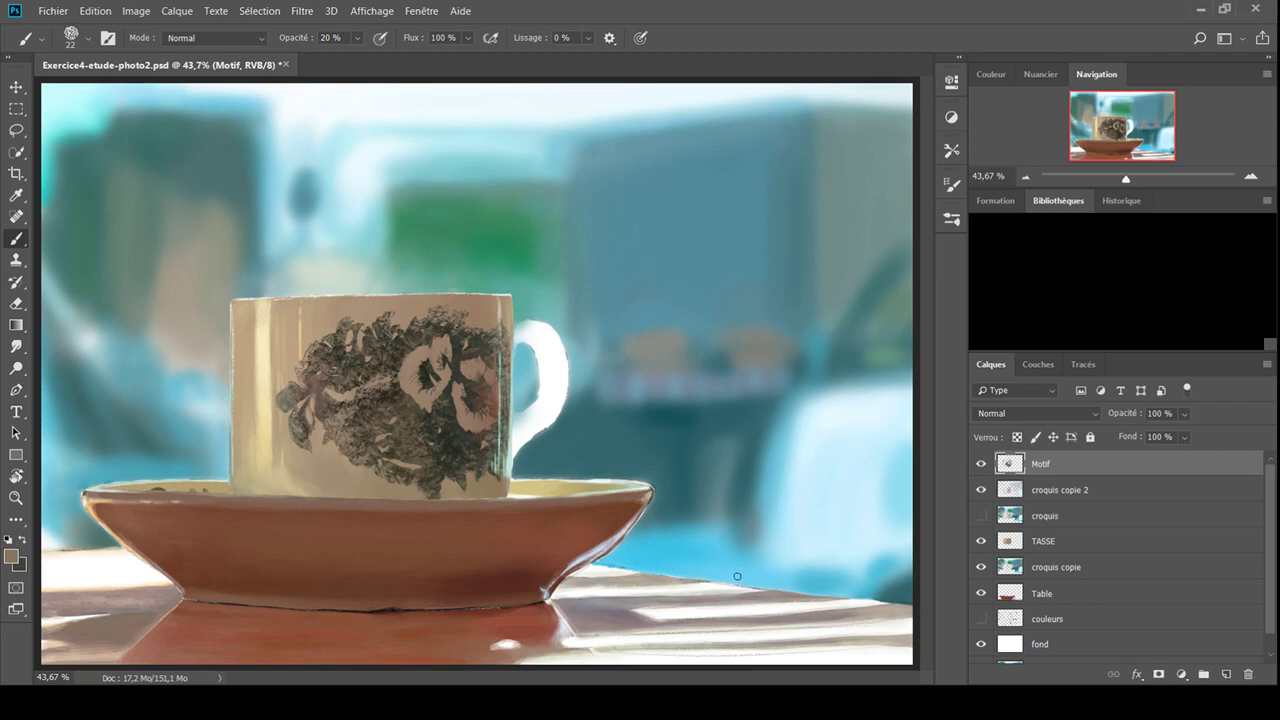
key("l")
left_click_drag(1126, 178, 1111, 142)
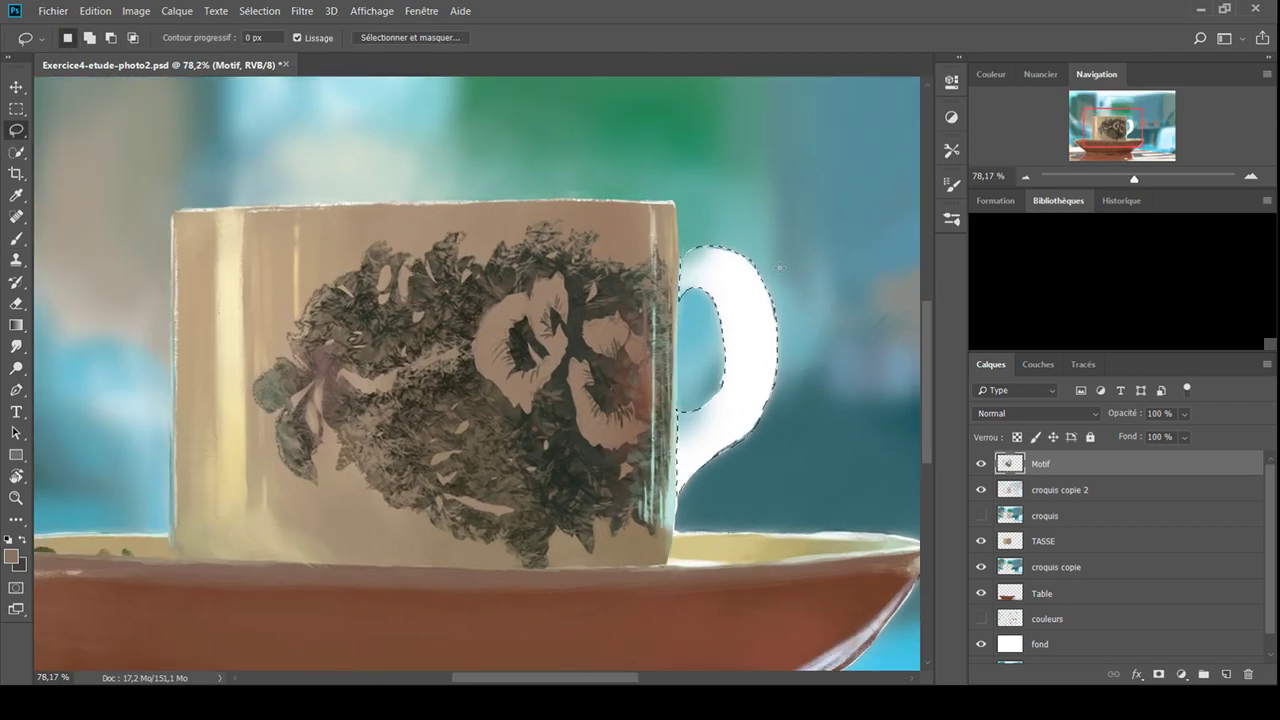
Paint the cup handle beige inside its selection, briefly hiding the outline to check it
key("b")
left_click_drag(745, 440, 755, 300)
mouse_move(700, 260)
left_mouse_down()
mouse_move(723, 369)
mouse_move(720, 290)
left_mouse_up()
key("ctrl+d")
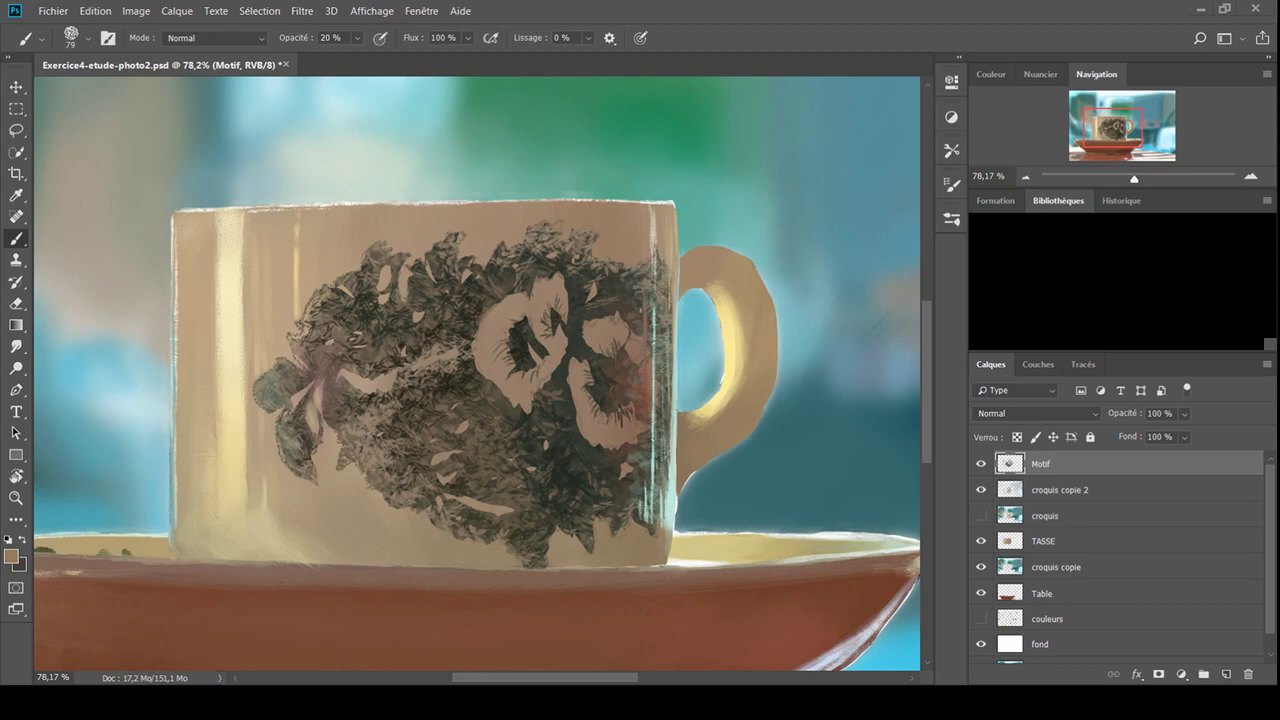
key("ctrl+shift+d")
Highlight the handle's lower outer edge and inner hole edge in light cream
left_click(732, 400, "ctrl")
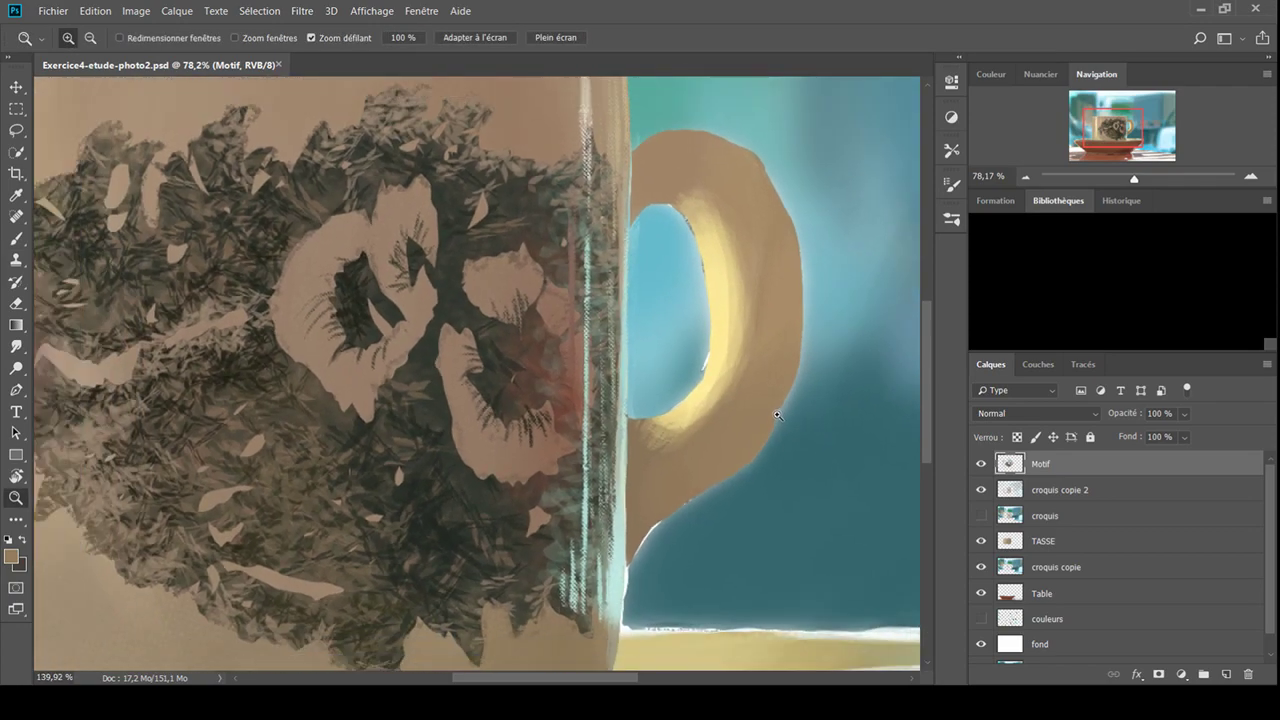
key("x")
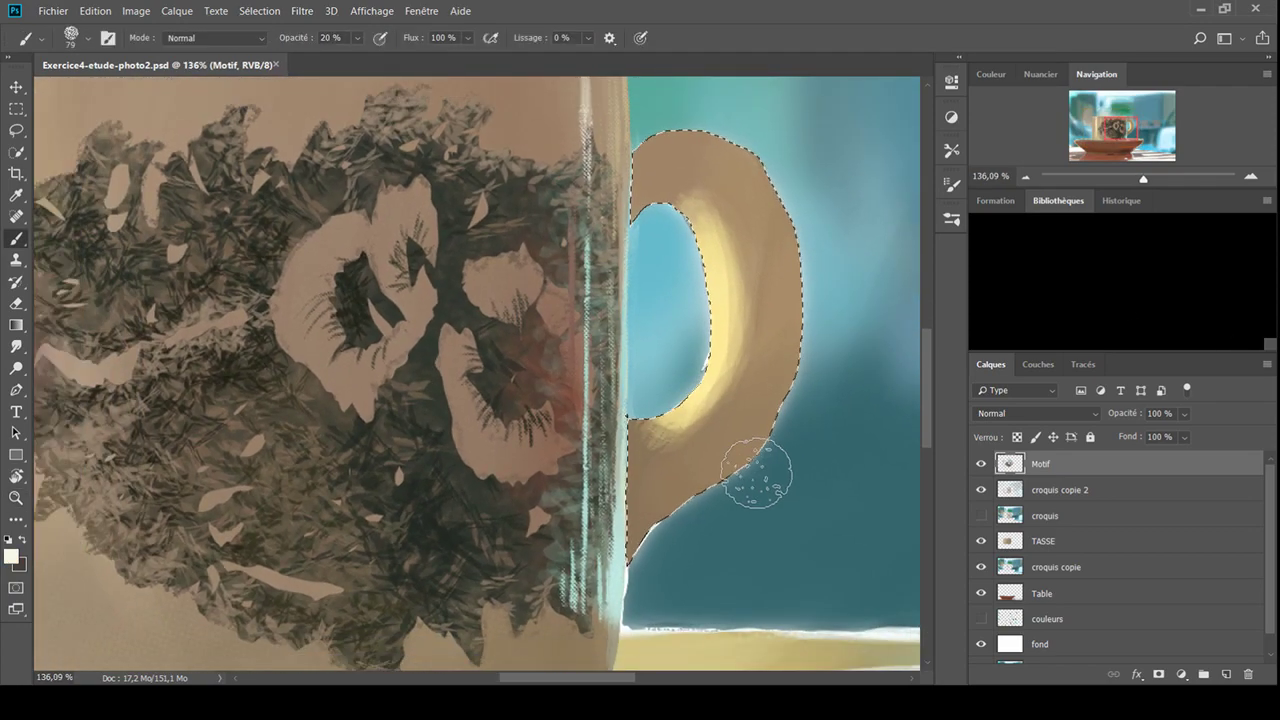
left_click_drag(755, 468, 652, 535)
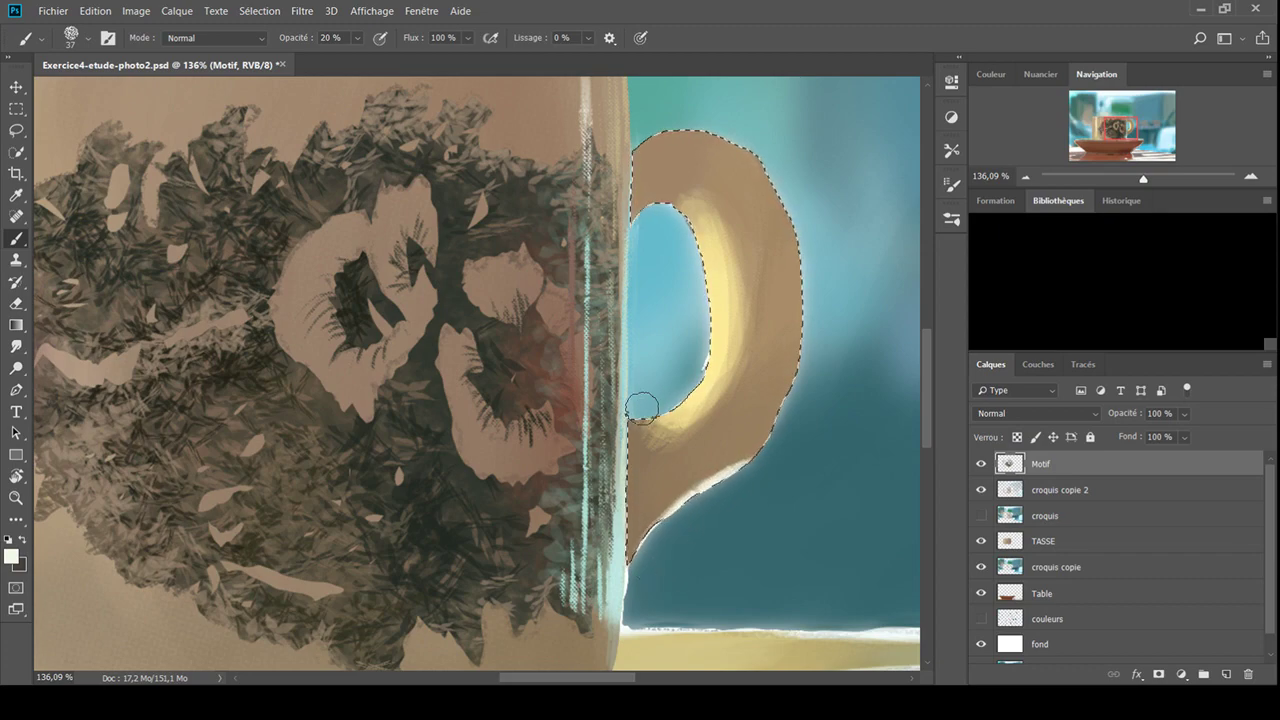
mouse_move(639, 409)
left_mouse_down()
mouse_move(686, 354)
mouse_move(652, 366)
left_mouse_up()
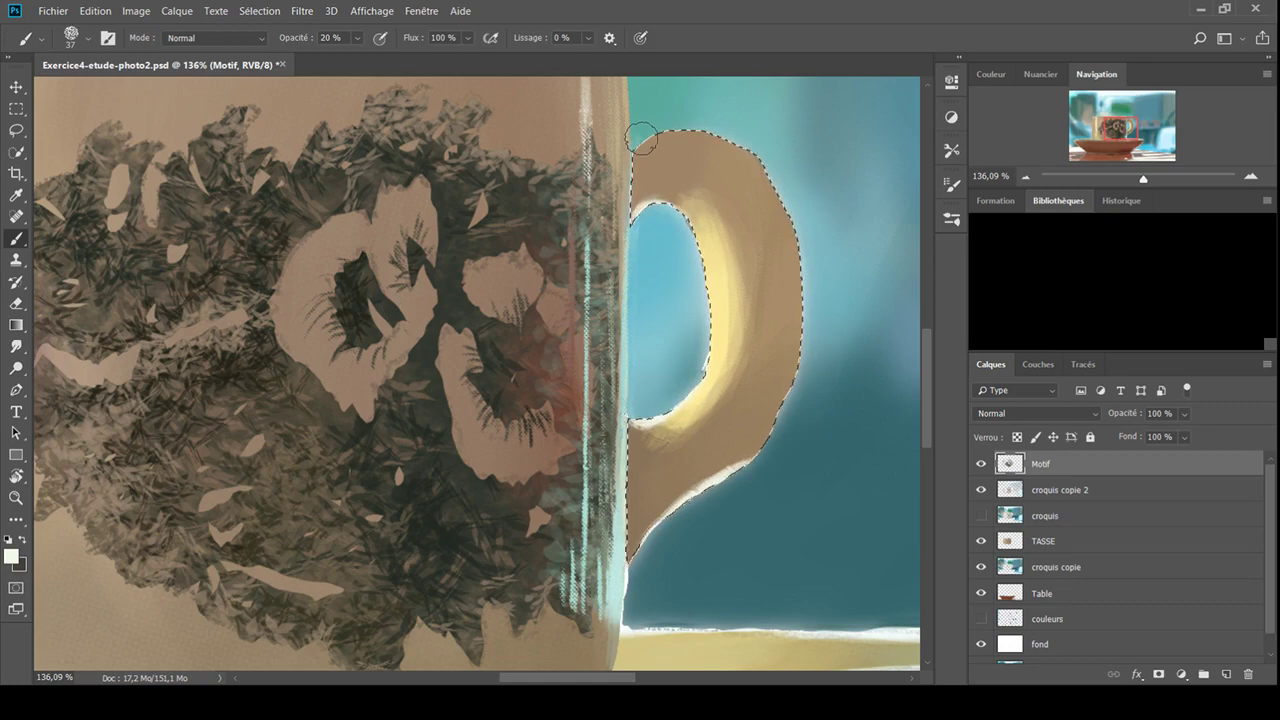
key("l")
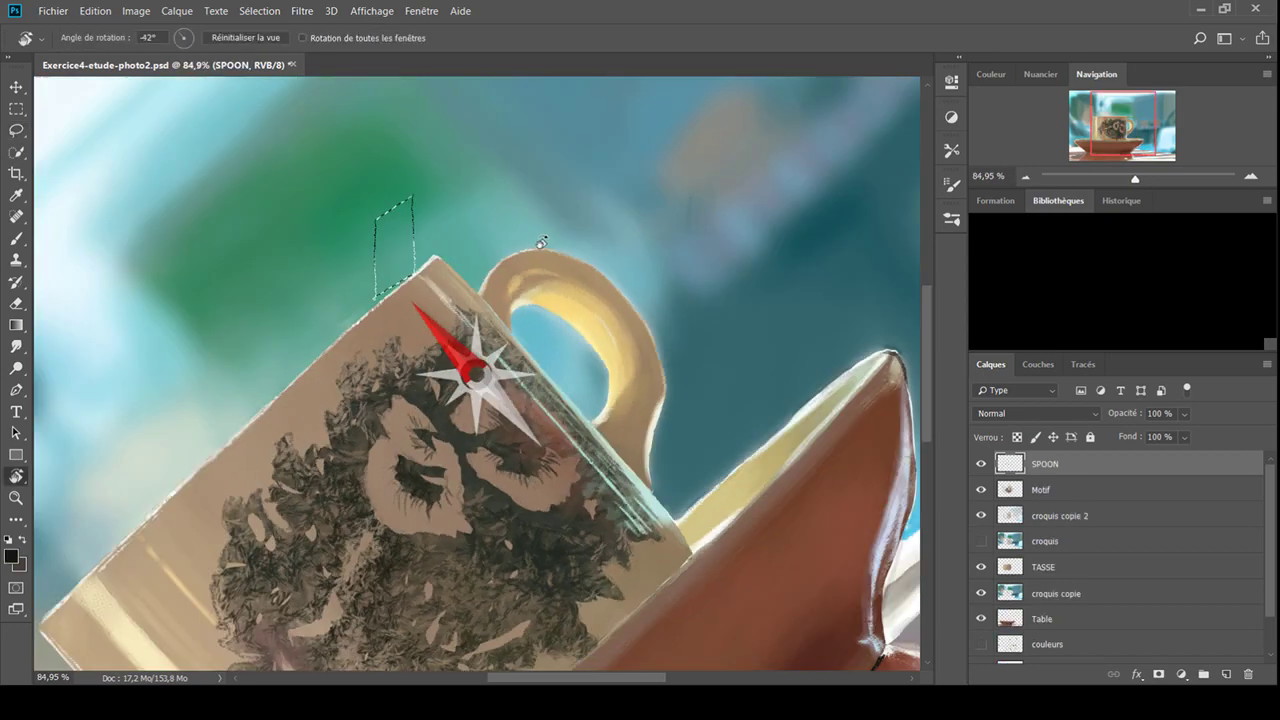
Fill the spoon selection orange and add a white edge along its left side
left_click_drag(541, 242, 525, 232)
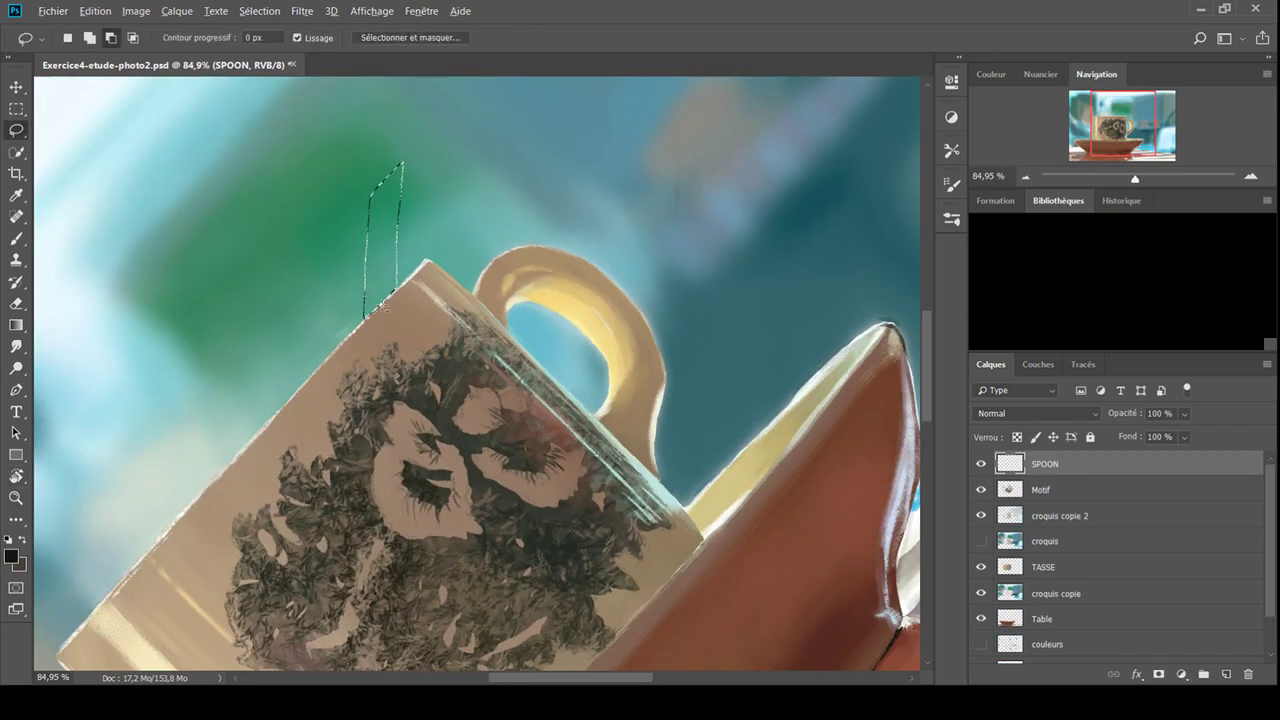
key("b")
left_click_drag(392, 175, 372, 305)
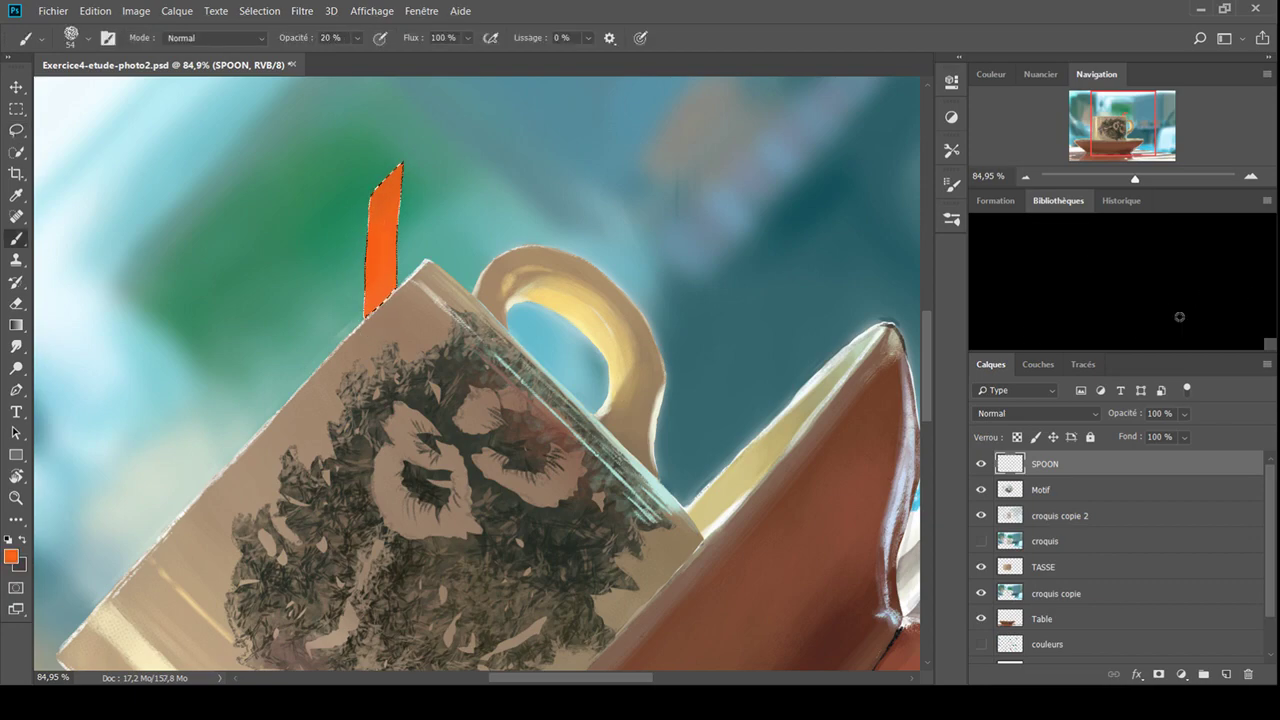
key("x")
left_click_drag(396, 178, 369, 246)
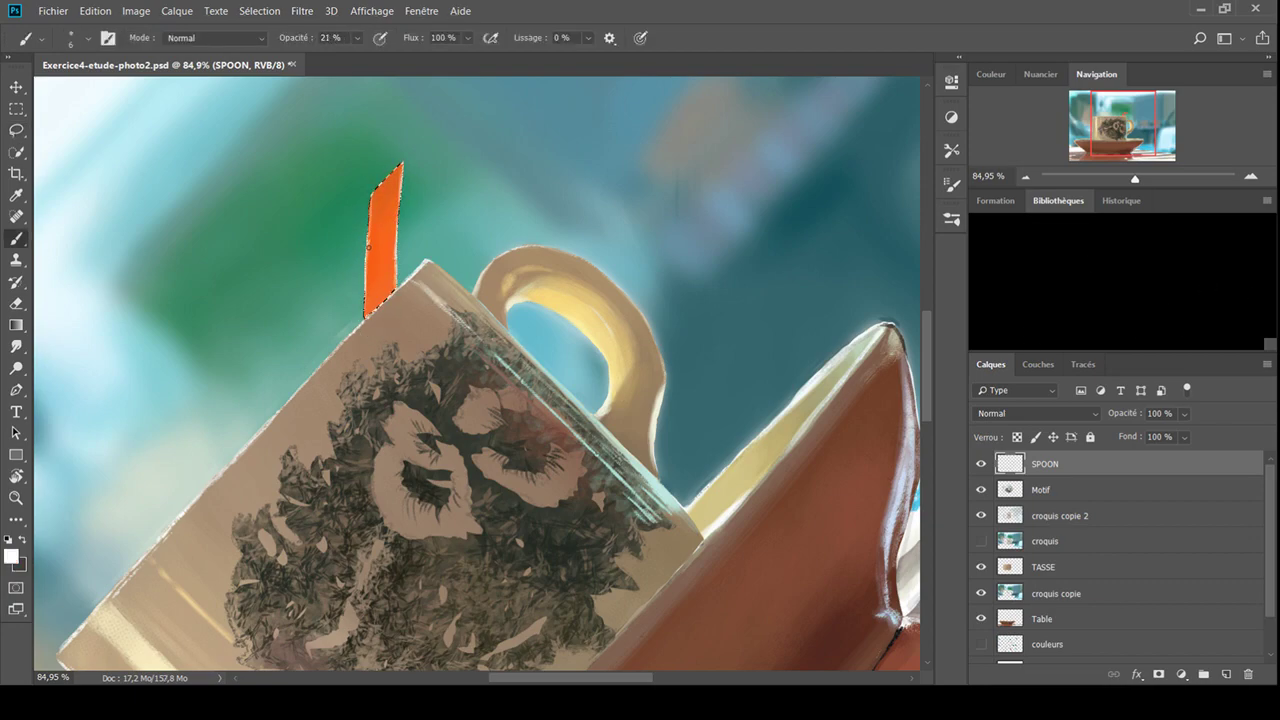
Free-transform the orange spoon so it stretches and leans over the cup rim
key("l")
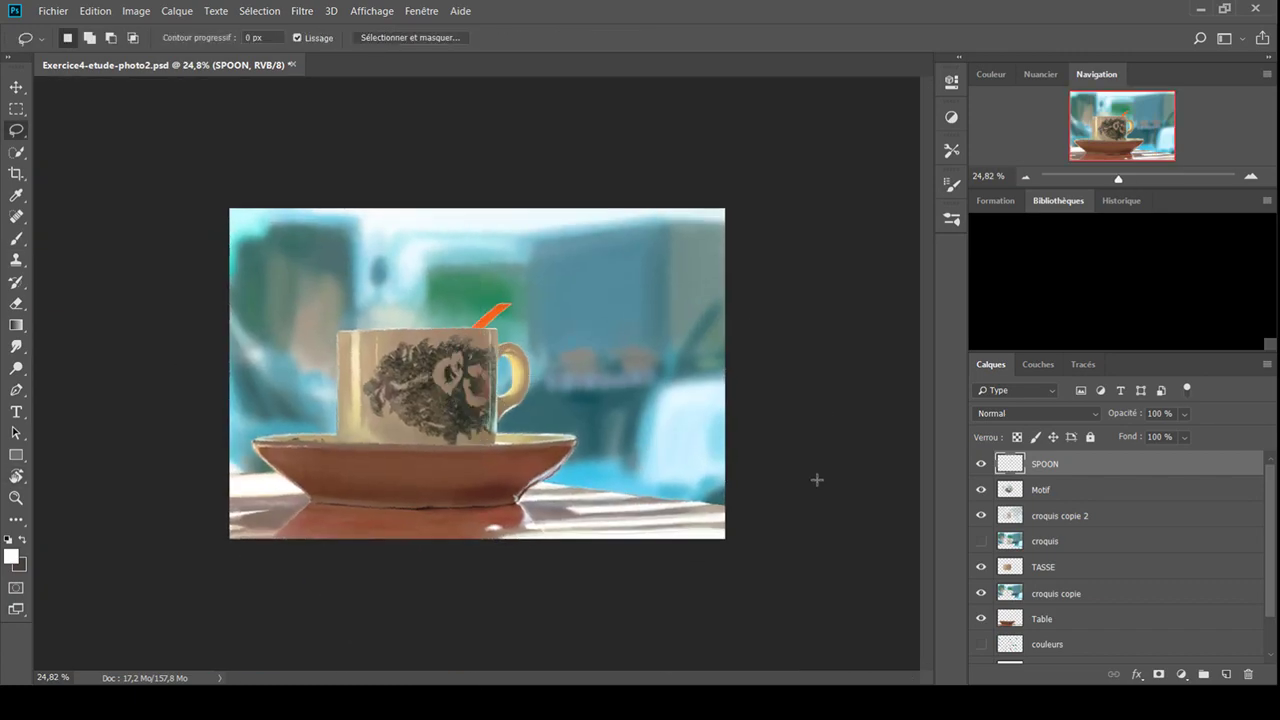
key("ctrl+t")
mouse_move(501, 331)
left_mouse_down()
mouse_move(548, 337)
mouse_move(521, 301)
mouse_move(477, 332)
left_mouse_up()
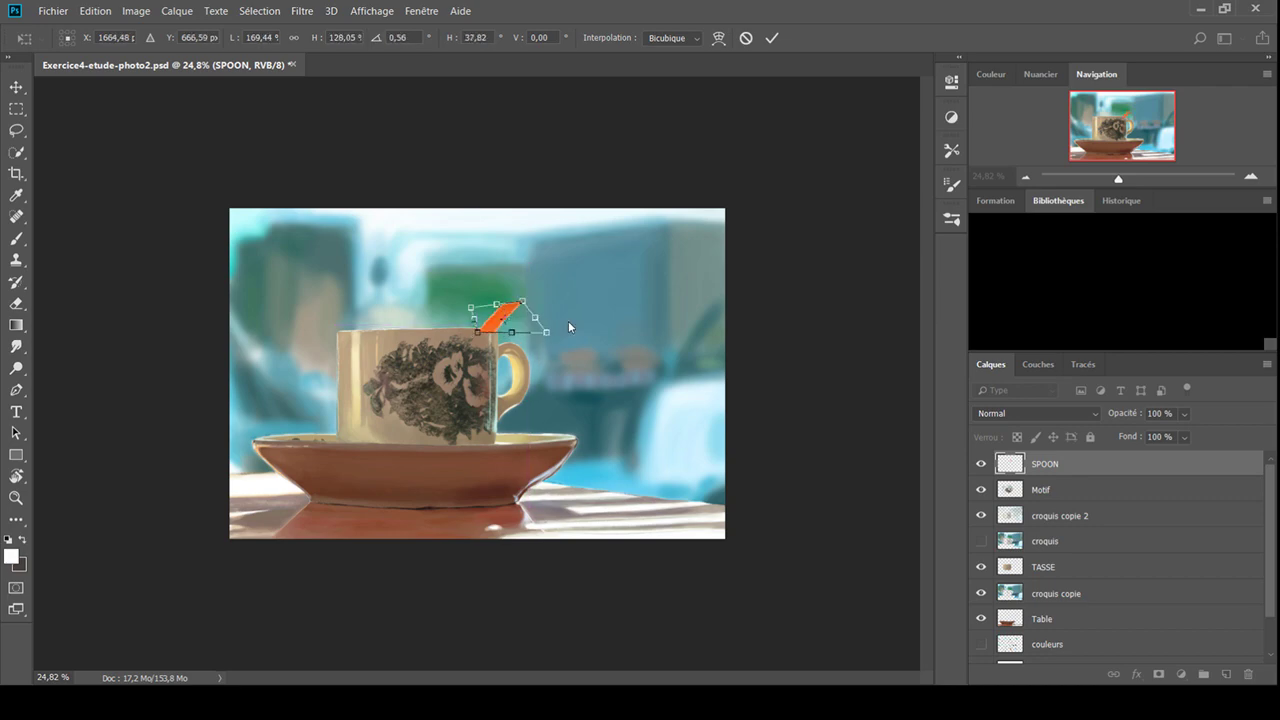
key("Return")
scroll(520, 290, "up", 5)
key("e")
scroll(461, 583, "down", 3)
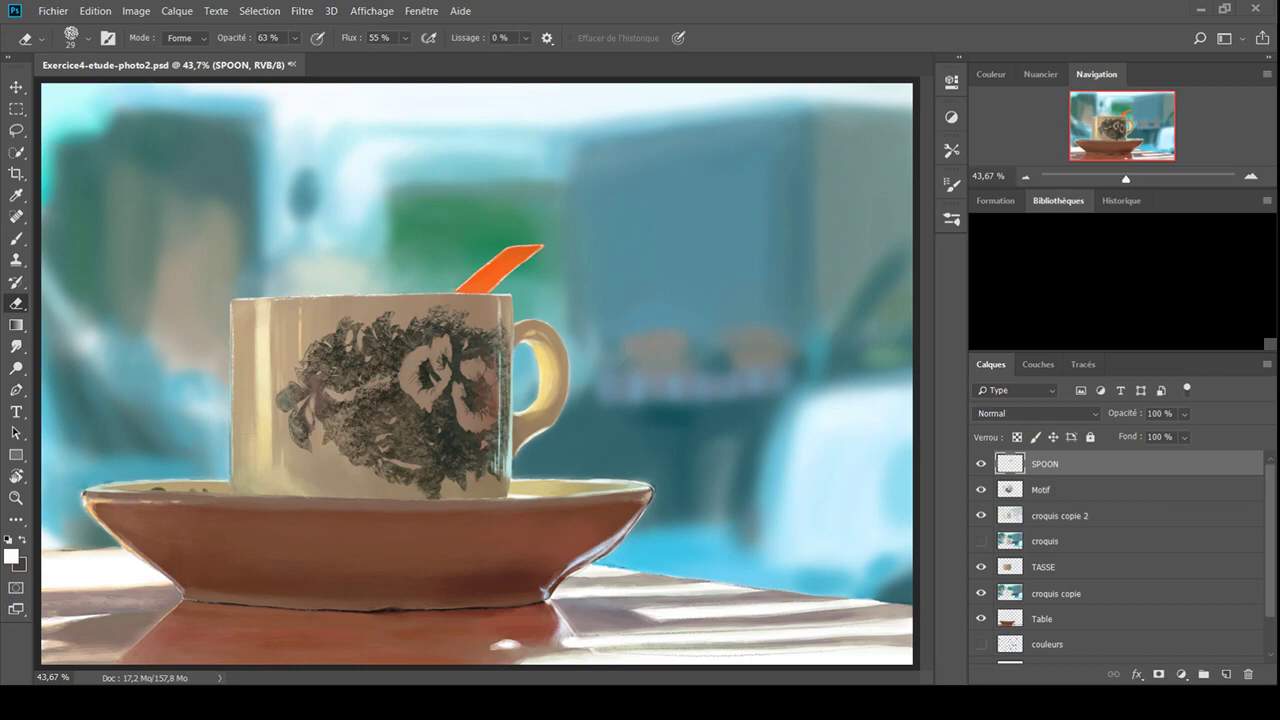
Paint soft steam just above the cup rim with a 300-px brush, undoing a misplaced wisp
key("b")
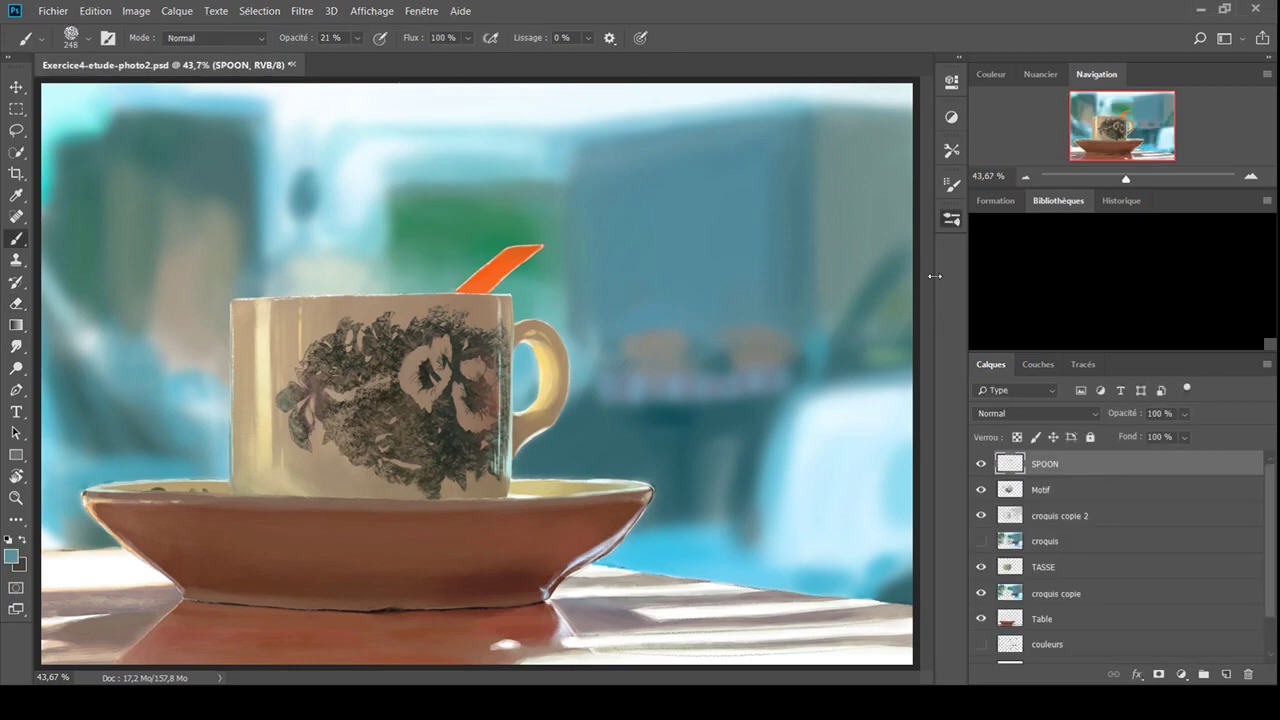
key("ctrl+Tab")
key("ctrl+Tab")
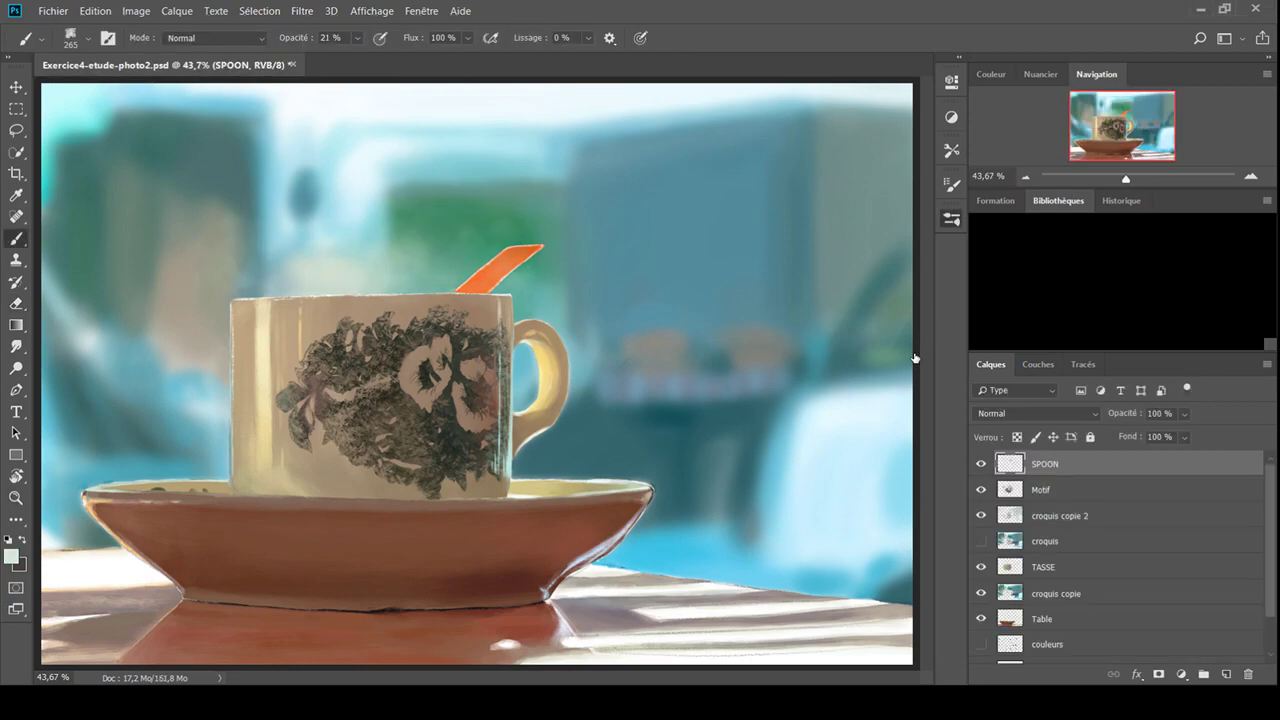
key("bracketright")
key("bracketright")
key("bracketright")
key("bracketleft")
key("bracketleft")
key("bracketleft")
key("bracketleft")
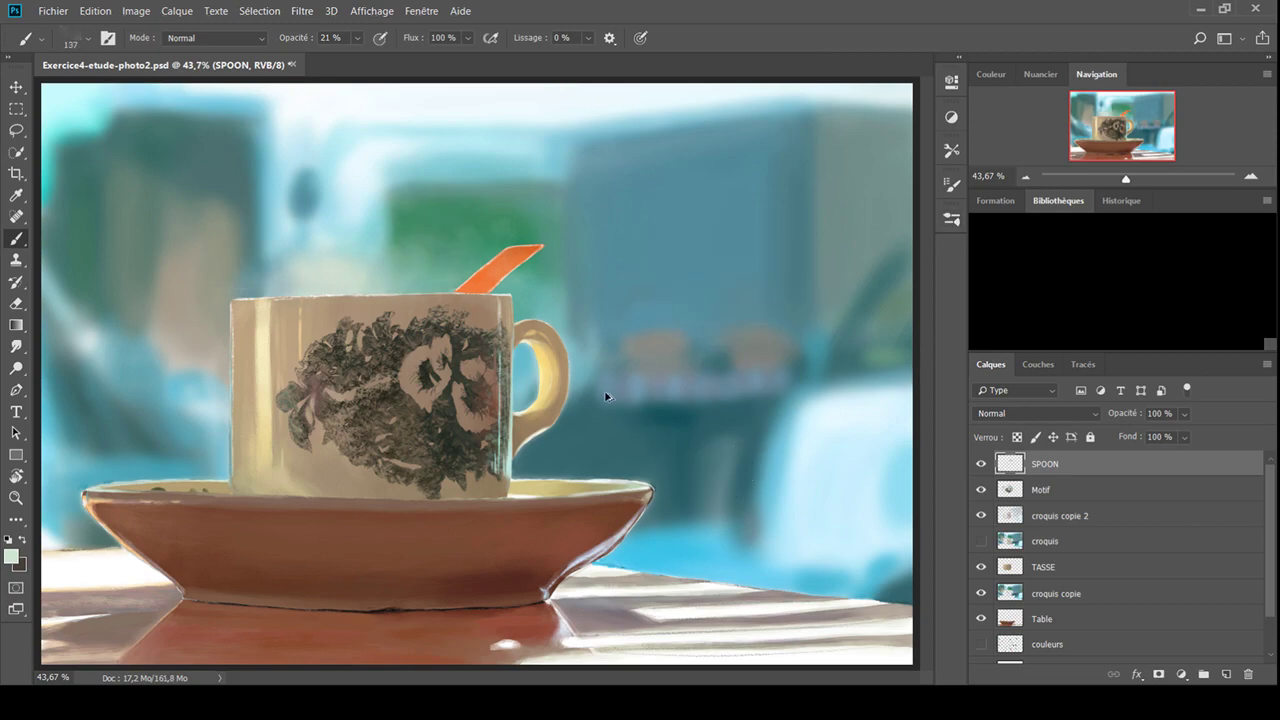
left_click_drag(760, 290, 637, 265)
key("ctrl+z")
mouse_move(450, 285)
left_mouse_down()
mouse_move(414, 234)
mouse_move(375, 265)
left_mouse_up()
Sample pale off-white for the steam and shrink the brush with lower opacity for finer wisps
left_click(417, 266, "alt")
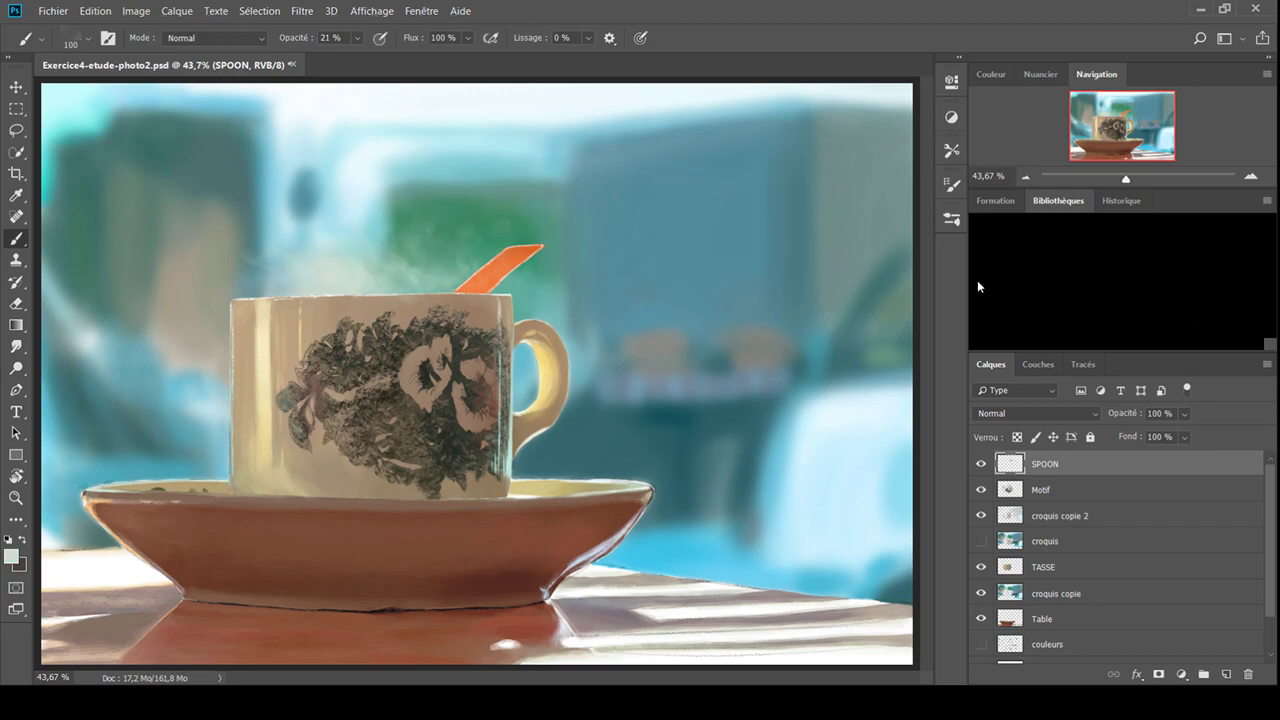
left_click(425, 225, "alt")
left_click(458, 294, "alt")
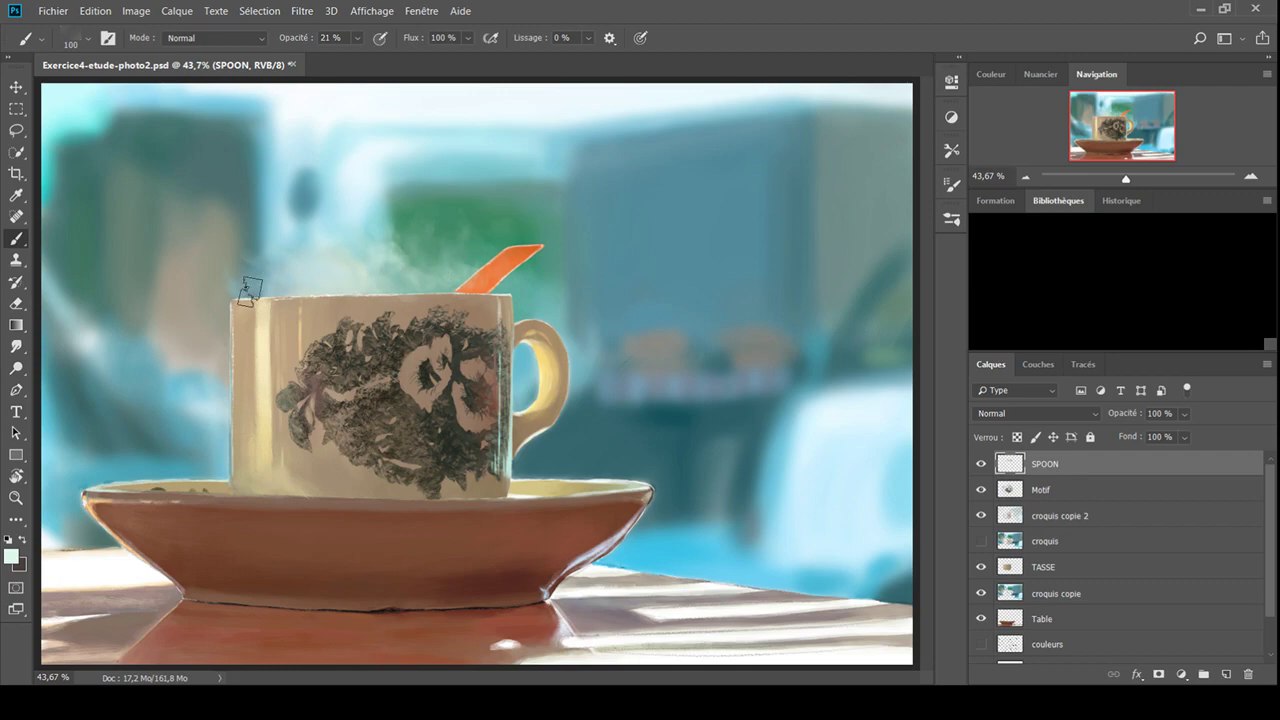
key("bracketleft")
key("bracketleft")
key("bracketleft")
key("1")
key("9")
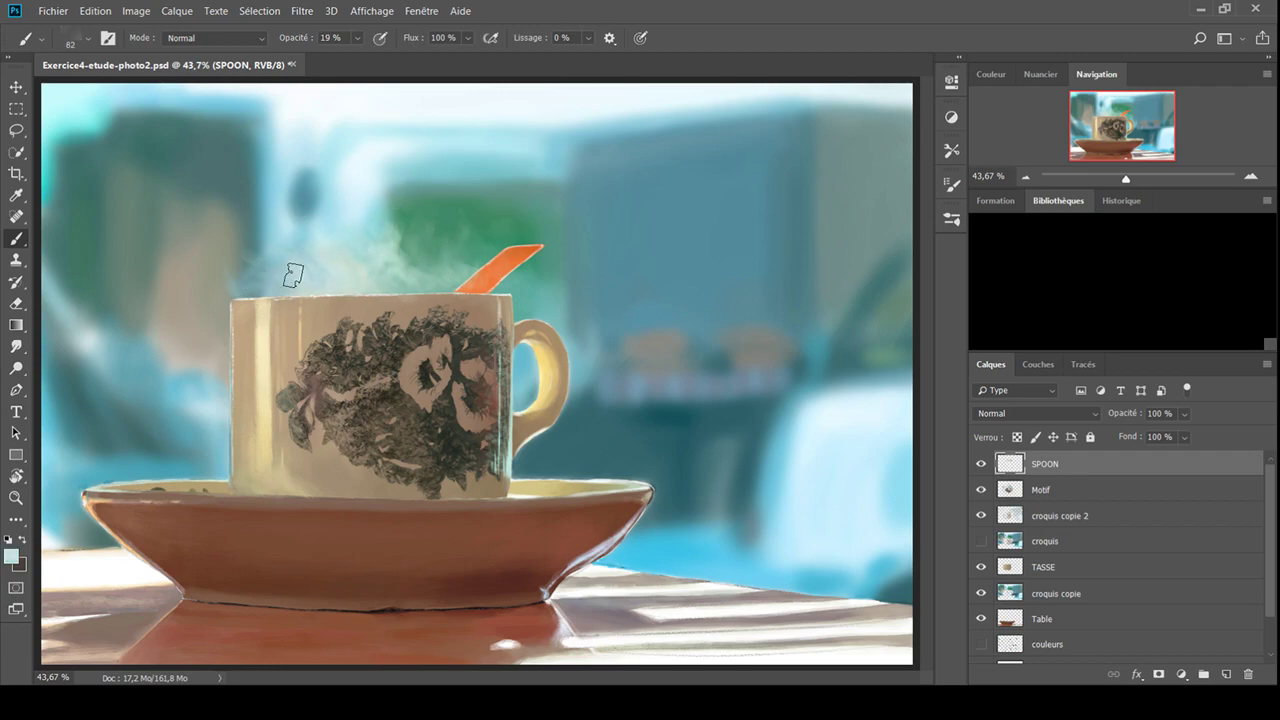
Paint thin light highlights along the orange spoon's upper edge and tip
scroll(460, 283, "up", 3)
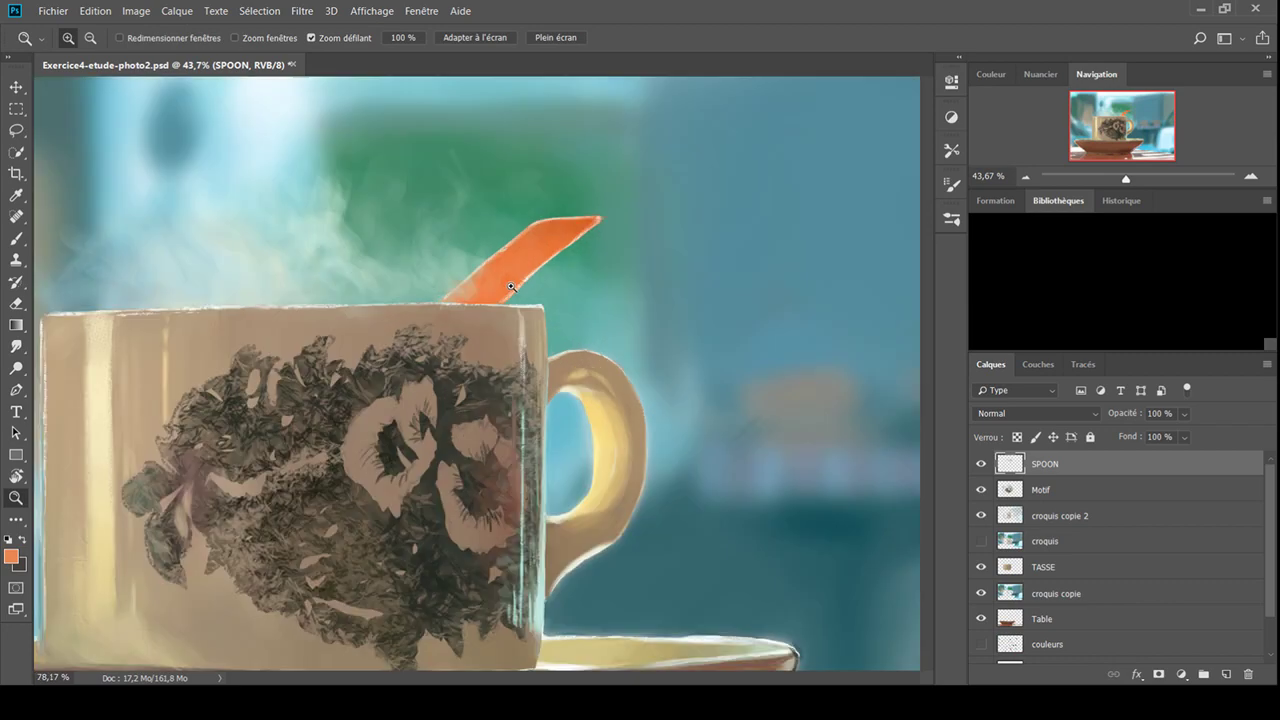
scroll(455, 288, "up", 2)
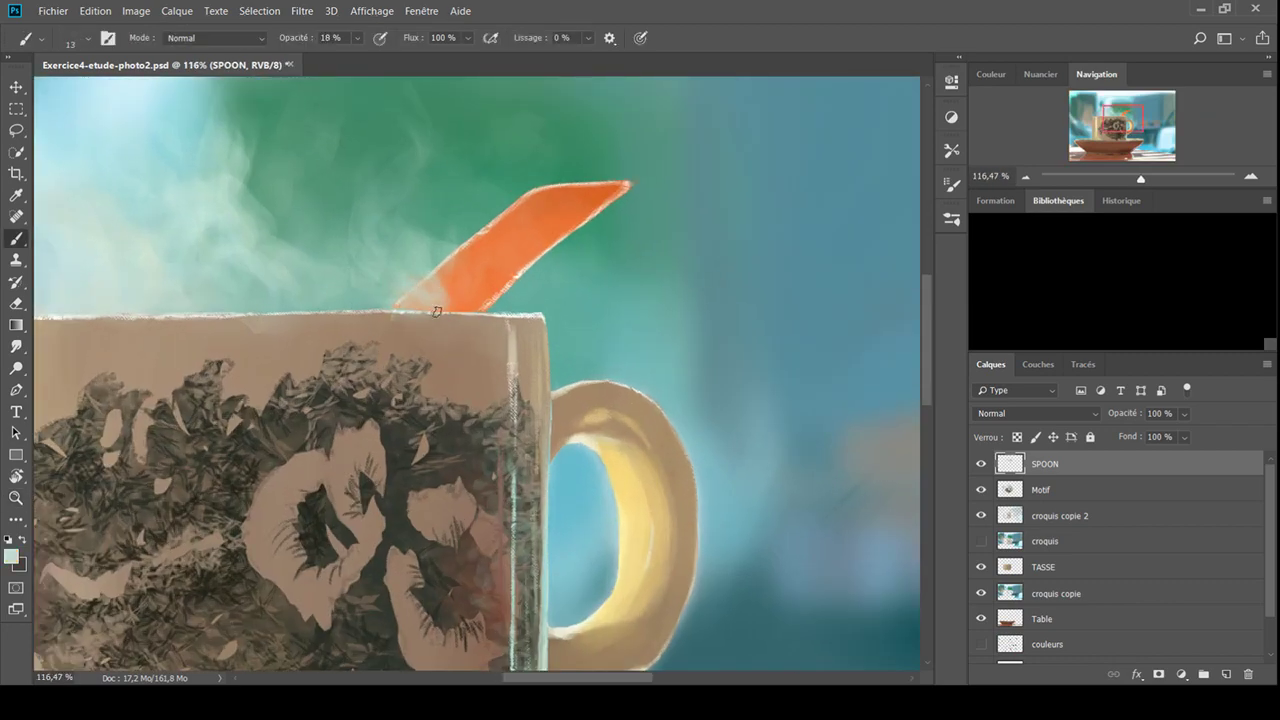
scroll(540, 240, "down", 5)
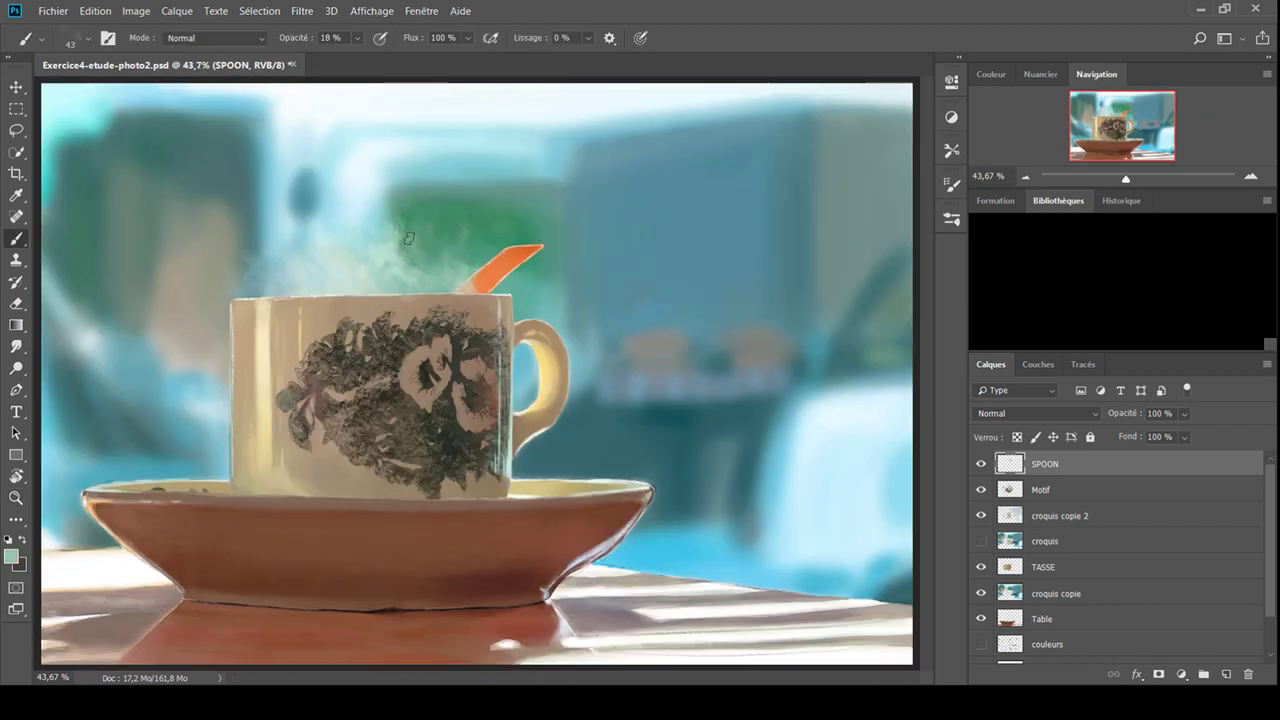
scroll(520, 283, "up", 8)
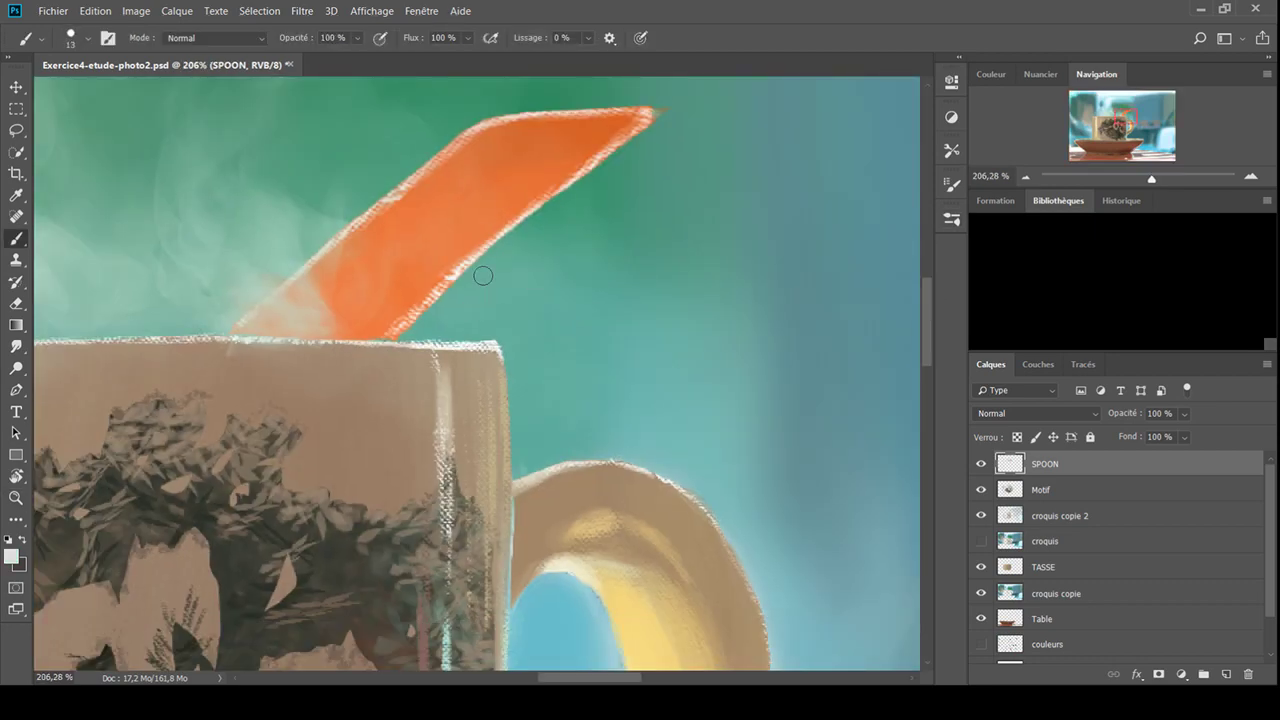
mouse_move(640, 112)
left_mouse_down()
mouse_move(545, 118)
mouse_move(636, 112)
left_mouse_up()
left_click_drag(500, 114, 652, 108)
Sample the spoon's orange and the cup rim's whitish colour for further brushwork
key("e")
scroll(649, 145, "down", 8)
scroll(441, 228, "up", 5)
key("b")
left_click(441, 228, "alt")
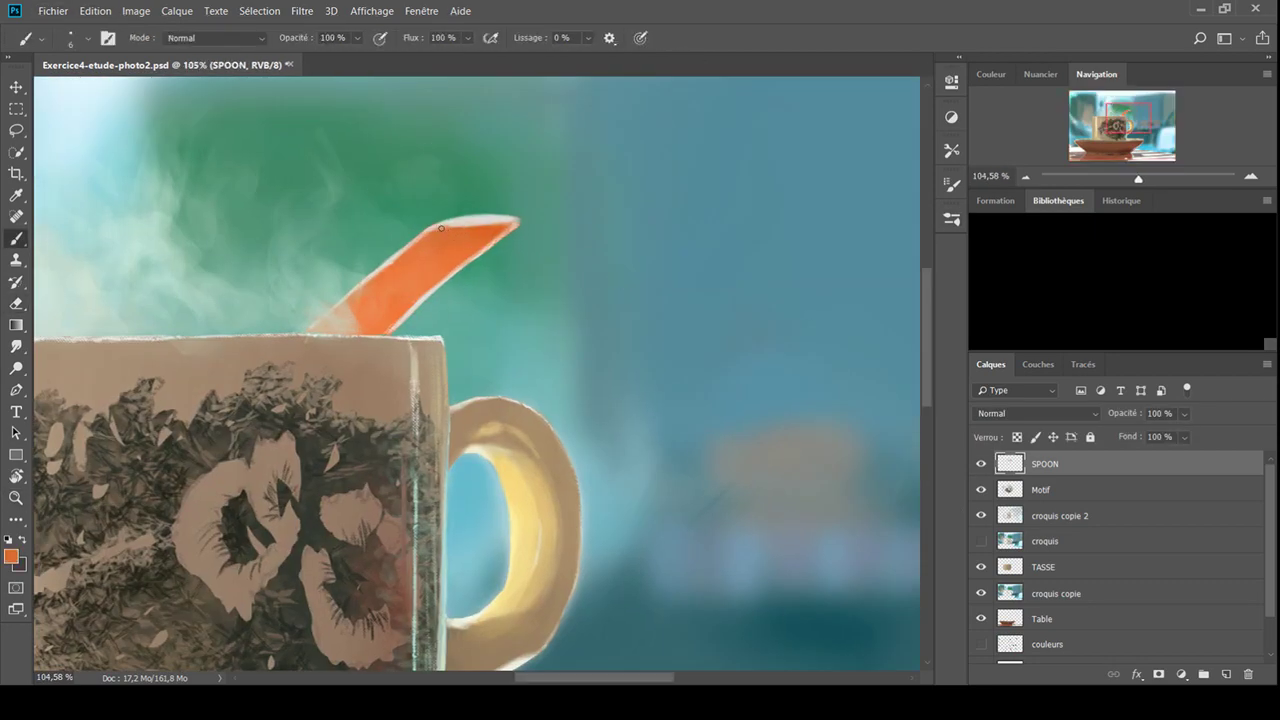
left_click(400, 257, "alt")
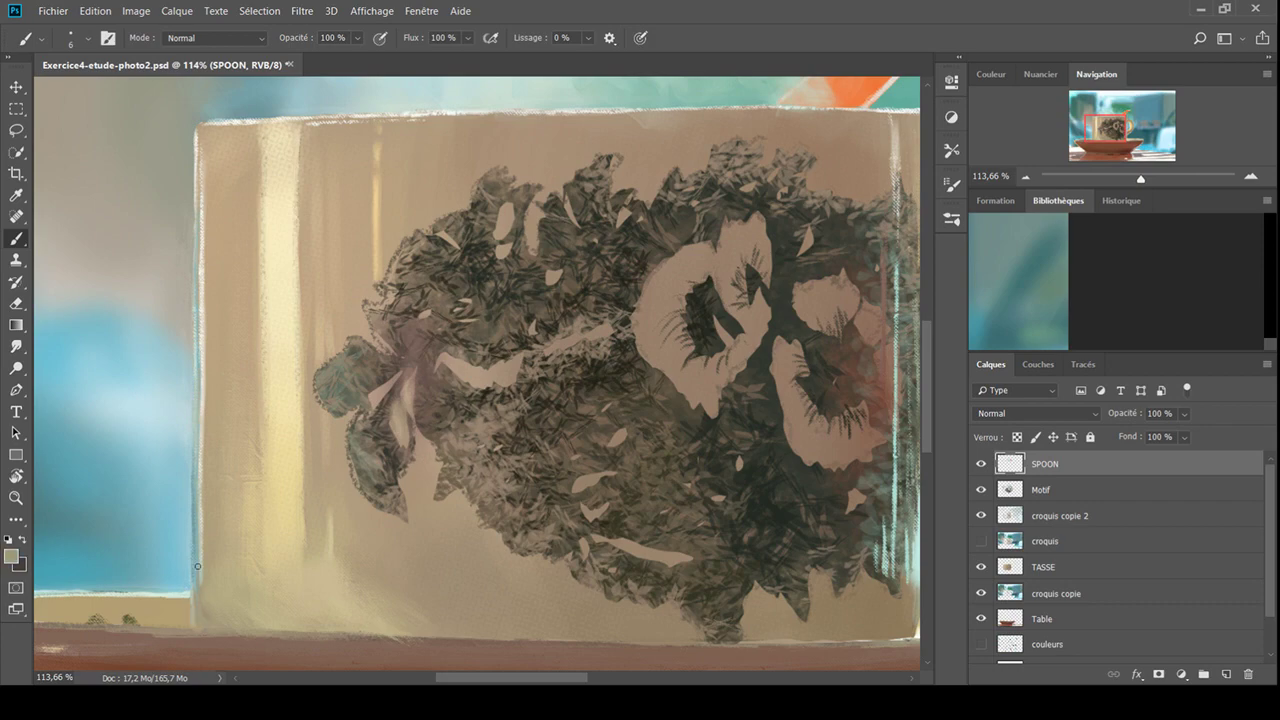
left_click(277, 294, "alt")
scroll(672, 311, "down", 5)
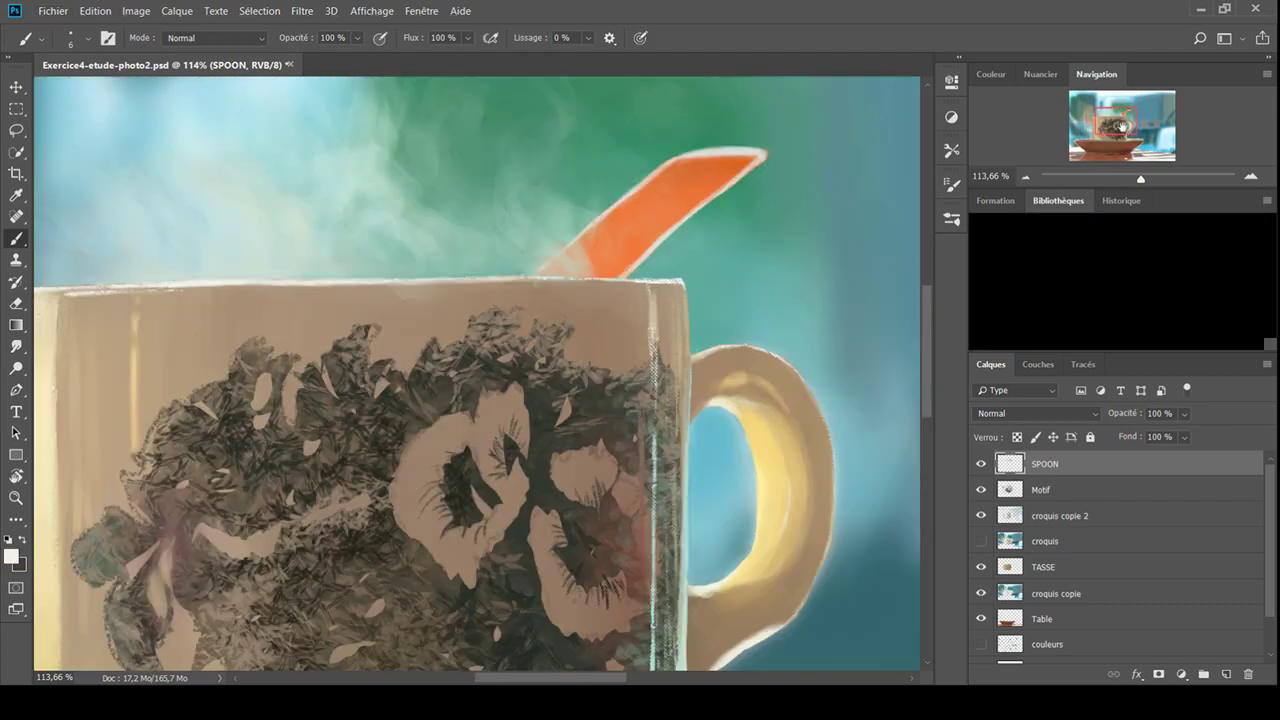
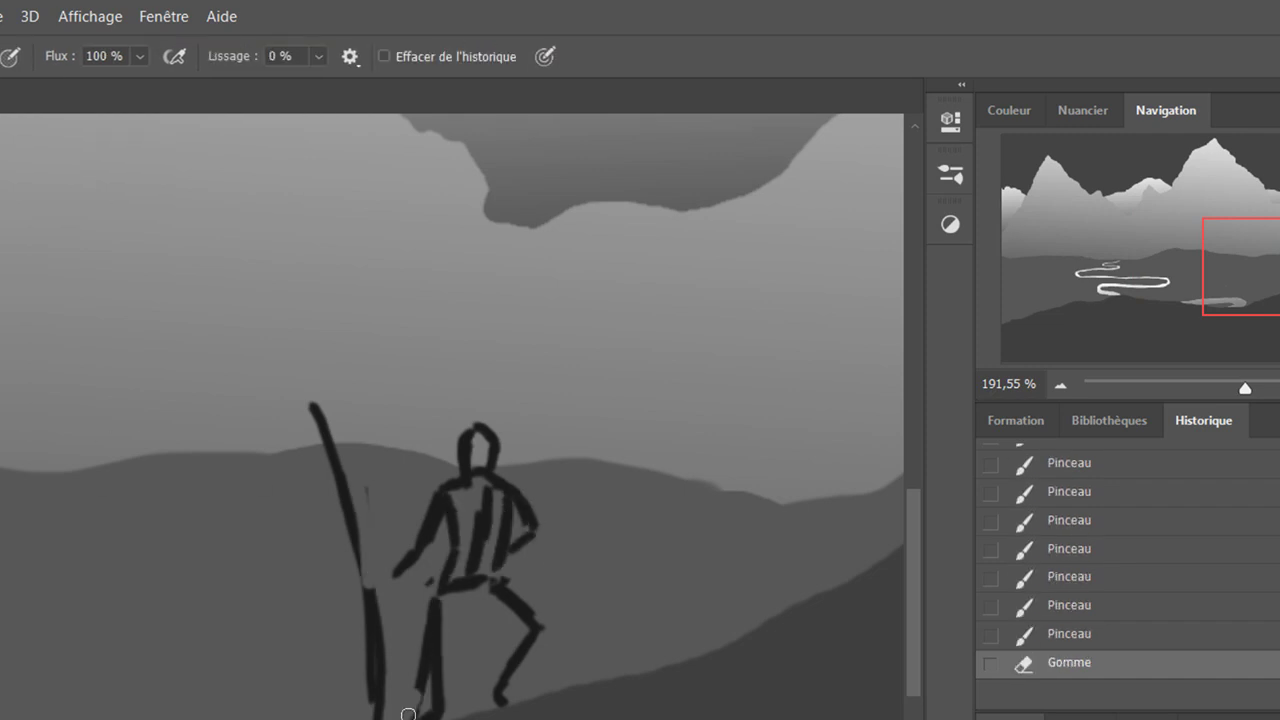
Brush new arm, hair and staff strokes onto the wanderer sketch
key("b")
left_click_drag(328, 450, 237, 470)
left_click_drag(326, 466, 238, 554)
left_click_drag(496, 414, 512, 460)
mouse_move(320, 410)
left_mouse_down()
mouse_move(398, 712)
mouse_move(390, 700)
left_mouse_up()
Erase the sketch's staff and legs, then redraw the body and legs
key("e")
key("b")
left_click_drag(470, 680, 465, 719)
key("e")
mouse_move(430, 590)
left_mouse_down()
mouse_move(500, 690)
mouse_move(430, 715)
left_mouse_up()
left_click_drag(480, 625, 478, 705)
Erase the leftover old staff and arm strokes
key("e")
left_click_drag(330, 415, 390, 630)
left_click_drag(300, 455, 240, 550)
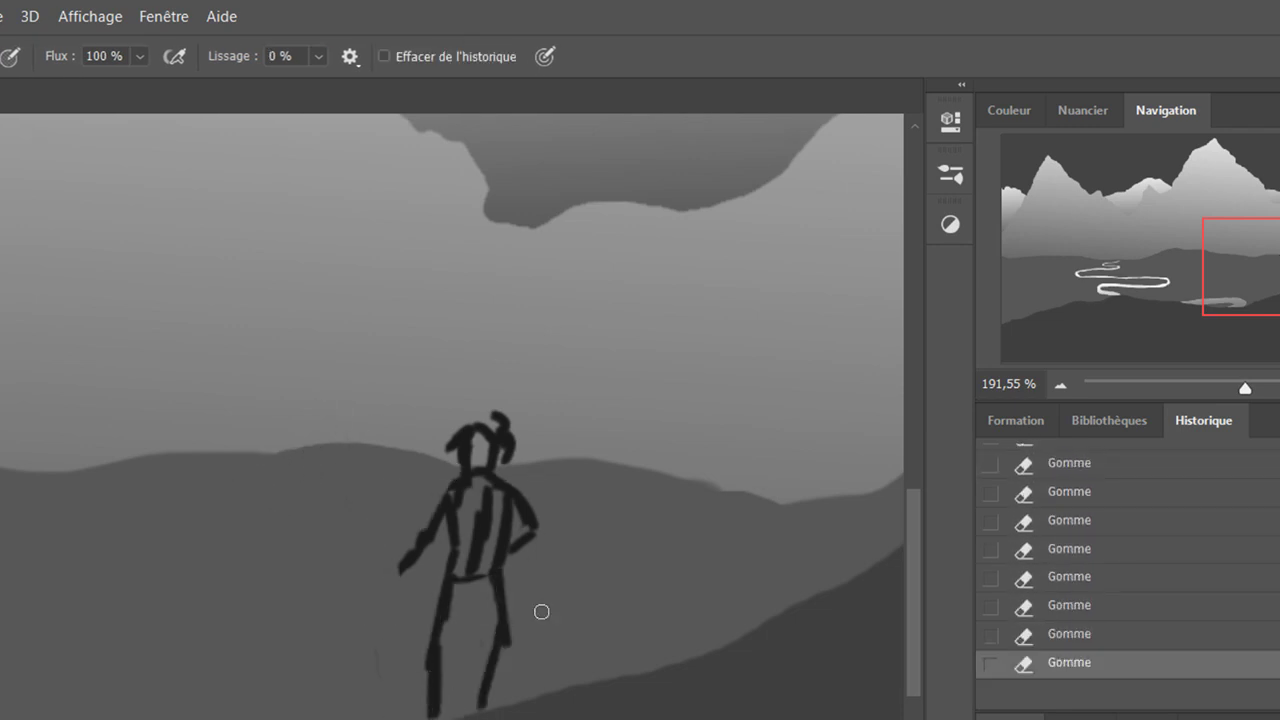
Fill the figure with solid dark paint and reshape its legs
key("b")
left_click_drag(471, 614, 465, 700)
left_click_drag(440, 480, 500, 570)
left_click_drag(475, 440, 490, 700)
left_click_drag(380, 456, 388, 698)
Draw a tall staff with the arm reaching it, trim it, and fit the view
left_click_drag(446, 514, 400, 565)
left_click_drag(520, 475, 528, 528)
mouse_move(385, 700)
left_mouse_down()
mouse_move(358, 440)
mouse_move(385, 700)
left_mouse_up()
key("e")
left_click_drag(380, 515, 369, 640)
left_click_drag(372, 556, 375, 590)
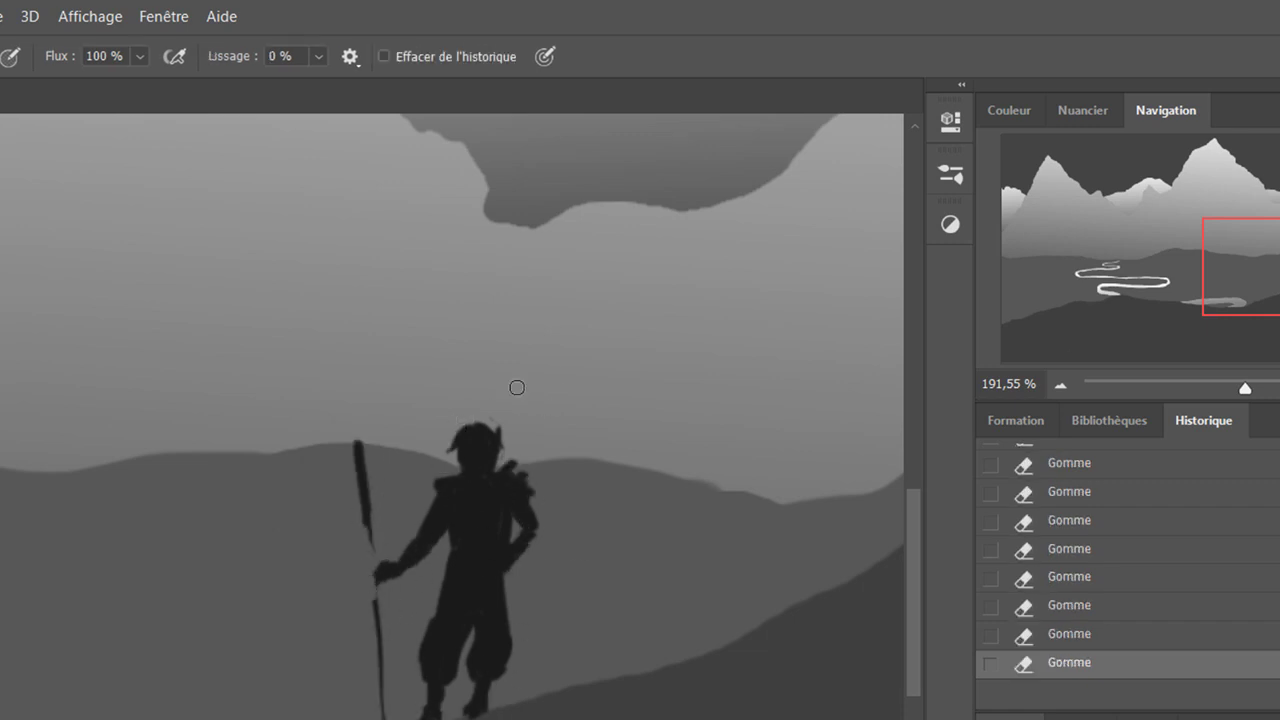
key("ctrl+0")
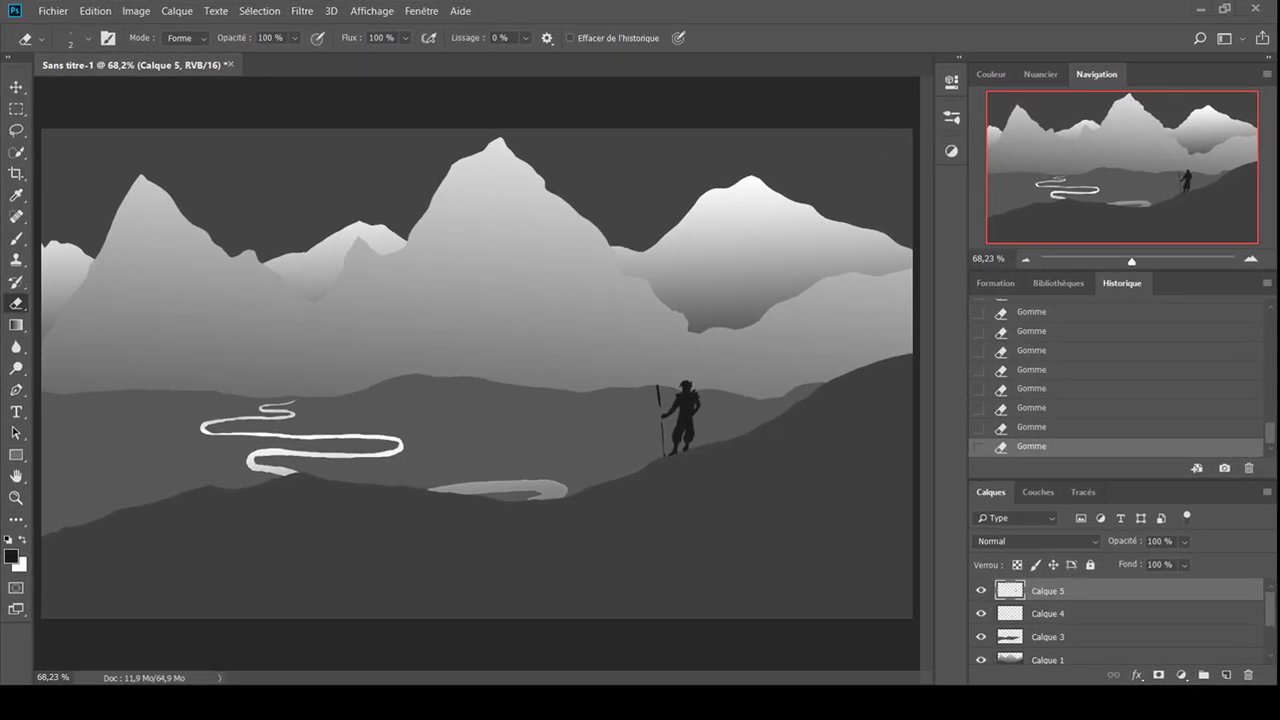
Darken the staff and paint a flowing banner at its top
left_click_drag(1200, 167, 1155, 208)
key("b")
key("ctrl+z")
key("ctrl+z")
key("ctrl+z")
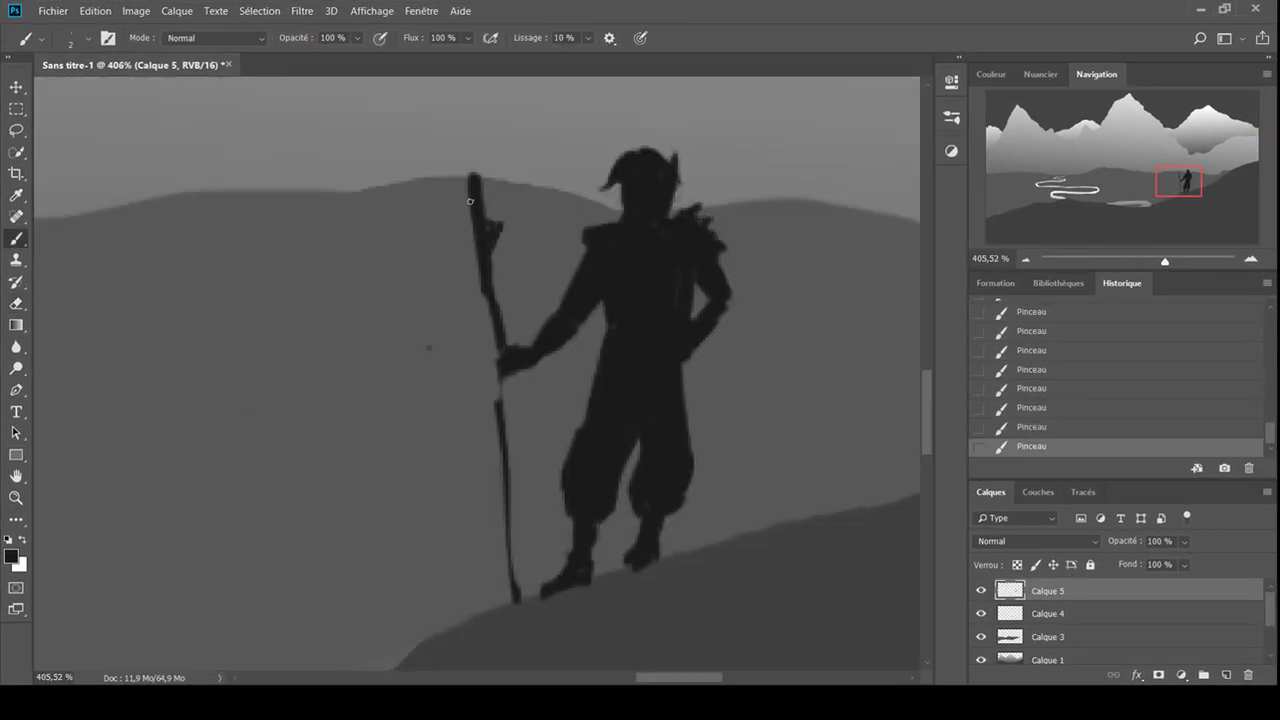
left_click_drag(510, 373, 514, 600)
left_click_drag(490, 182, 360, 212)
mouse_move(465, 222)
left_mouse_down()
mouse_move(300, 180)
mouse_move(472, 224)
left_mouse_up()
Clear the gap between arm and torso and fill out the shoulder
key("e")
scroll(487, 356, "up", 2)
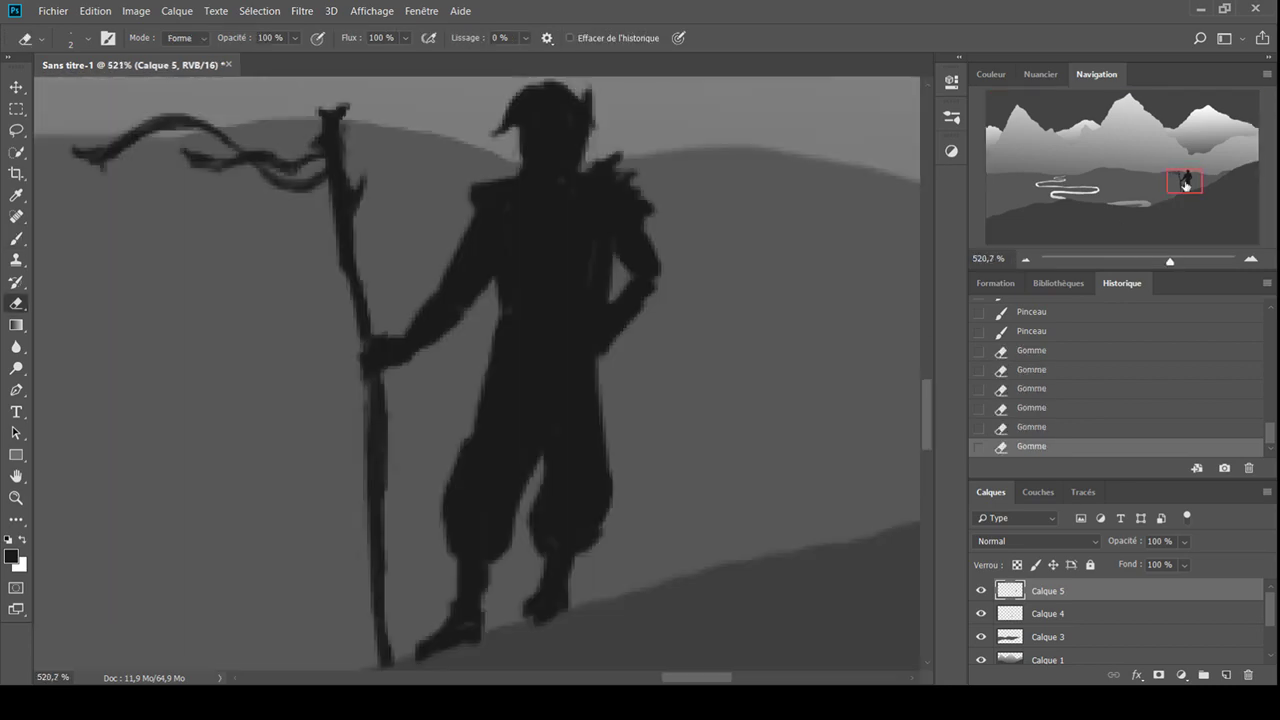
left_click_drag(487, 356, 493, 440)
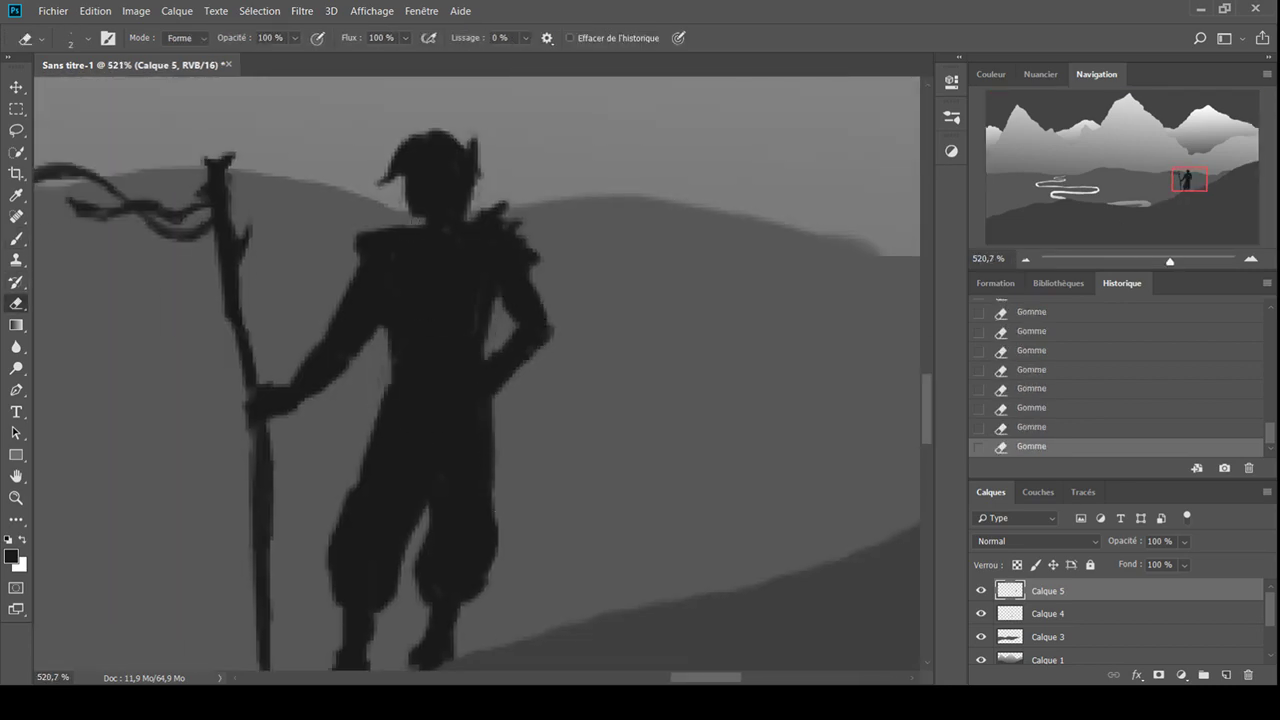
key("b")
left_click_drag(385, 222, 425, 210)
Paint wispy hair strands on the top and left of the head
mouse_move(433, 108)
left_mouse_down()
mouse_move(441, 132)
mouse_move(410, 125)
left_mouse_up()
key("e")
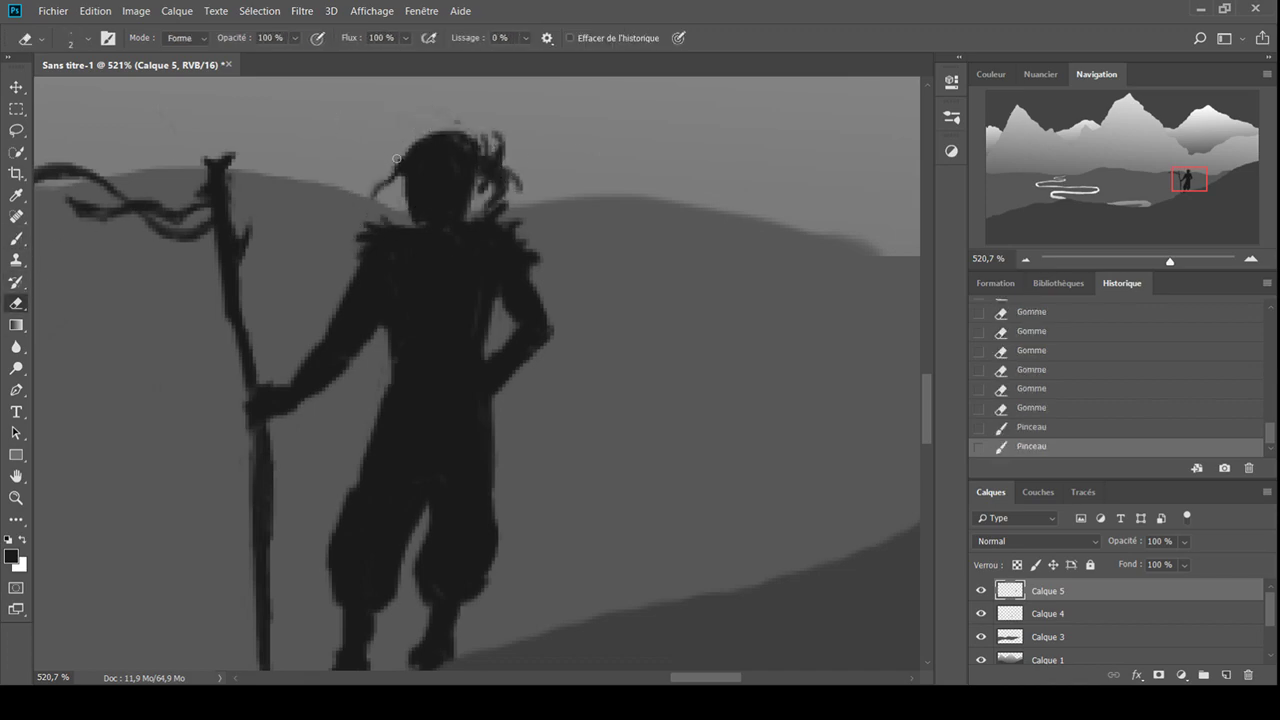
key("b")
left_click_drag(380, 165, 395, 200)
Trim the lower leg and paint a second arm and hand at the figure's side
key("e")
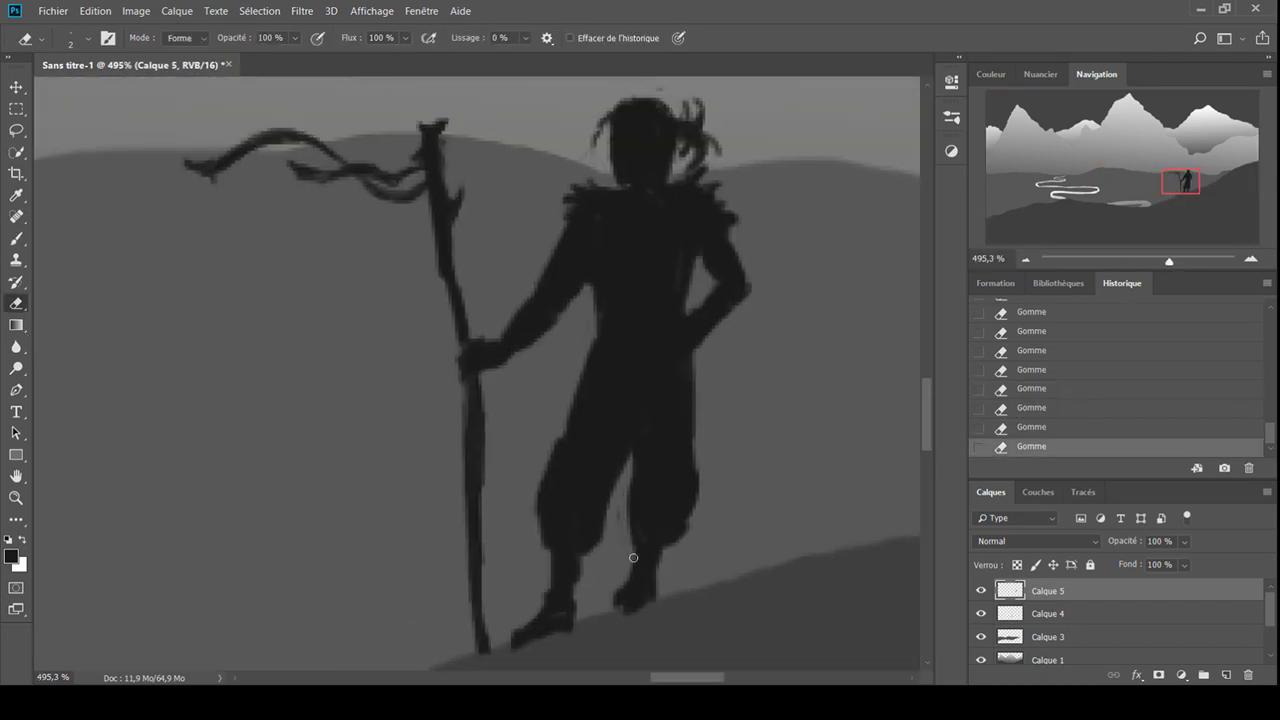
left_click_drag(630, 475, 646, 591)
key("b")
scroll(657, 329, "up", 2)
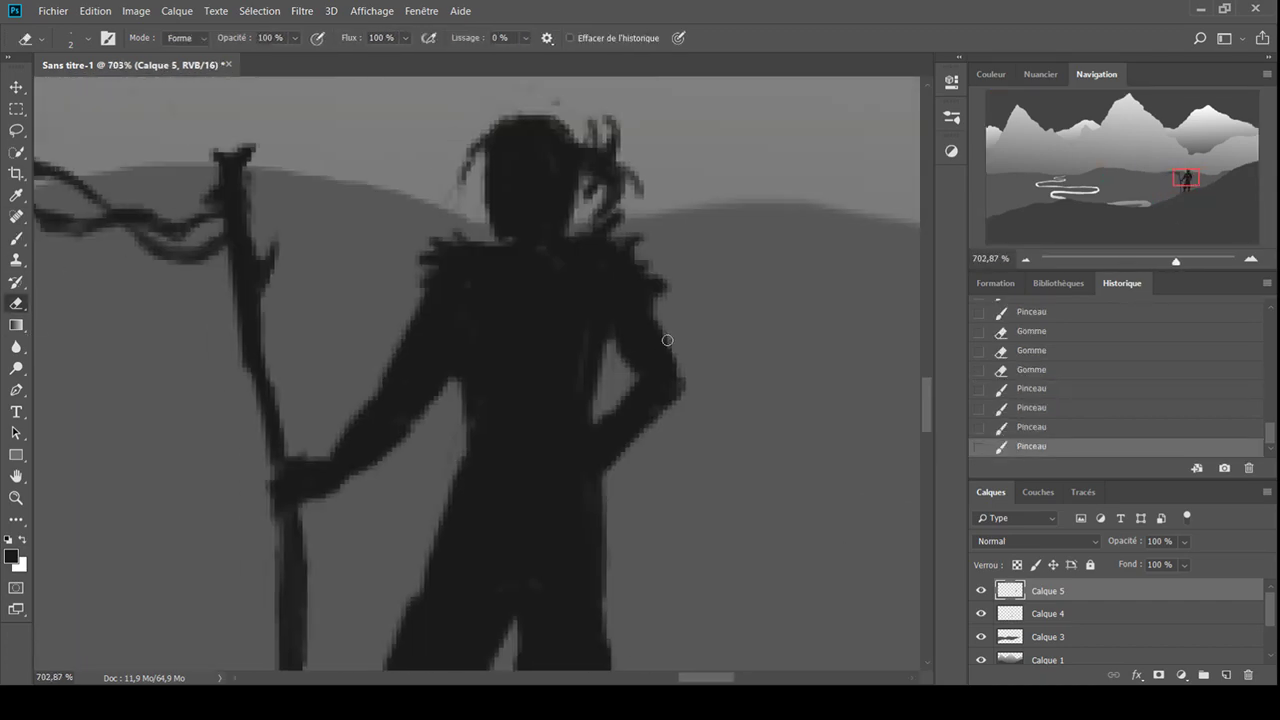
left_click_drag(642, 305, 658, 500)
mouse_move(645, 512)
left_mouse_down()
mouse_move(640, 575)
mouse_move(630, 420)
left_mouse_up()
mouse_move(650, 300)
left_mouse_down()
mouse_move(665, 520)
mouse_move(665, 500)
left_mouse_up()
key("ctrl+0")
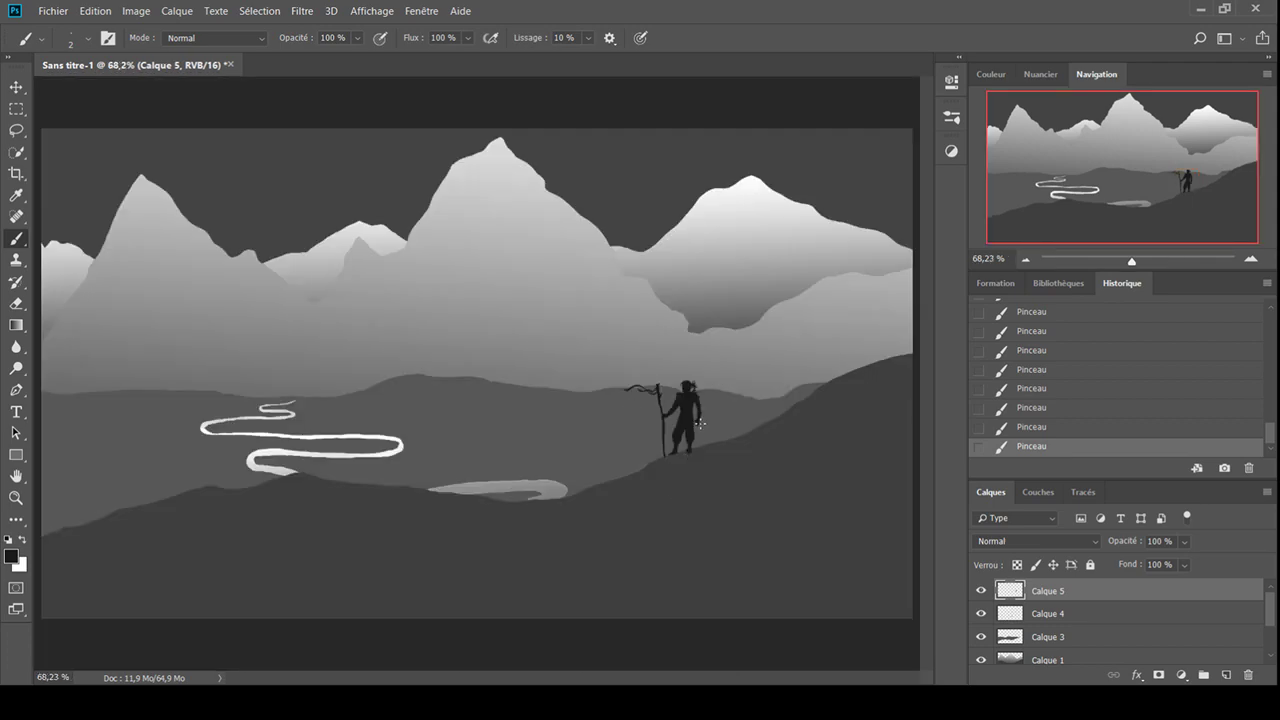
On the Calque 3 hill layer, erase part of the mid-ground ridge
key("e")
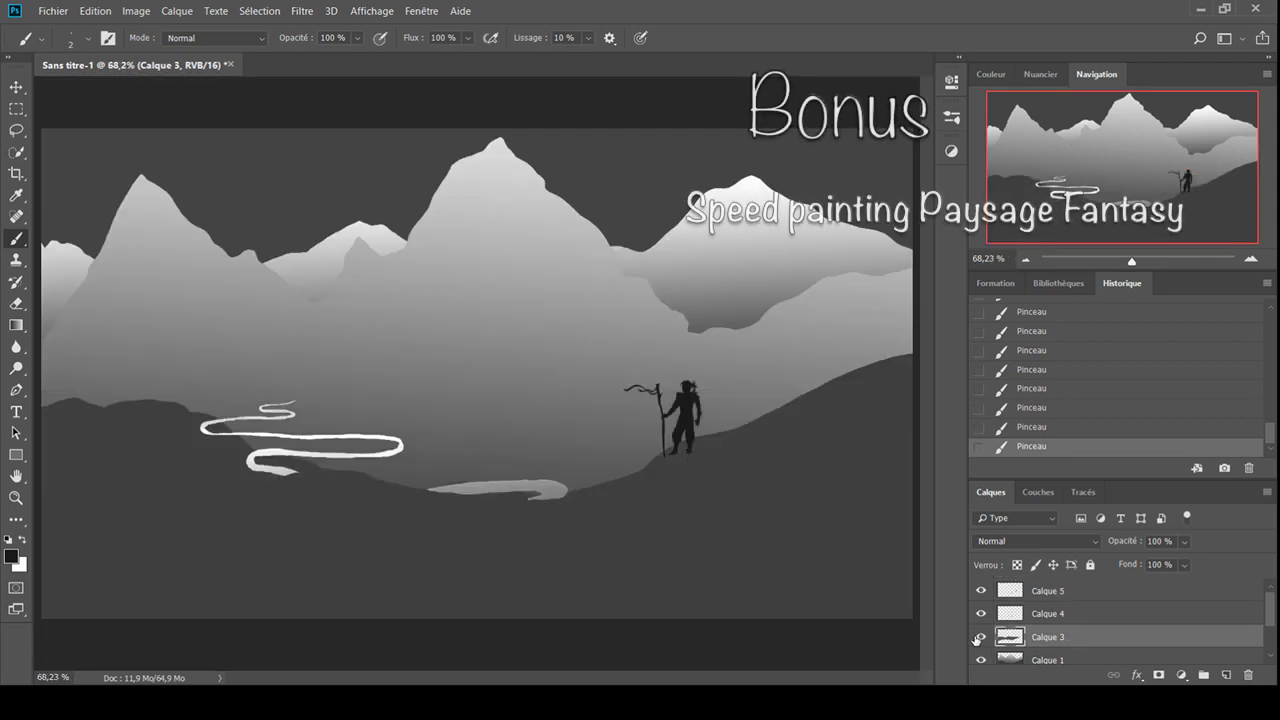
left_click(1048, 636)
left_click_drag(650, 385, 390, 380)
mouse_move(390, 470)
left_mouse_down()
mouse_move(188, 476)
mouse_move(438, 547)
left_mouse_up()
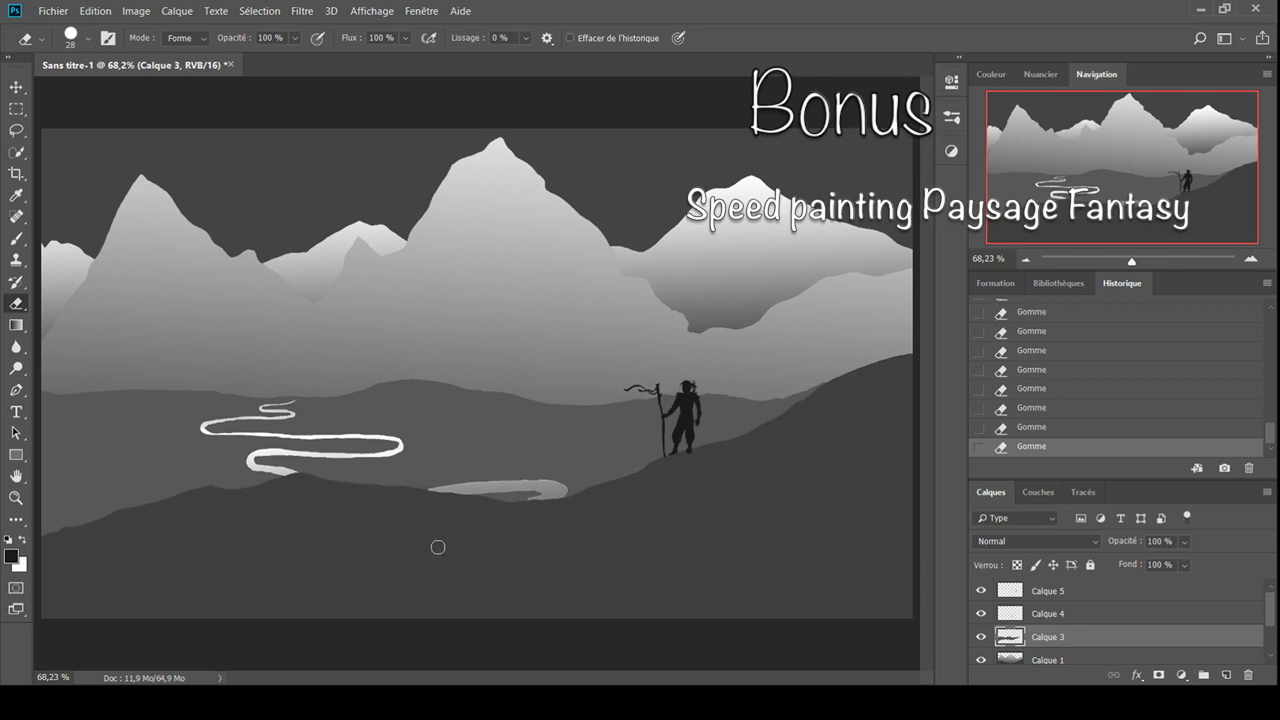
Darken the lower foreground hill with soft brush strokes, redoing the last stroke softer
key("b")
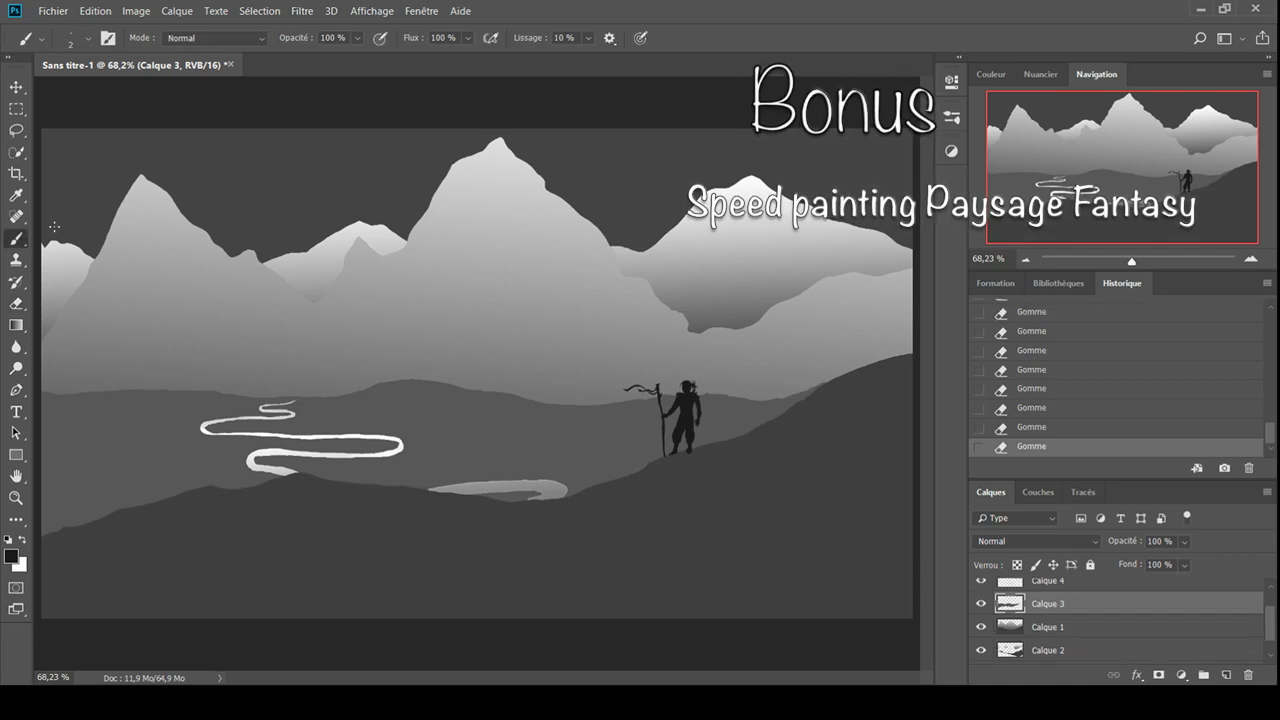
left_click_drag(80, 600, 400, 600)
left_click_drag(120, 570, 880, 570)
left_click_drag(880, 560, 284, 516)
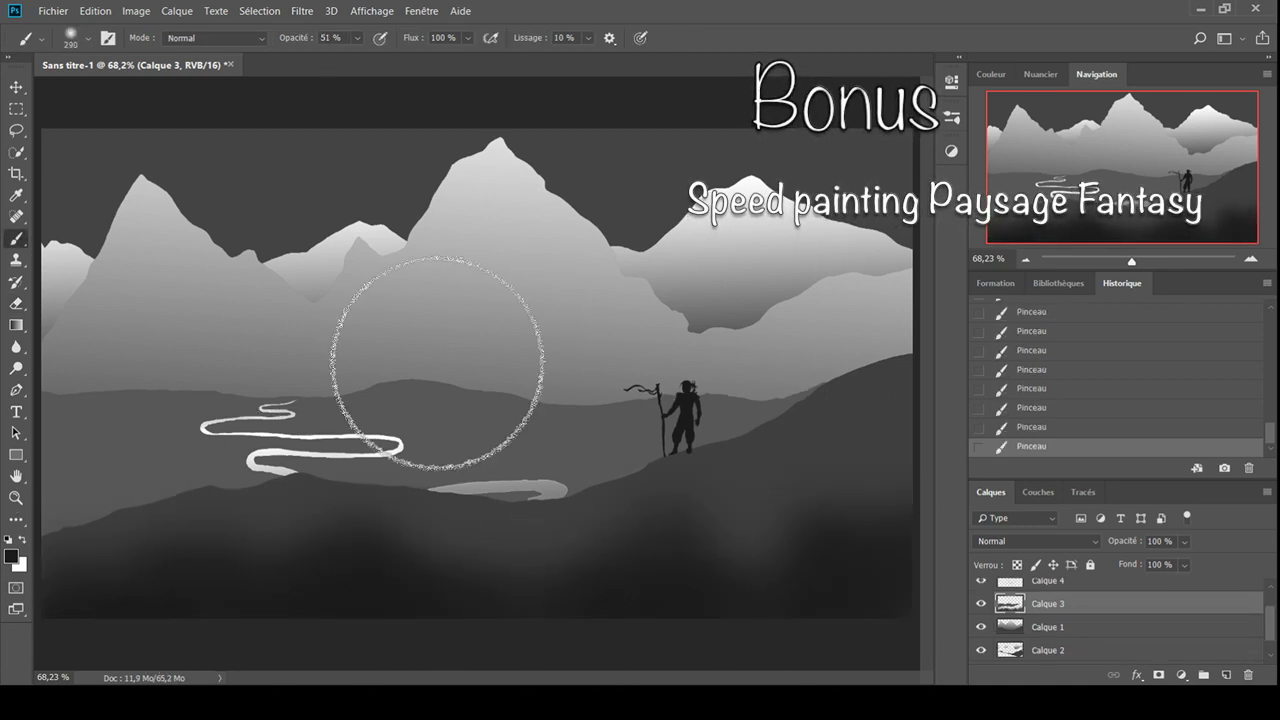
key("ctrl+z")
key("ctrl+z")
left_click_drag(363, 560, 508, 560)
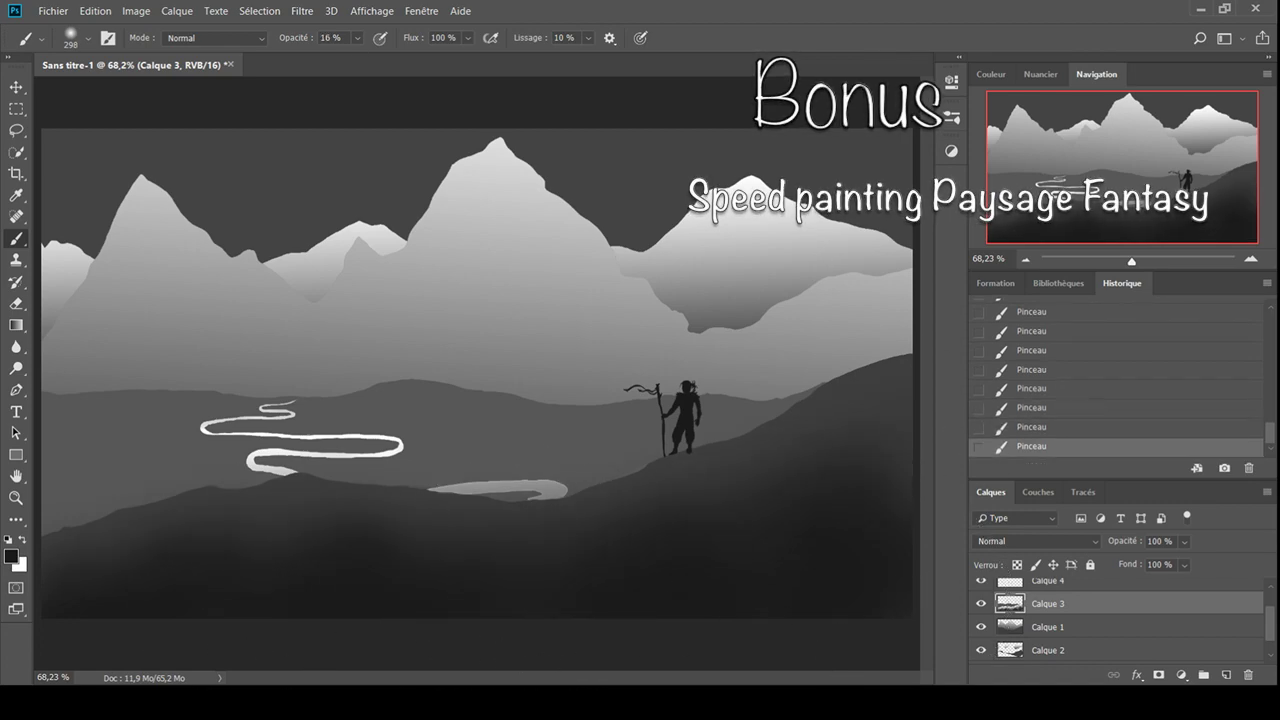
left_click(1048, 627)
key("e")
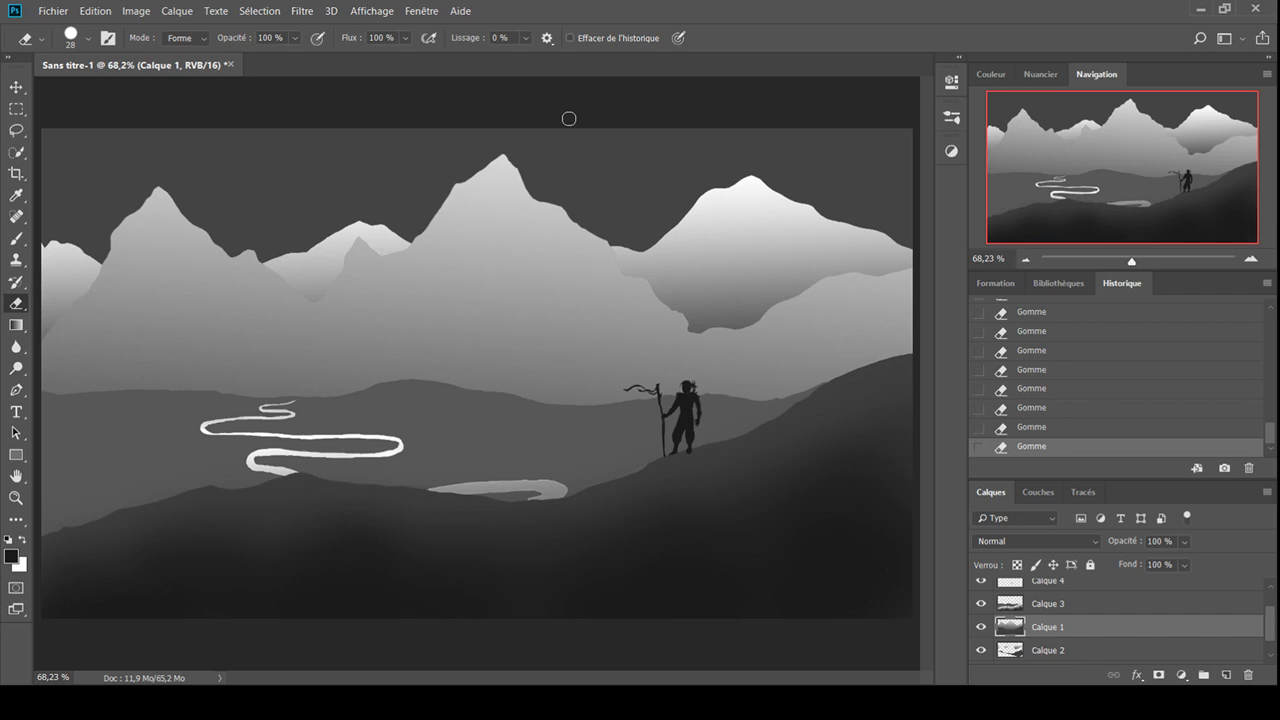
Toggle full-screen preview of the painting and return to the normal workspace
key("f")
key("f")
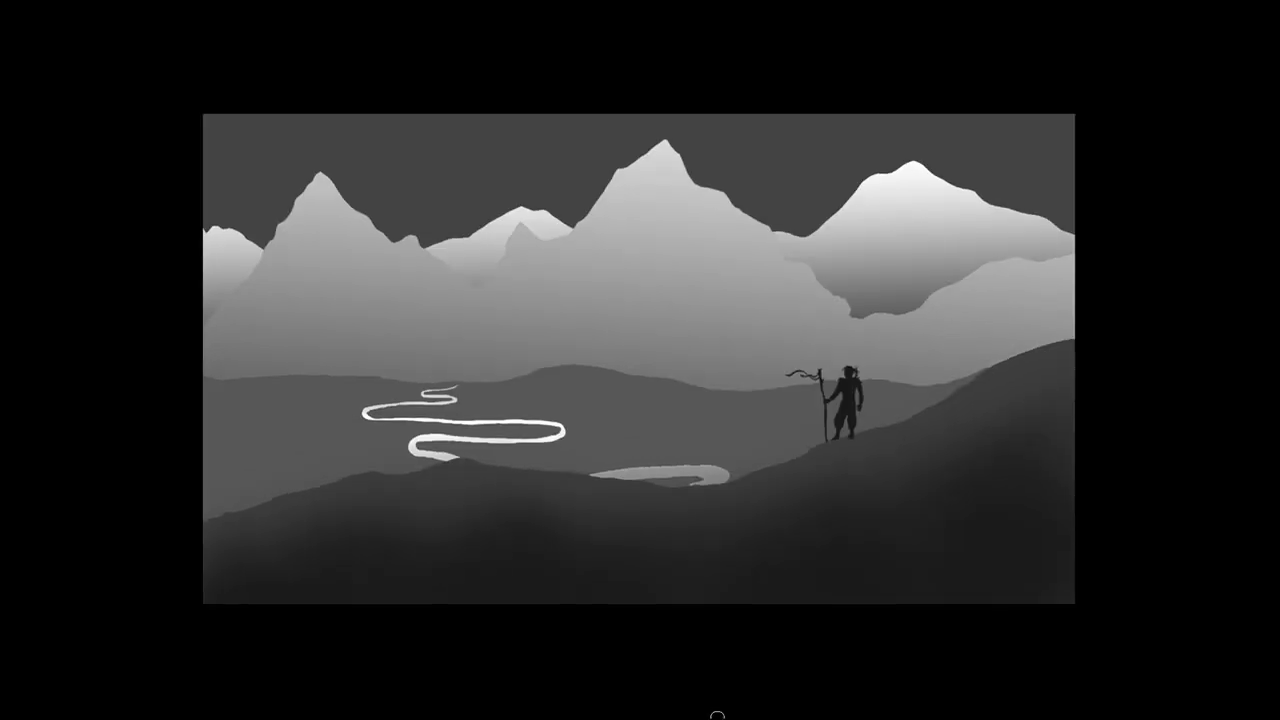
key("f")
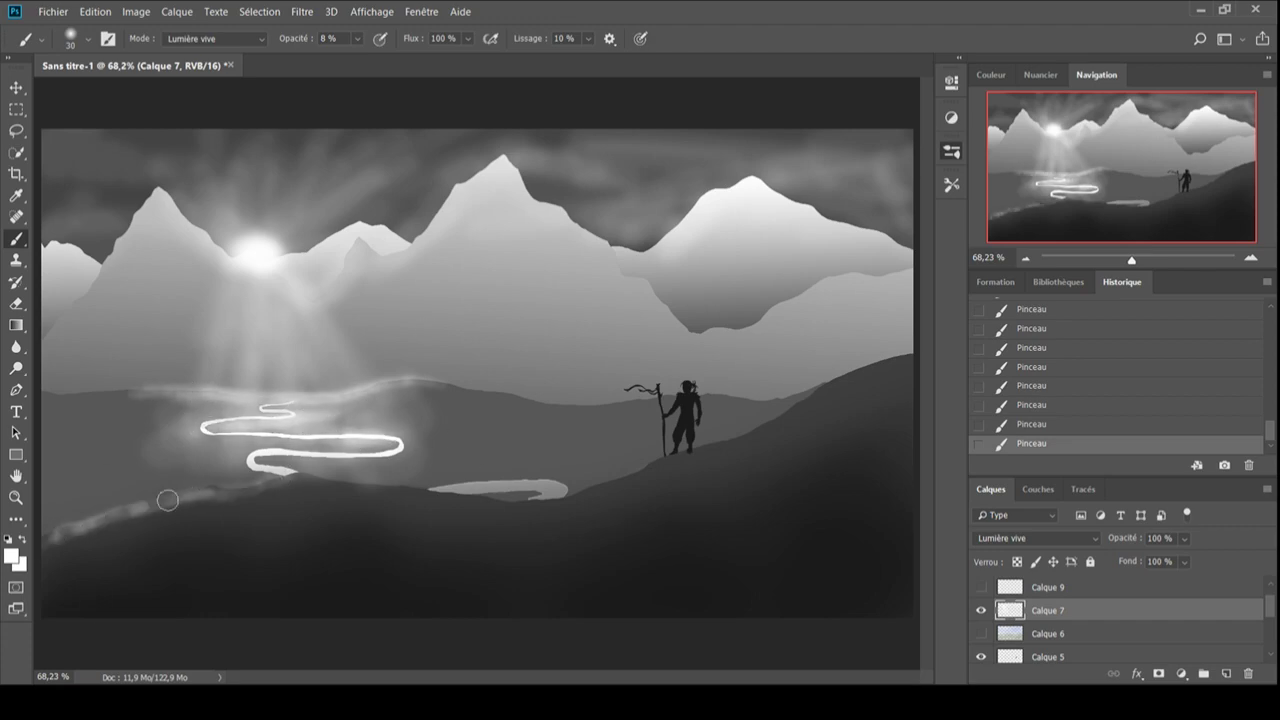
Glow the hill ridge, then at 5 % flow paint grass texture on the foreground
left_click_drag(440, 488, 728, 468)
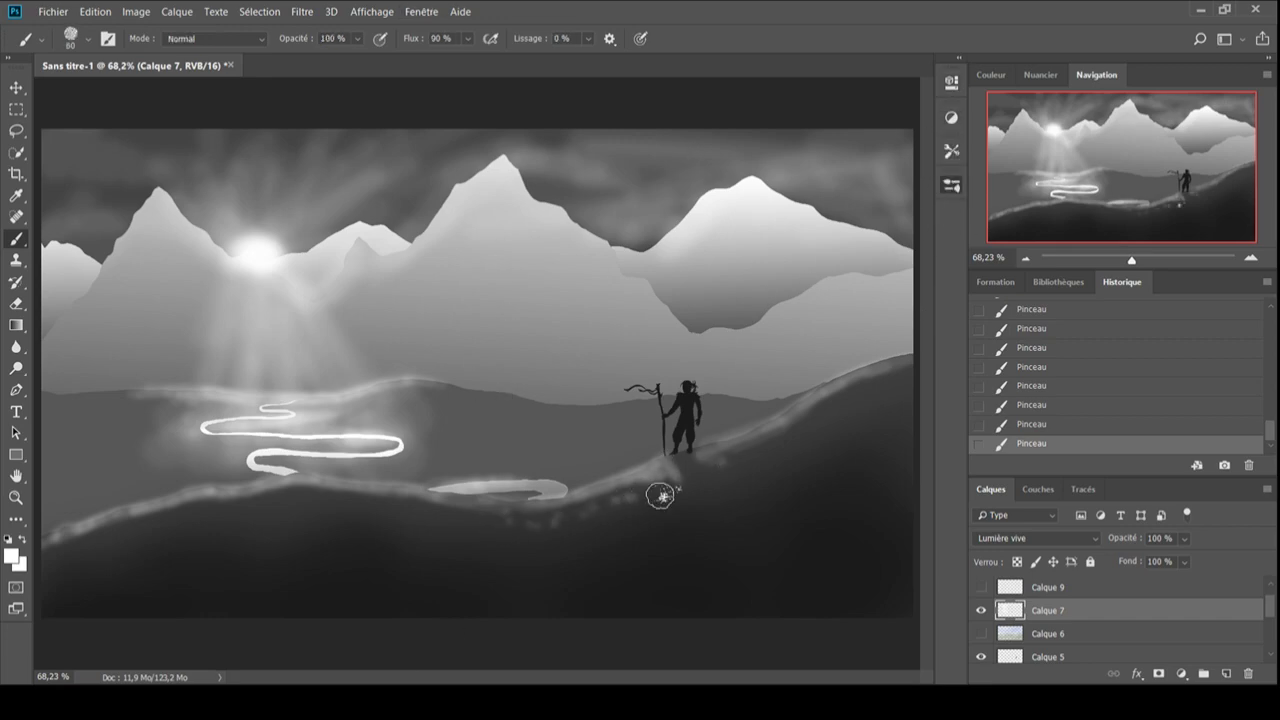
key("shift+0")
key("shift+5")
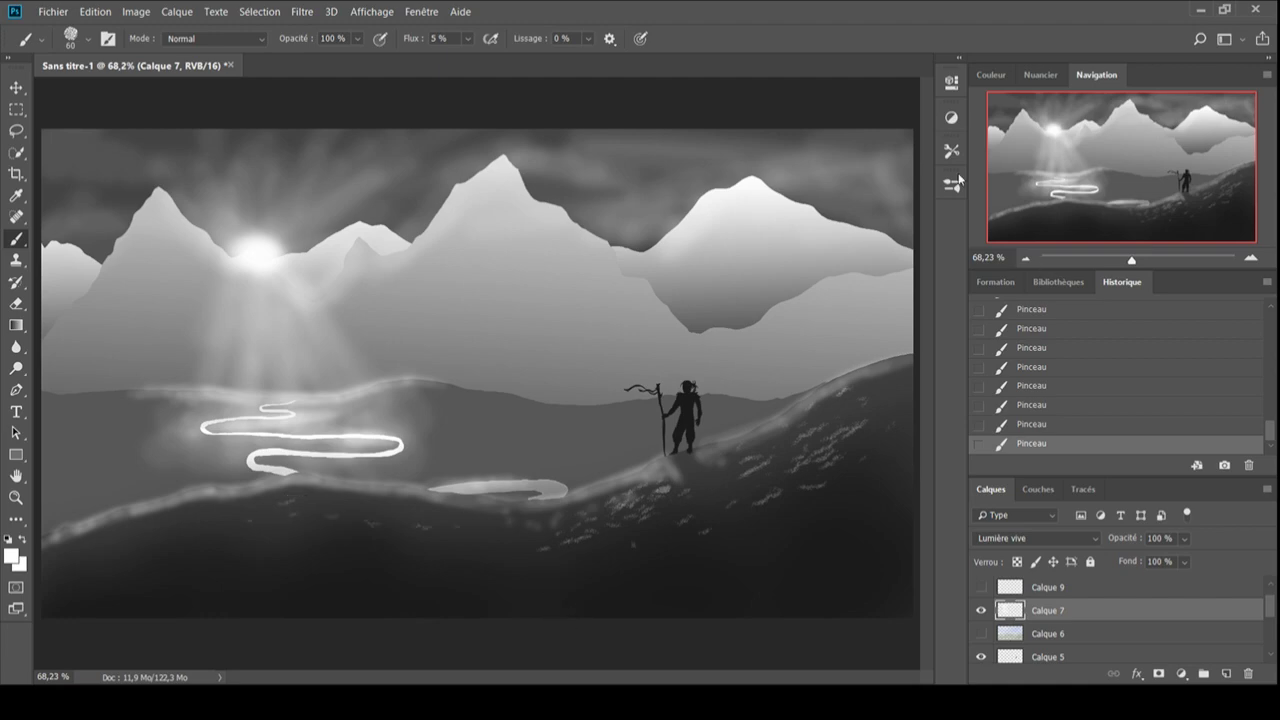
mouse_move(729, 583)
left_mouse_down()
mouse_move(720, 609)
mouse_move(882, 467)
left_mouse_up()
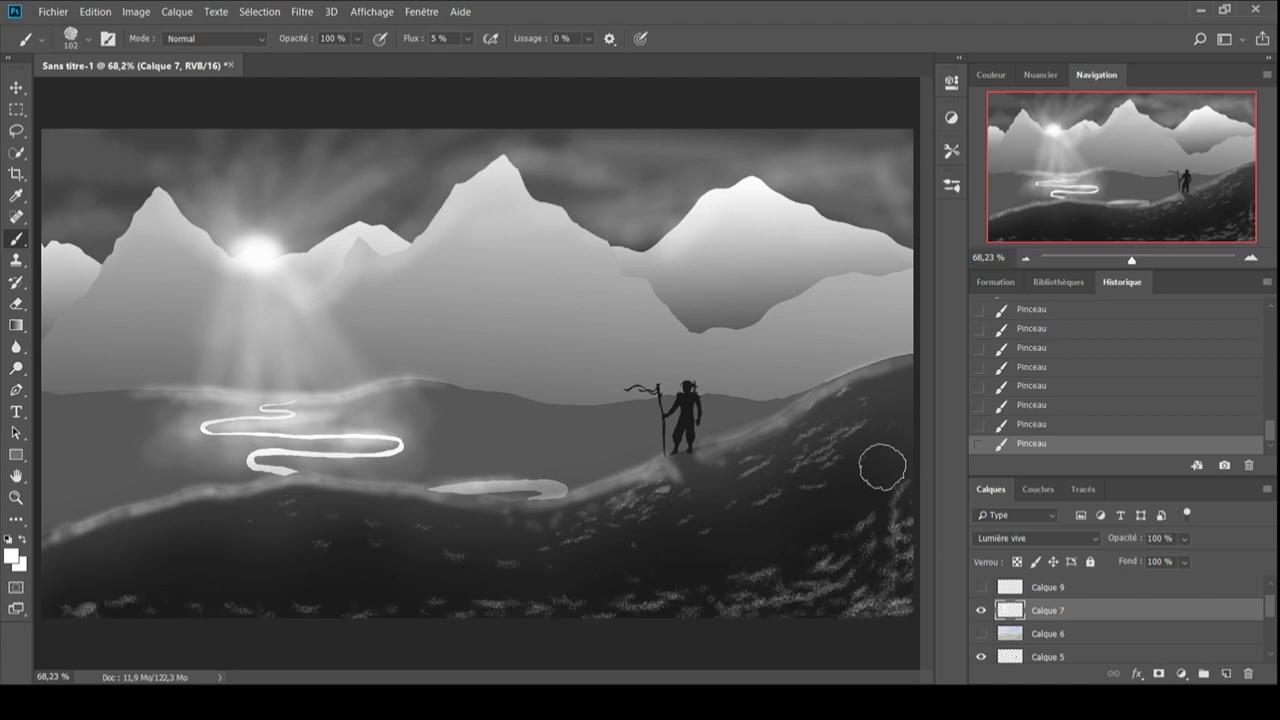
left_click_drag(811, 548, 762, 561)
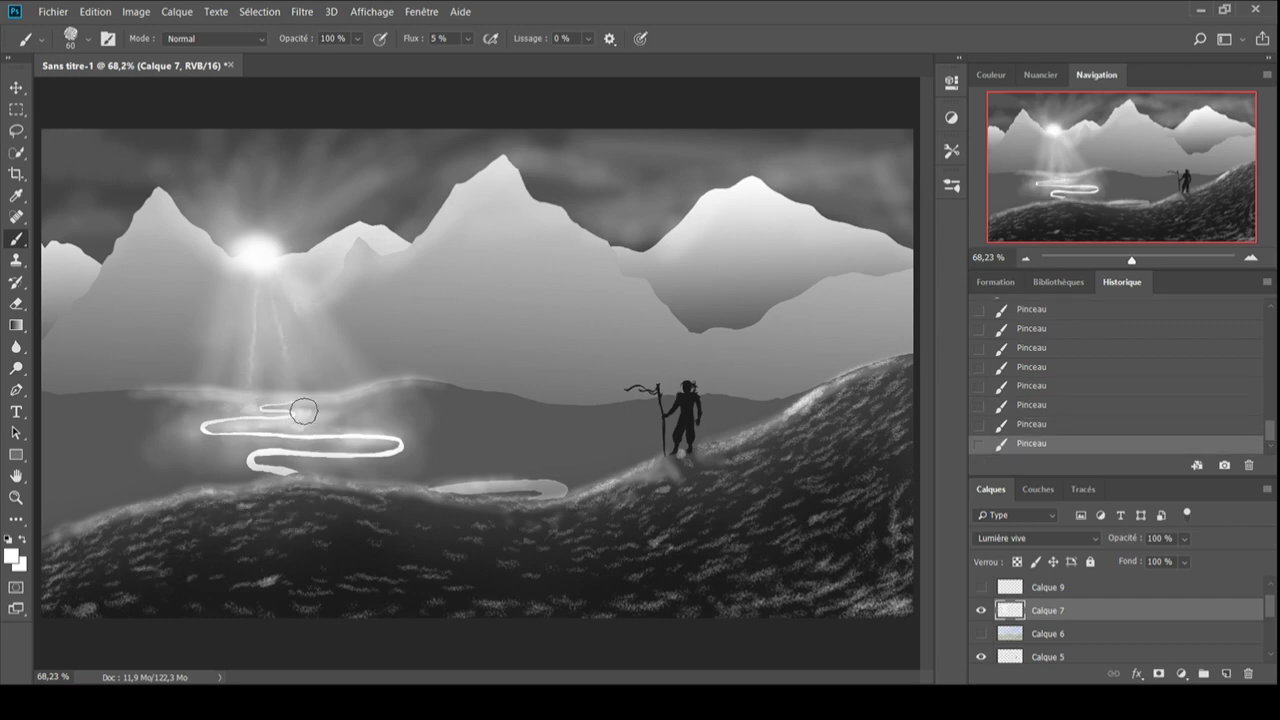
Add a light squiggle near the river and faint haze over the grassy slopes
left_click_drag(304, 411, 290, 405)
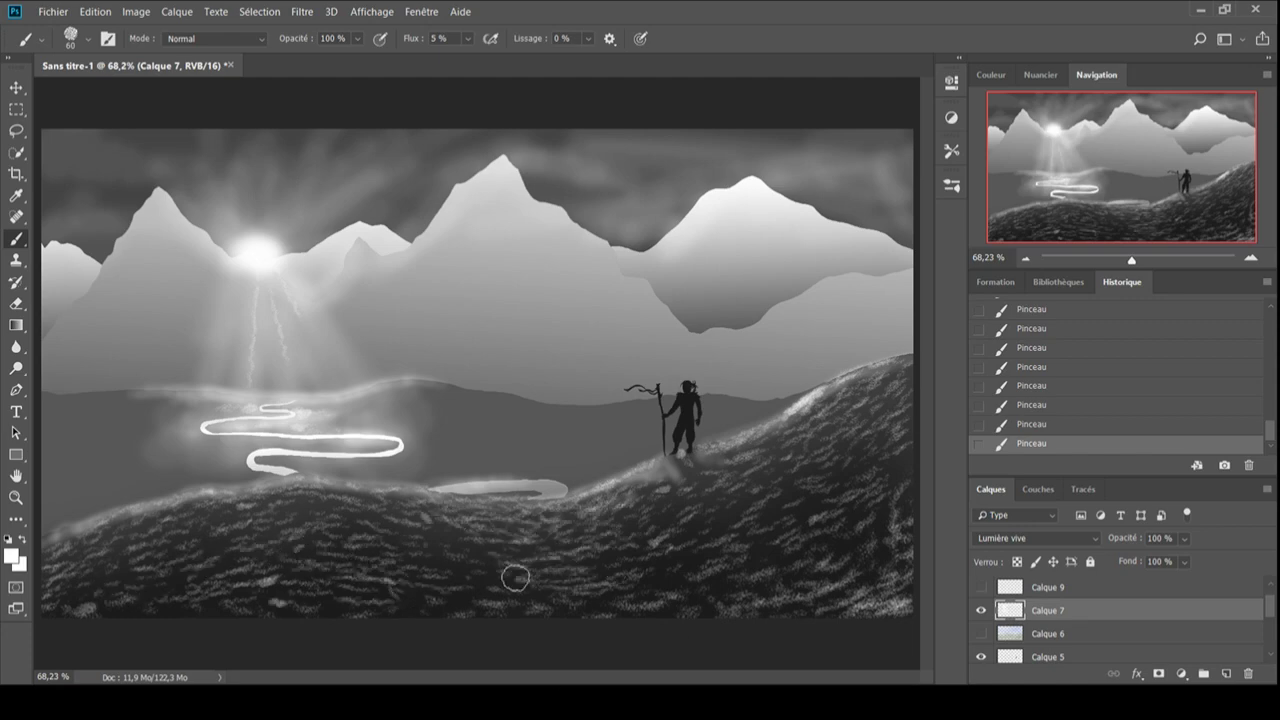
left_click_drag(514, 571, 632, 485)
left_click_drag(735, 455, 830, 412)
left_click_drag(750, 515, 825, 455)
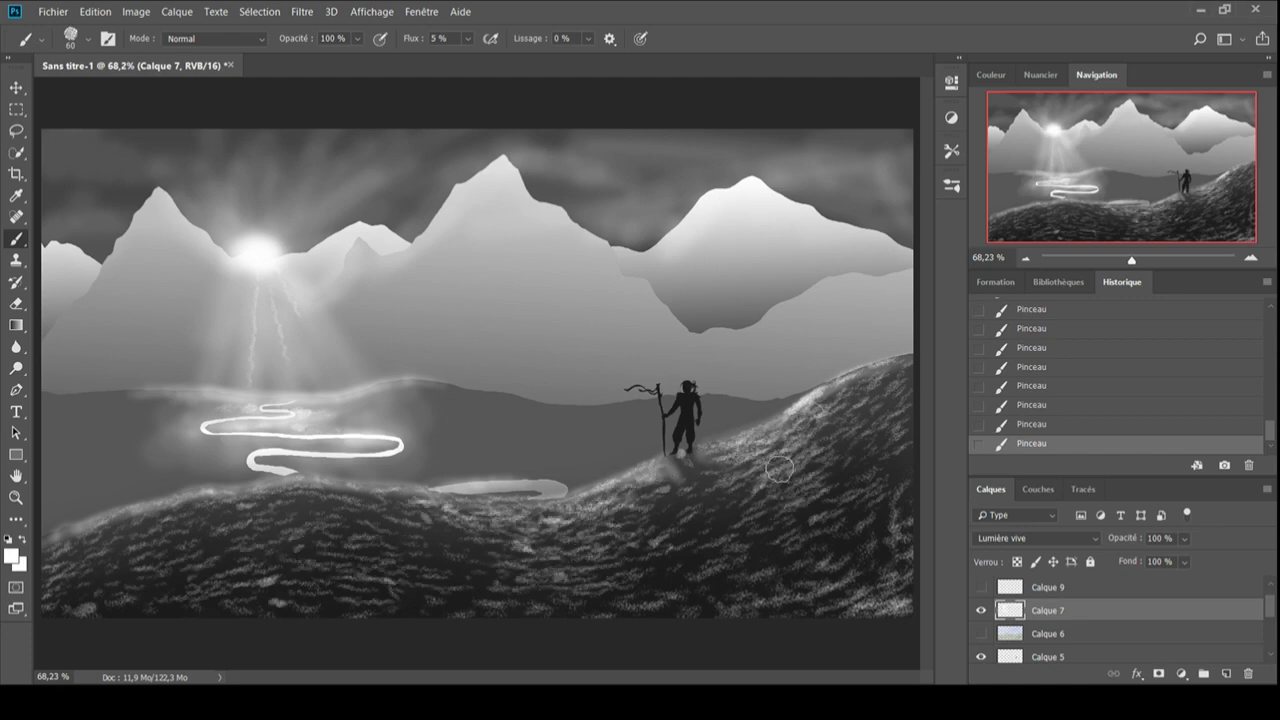
left_click_drag(177, 606, 543, 620)
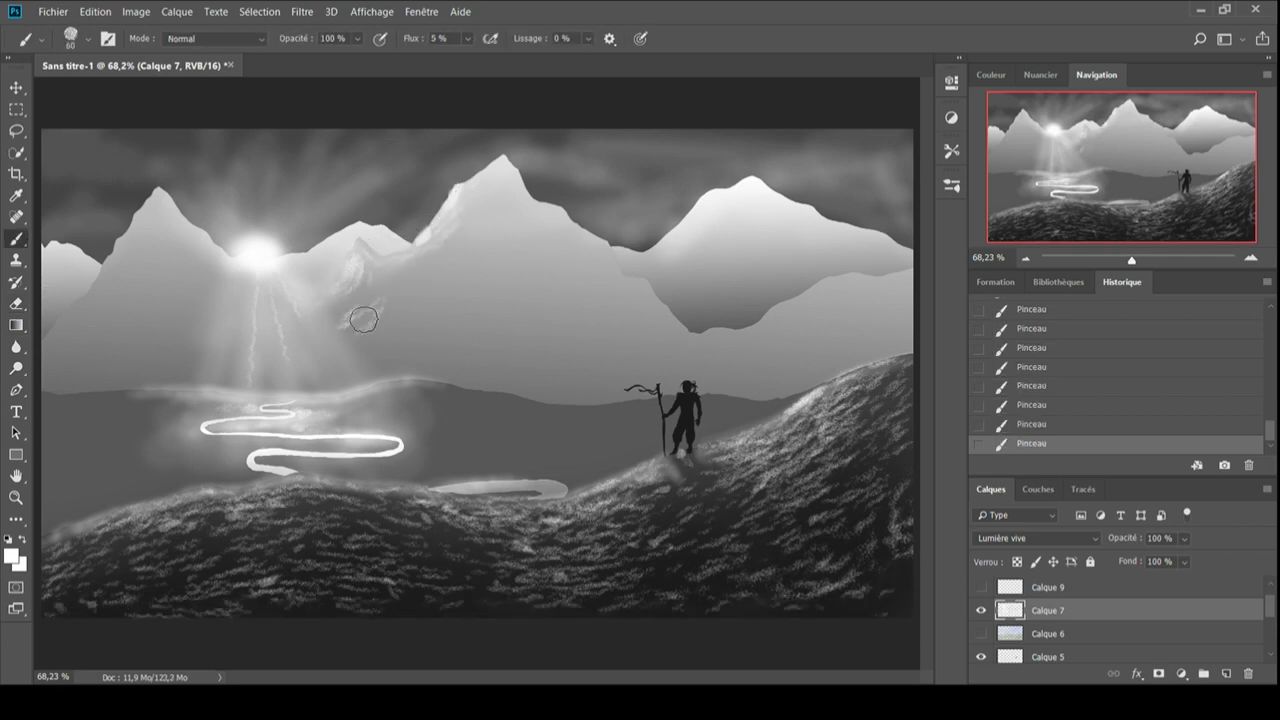
Paint light snow streaks on the central, right and left mountains
left_click_drag(470, 220, 440, 268)
left_click_drag(525, 300, 482, 335)
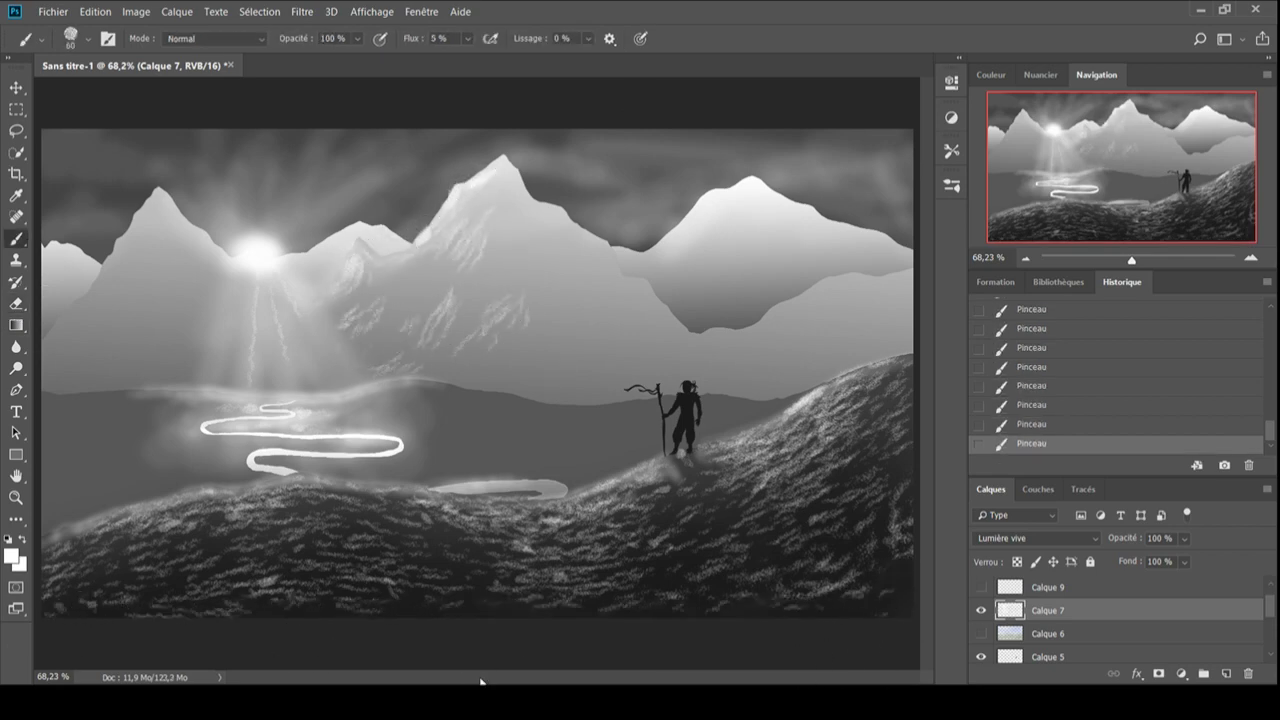
left_click_drag(490, 270, 415, 350)
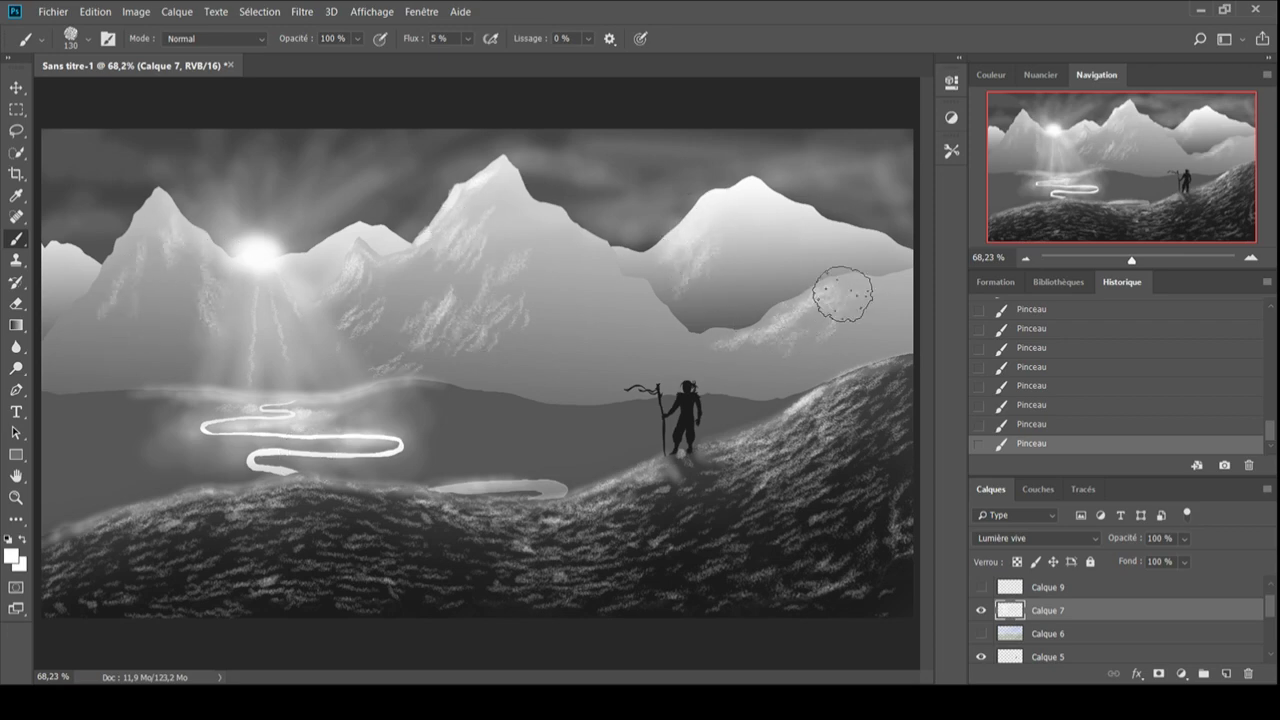
left_click_drag(834, 286, 660, 320)
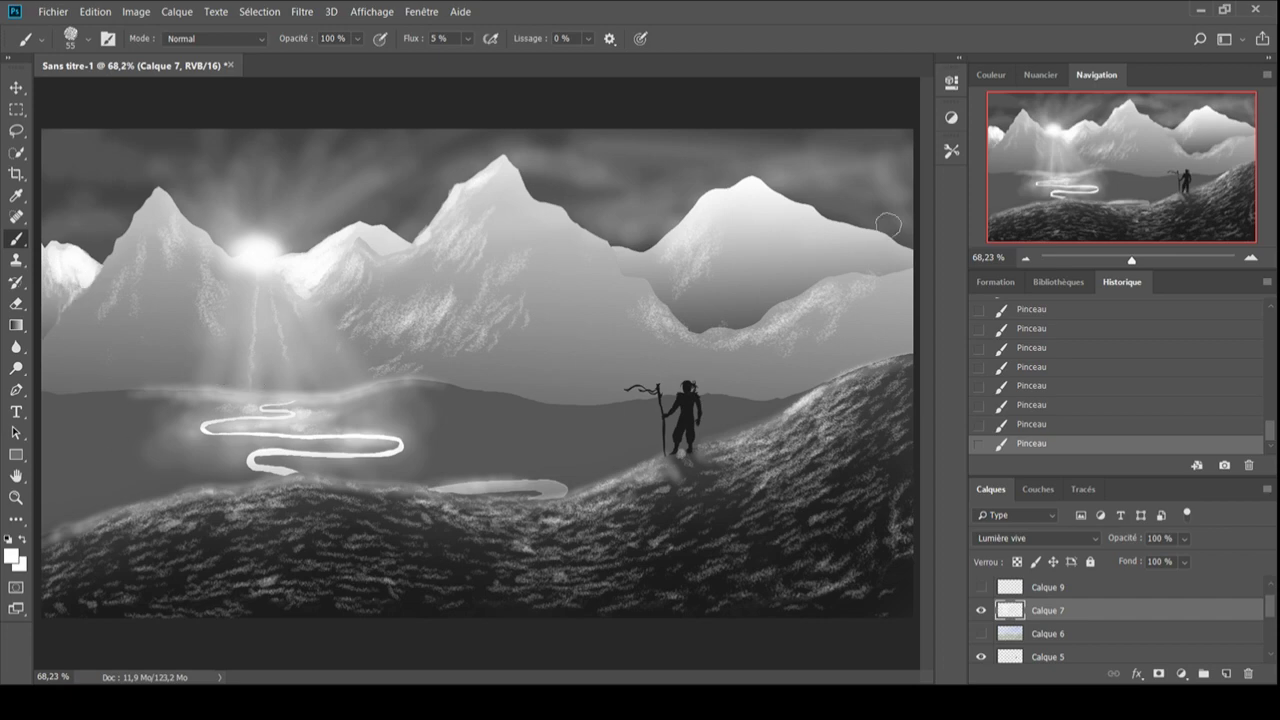
left_click_drag(649, 268, 689, 319)
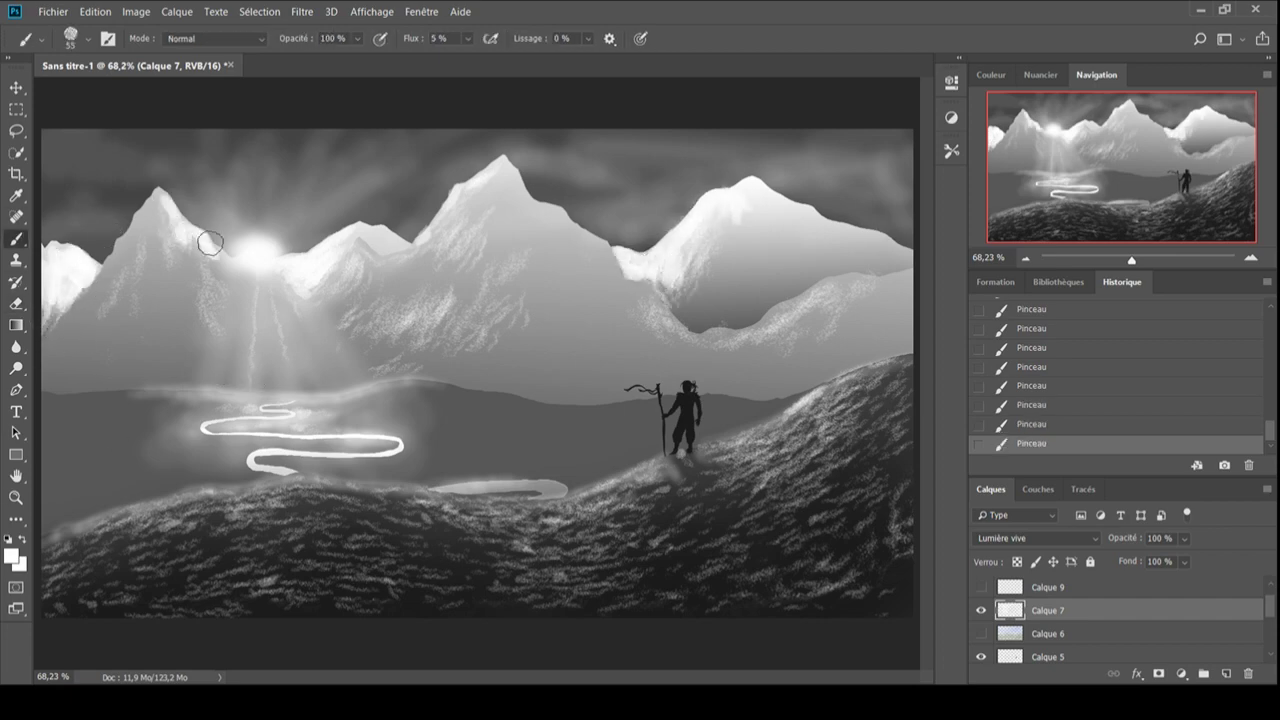
left_click_drag(229, 308, 192, 232)
mouse_move(745, 215)
left_mouse_down()
mouse_move(737, 297)
mouse_move(754, 320)
left_mouse_up()
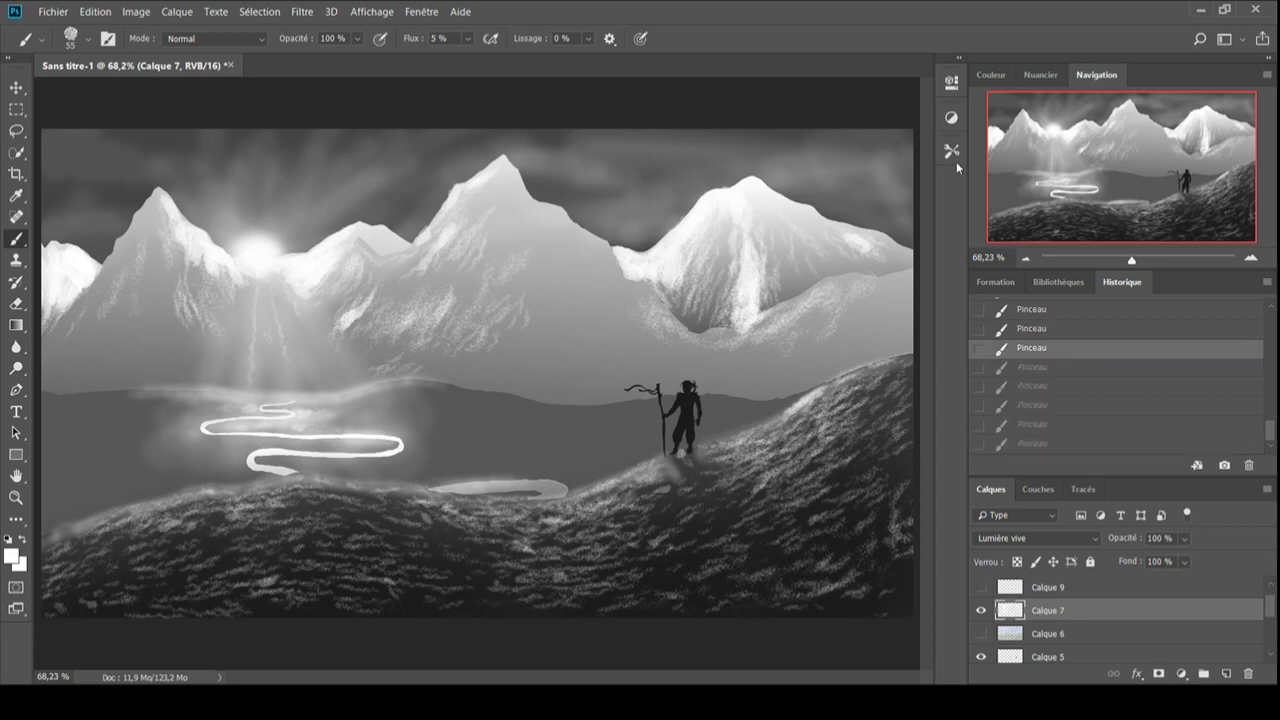
At brush size 90, highlight the lower slopes and mist the lake's far shore
key("bracketright")
key("bracketright")
key("bracketright")
mouse_move(574, 366)
left_mouse_down()
mouse_move(510, 380)
mouse_move(595, 385)
left_mouse_up()
left_click_drag(217, 364, 243, 291)
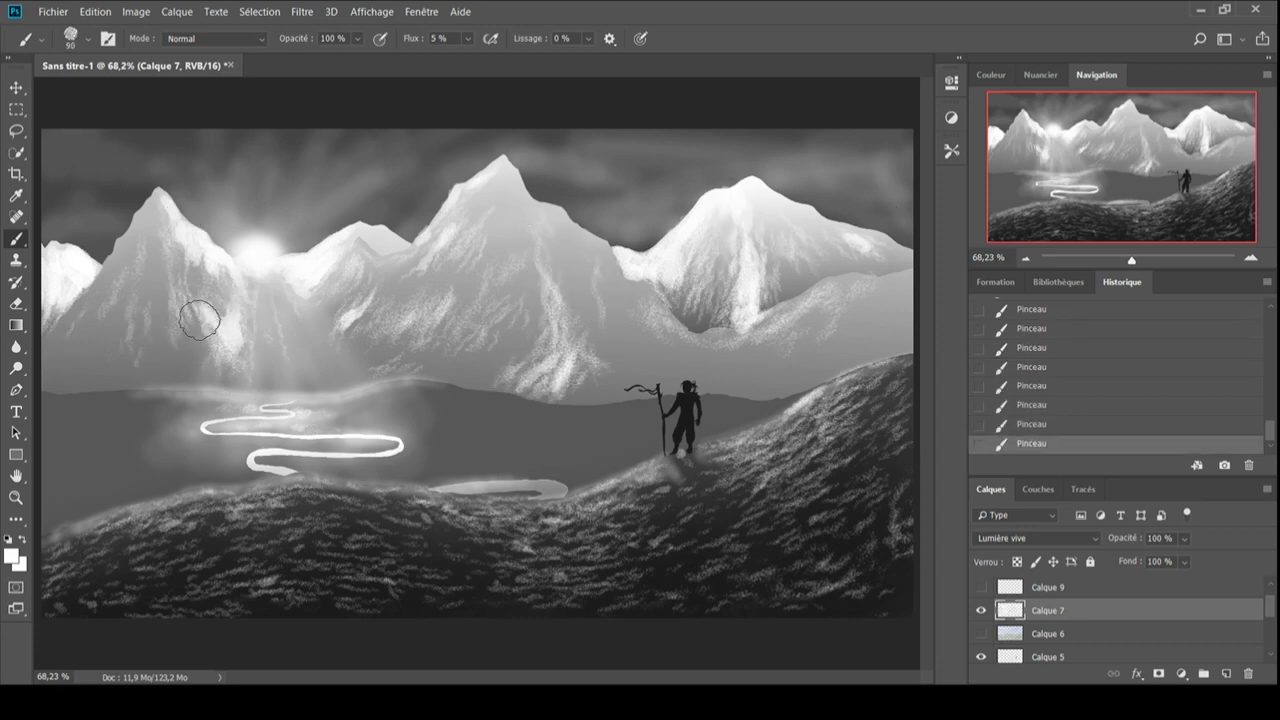
mouse_move(384, 393)
left_mouse_down()
mouse_move(340, 400)
mouse_move(470, 382)
left_mouse_up()
left_click_drag(106, 386, 310, 435)
Add bright grass texture across the foreground hill and speckled mist over the lake
left_click_drag(604, 562, 643, 571)
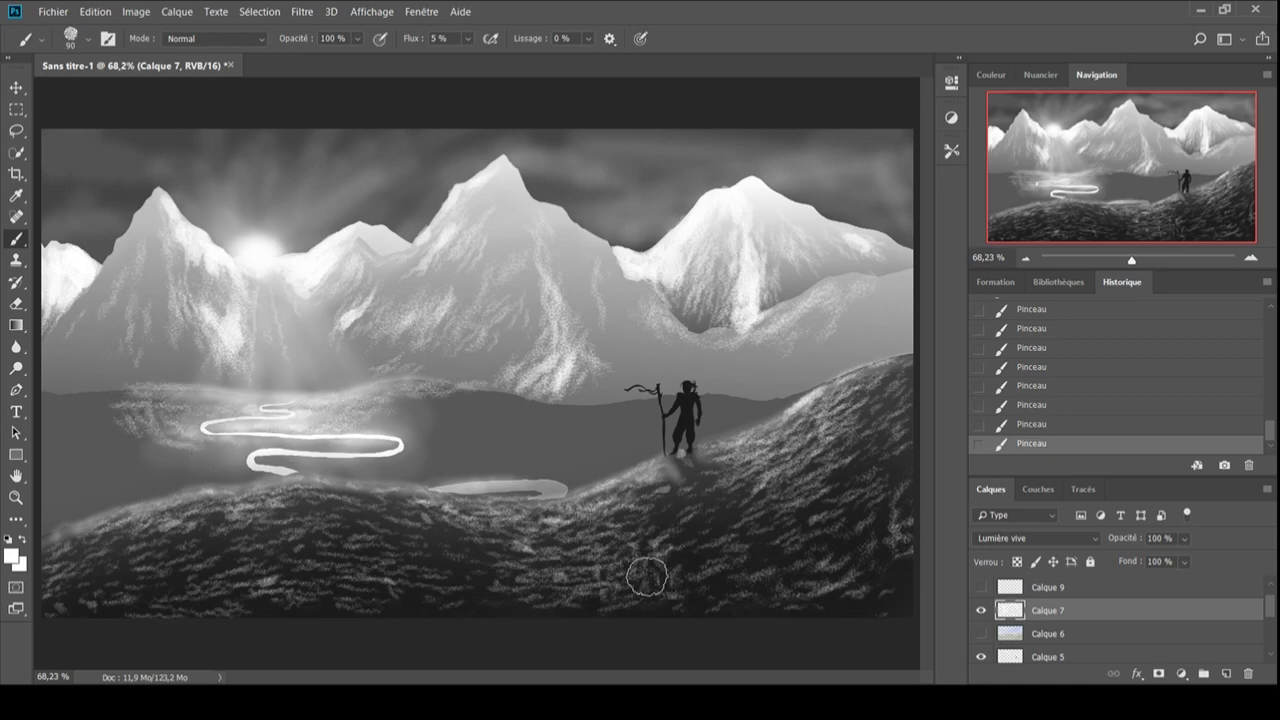
mouse_move(120, 570)
left_mouse_down()
mouse_move(234, 534)
mouse_move(391, 554)
mouse_move(323, 546)
mouse_move(640, 540)
left_mouse_up()
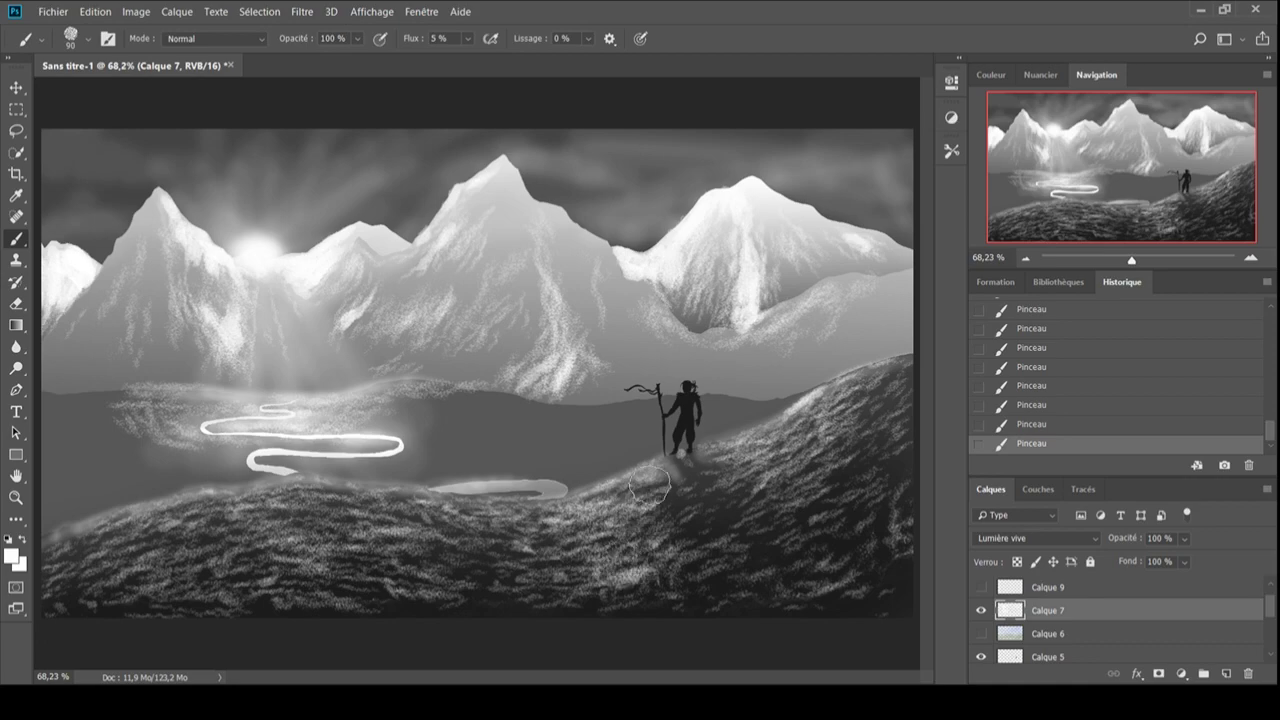
mouse_move(470, 510)
left_mouse_down()
mouse_move(760, 445)
mouse_move(911, 432)
left_mouse_up()
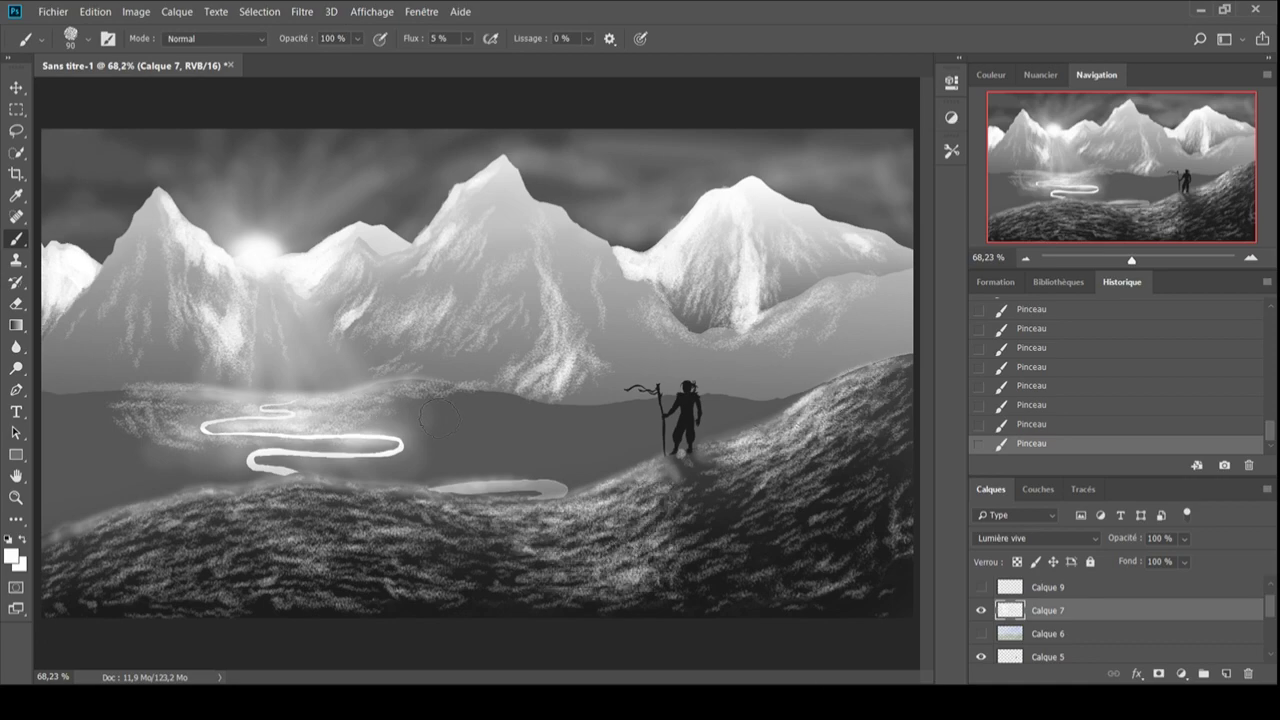
mouse_move(438, 420)
left_mouse_down()
mouse_move(343, 443)
mouse_move(200, 445)
mouse_move(380, 470)
mouse_move(421, 396)
left_mouse_up()
left_click_drag(765, 385, 815, 360)
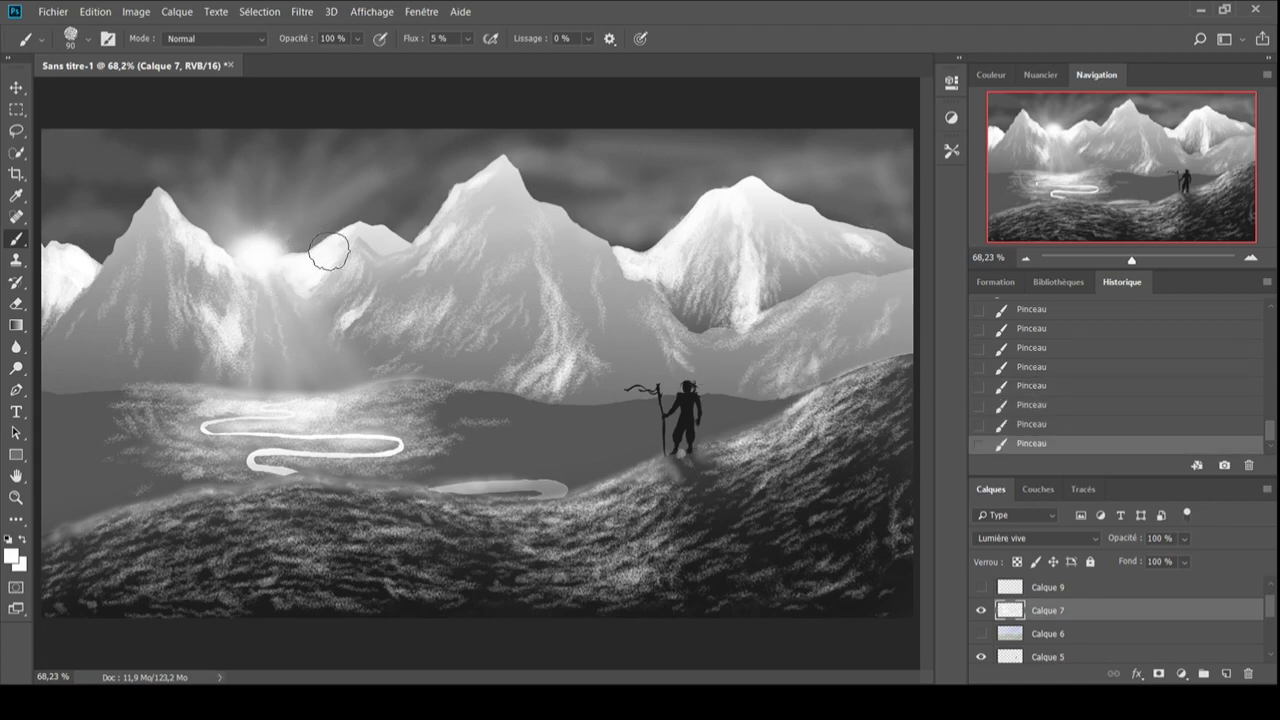
Paint dark speckled texture across the lake and foreground, with a shadow under the figure
left_click_drag(466, 449, 506, 414)
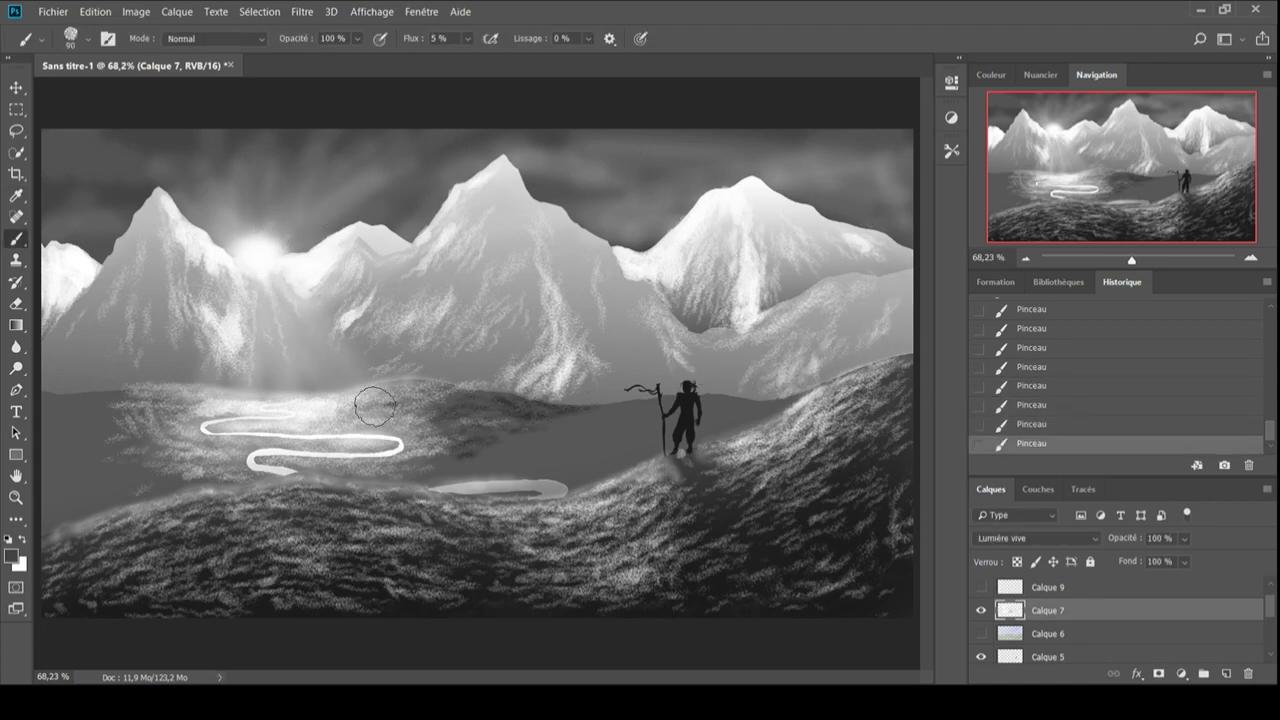
left_click_drag(371, 400, 407, 466)
mouse_move(757, 400)
left_mouse_down()
mouse_move(517, 457)
mouse_move(620, 445)
left_mouse_up()
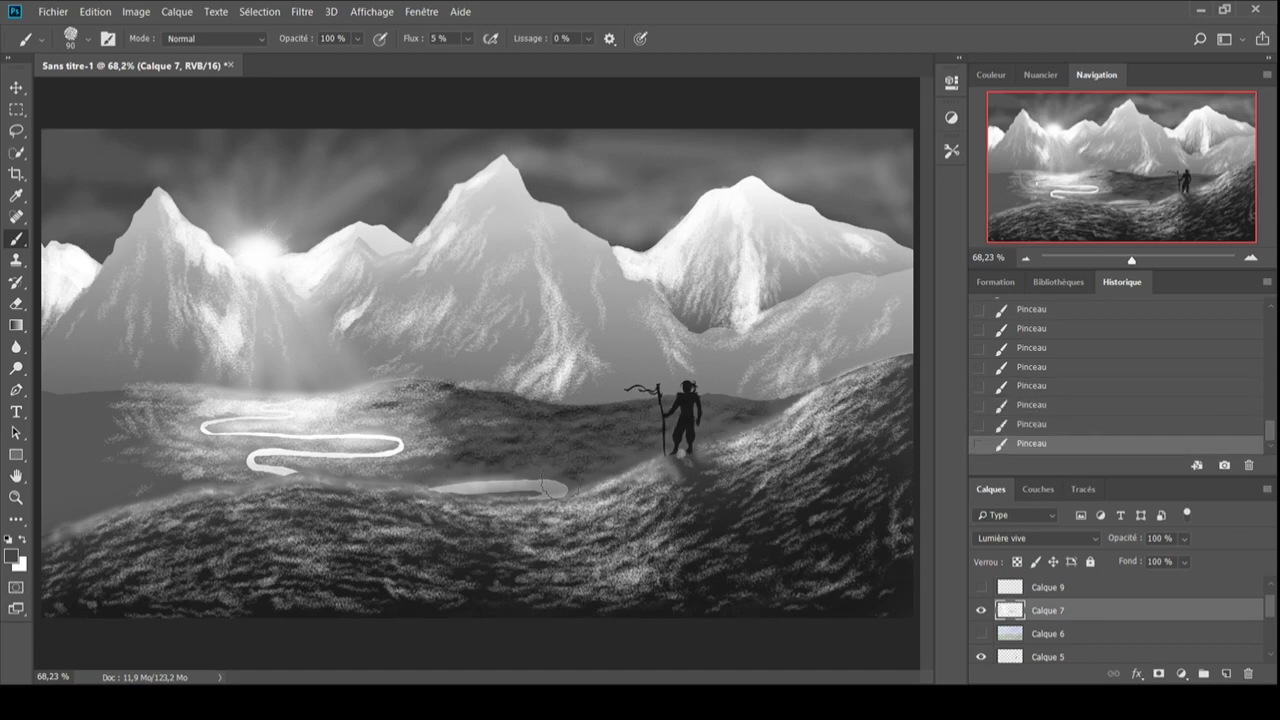
mouse_move(86, 428)
left_mouse_down()
mouse_move(153, 449)
mouse_move(395, 383)
left_mouse_up()
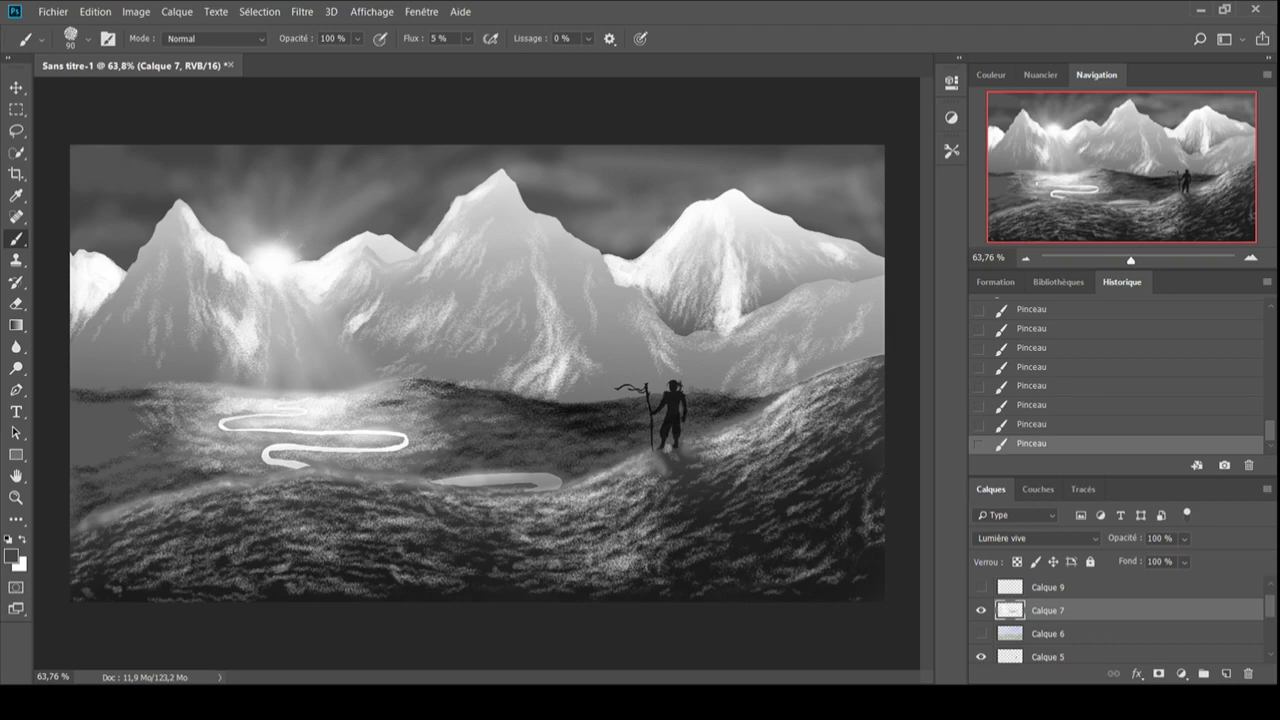
mouse_move(100, 560)
left_mouse_down()
mouse_move(343, 571)
mouse_move(857, 560)
mouse_move(685, 475)
left_mouse_up()
Step back and forward through the recent strokes to compare before and after
key("ctrl+alt+z")
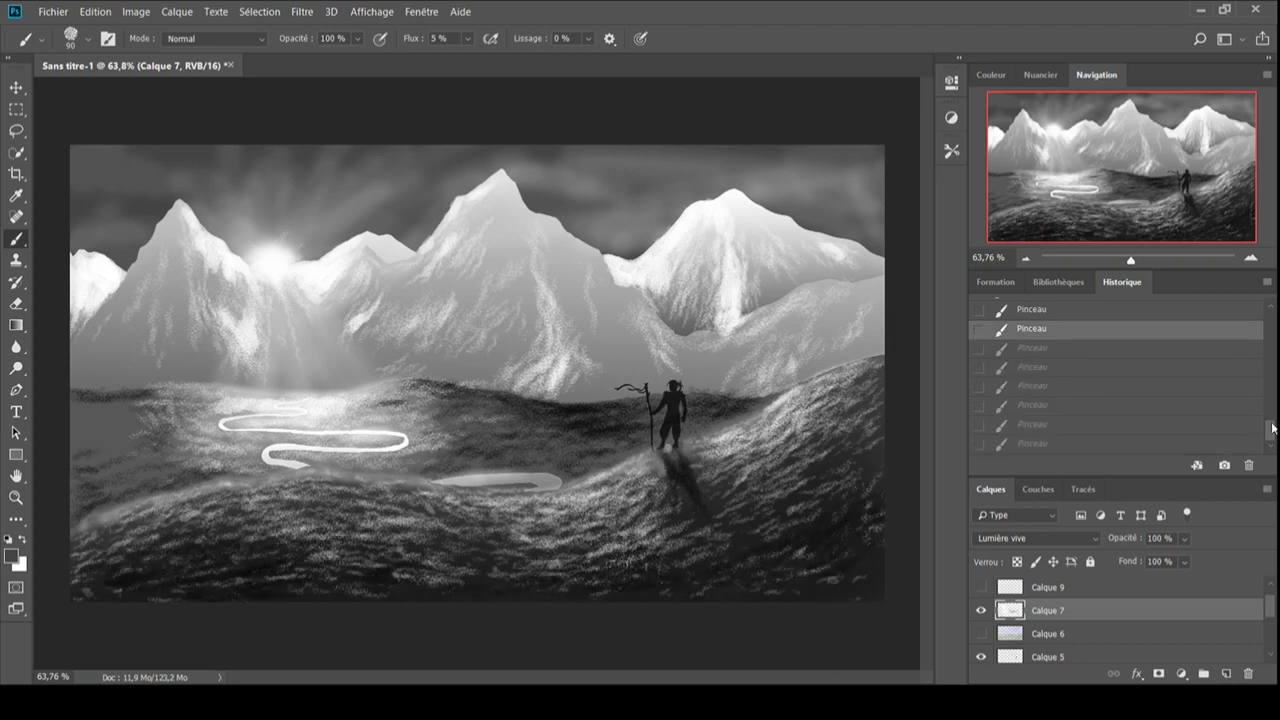
key("ctrl+shift+z")
key("ctrl+shift+z")
key("ctrl+shift+z")
key("ctrl+shift+z")
key("ctrl+shift+z")
key("ctrl+shift+z")
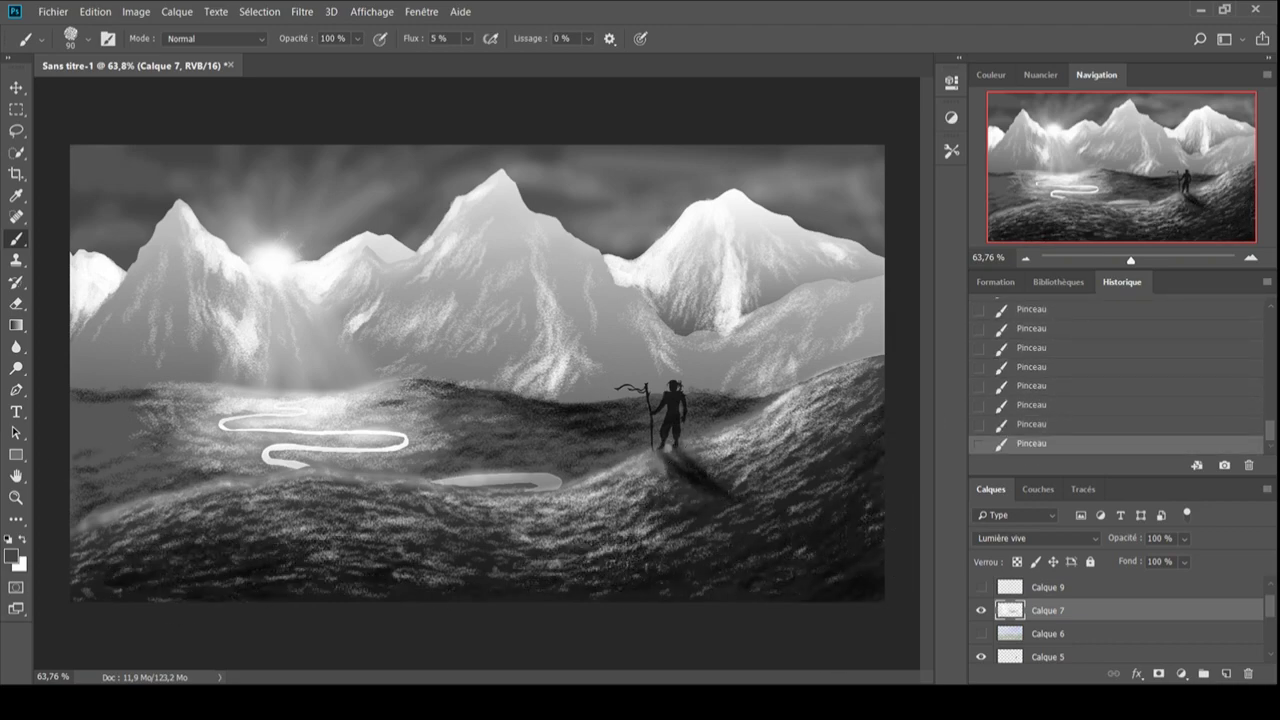
key("ctrl+alt+z")
key("ctrl+alt+z")
key("ctrl+shift+z")
key("ctrl+shift+z")
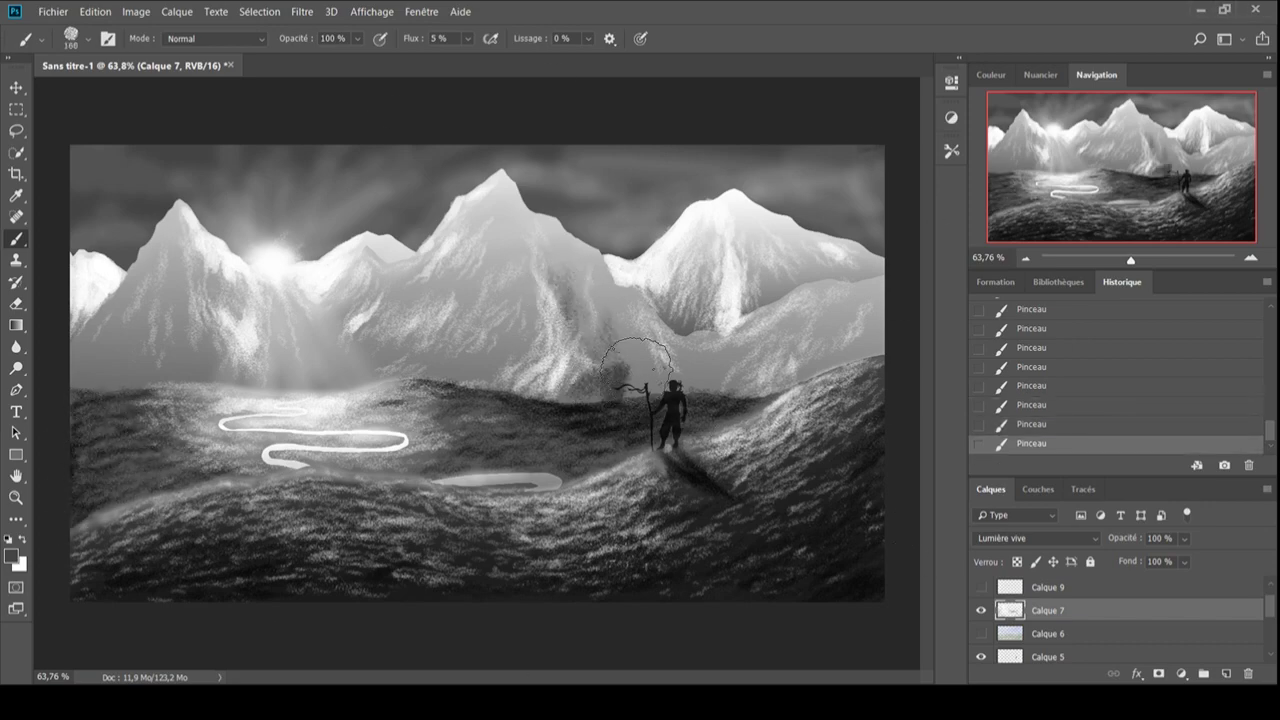
Softly shade the right hillside, left mountain base and right mountain slope
left_click_drag(840, 320, 705, 366)
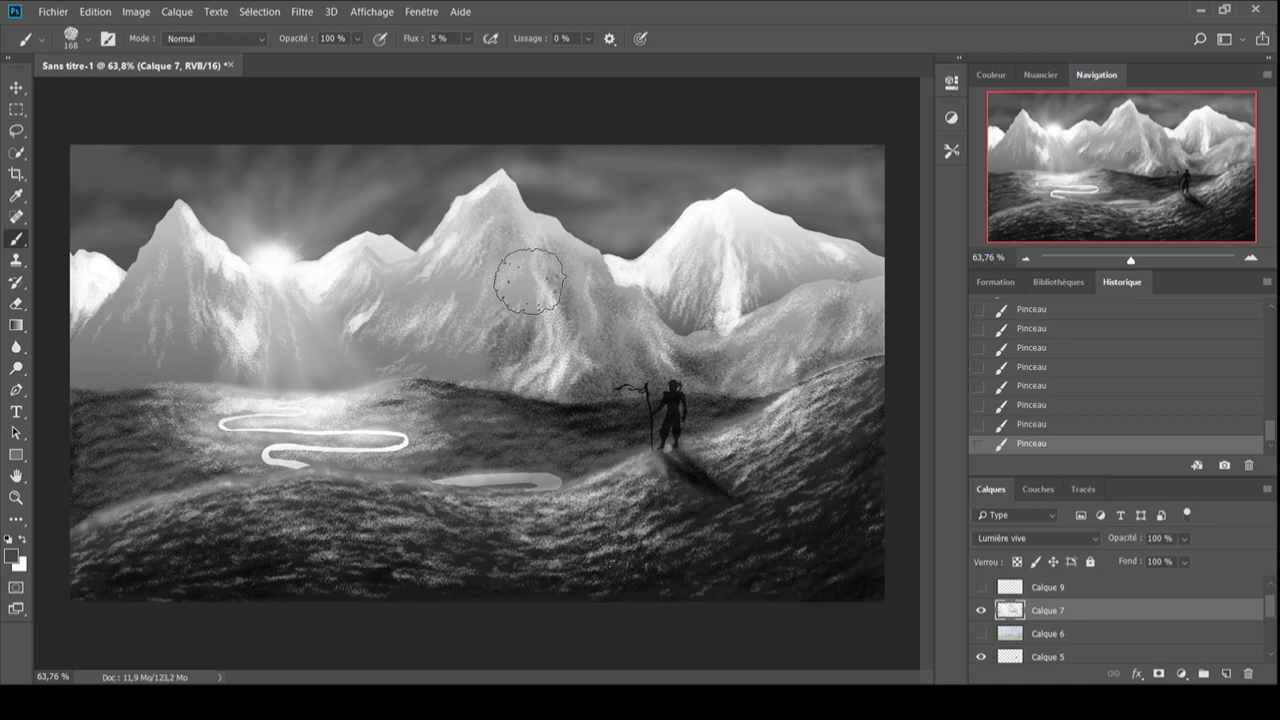
left_click_drag(100, 290, 200, 378)
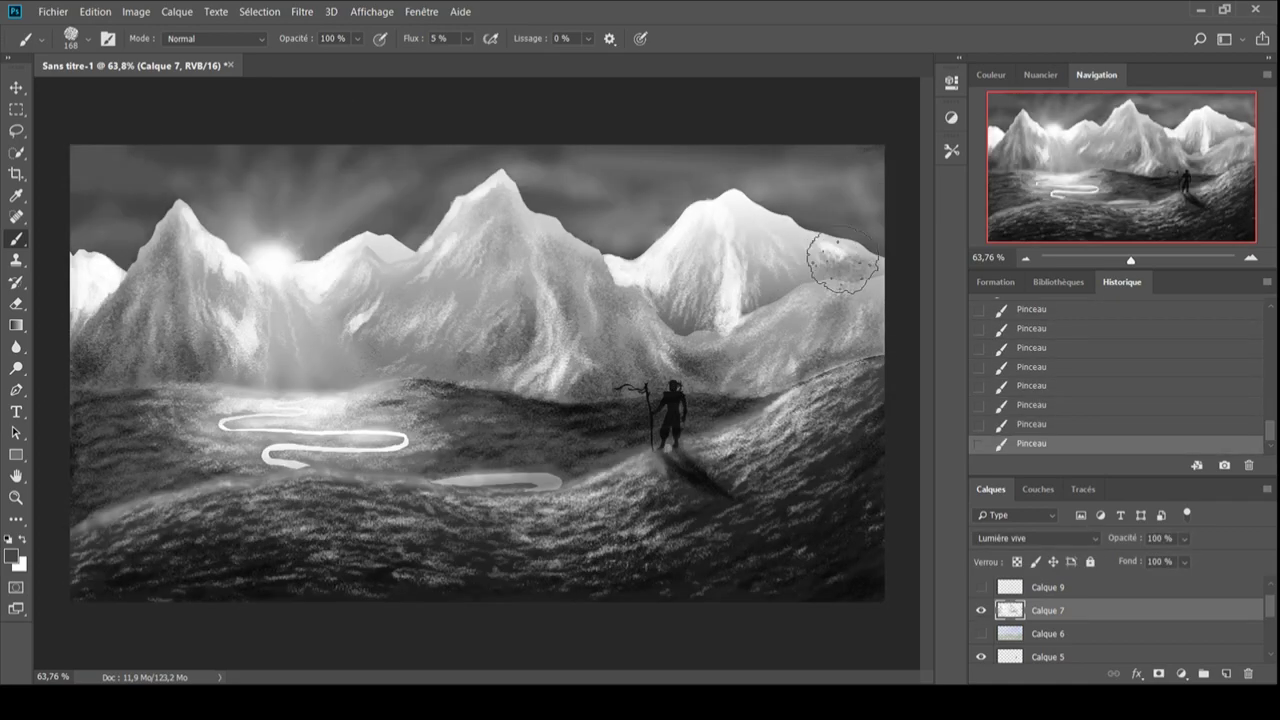
left_click_drag(829, 257, 642, 327)
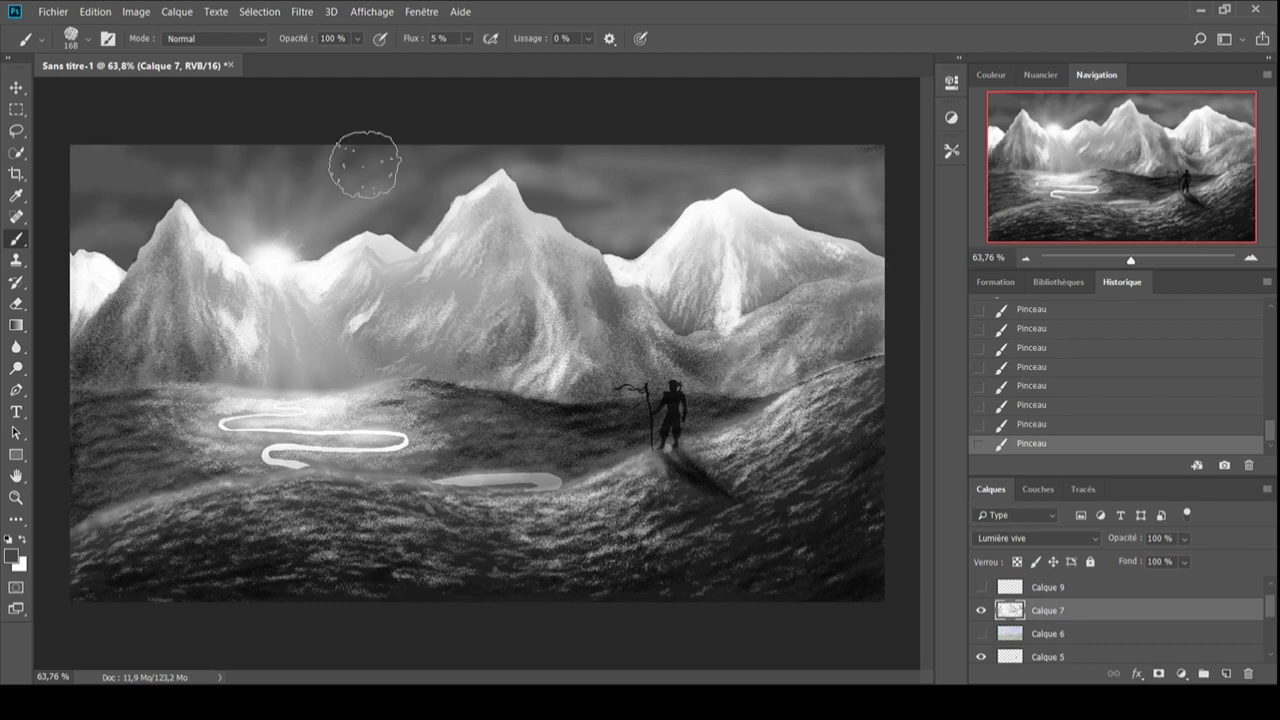
Switch to white and brighten the right mountain slope
key("x")
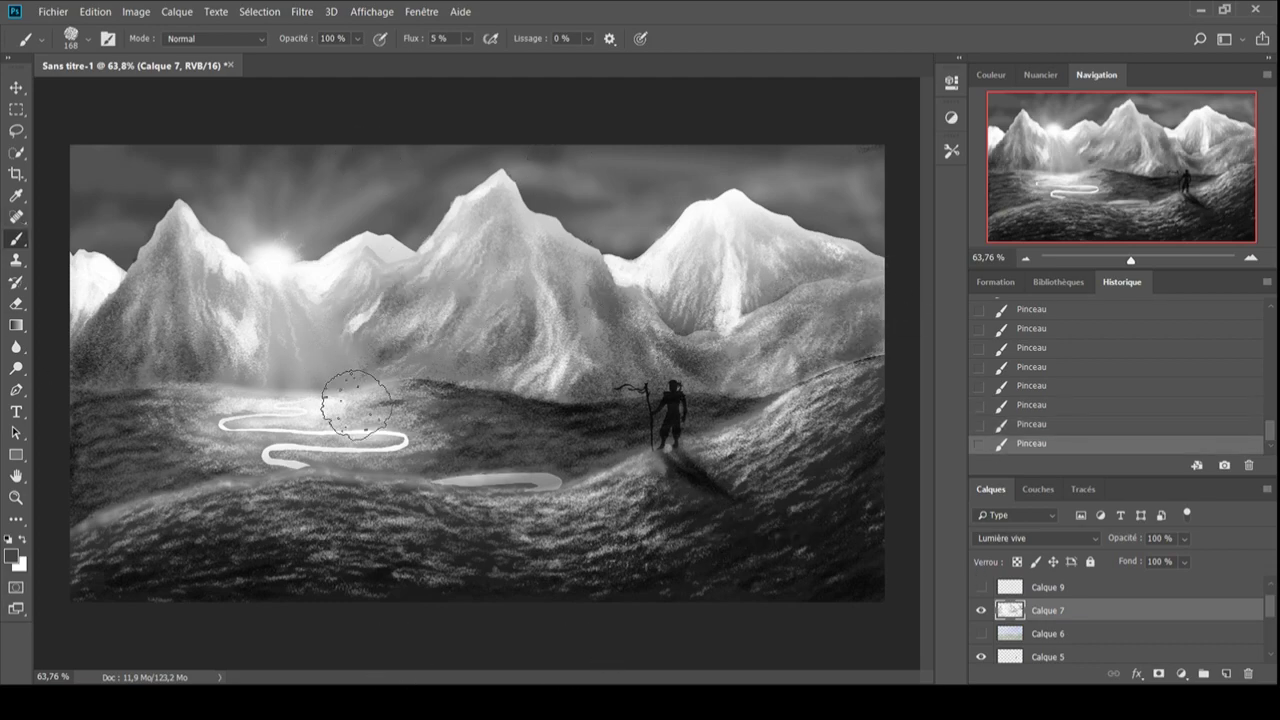
mouse_move(745, 326)
left_mouse_down()
mouse_move(686, 286)
mouse_move(660, 340)
left_mouse_up()
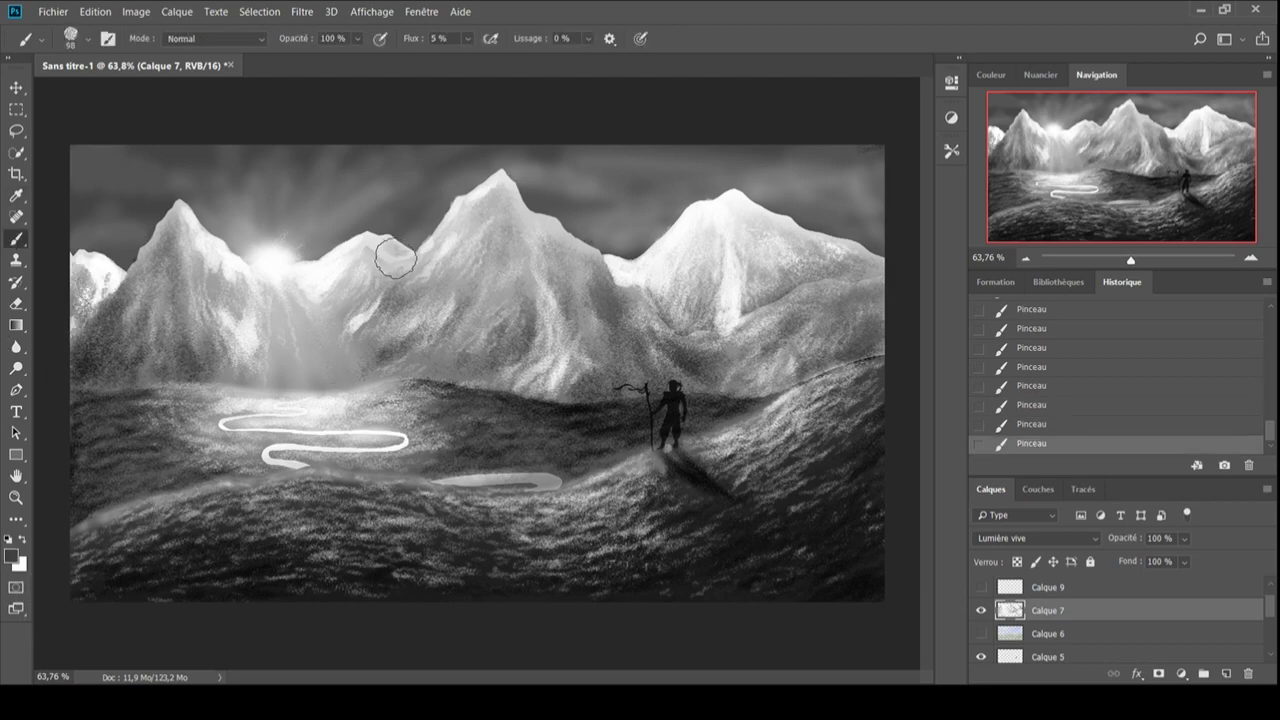
mouse_move(752, 235)
left_mouse_down()
mouse_move(736, 329)
mouse_move(697, 368)
mouse_move(690, 350)
mouse_move(725, 390)
left_mouse_up()
Darken the ground left of the wanderer and sample white from the painting
left_click_drag(652, 355, 590, 385)
left_click_drag(610, 330, 588, 380)
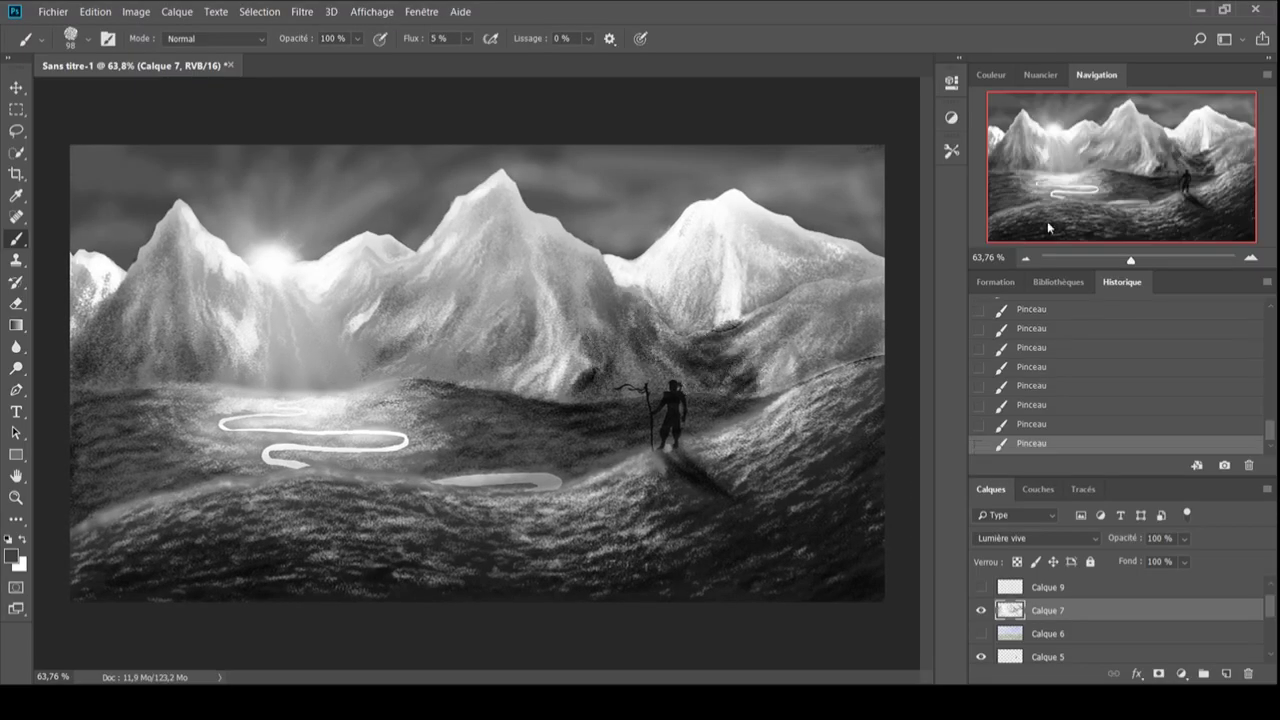
left_click(588, 380, "alt")
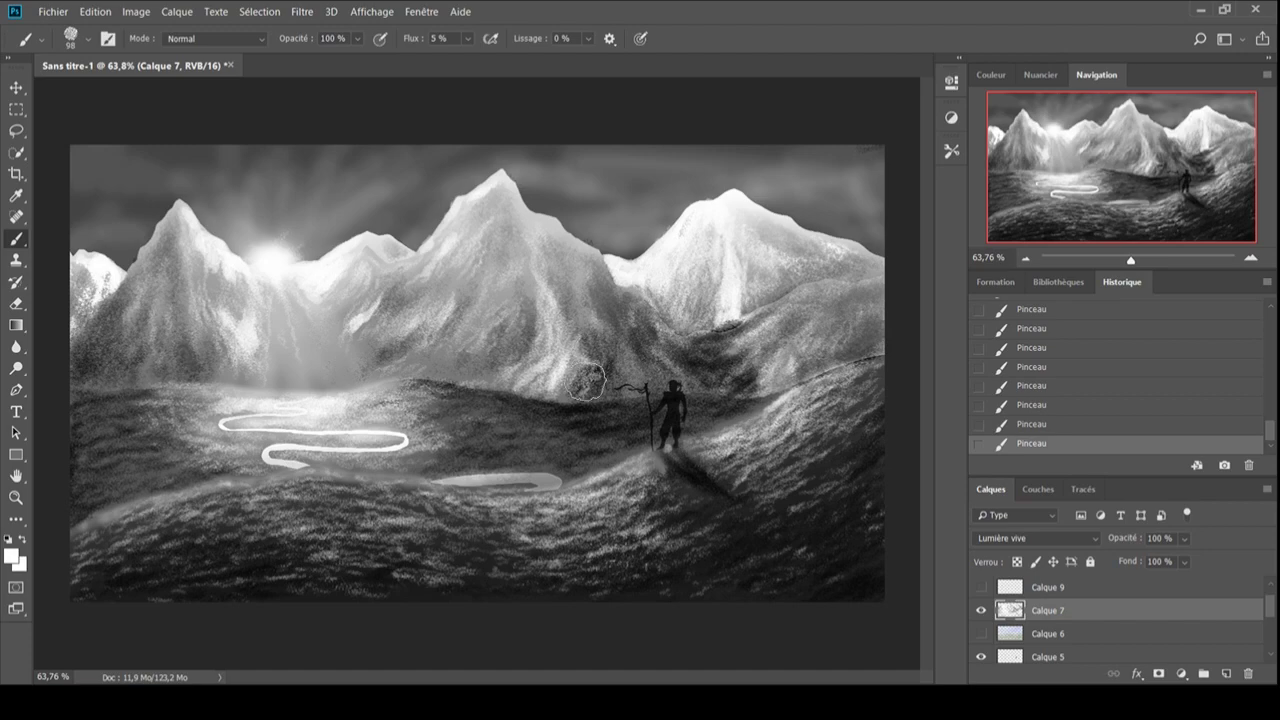
Paint rim light along the wanderer's head, chest, leg and full staff
scroll(696, 421, "up", 10)
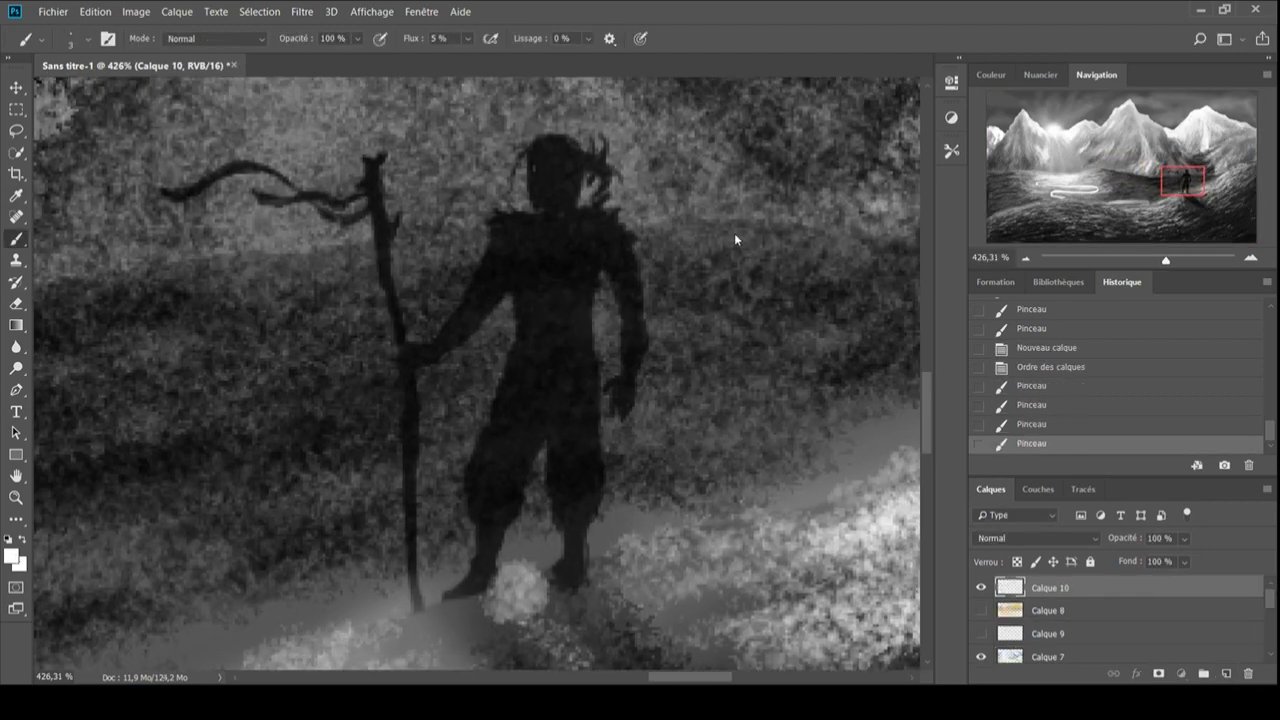
left_click_drag(535, 170, 535, 198)
left_click_drag(516, 296, 475, 508)
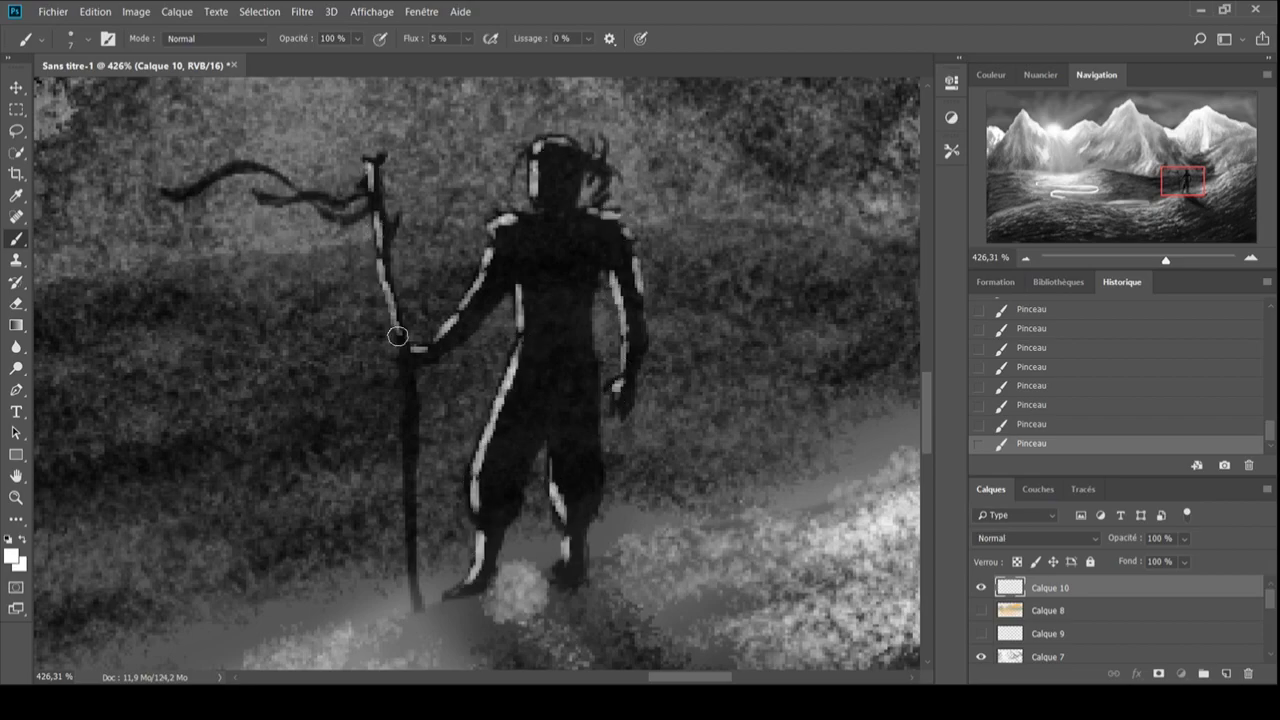
left_click_drag(397, 335, 412, 546)
scroll(412, 546, "down", 3)
scroll(175, 308, "up", 3)
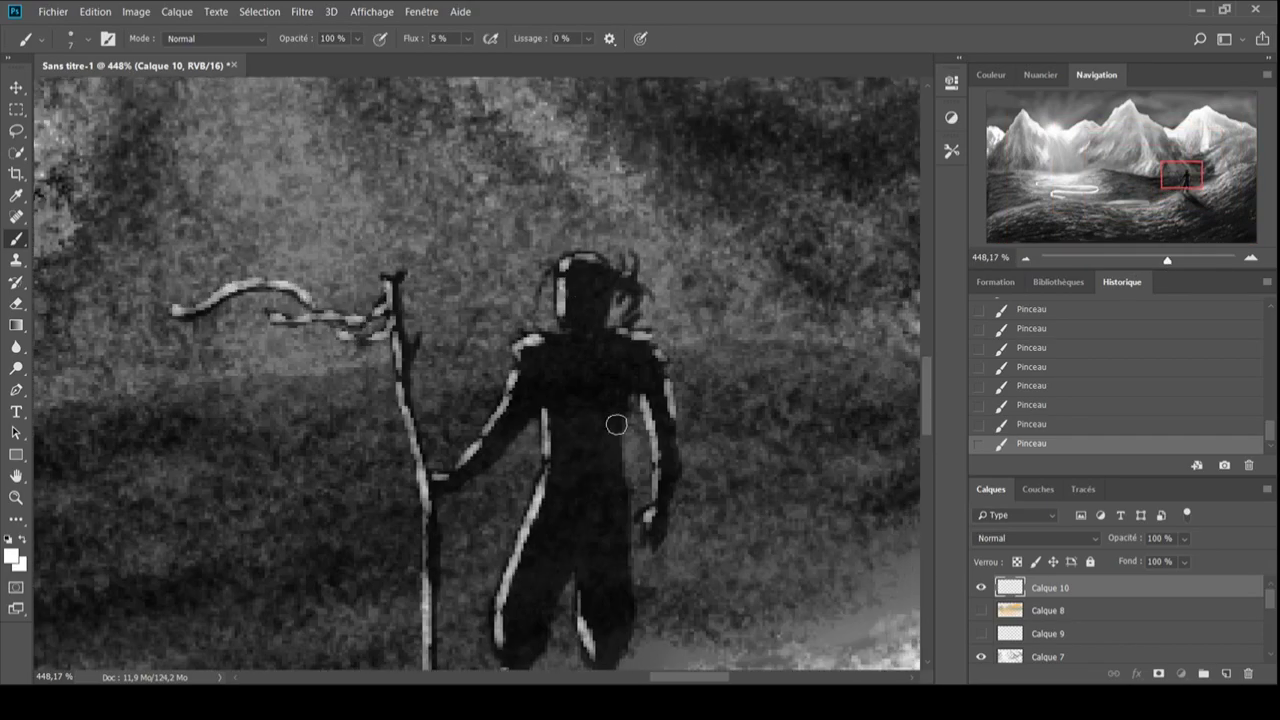
scroll(616, 425, "down", 5)
scroll(706, 447, "up", 5)
Refine the left leg's rim light and add light near the hand on the staff
left_click_drag(568, 356, 548, 432)
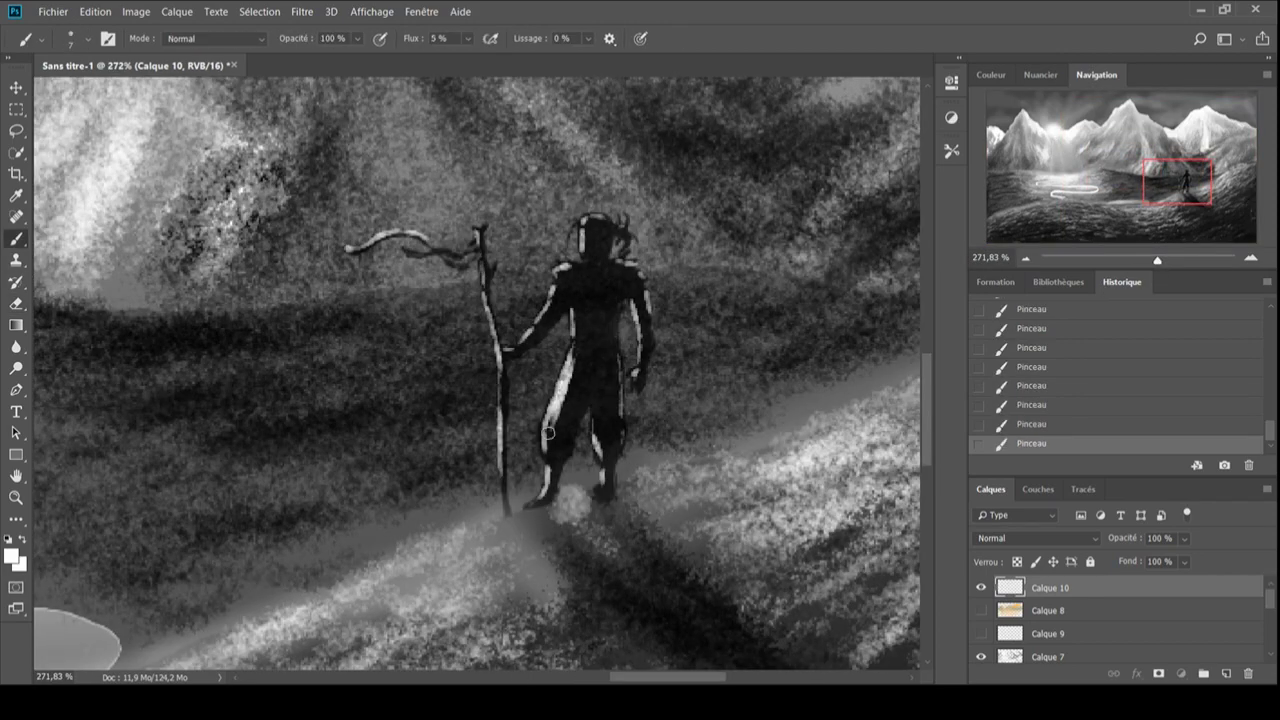
key("e")
left_click_drag(578, 315, 560, 440)
key("b")
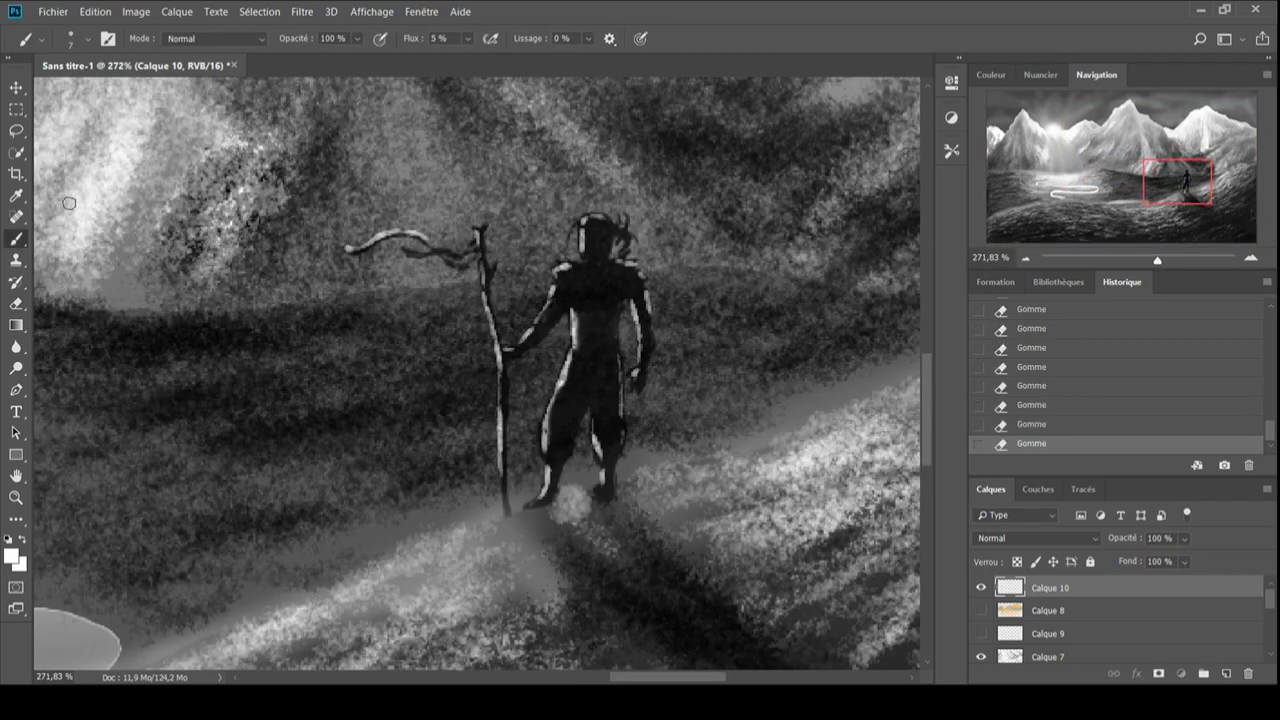
left_click_drag(562, 386, 555, 448)
key("e")
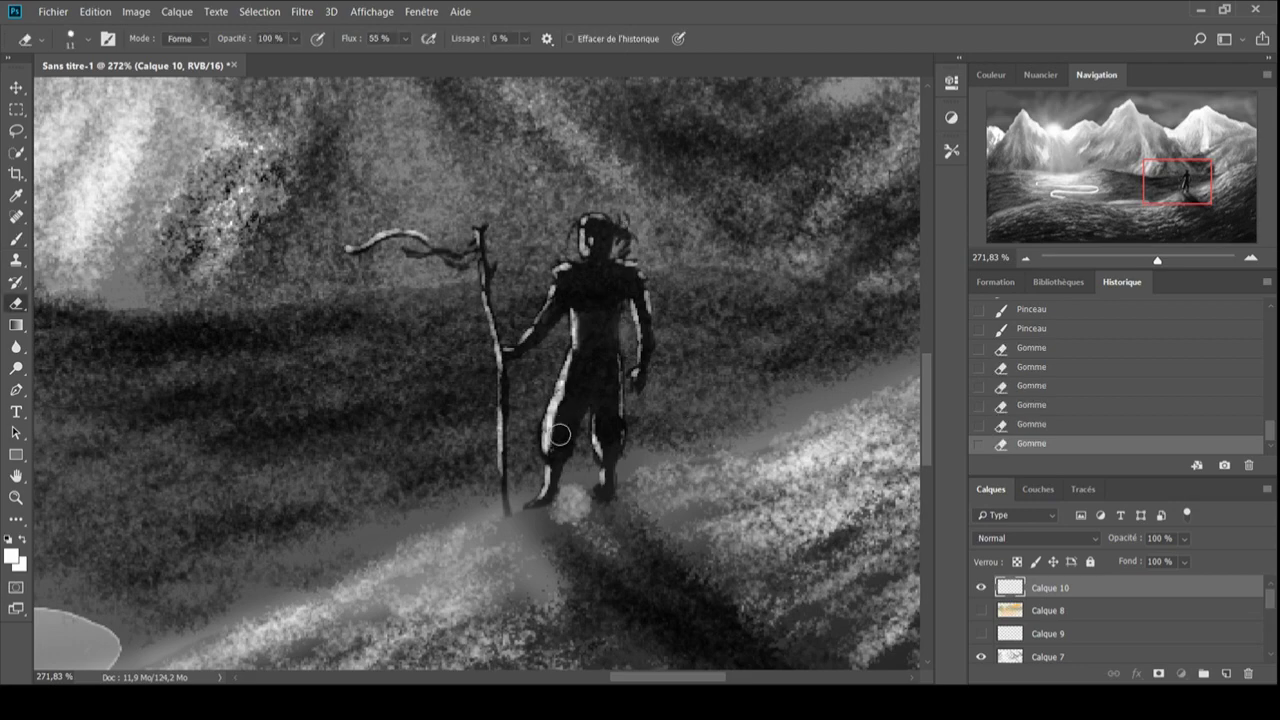
key("b")
left_click_drag(496, 356, 502, 343)
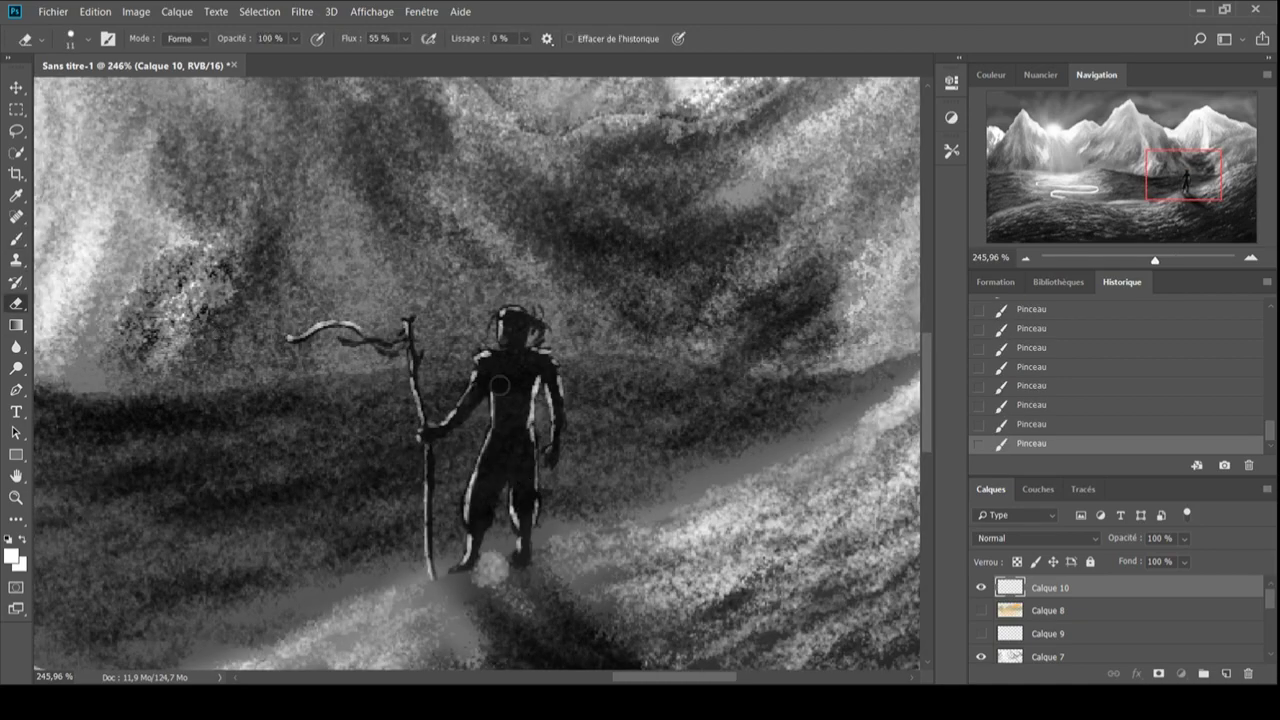
key("b")
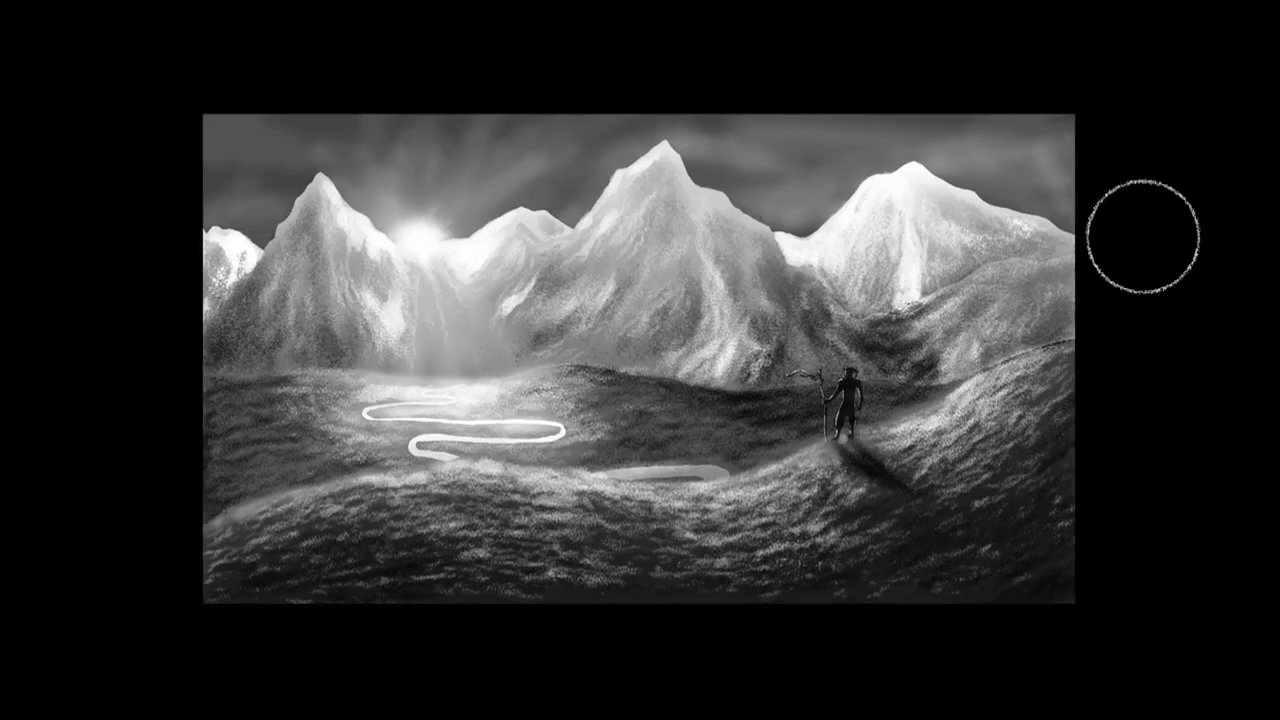
Leave the full-screen preview for the standard window
key("f")
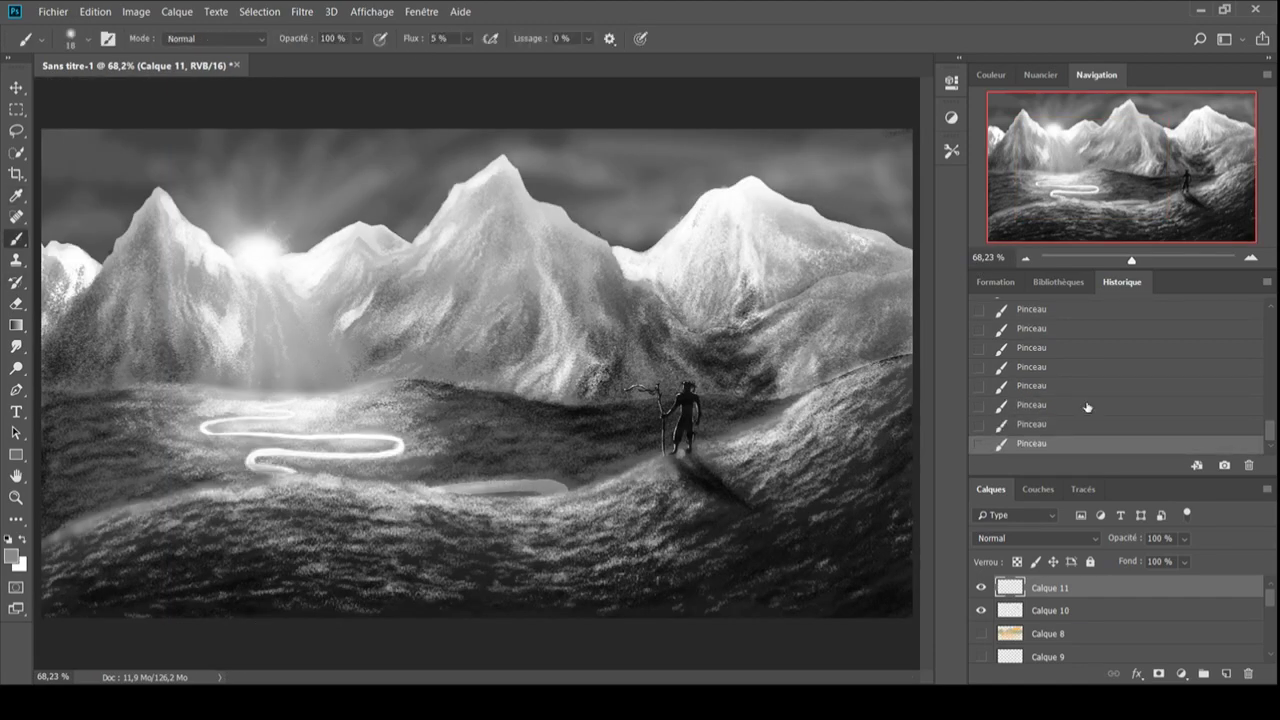
Step back through the History states to compare the river, then return to the latest
left_click(1031, 347)
left_click(1031, 443)
left_click(1143, 366)
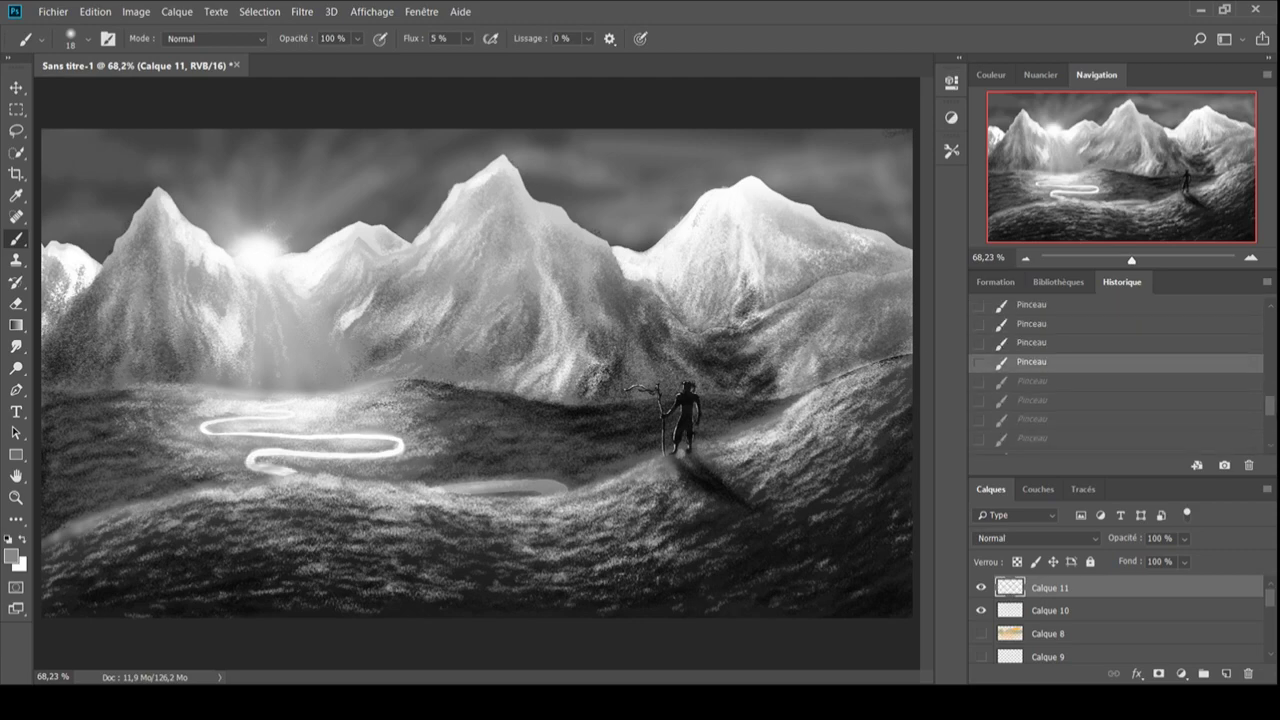
left_click(1143, 443)
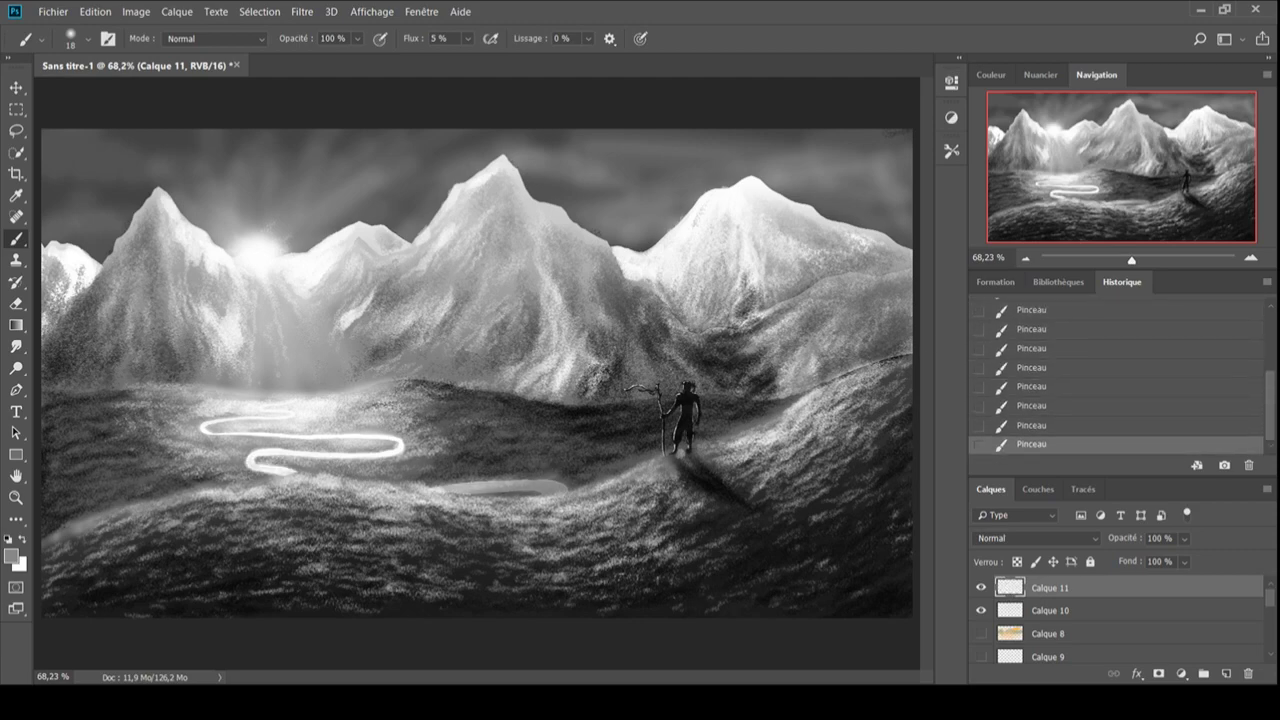
With black and a larger brush, darken the sky around the mountains, undoing the last stroke
left_click(692, 465, "alt")
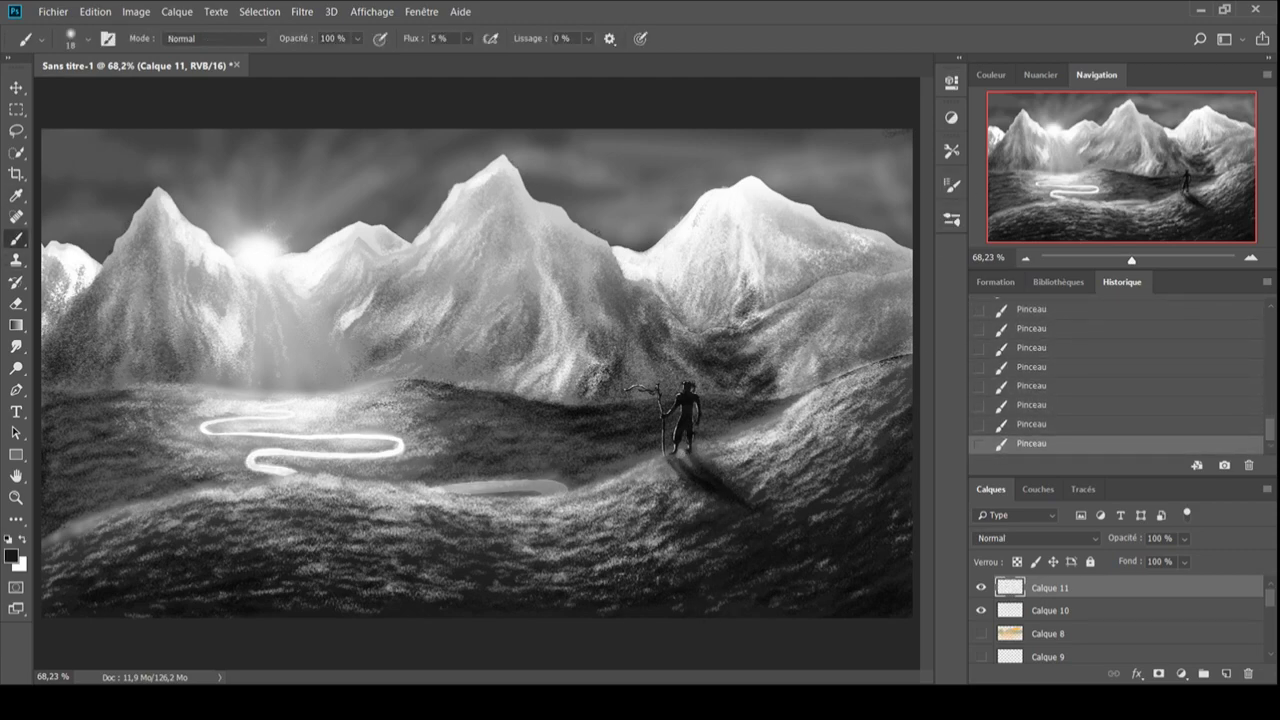
key("]")
key("]")
key("]")
mouse_move(580, 180)
left_mouse_down()
mouse_move(645, 177)
mouse_move(808, 120)
mouse_move(808, 177)
mouse_move(610, 220)
left_mouse_up()
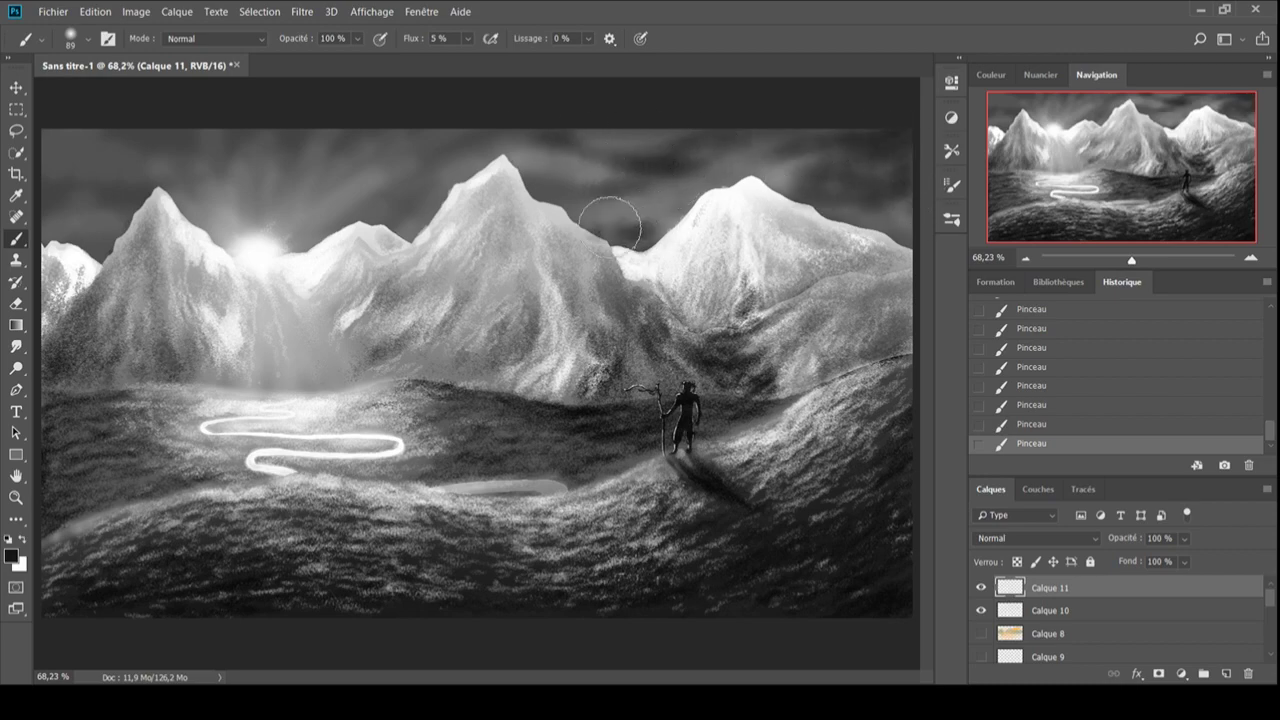
mouse_move(63, 177)
left_mouse_down()
mouse_move(163, 129)
mouse_move(80, 134)
mouse_move(120, 220)
left_mouse_up()
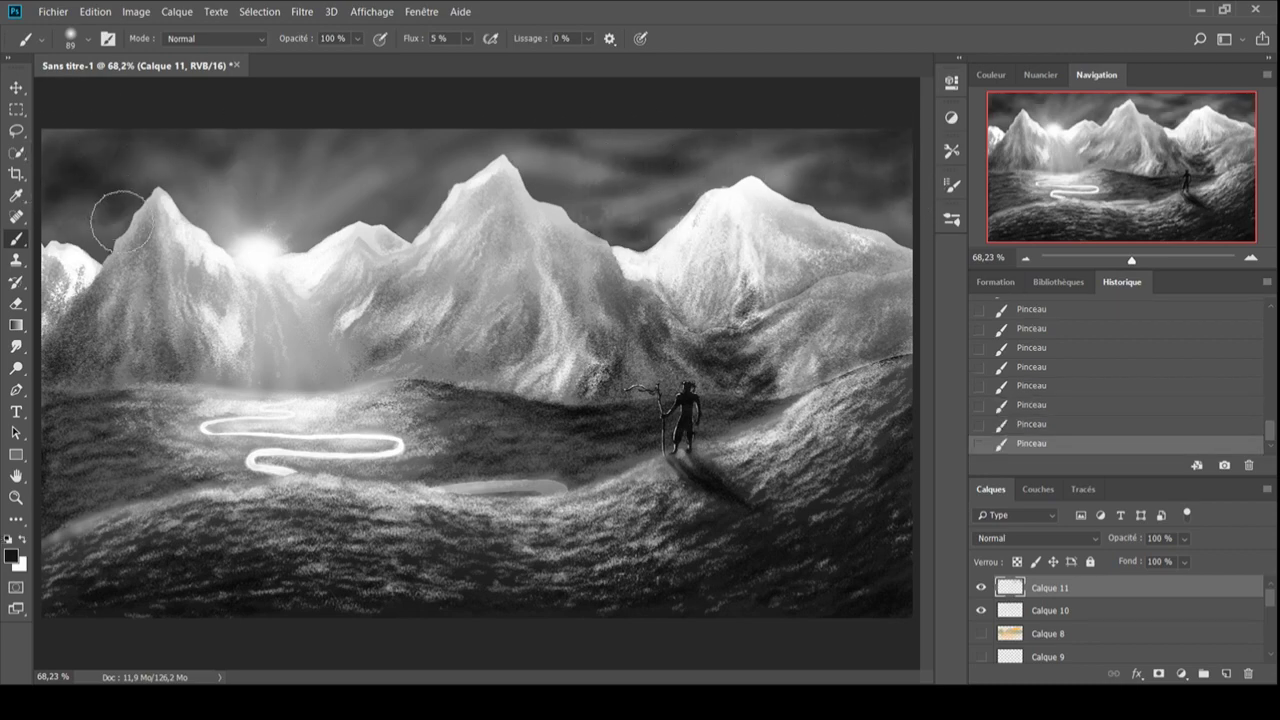
key("ctrl+z")
key("ctrl+z")
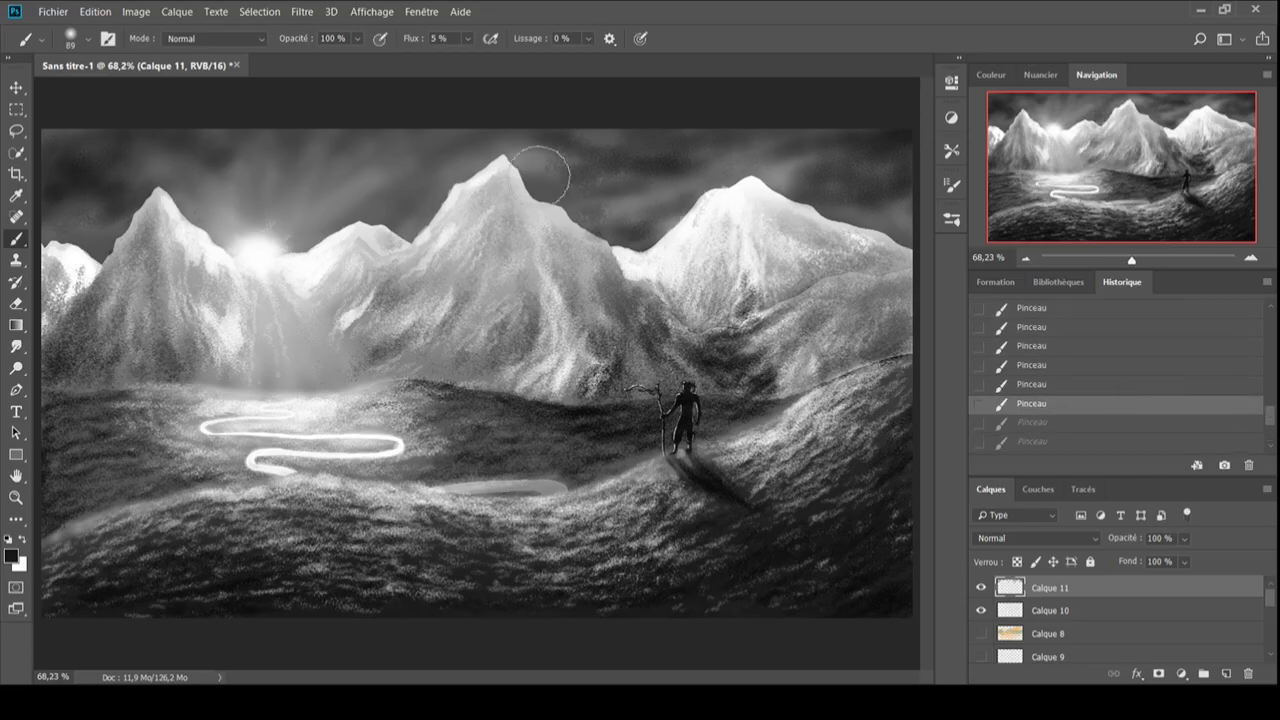